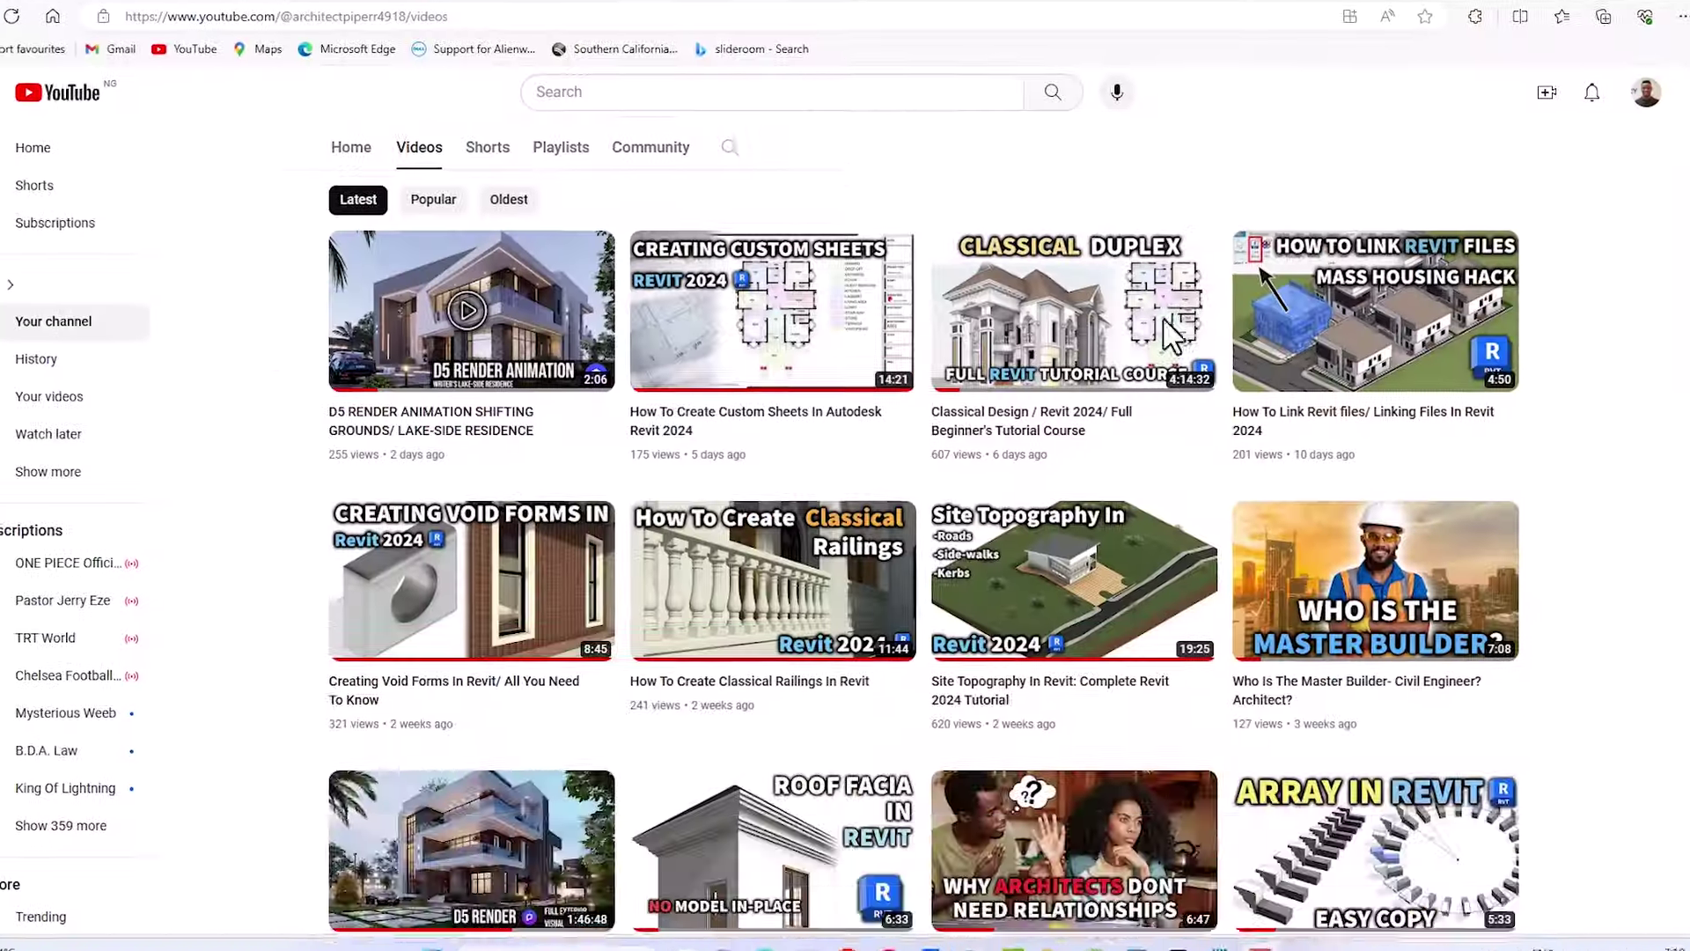
Step: Start the Wall tool and pick the plain Curtain Wall type
scroll(1169, 314, "down", 10)
scroll(1182, 312, "down", 12)
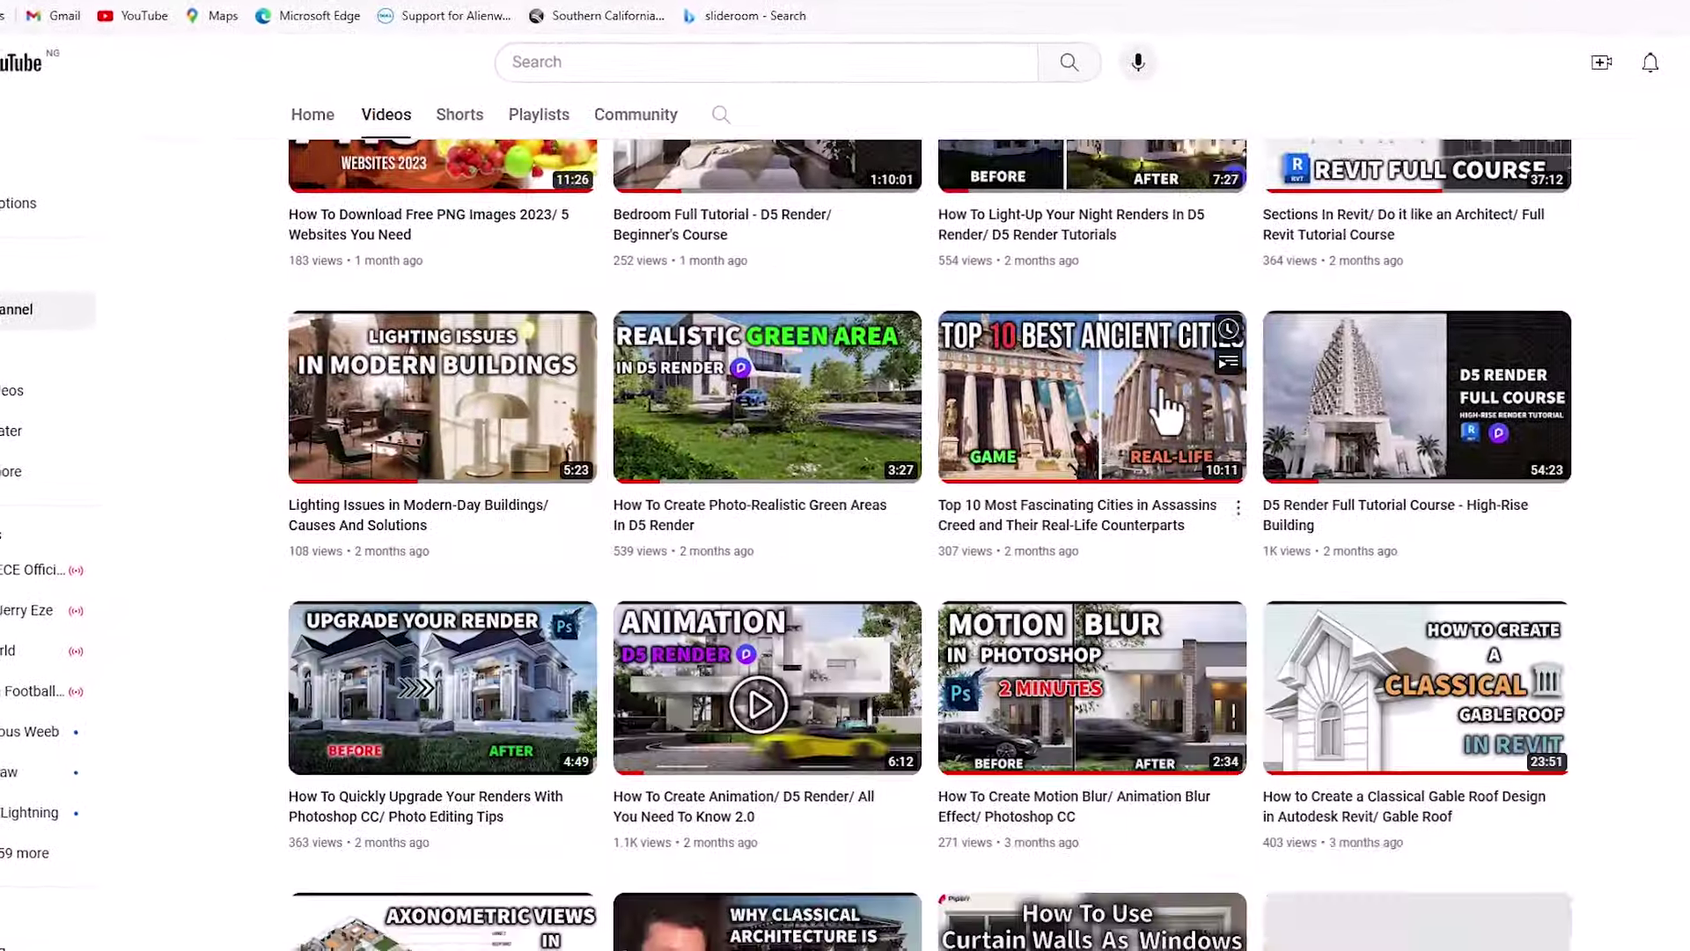
scroll(1182, 407, "down", 18)
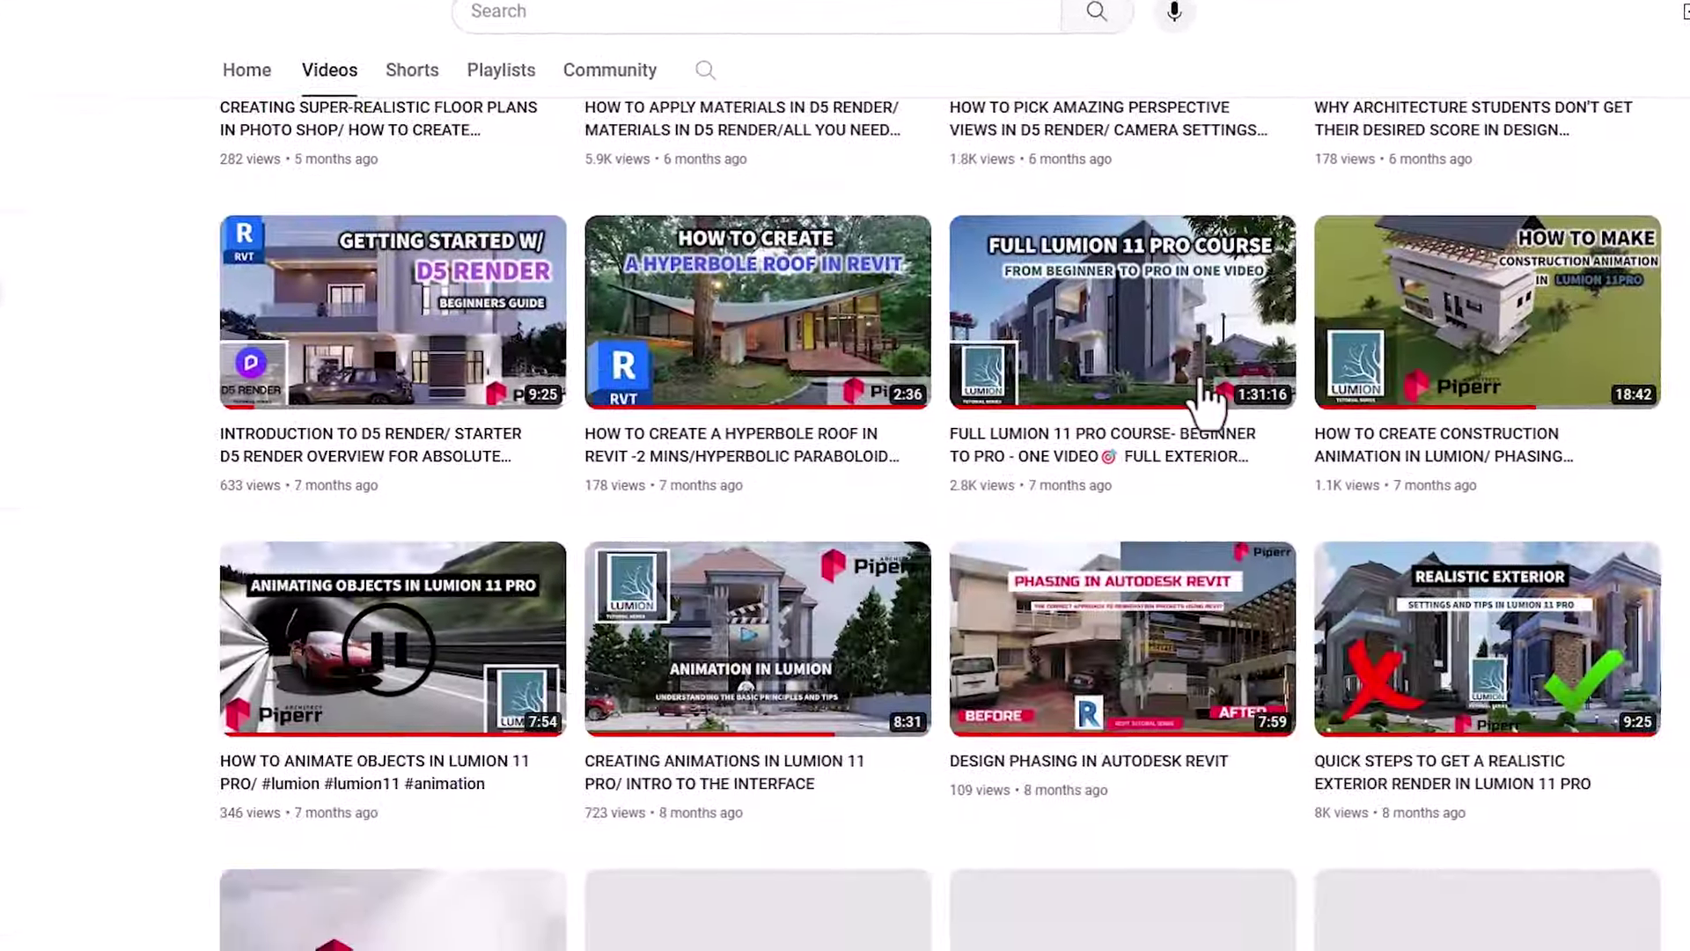
scroll(1206, 398, "down", 15)
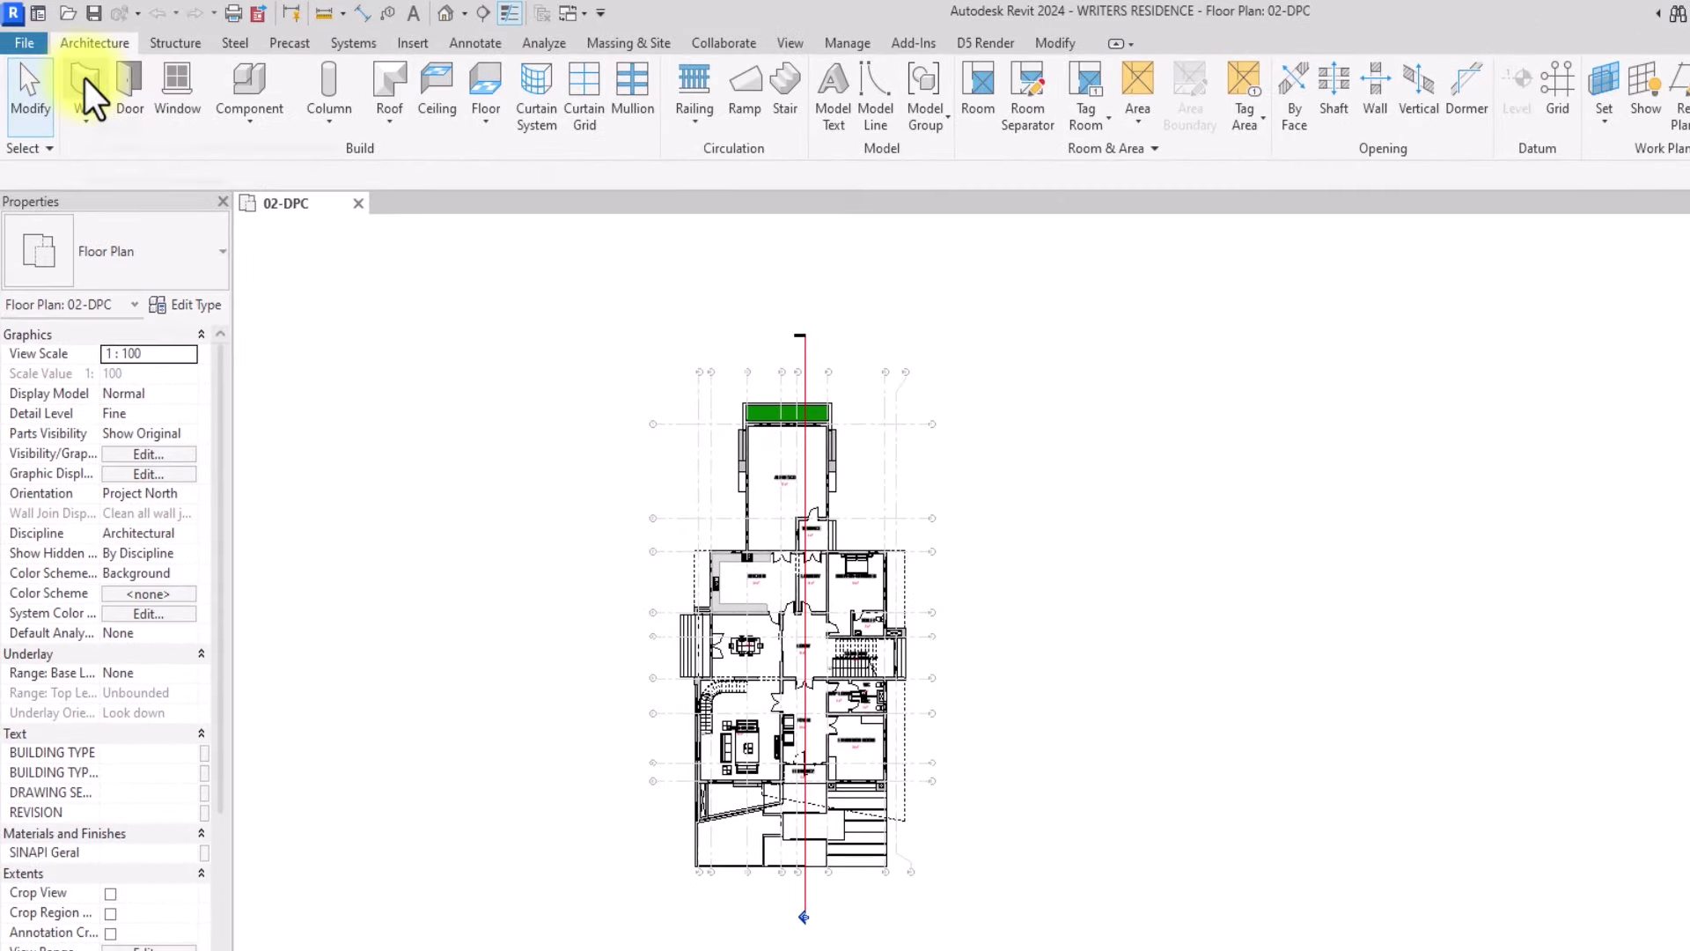
left_click(85, 78)
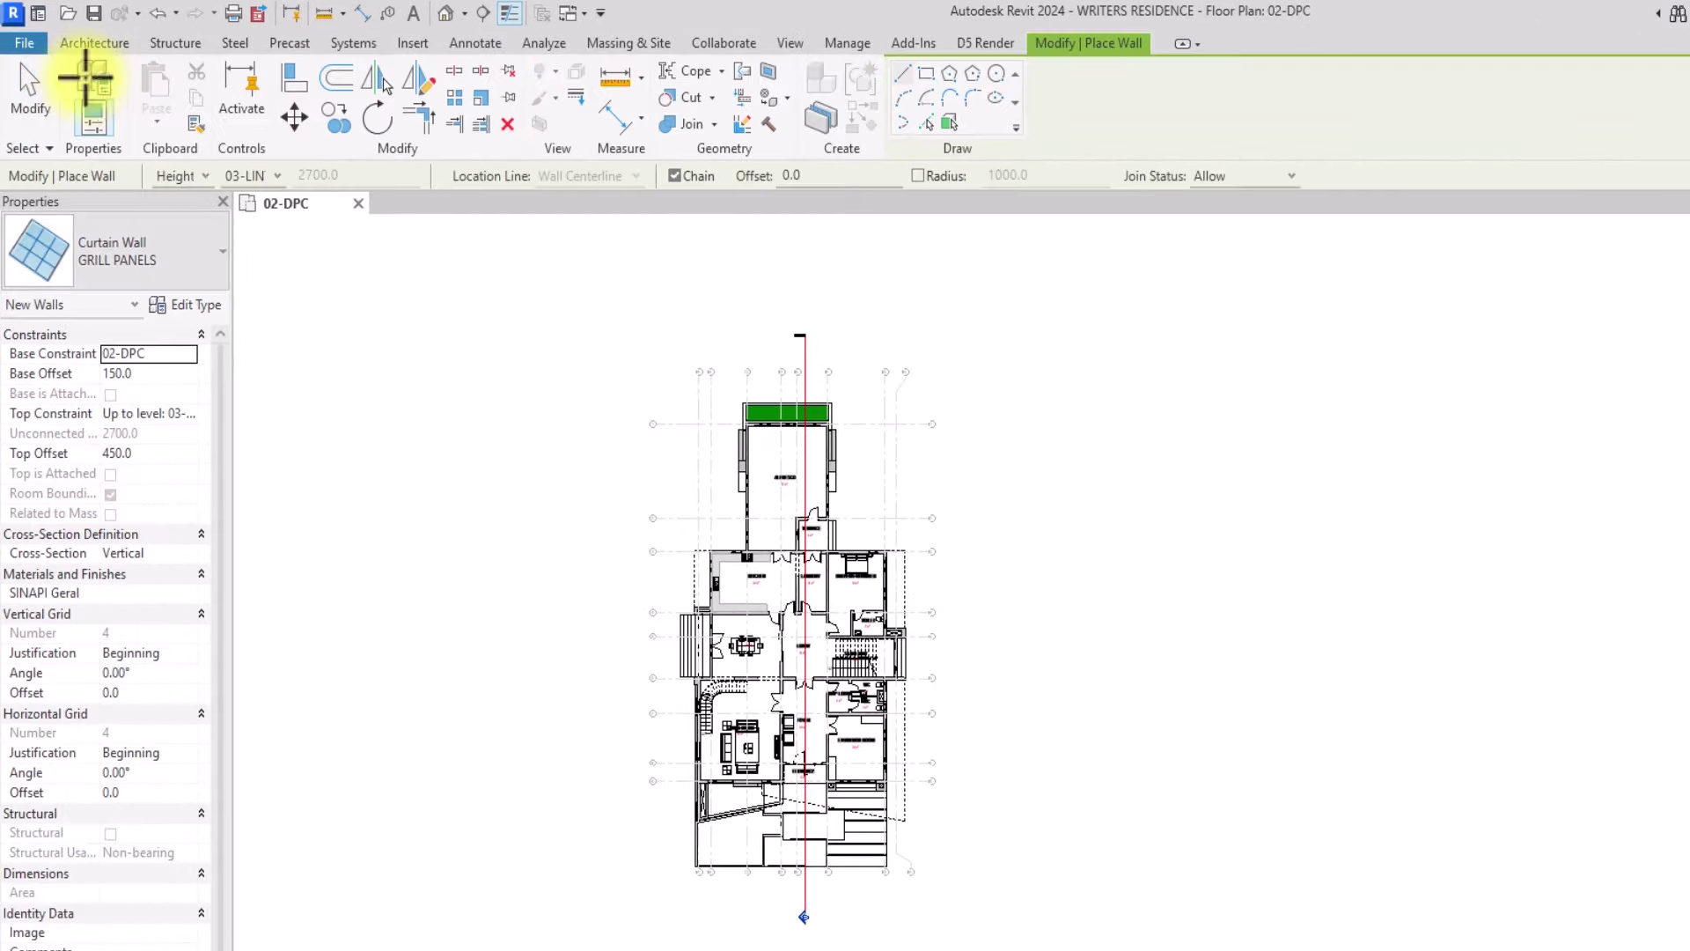
left_click(160, 261)
scroll(74, 488, "up", 3)
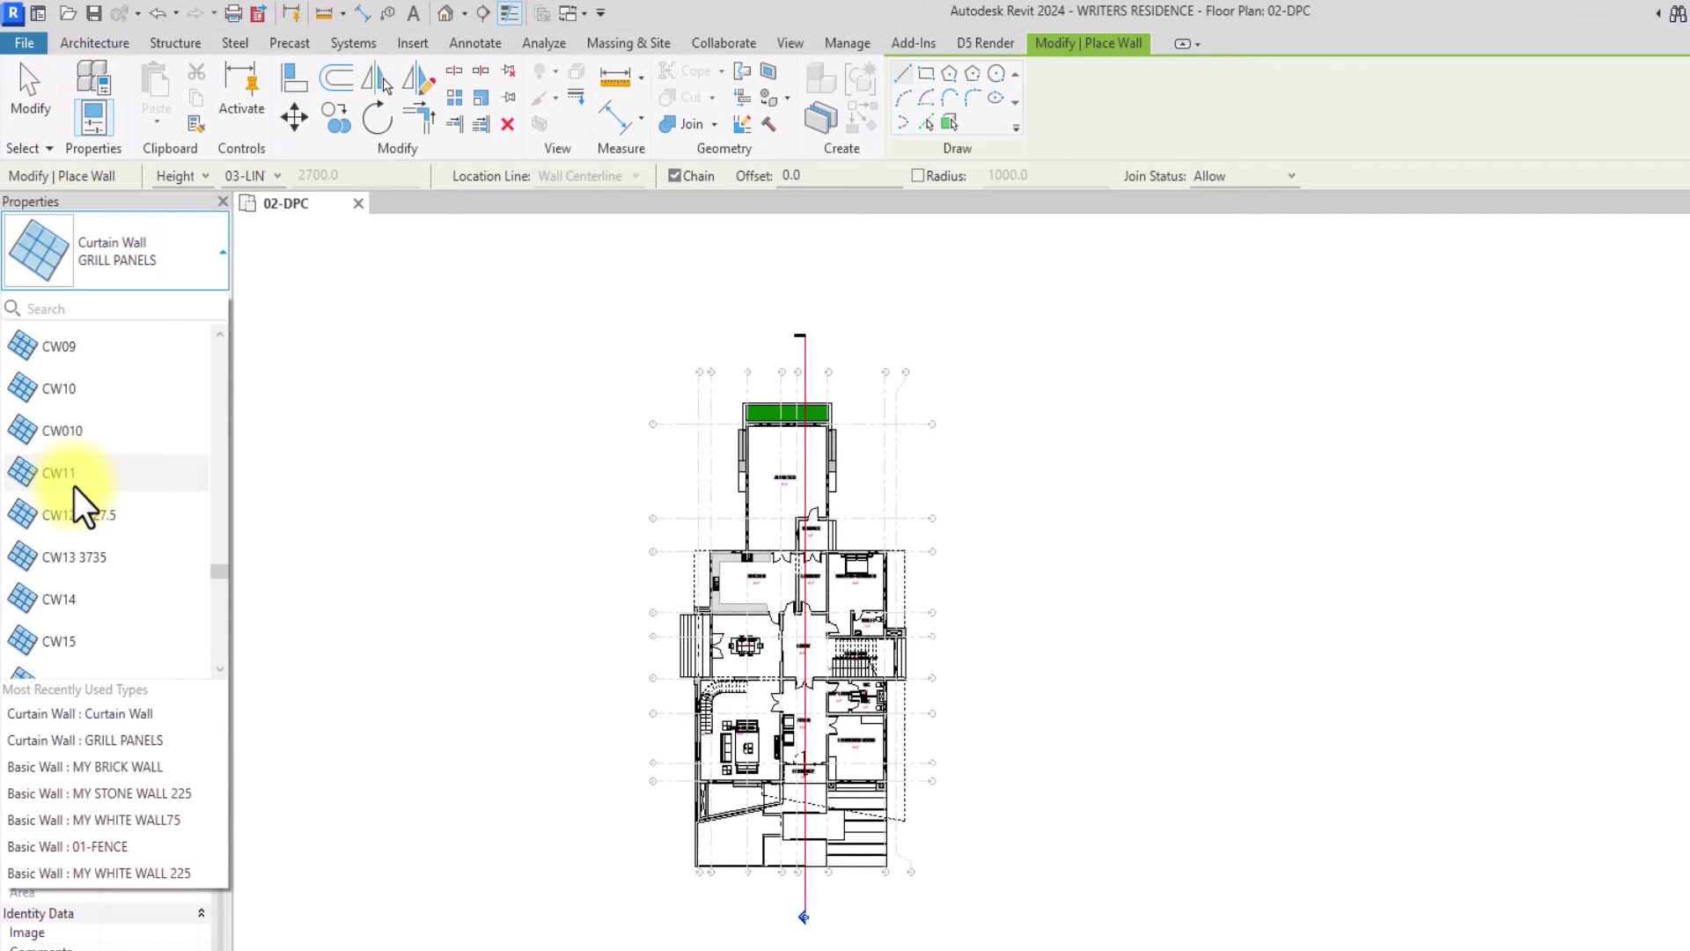
scroll(74, 488, "up", 5)
scroll(74, 487, "down", 3)
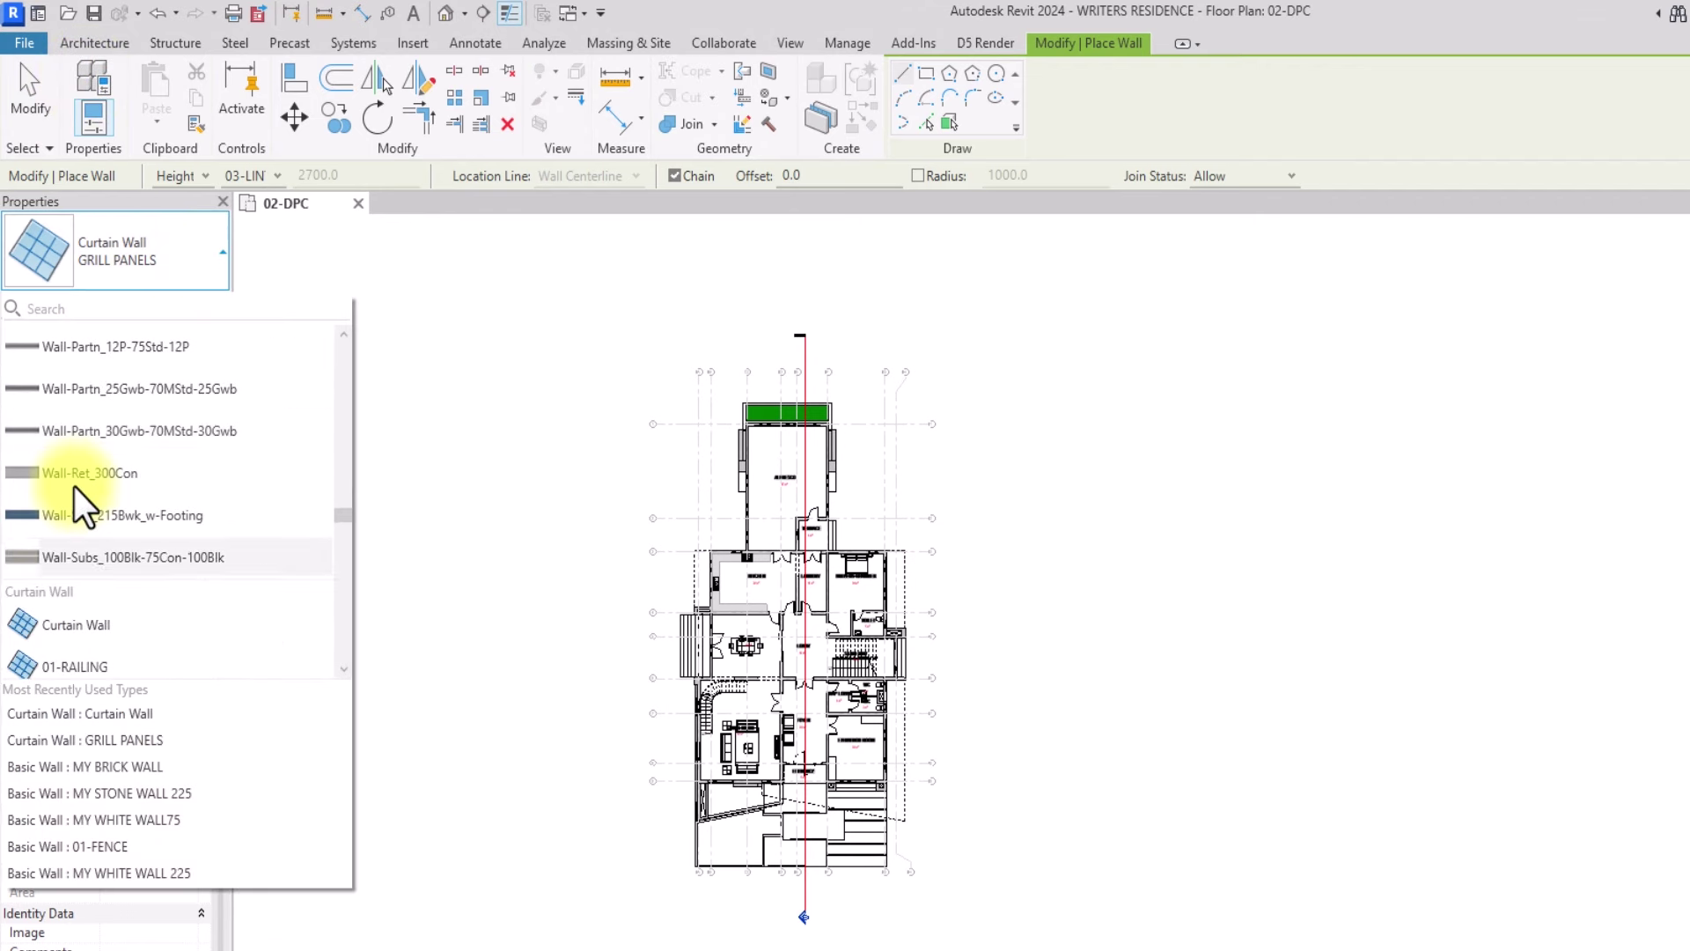
left_click(99, 373)
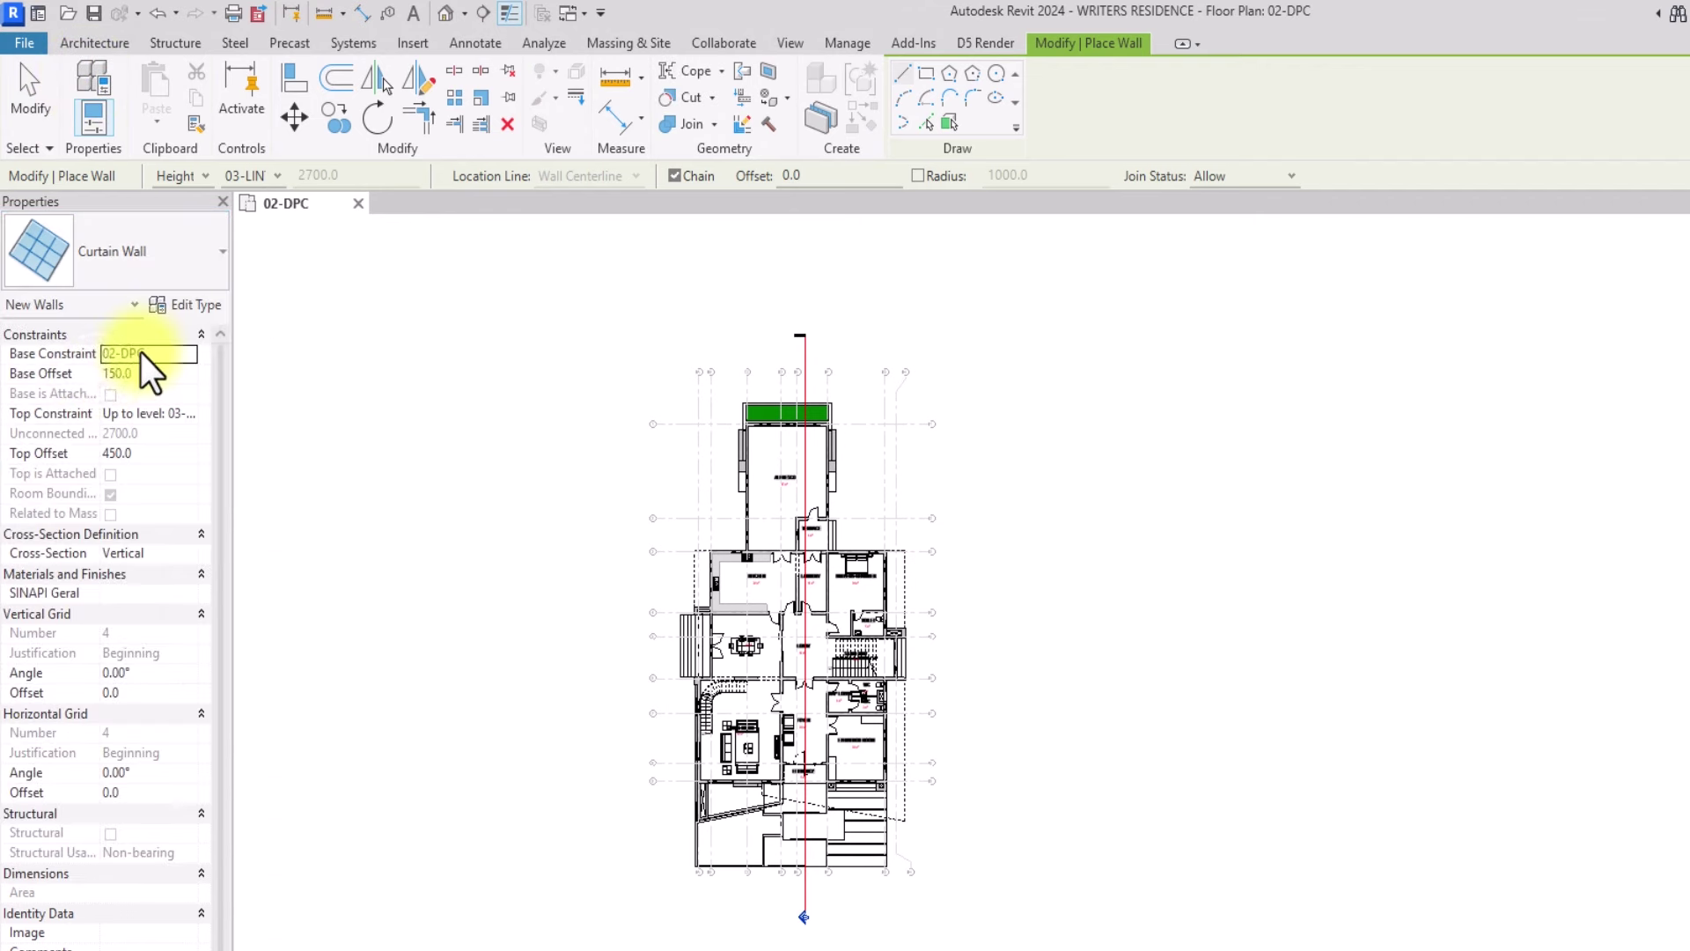
Step: Duplicate the Curtain Wall type as a new type named 01-FIN WALLS
left_click(192, 308)
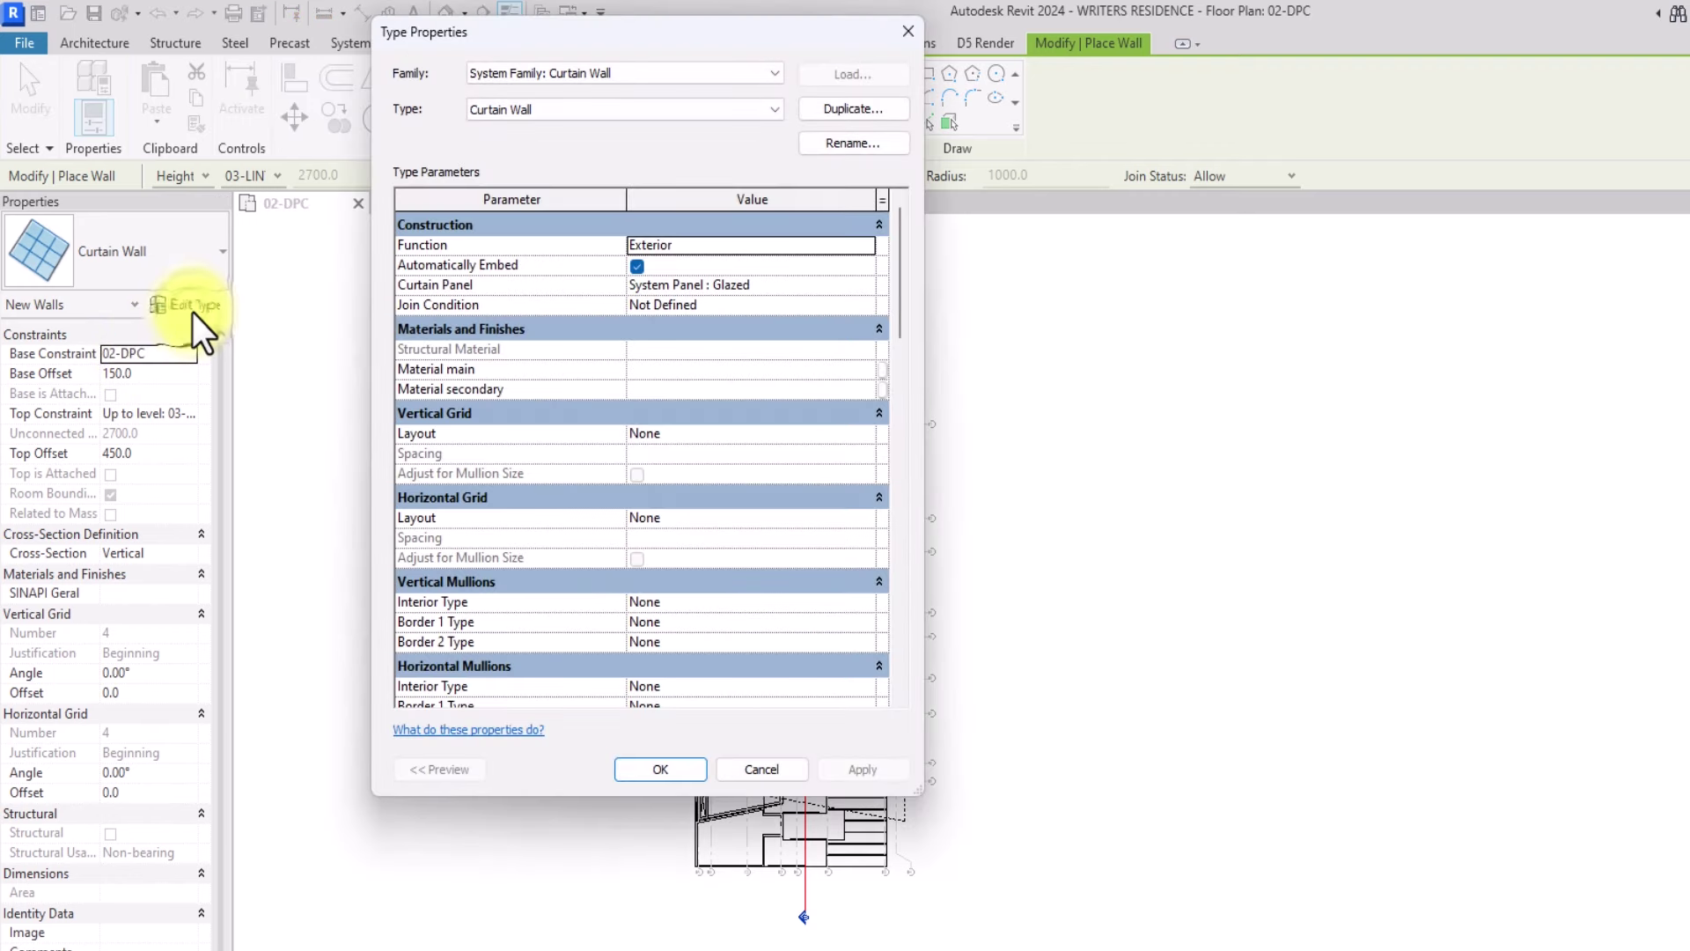
left_click(859, 108)
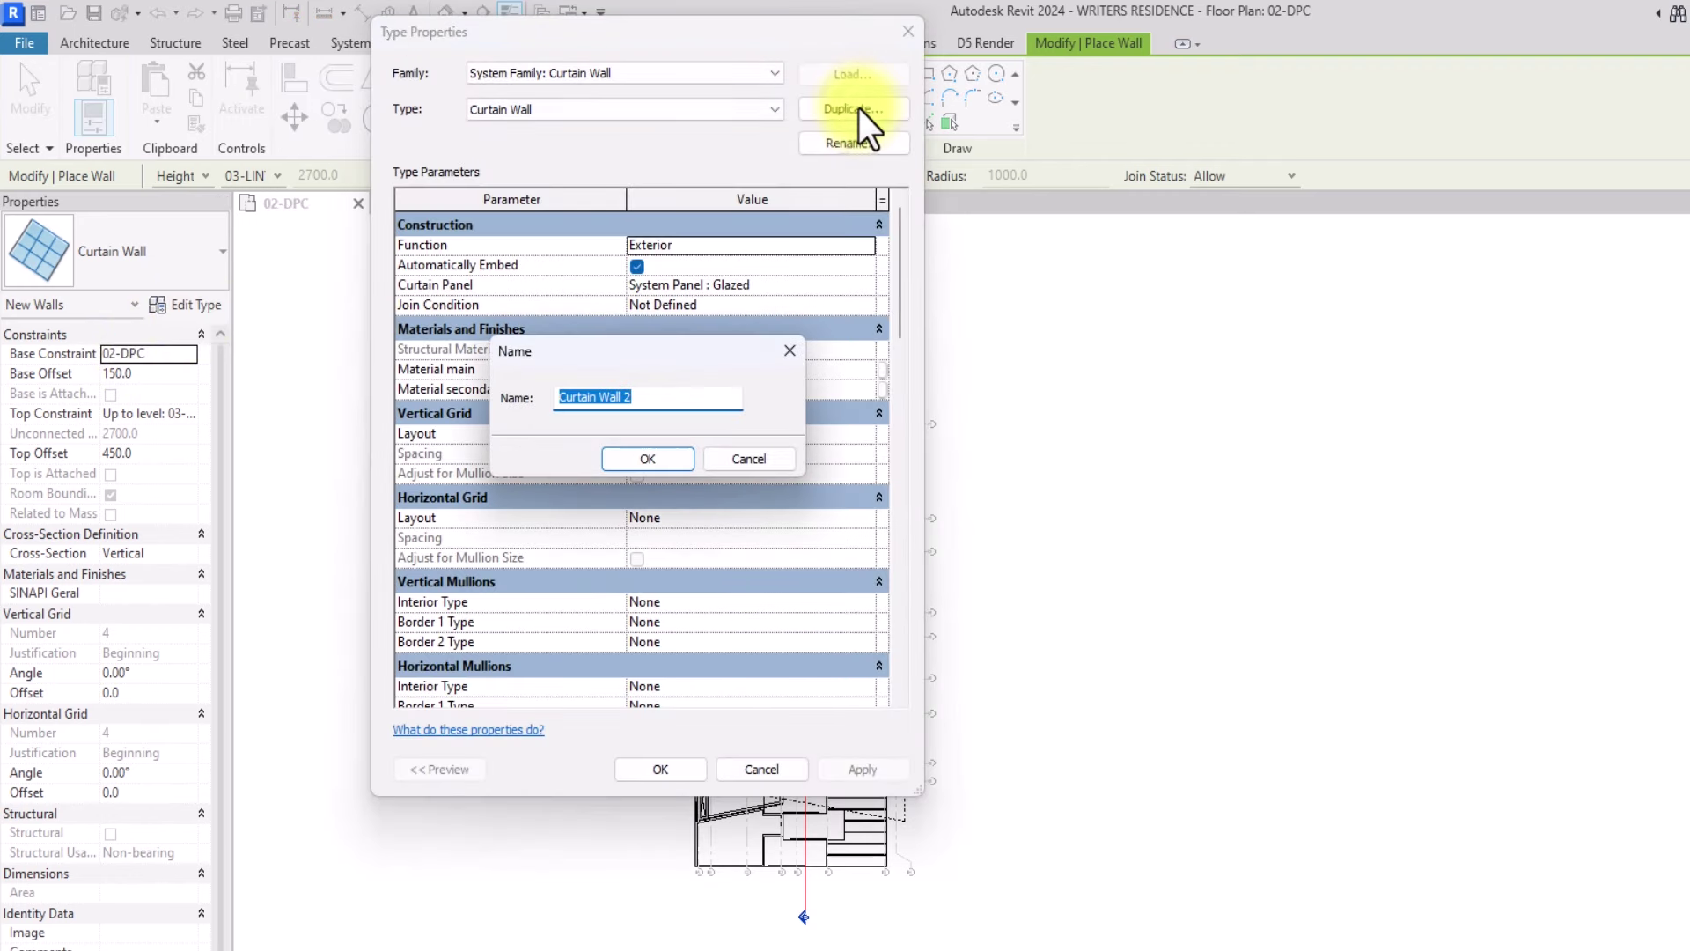
key("BackSpace")
type("01-FIN WALLS")
left_click(647, 458)
left_click(678, 771)
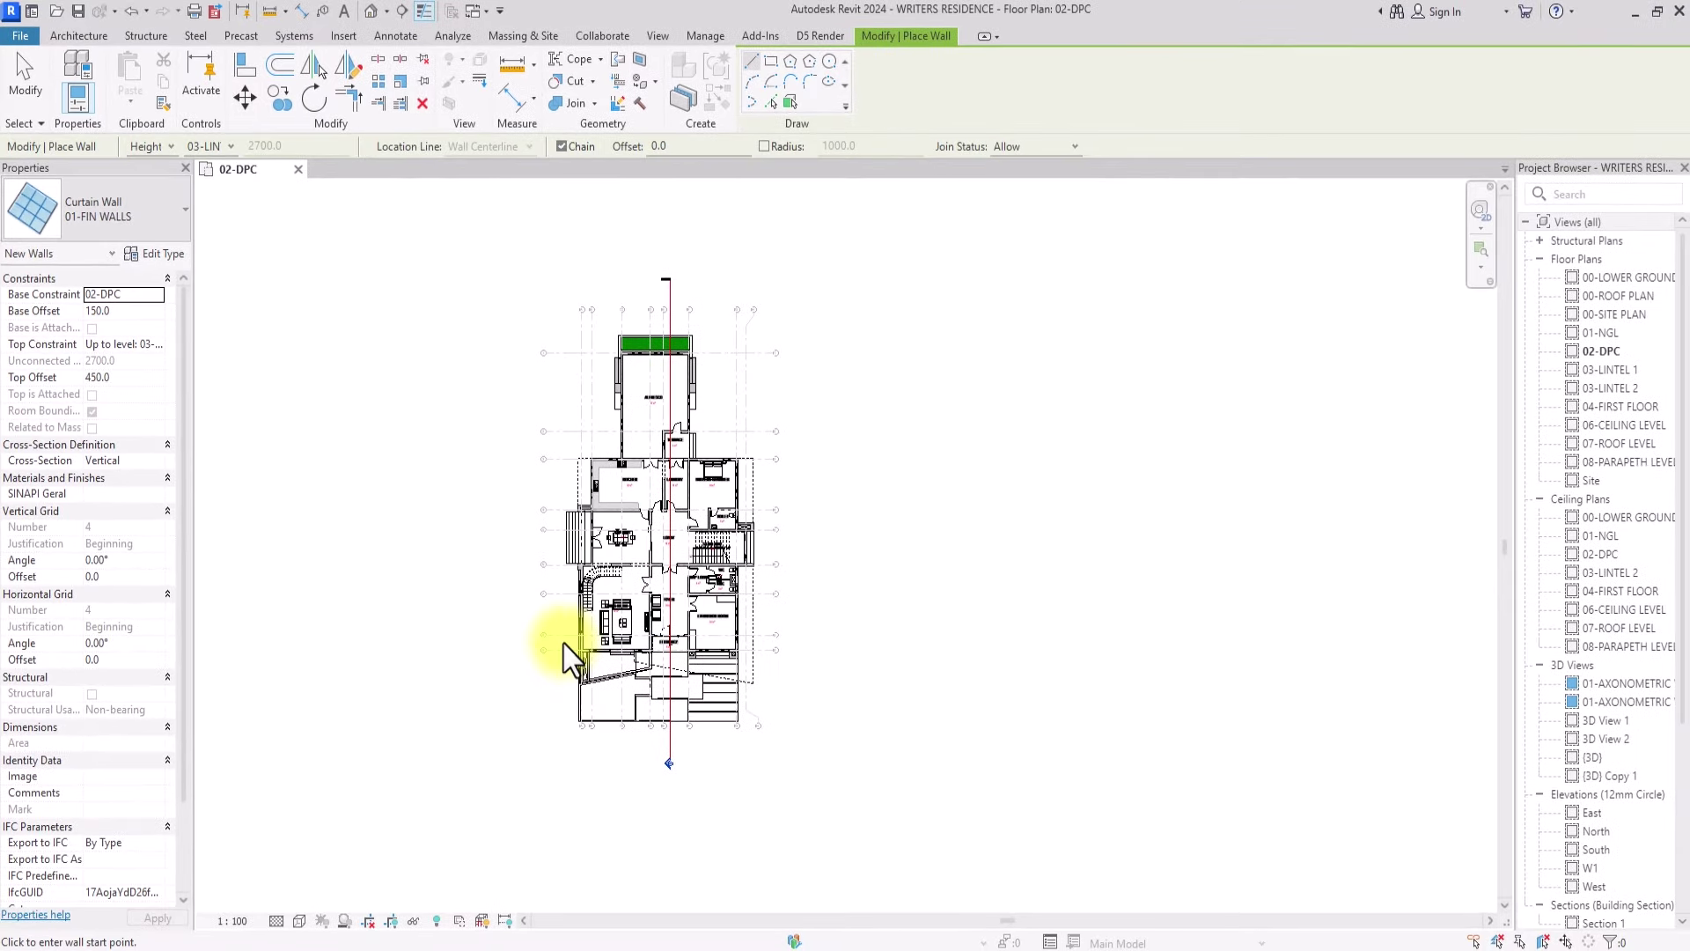
Step: Create a new family from the English folder's Metric Curtain Wall Panel.rft template
key("Escape")
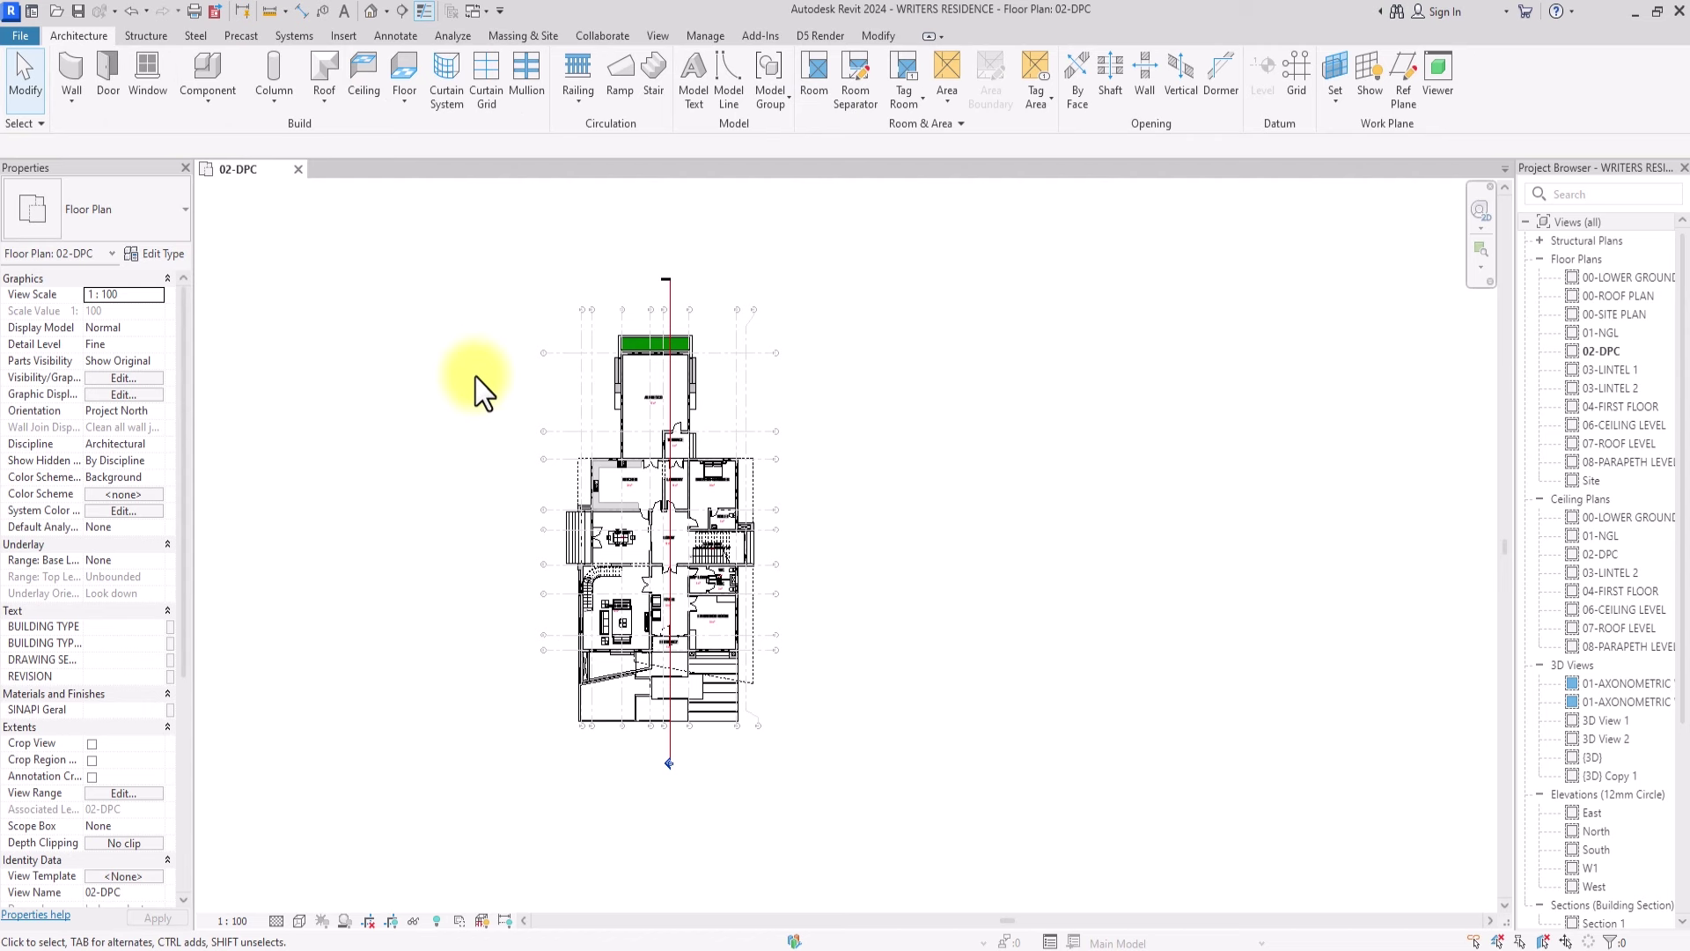
left_click(19, 34)
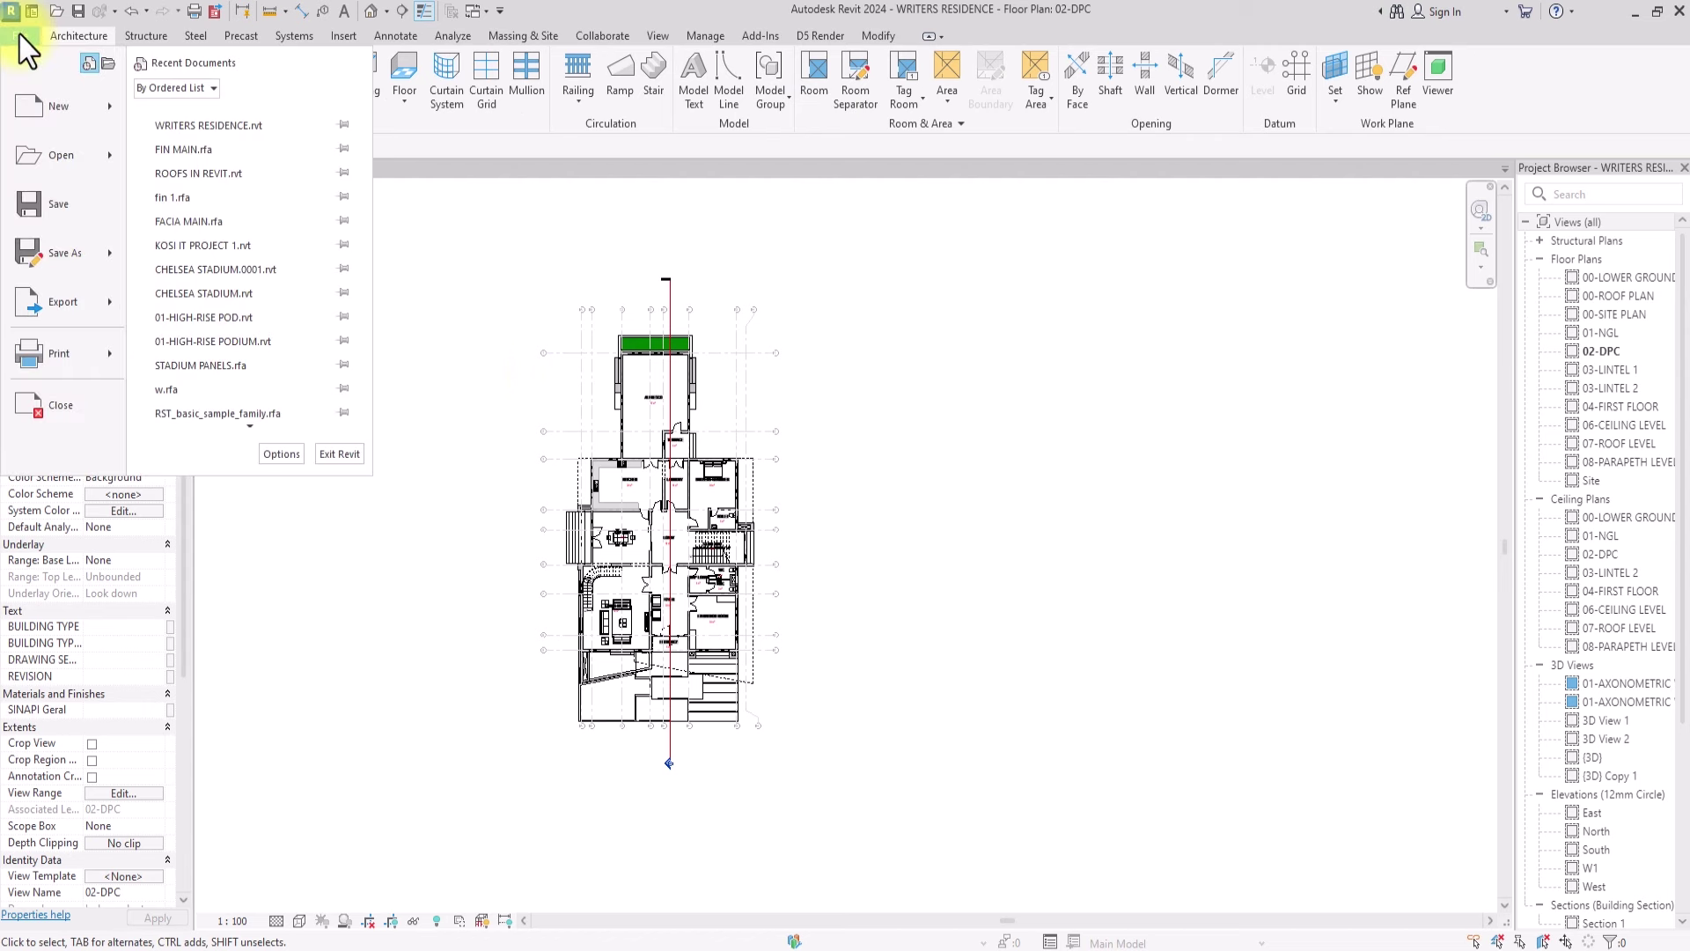
mouse_move(105, 128)
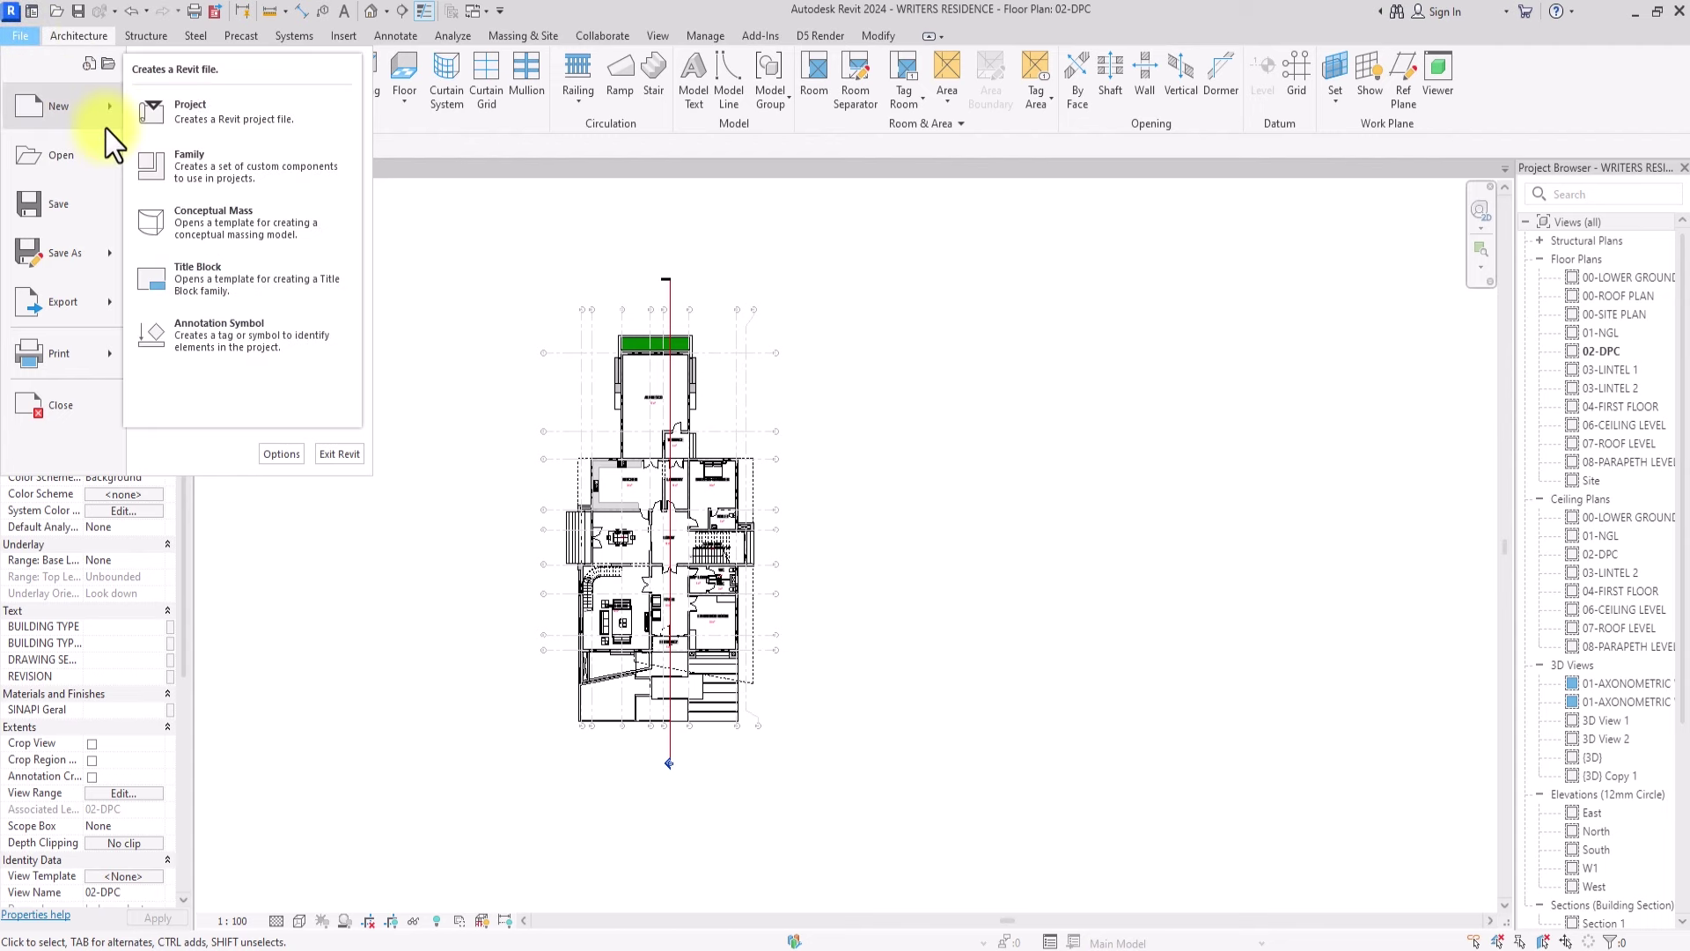
left_click(217, 168)
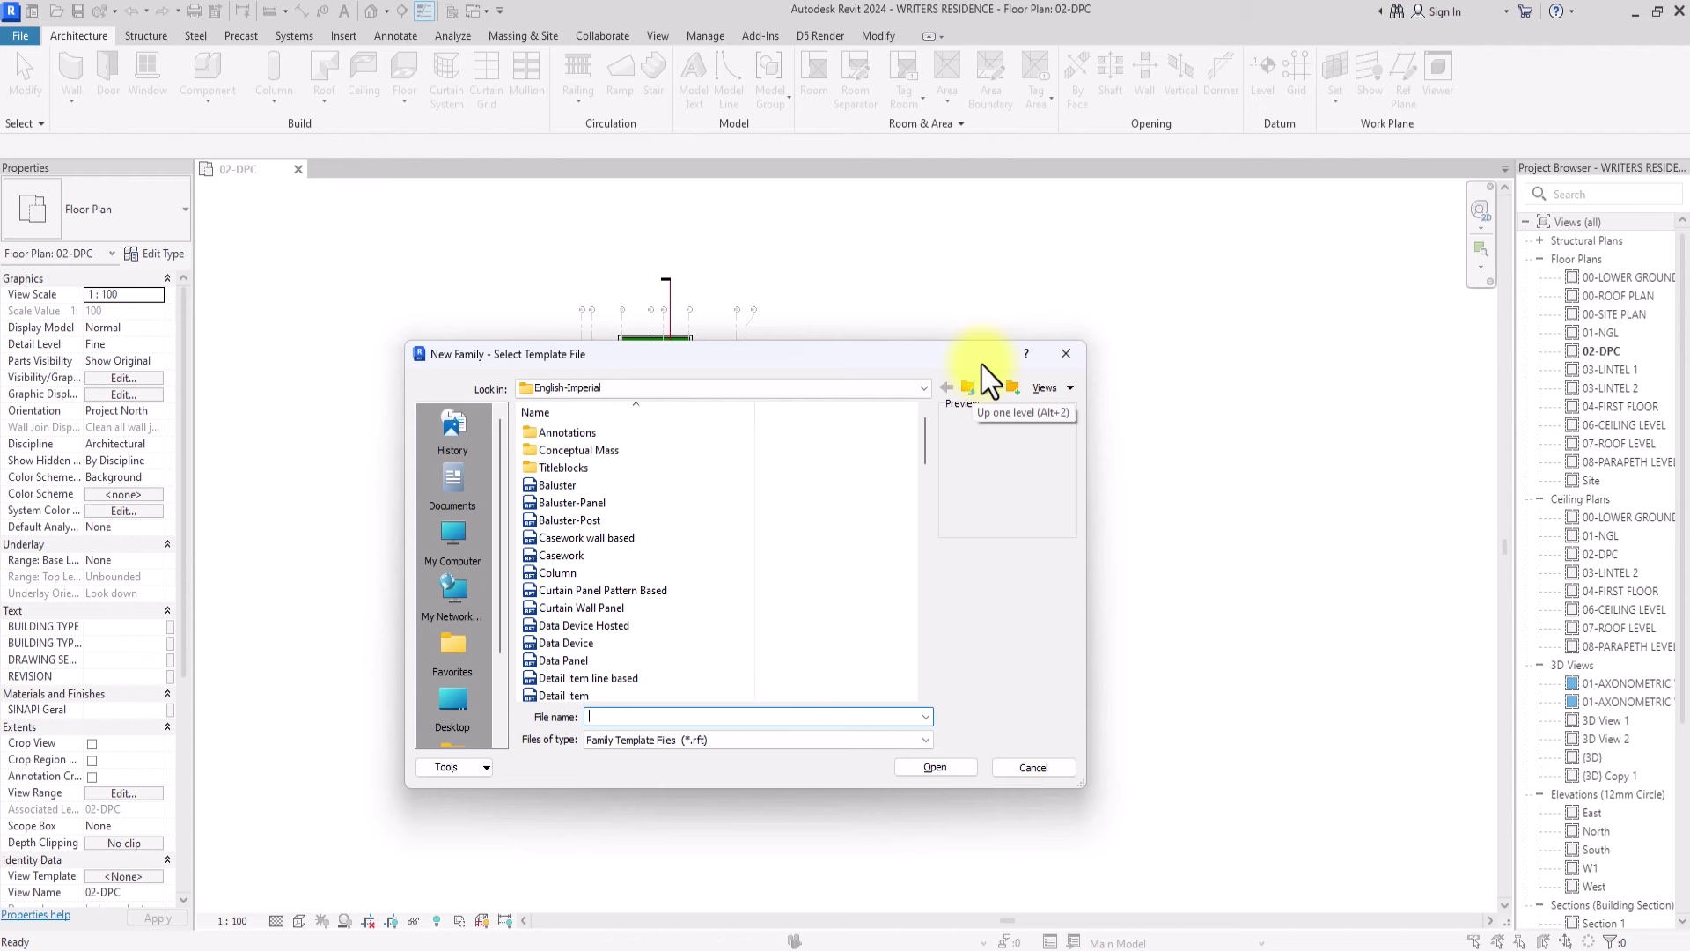
left_click(972, 389)
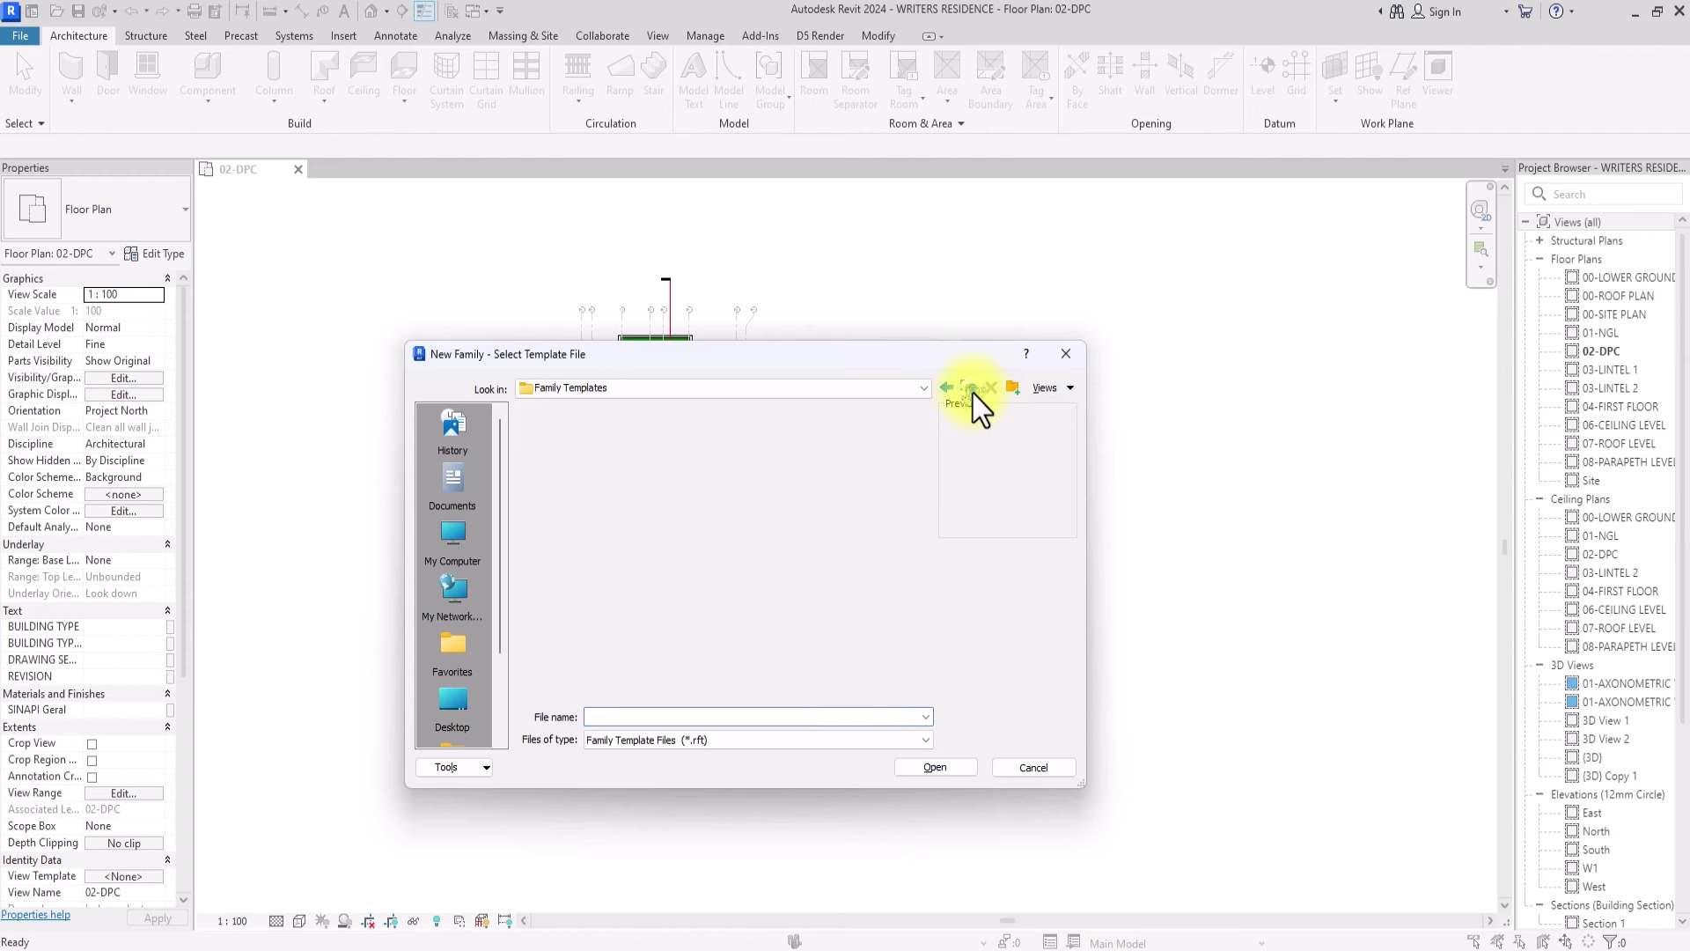
double_click(562, 470)
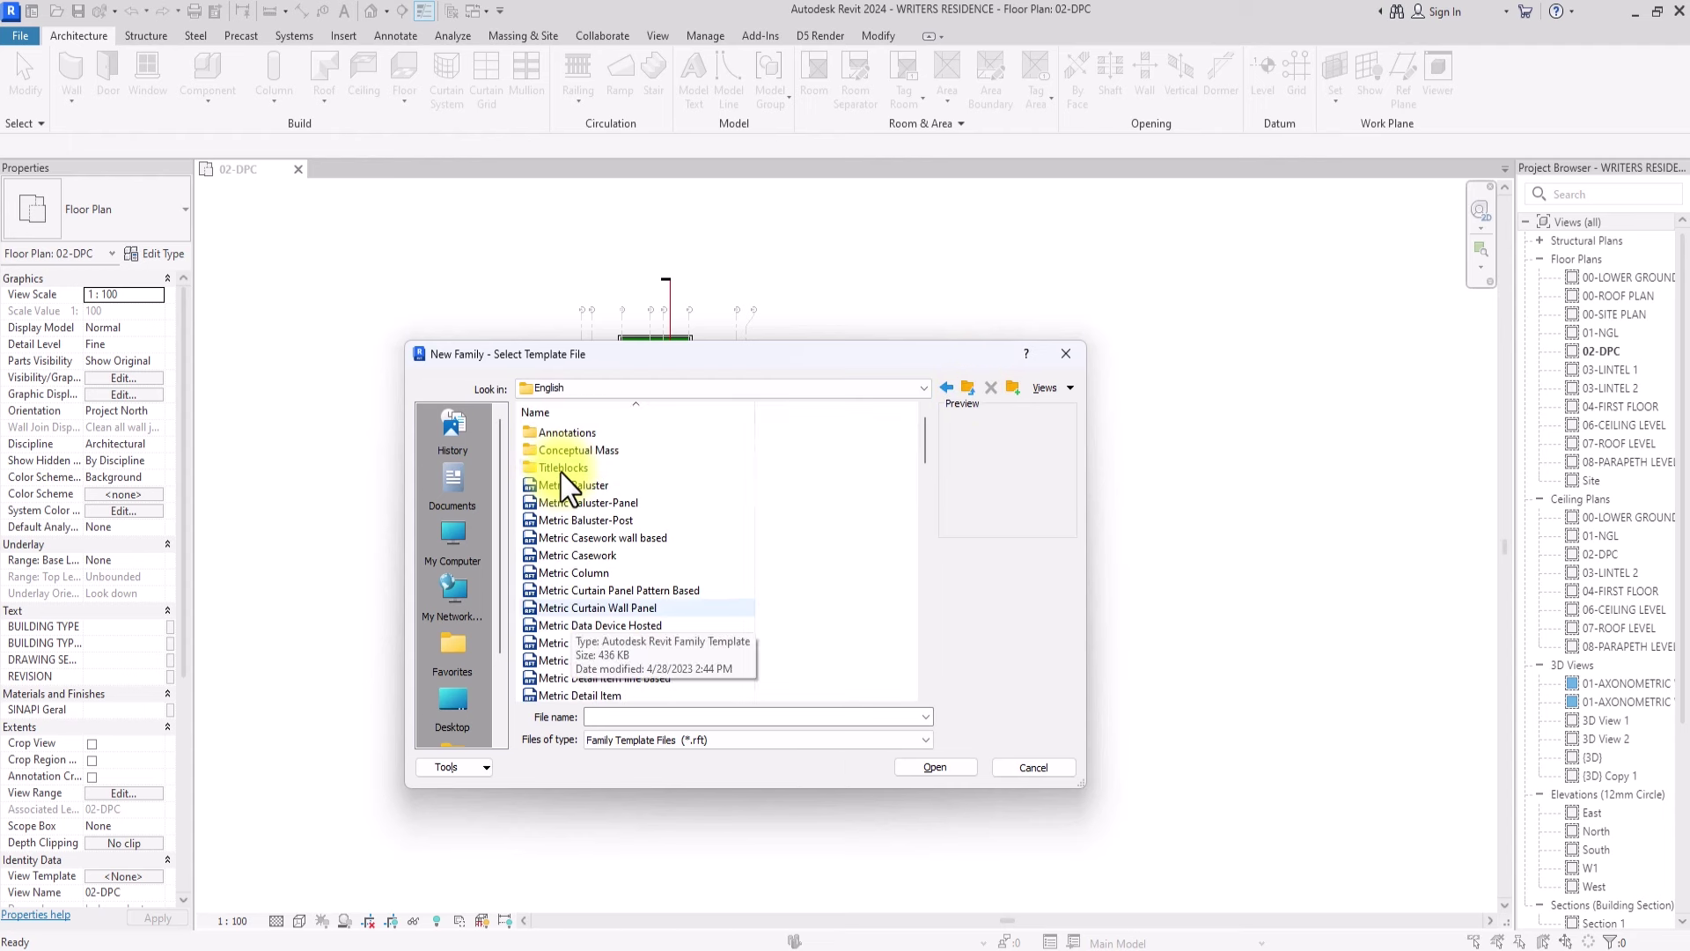
left_click(579, 607)
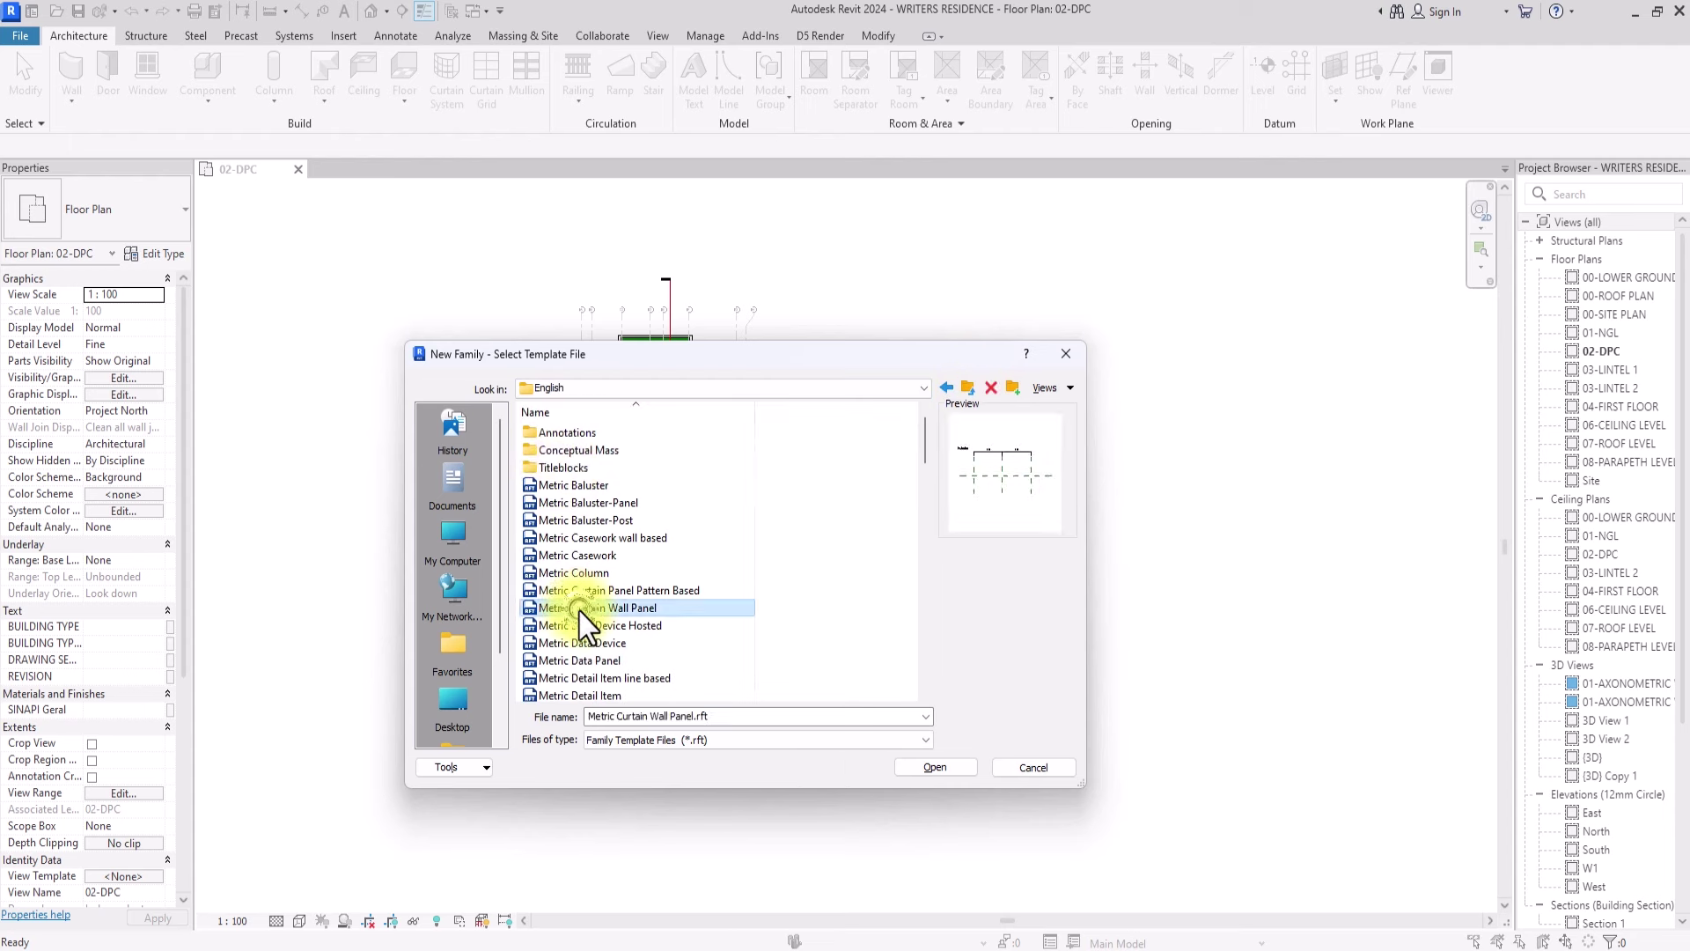
left_click(937, 768)
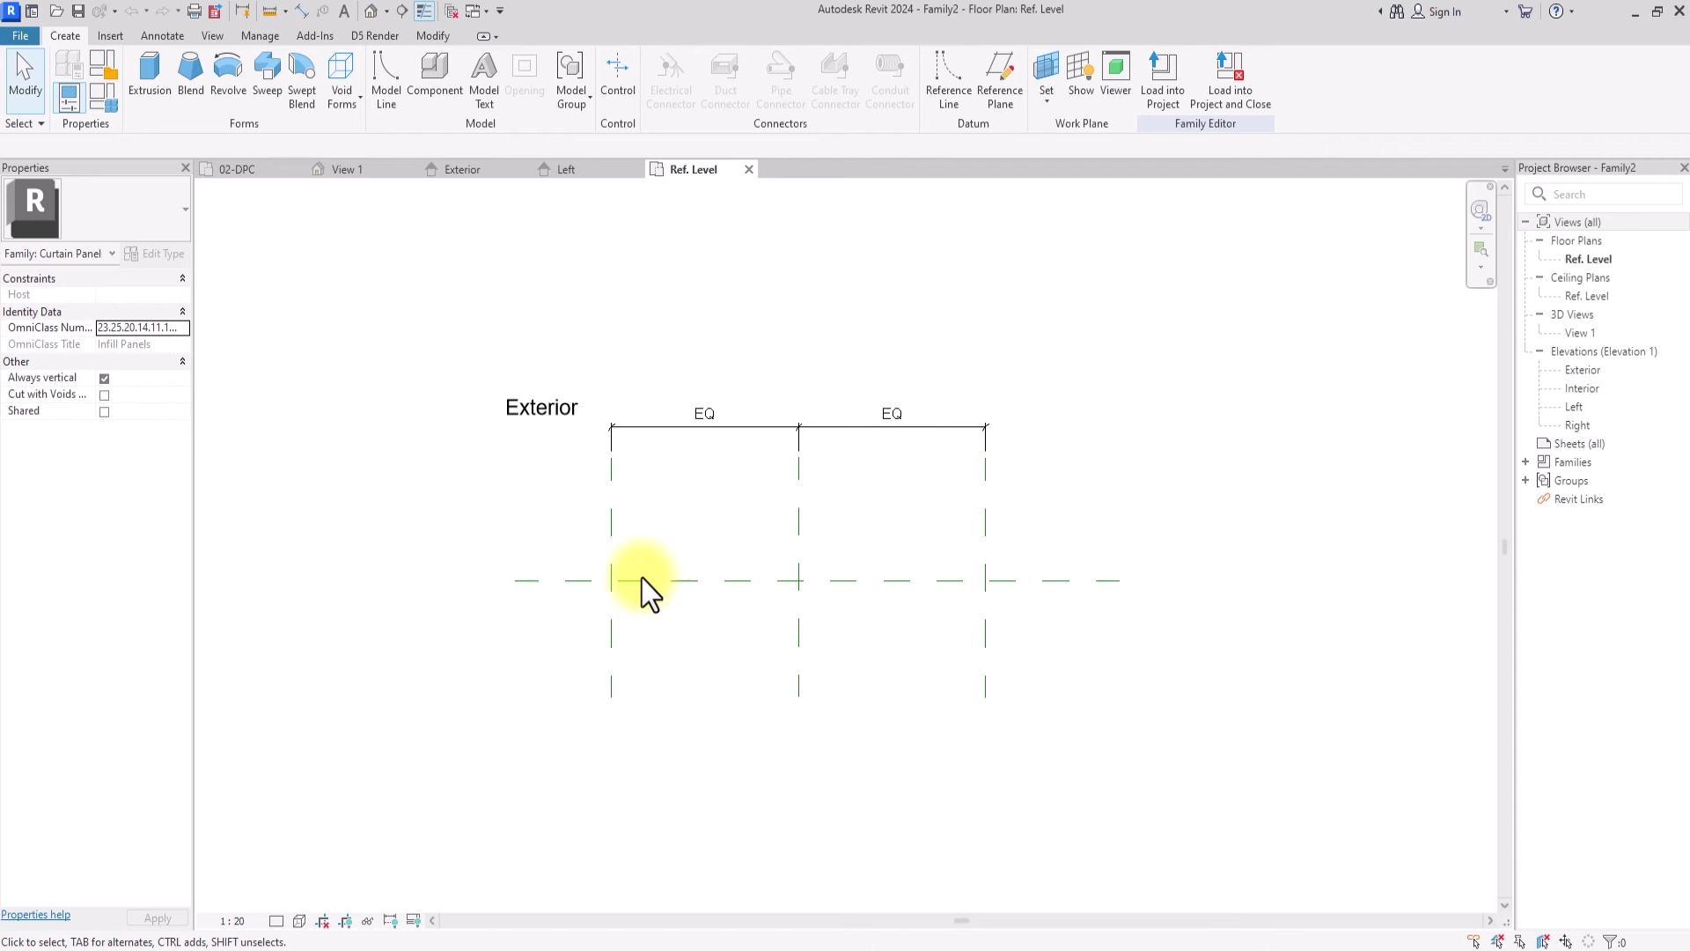
Step: Set the Left reference plane to 75 from the centre, narrowing both equal sides
left_click(610, 653)
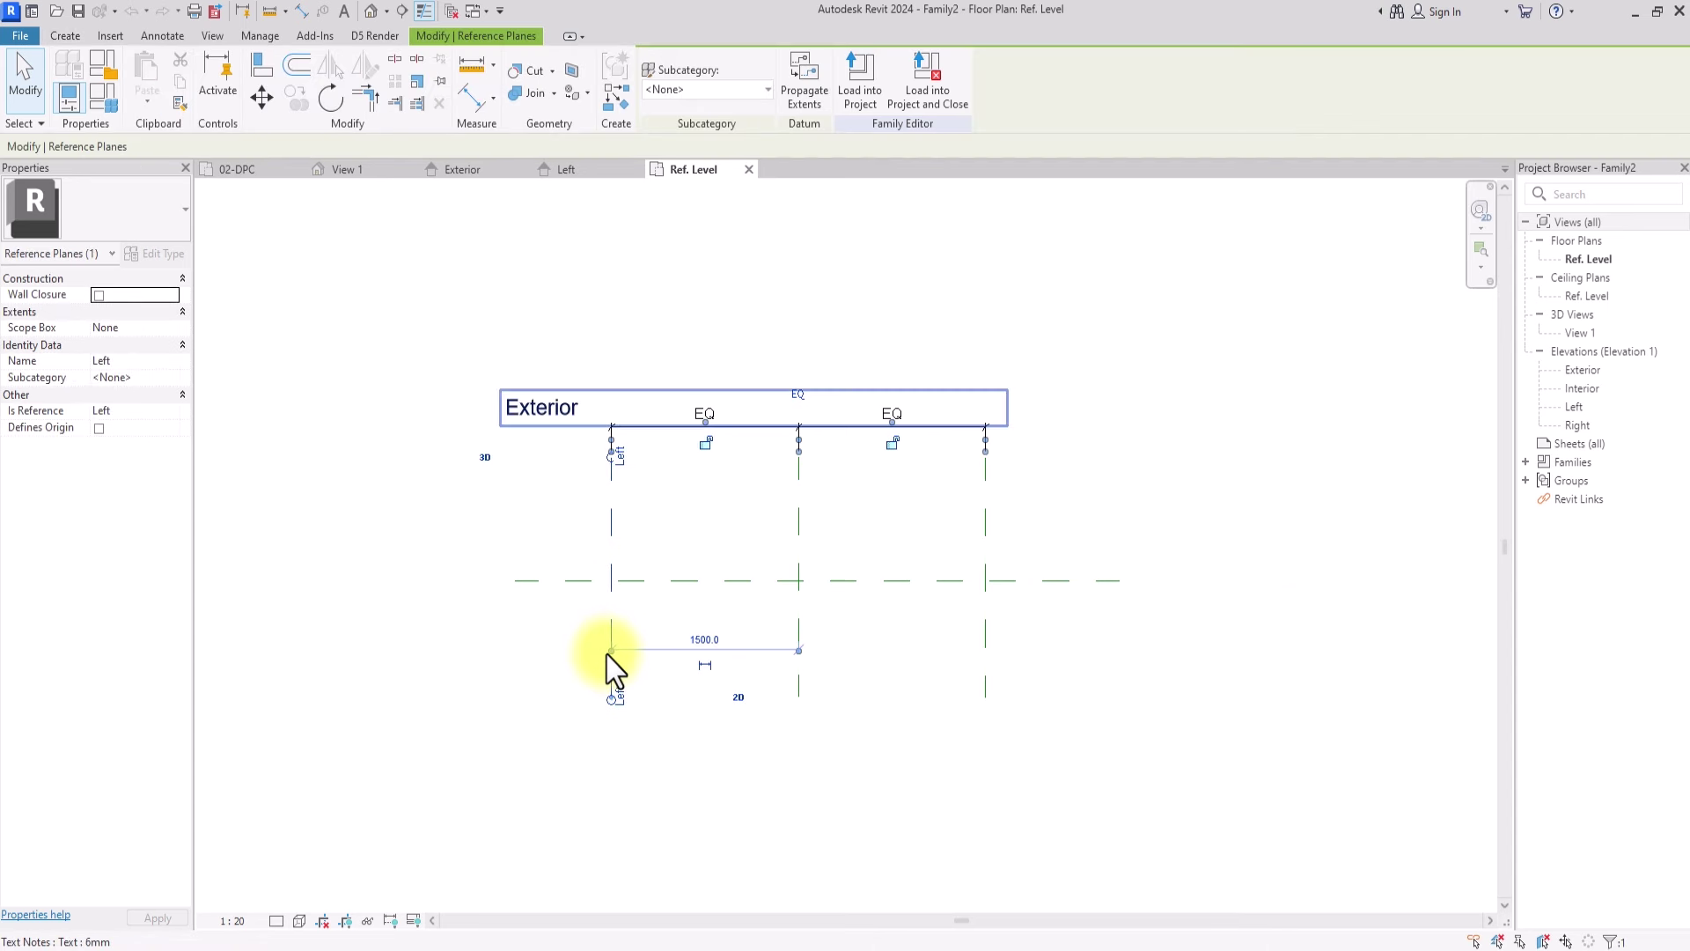
left_click(705, 640)
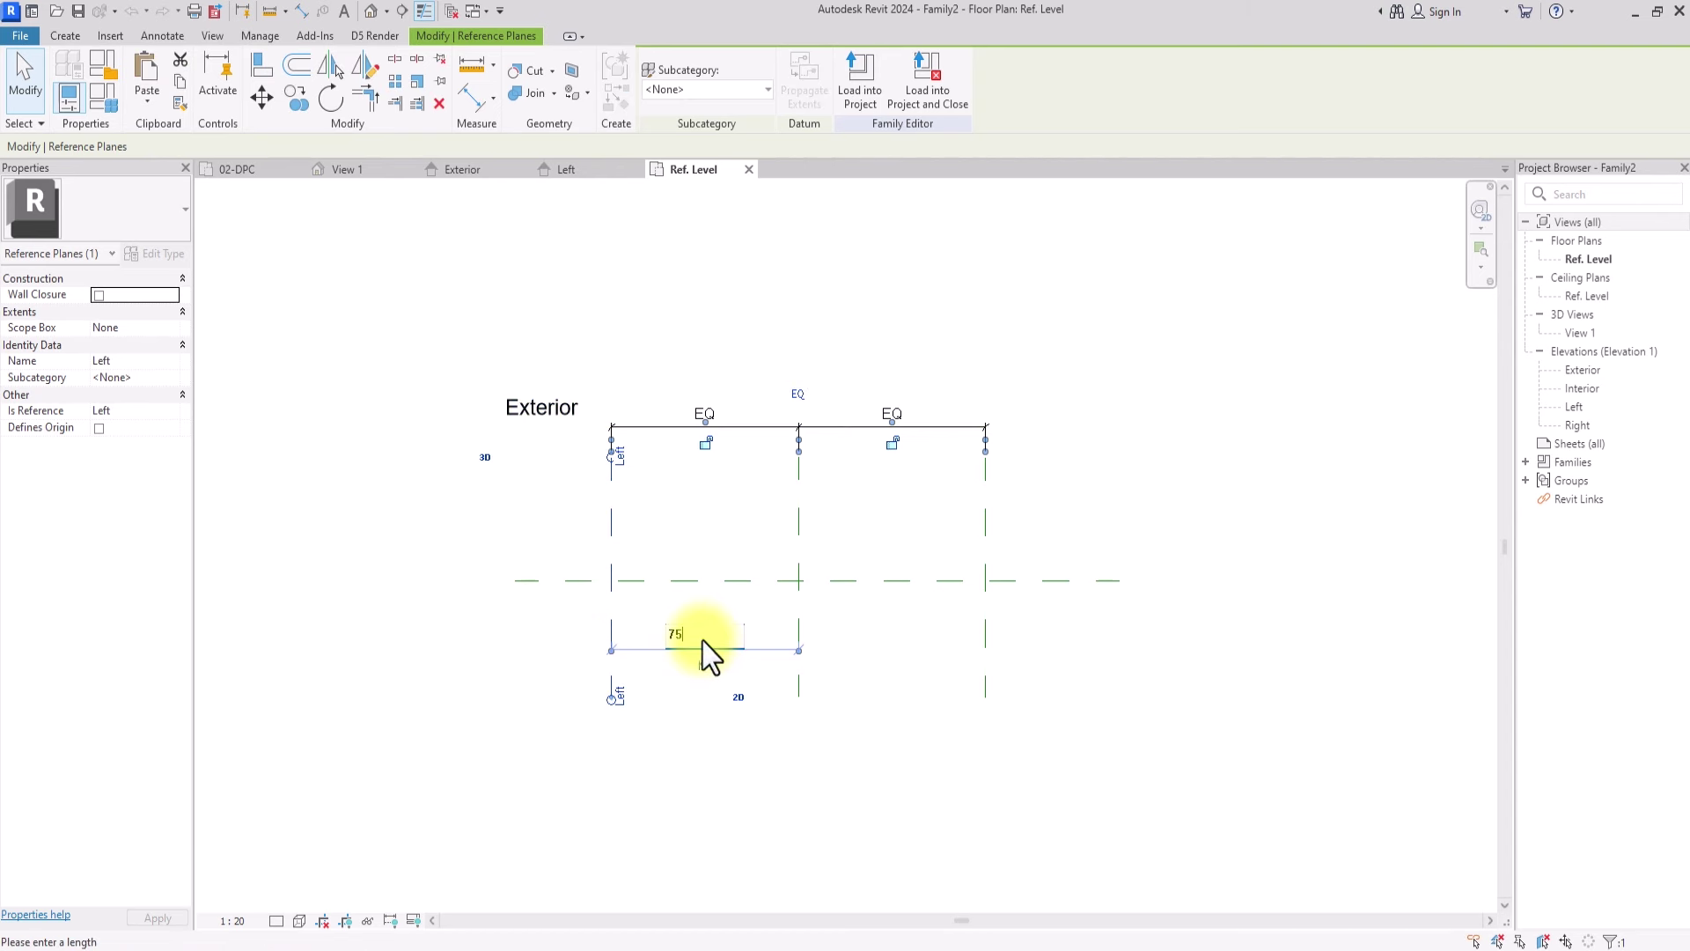
type("75")
key("Return")
scroll(935, 705, "up", 4)
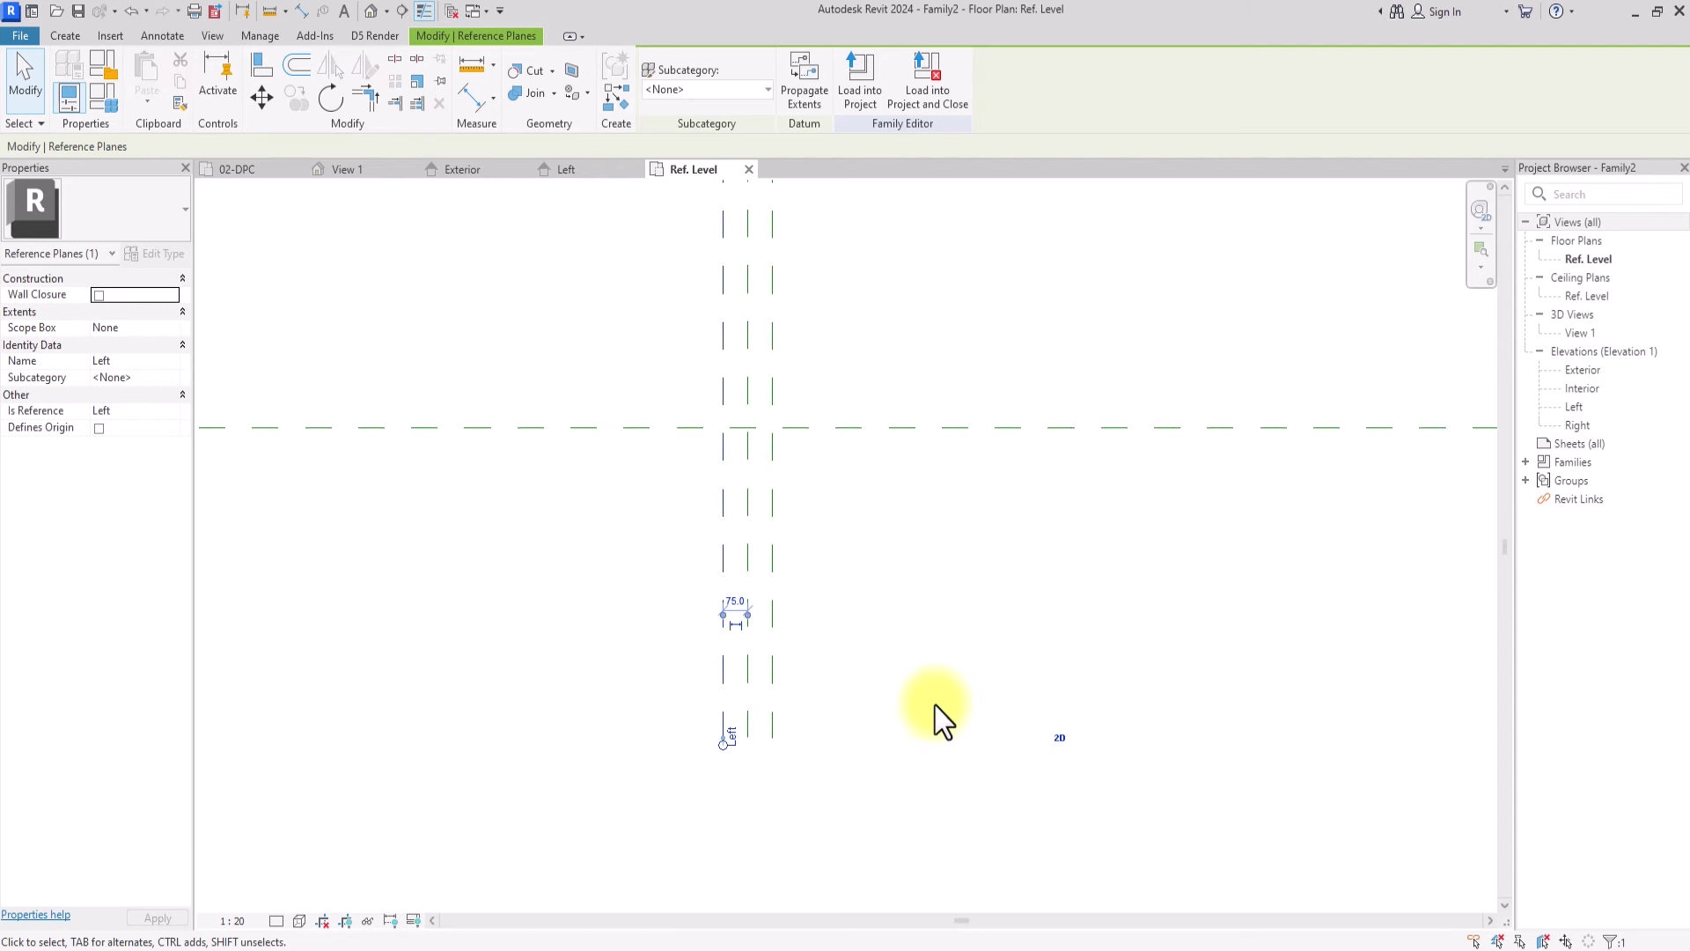
middle_click_drag(935, 705, 784, 698)
left_click(817, 674)
scroll(816, 674, "down", 2)
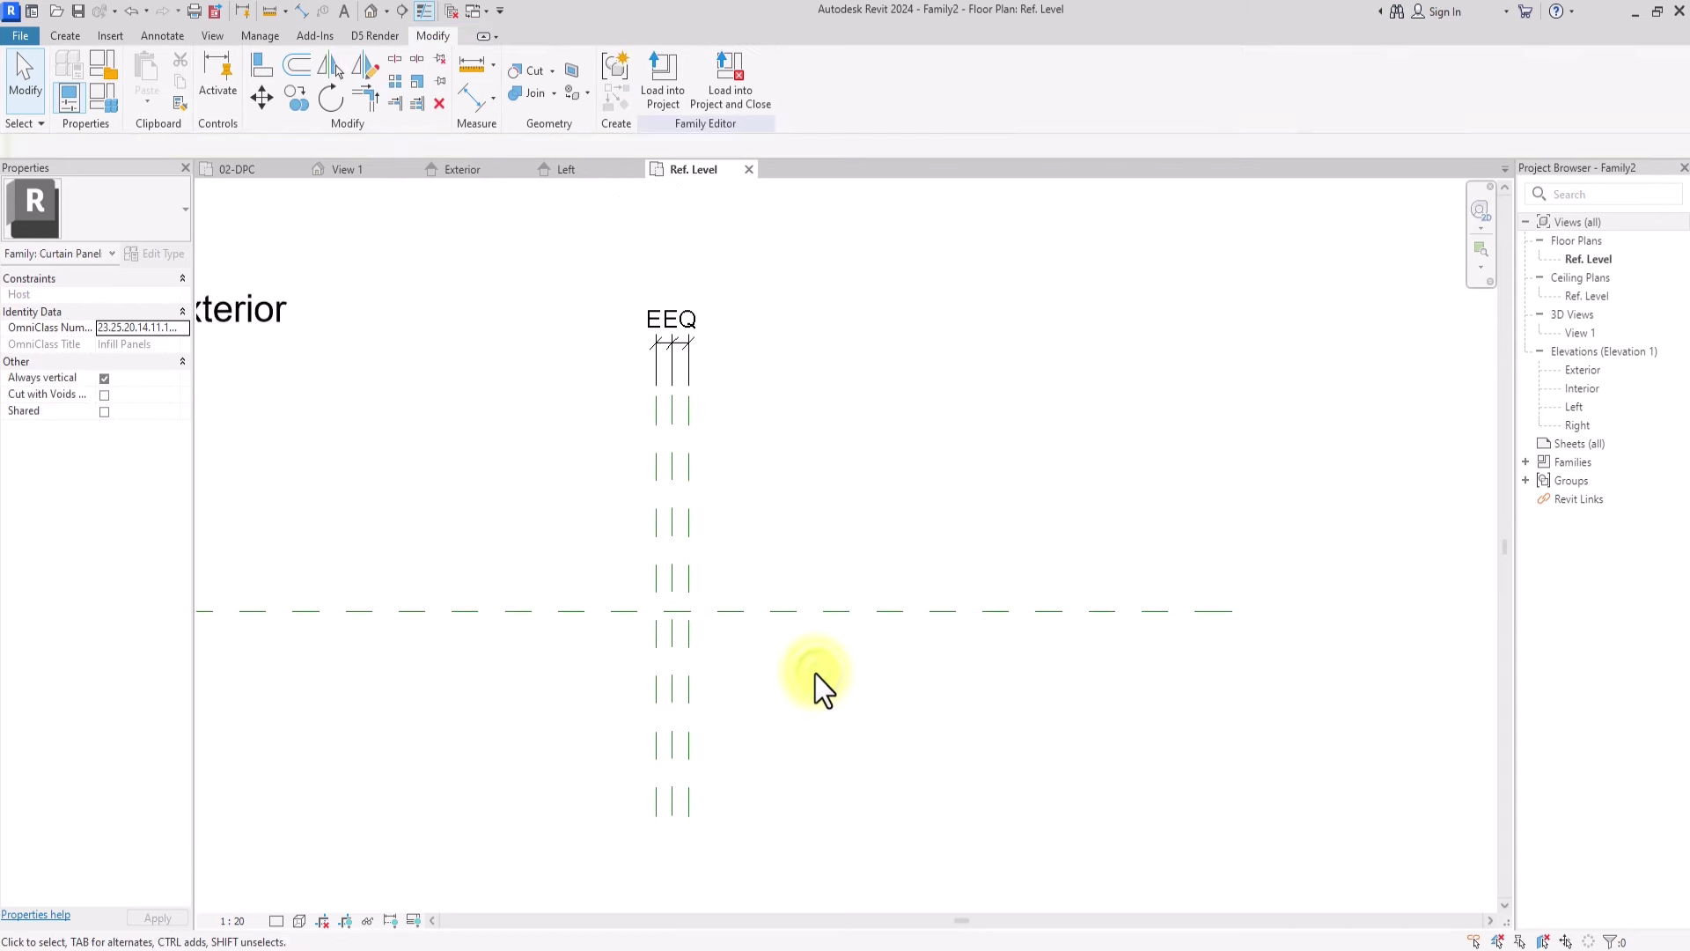
left_click(67, 39)
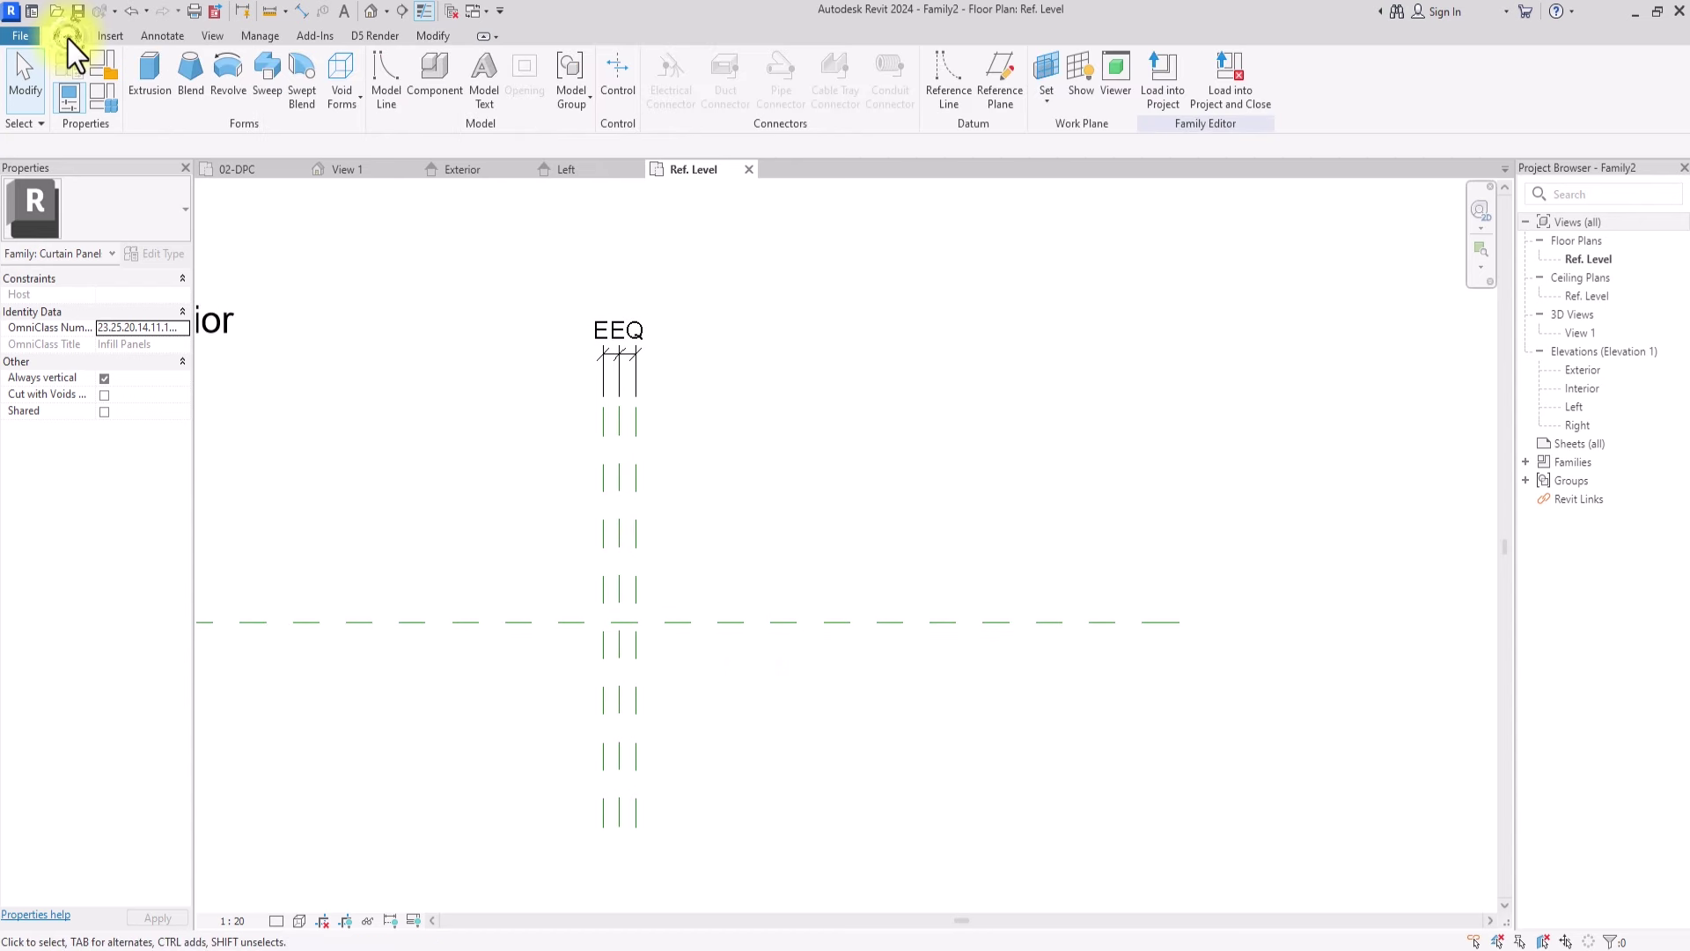
Step: Start a sweep and sketch its path line from the plane intersection
left_click(265, 81)
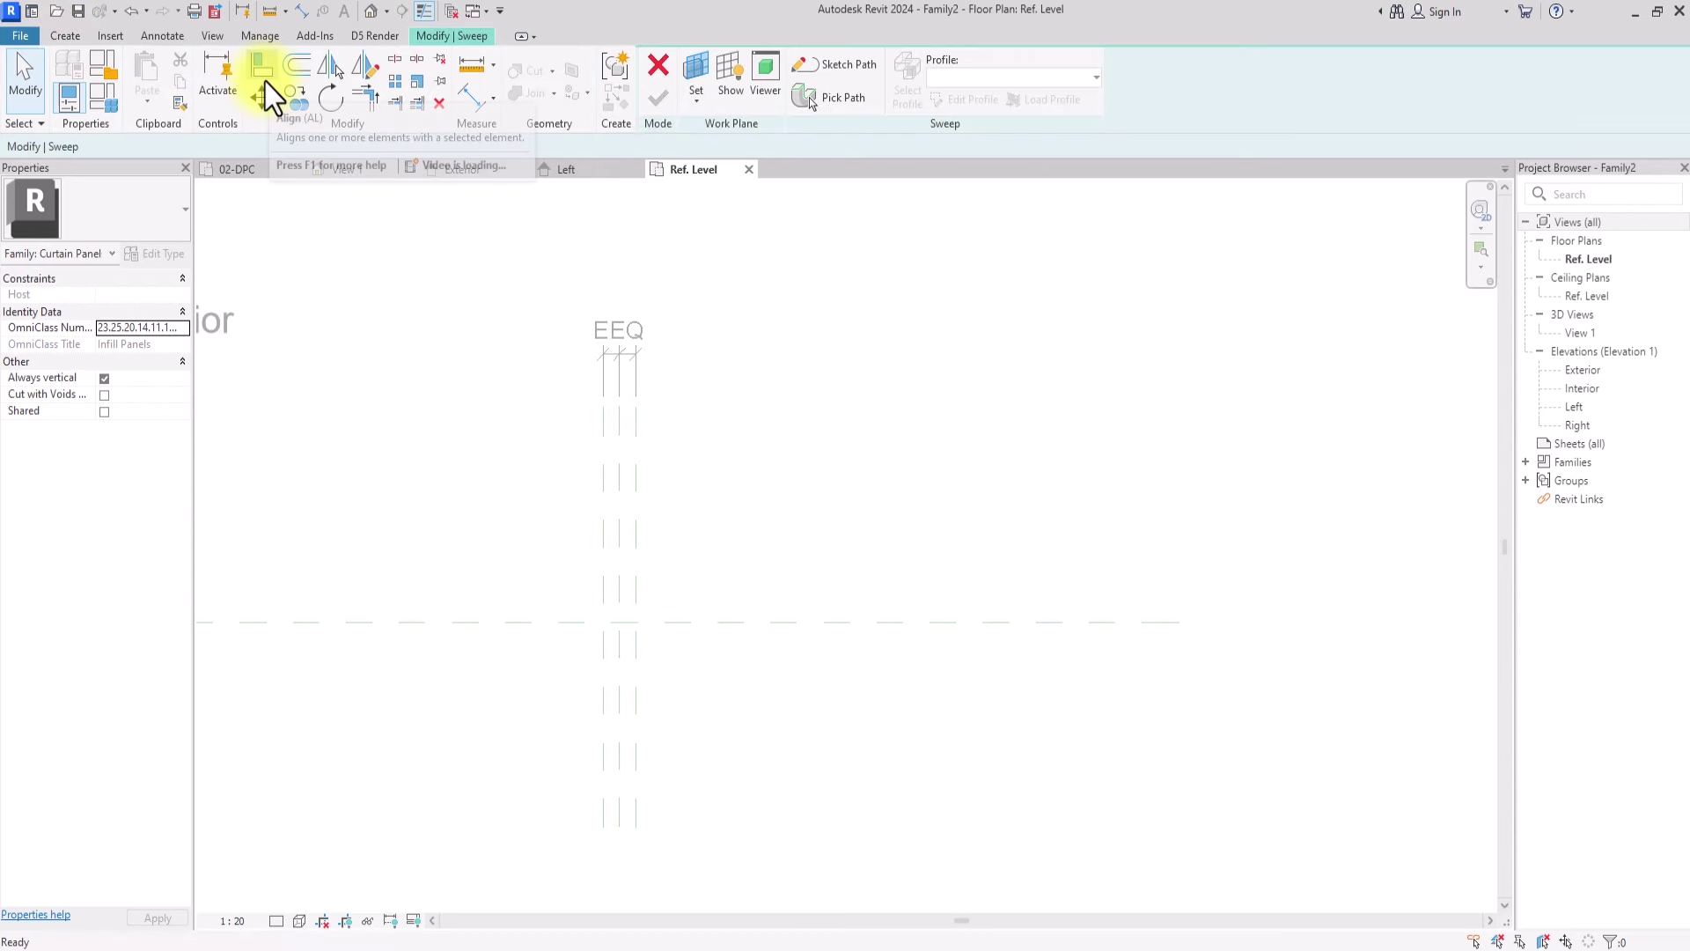
left_click(823, 70)
scroll(605, 622, "up", 2)
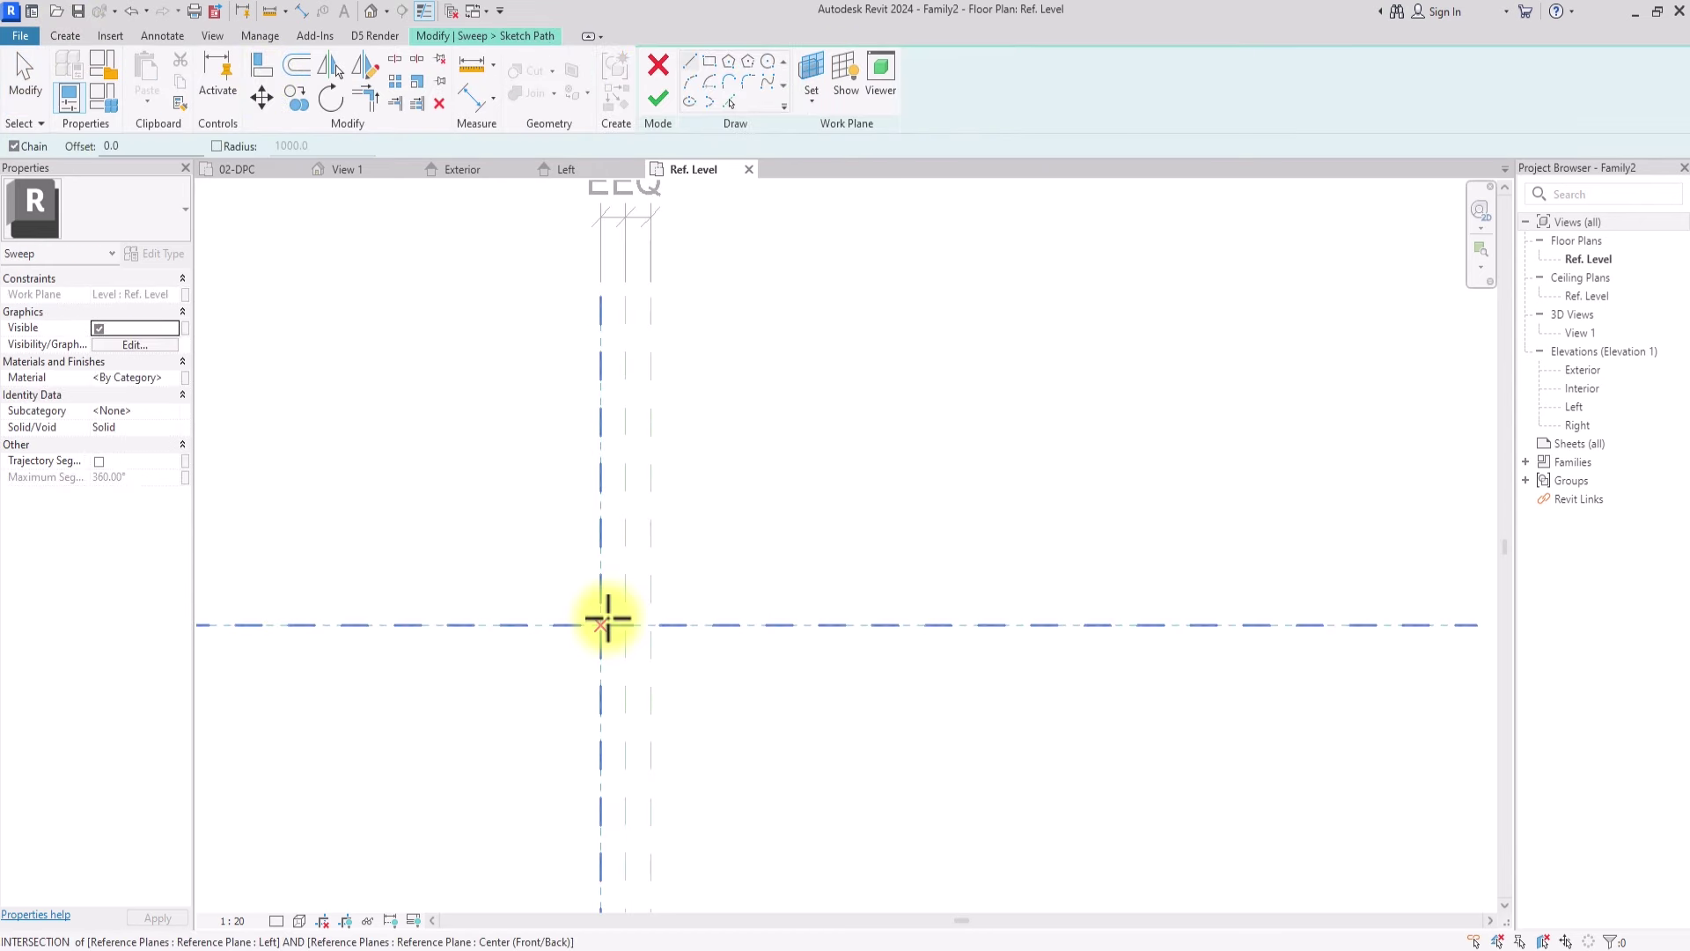
left_click(649, 626)
scroll(650, 625, "down", 1)
key("Escape")
key("Escape")
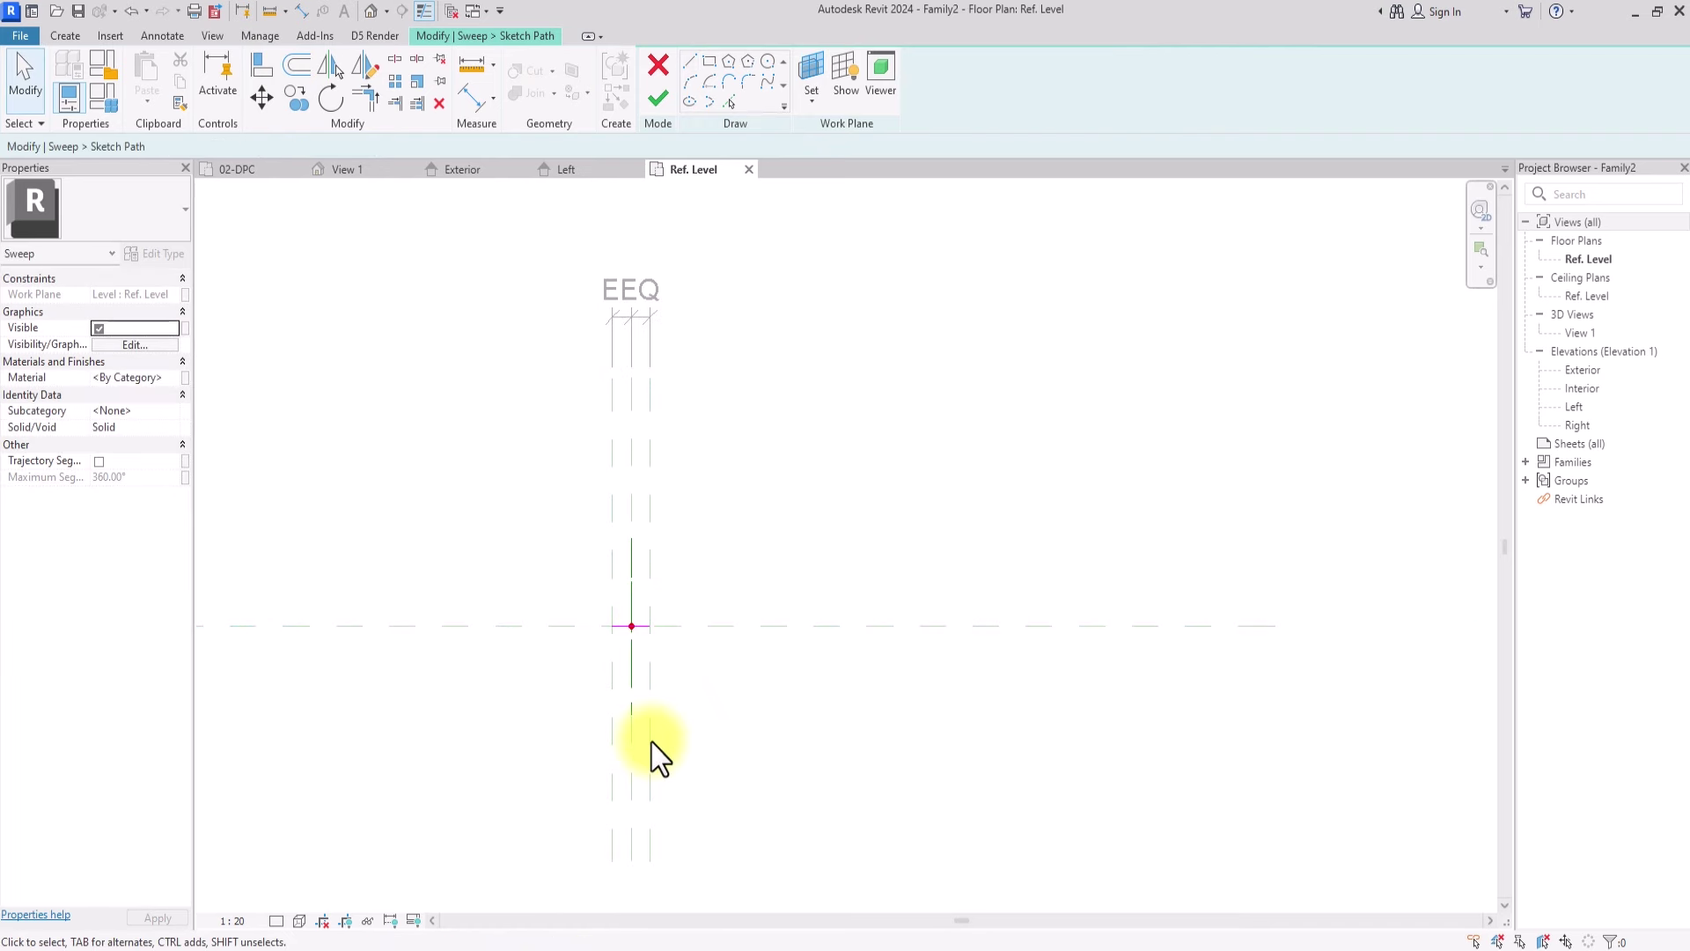
Step: Align the path line's end to the vertical reference plane and finish the path
key("a")
key("l")
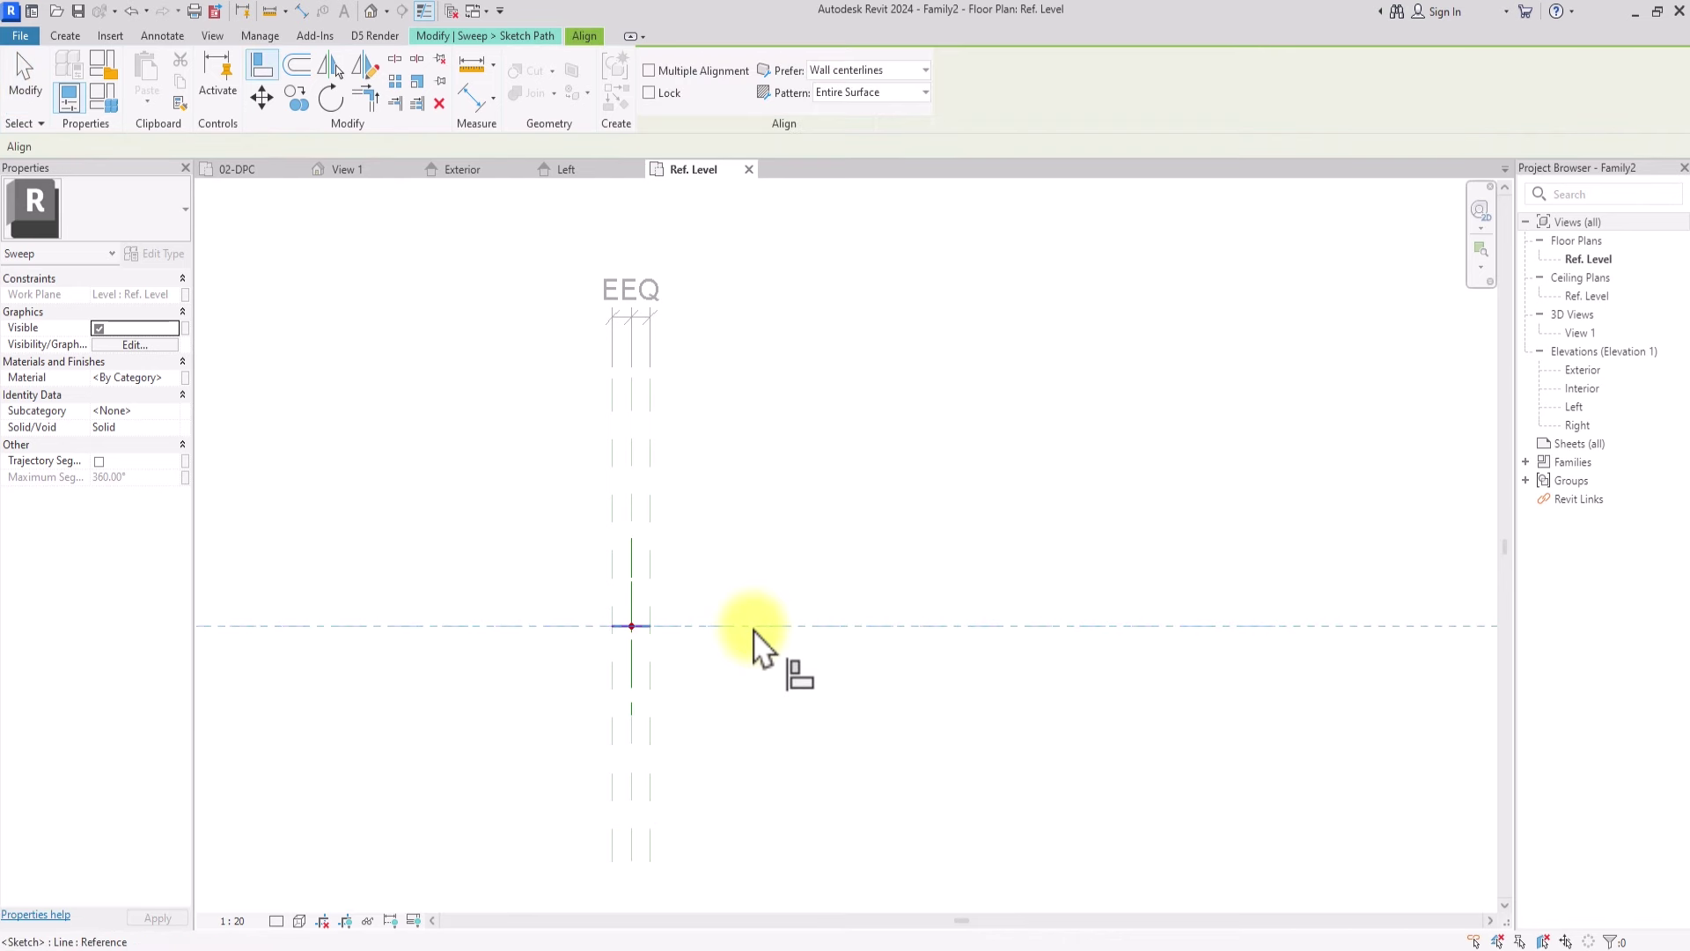
scroll(639, 635, "up", 1)
left_click(639, 651)
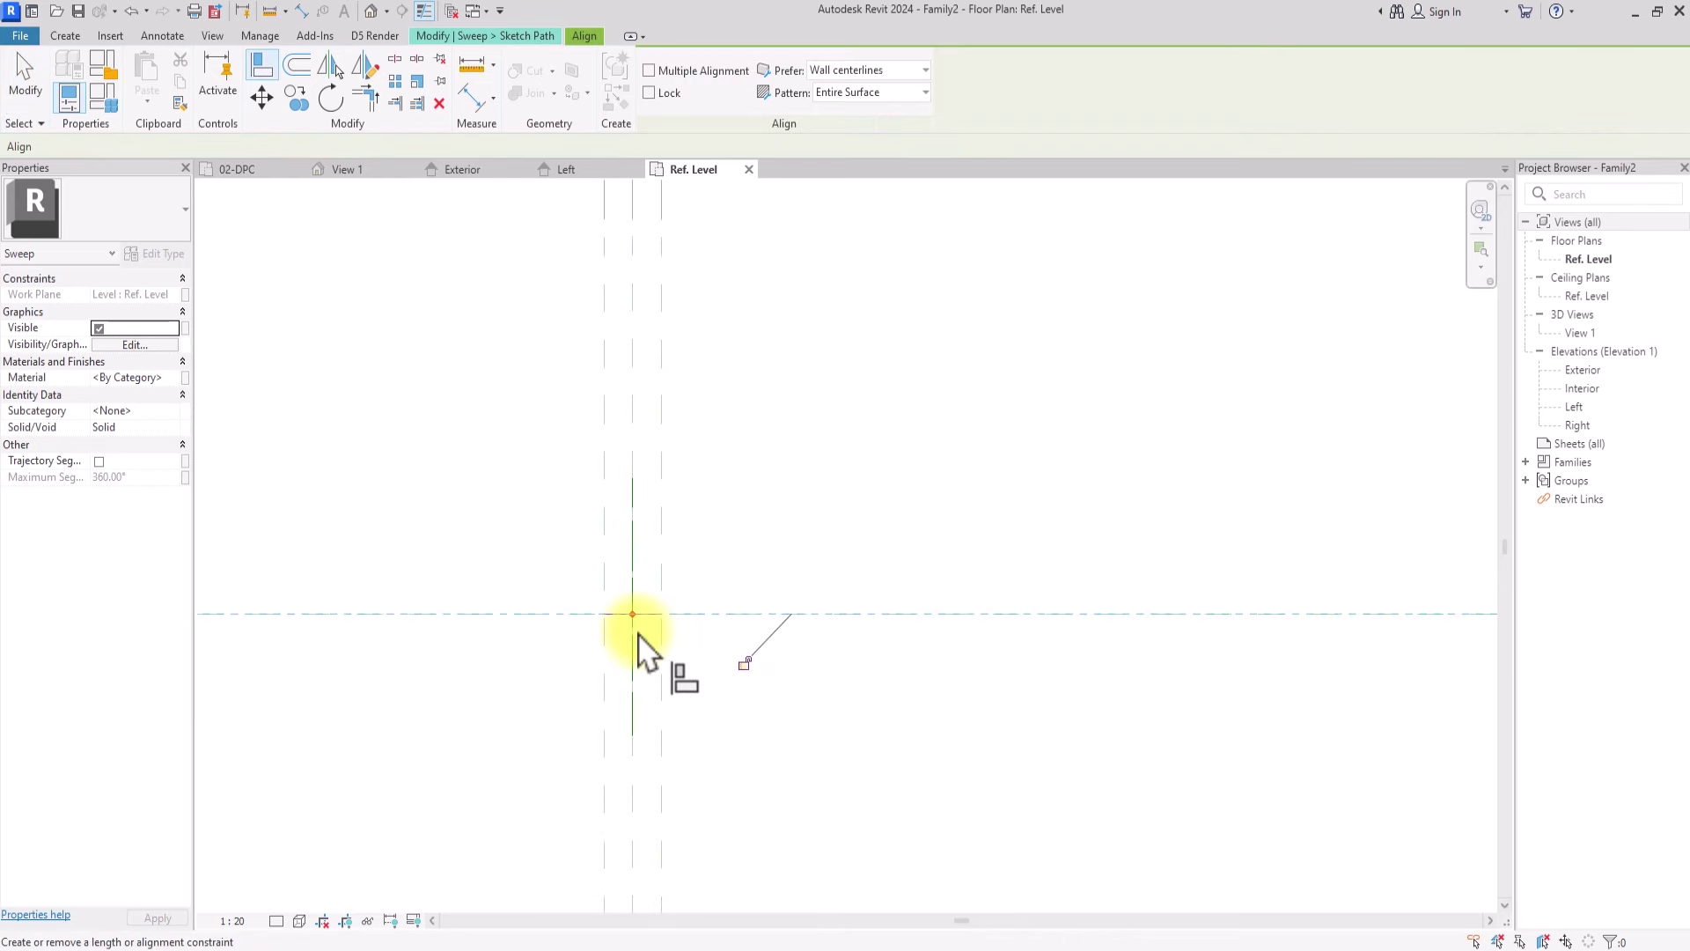
left_click(744, 670)
scroll(744, 674, "down", 3)
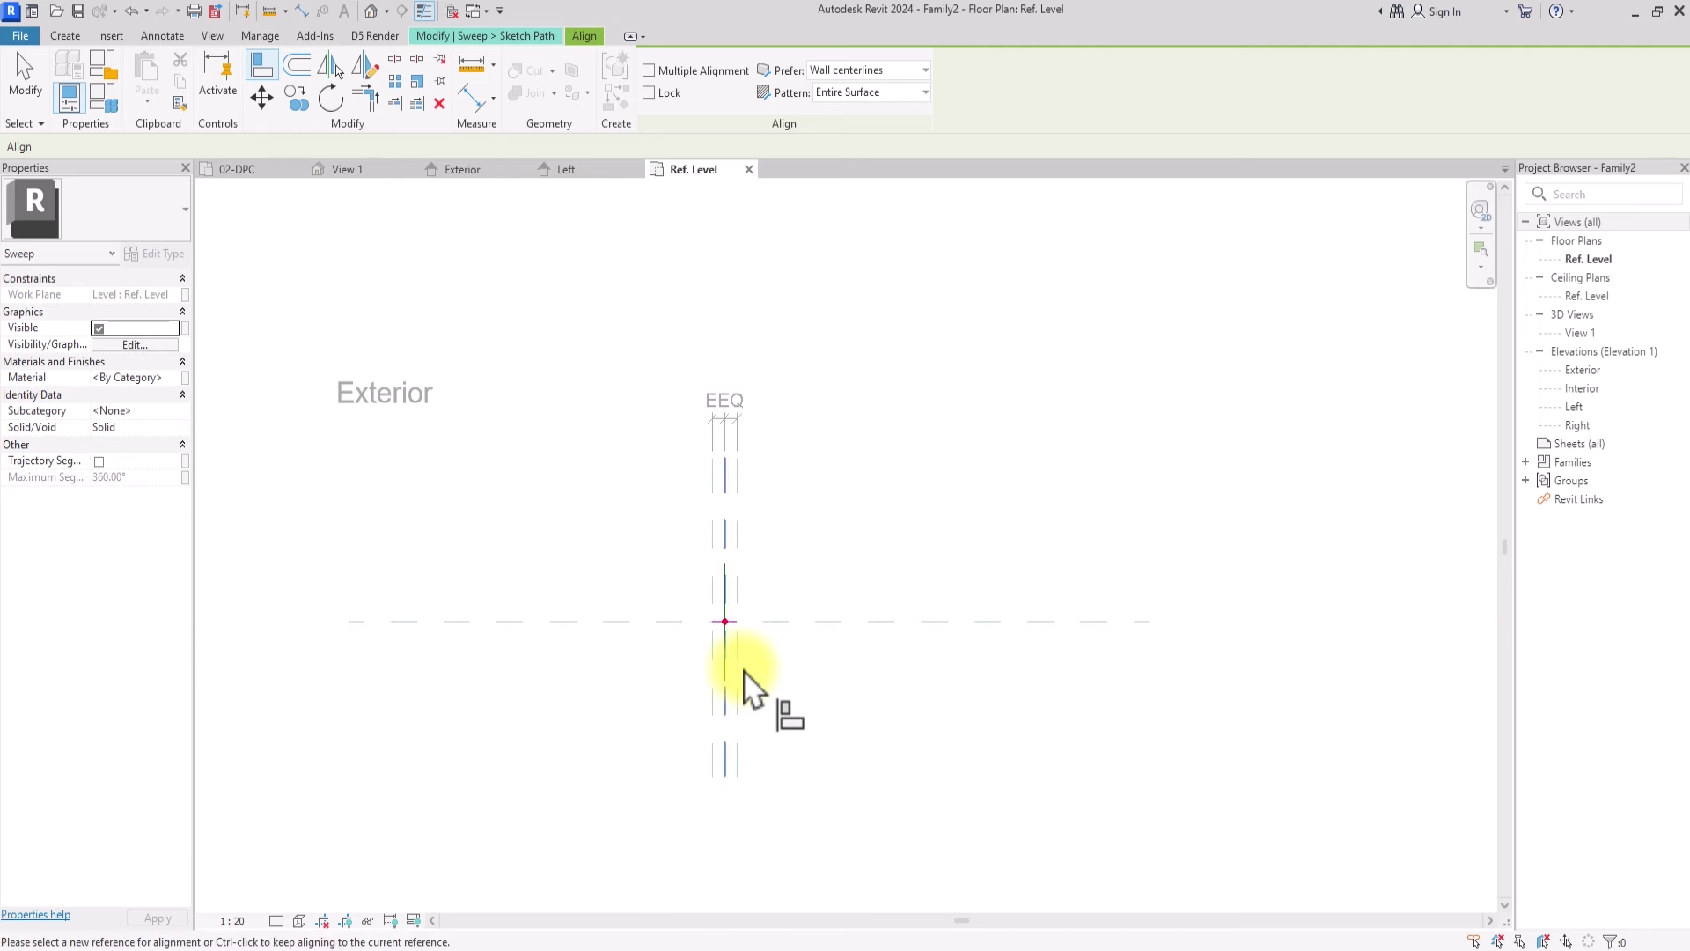
key("Escape")
key("Escape")
scroll(743, 669, "down", 1)
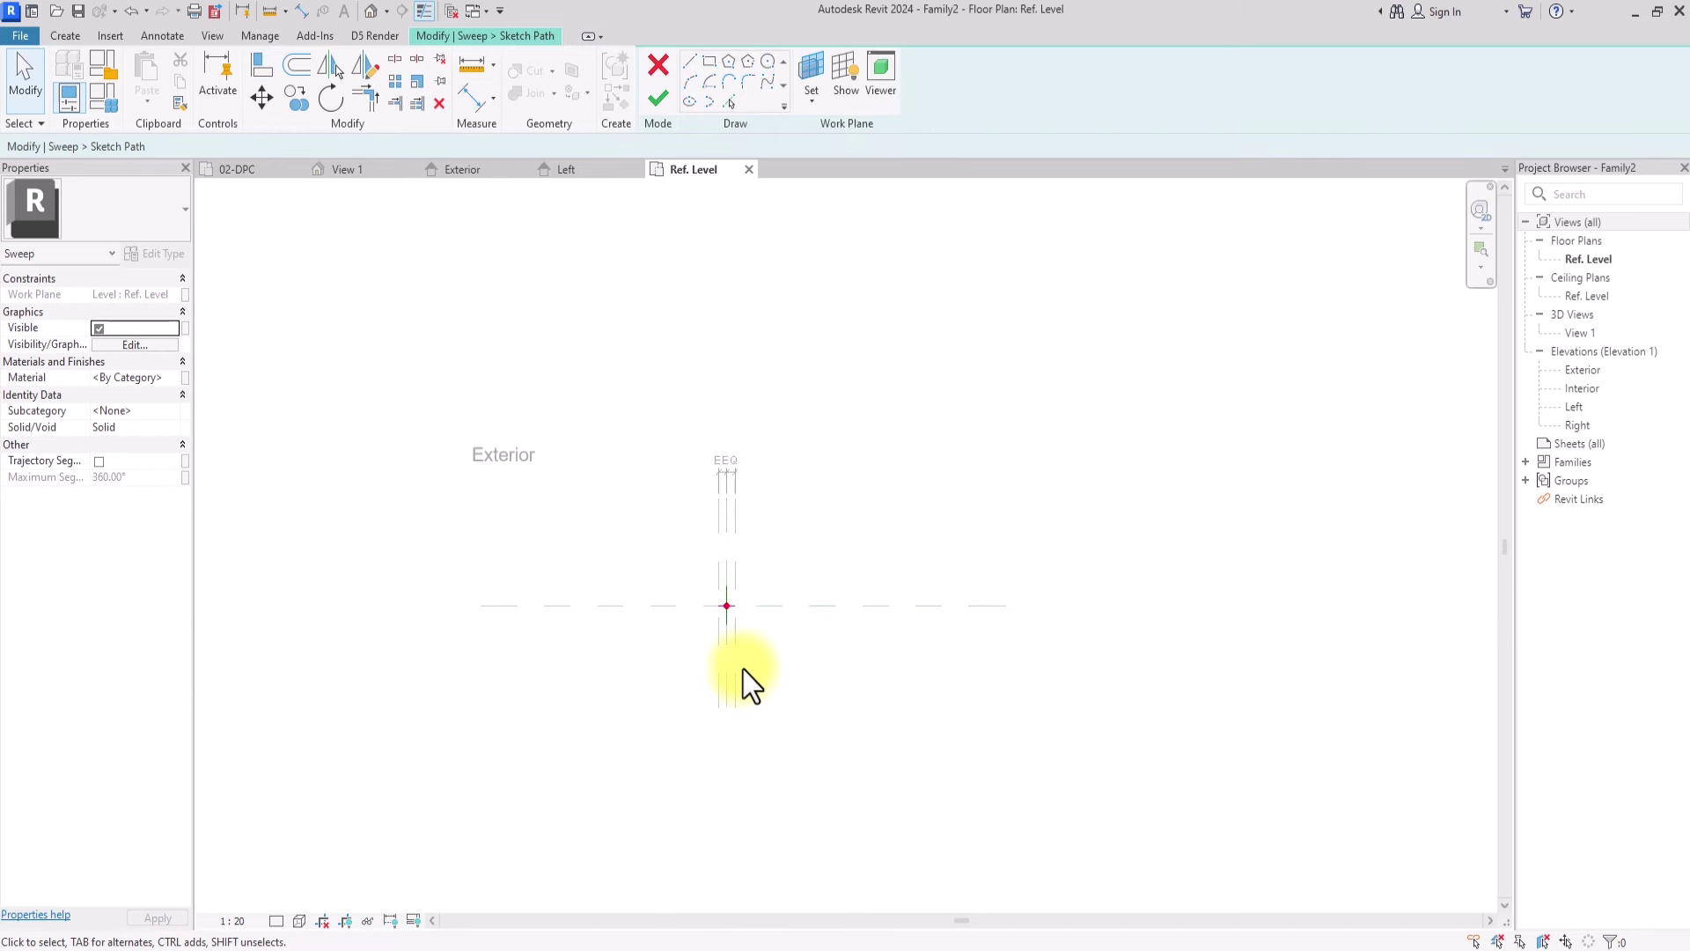
left_click(652, 109)
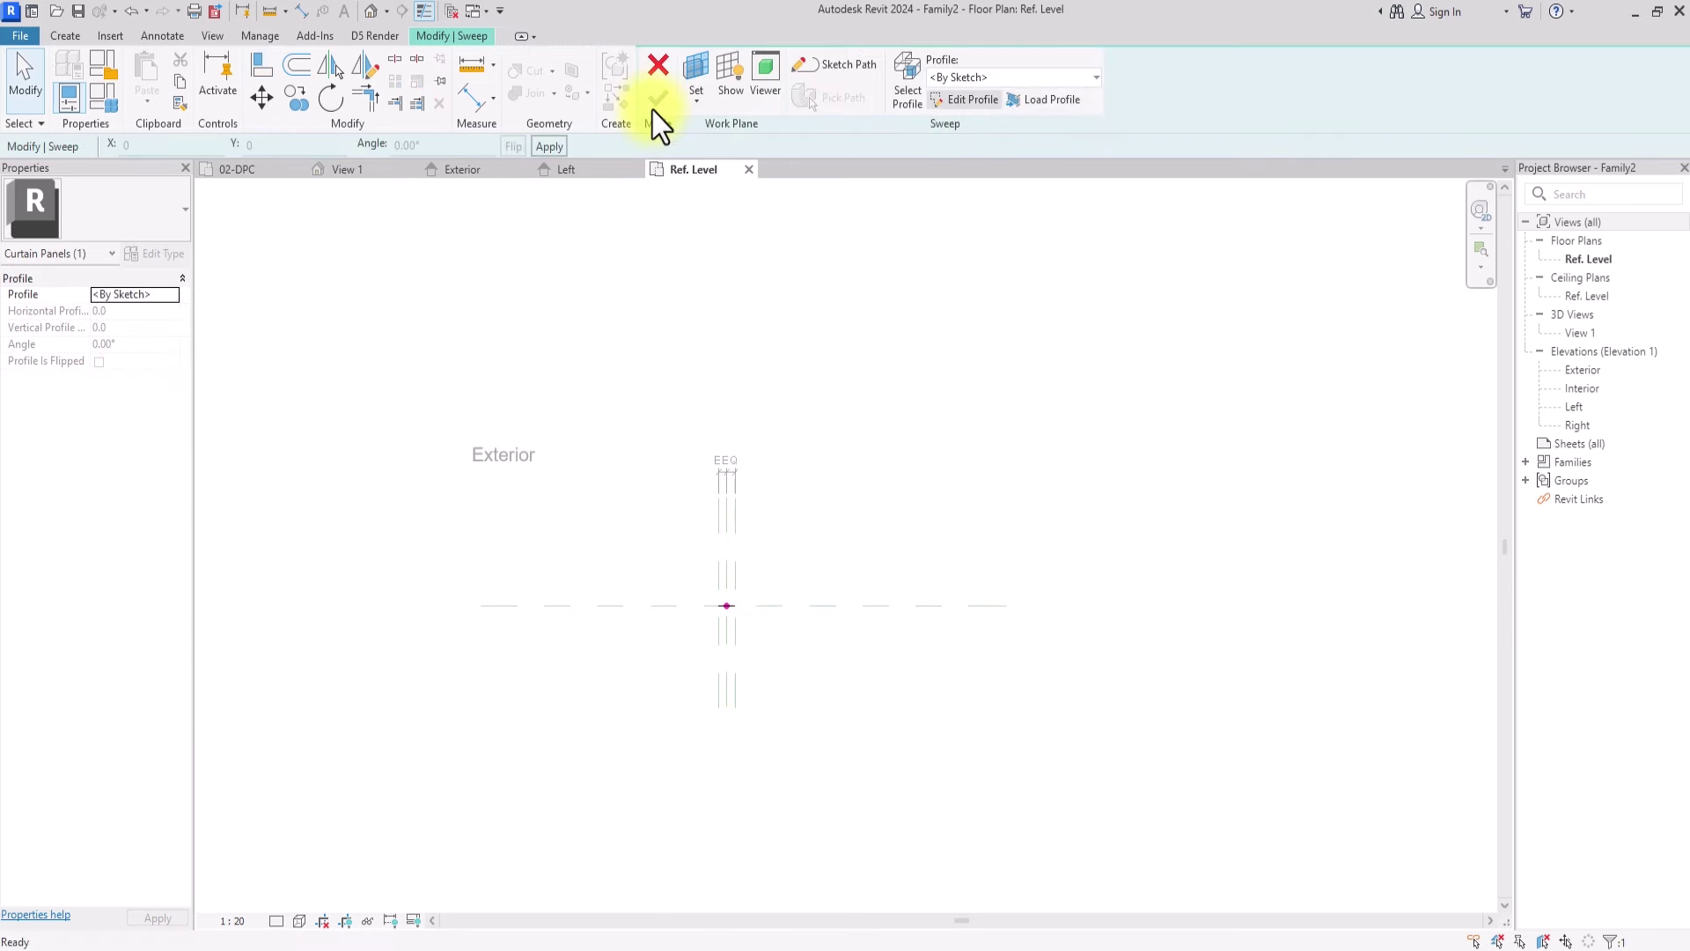
Step: Edit the sweep profile in 3D View 1, turned to face the RIGHT side
left_click(976, 105)
left_click(757, 512)
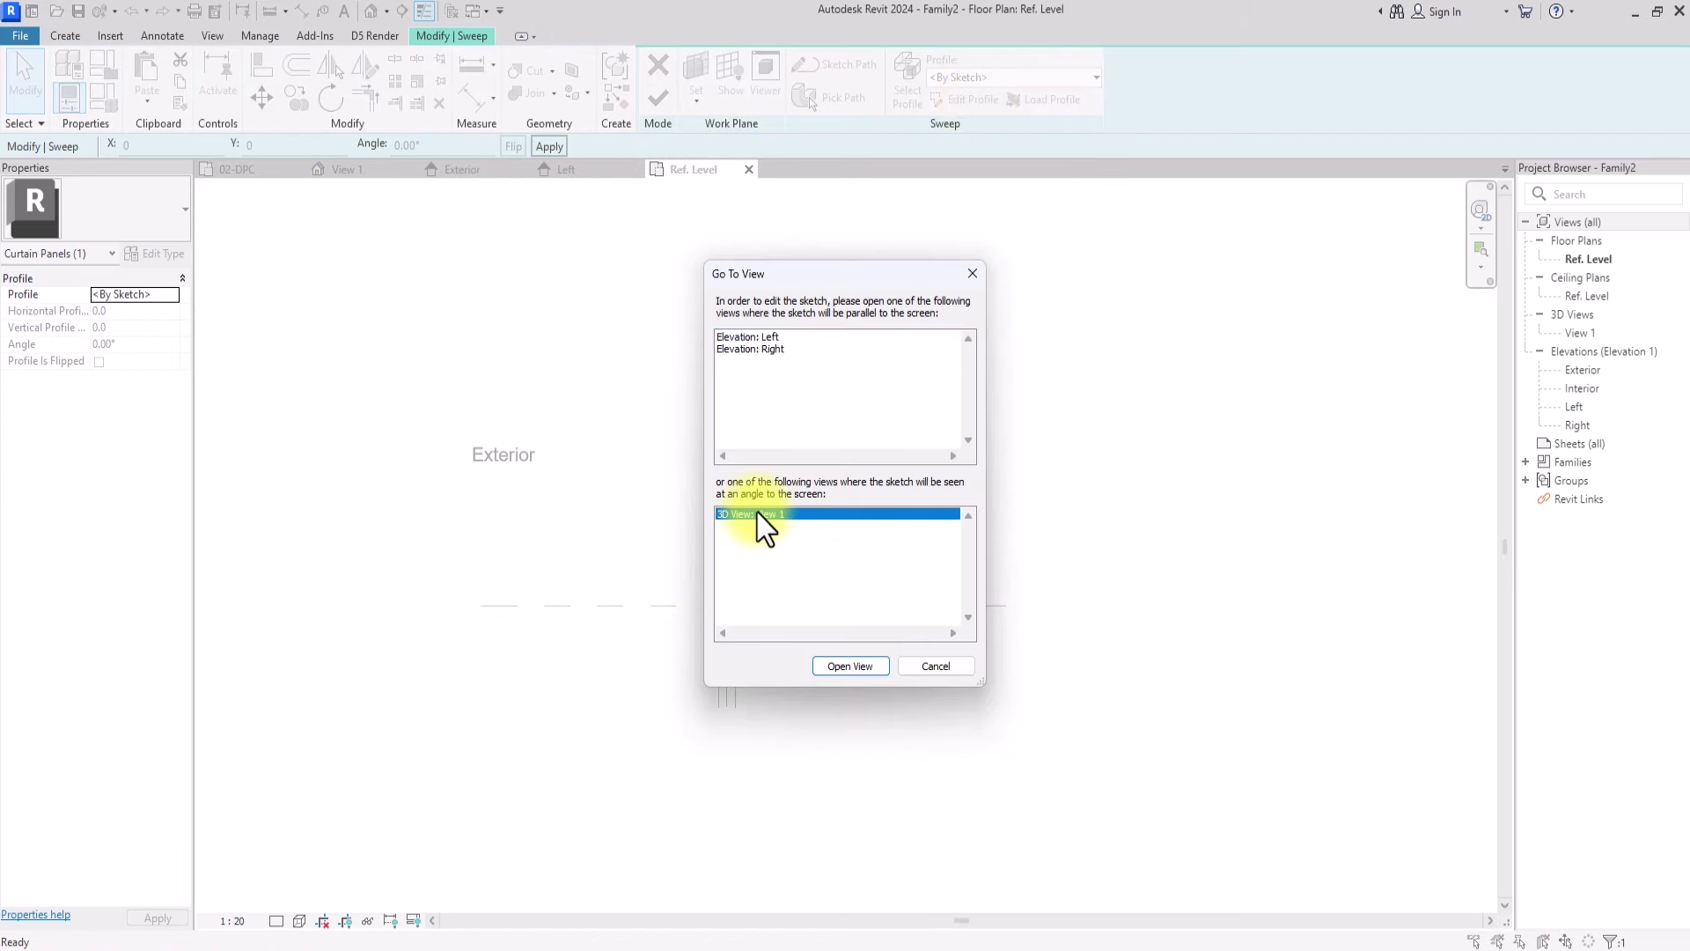
left_click(851, 665)
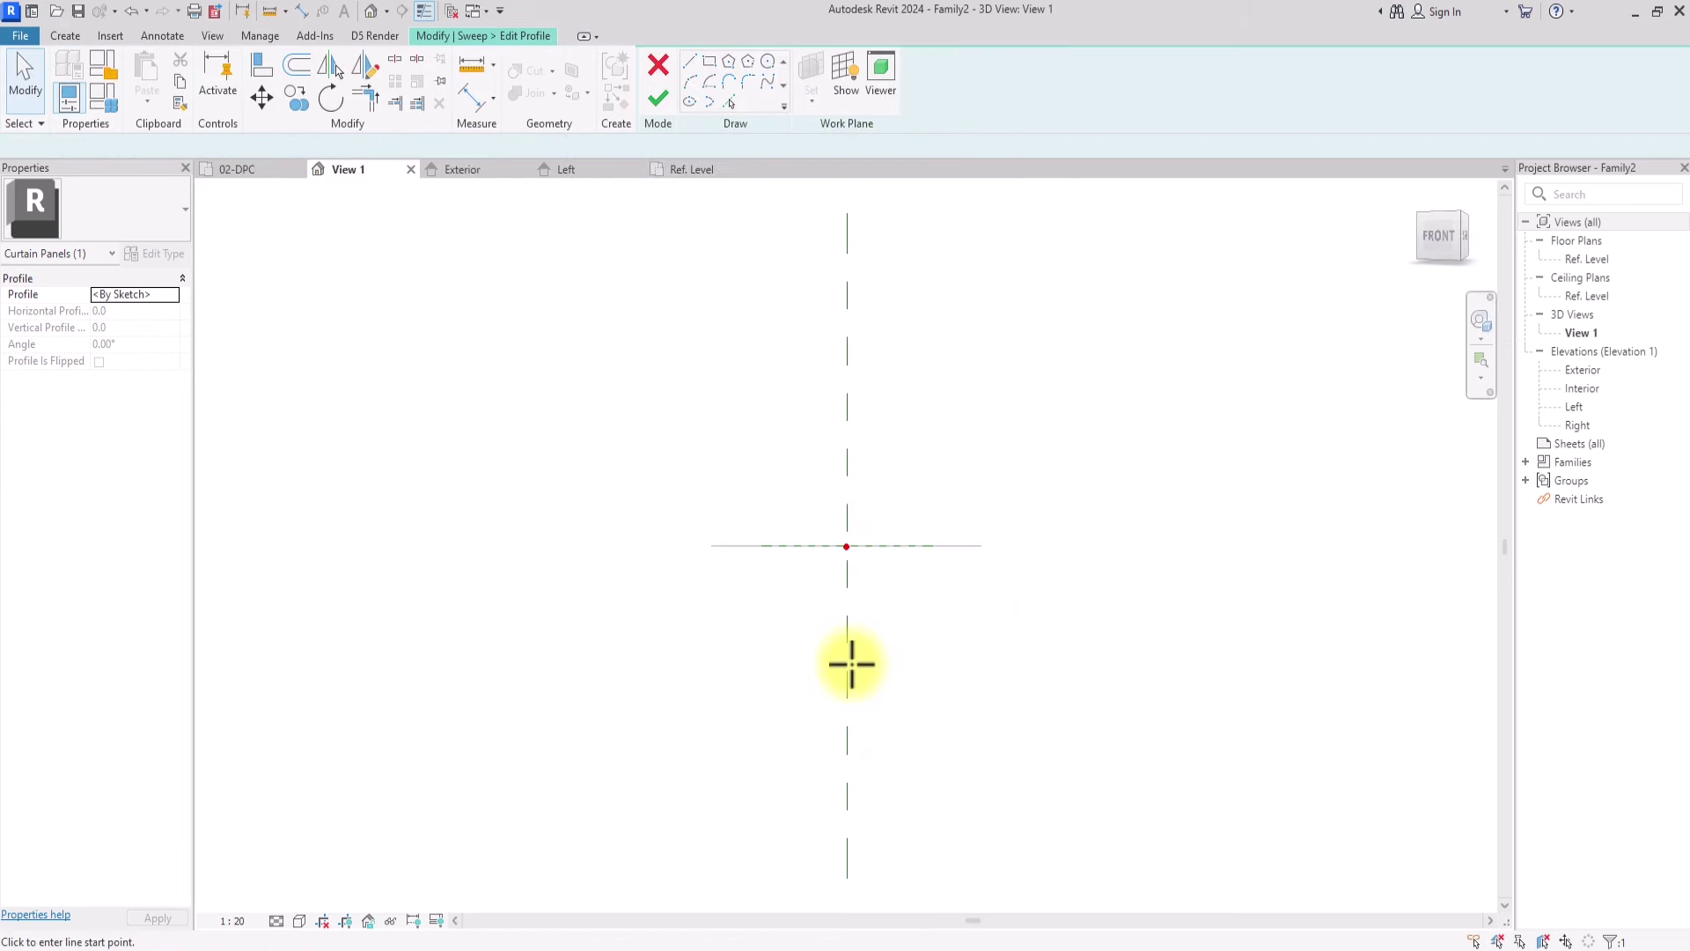
mouse_move(1462, 264)
left_mouse_down()
mouse_move(1347, 242)
mouse_move(1468, 265)
left_mouse_up()
left_click(1462, 242)
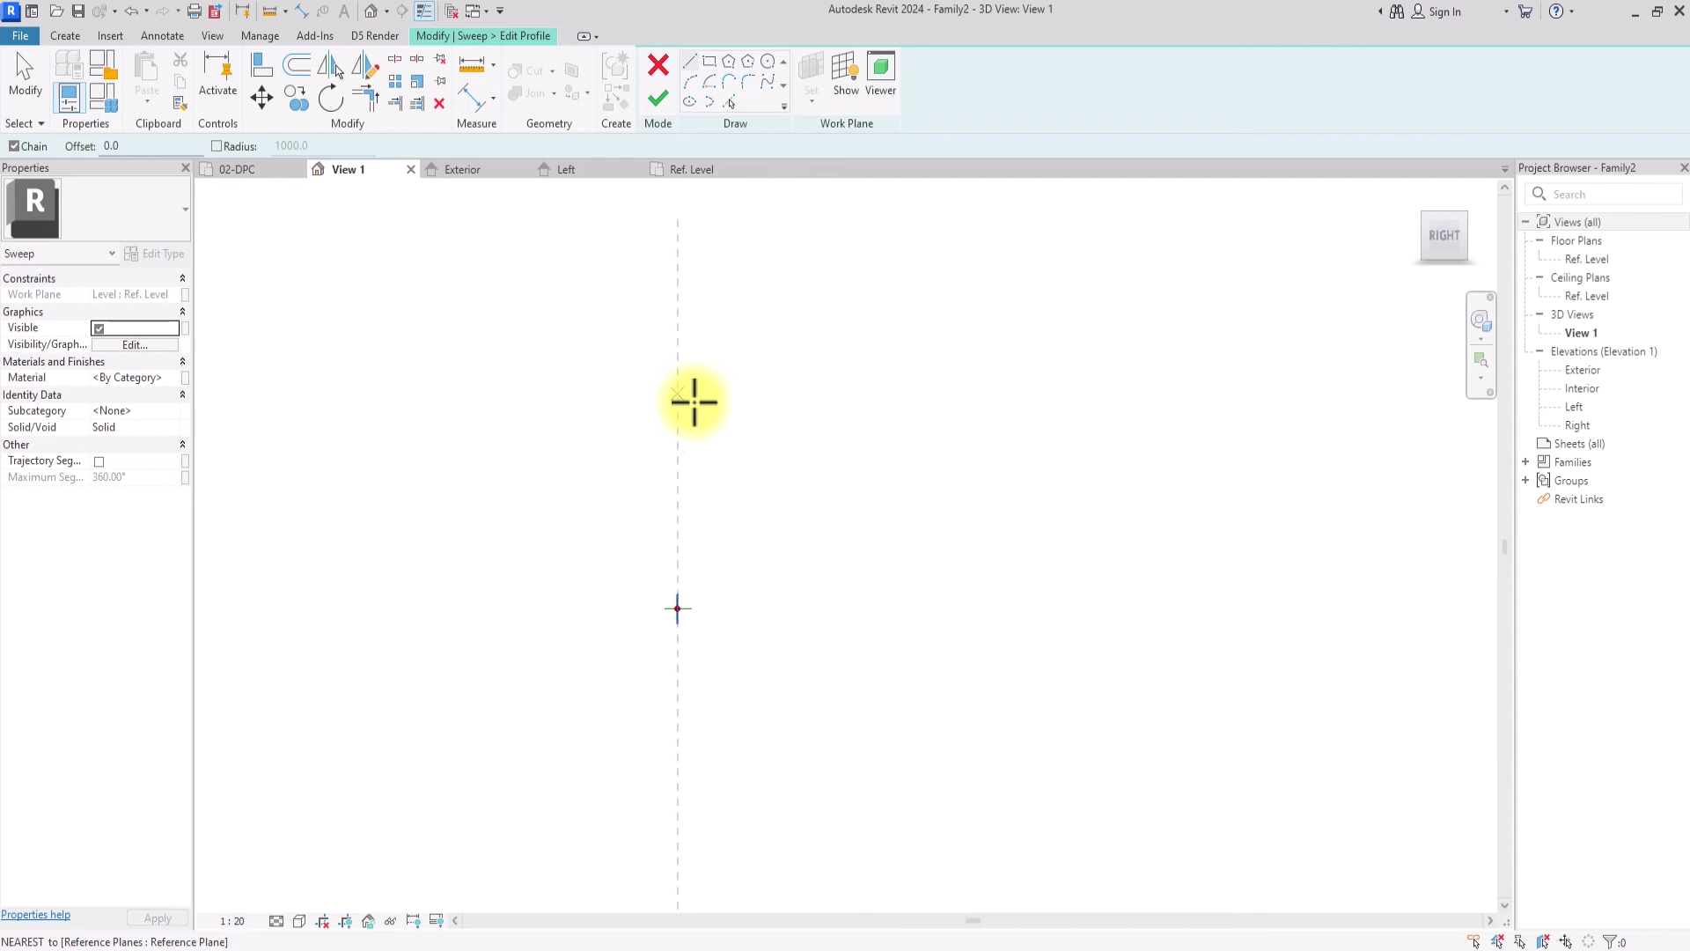
Step: Sketch the first profile lines: a vertical line from the plane midpoint with top and bottom segments
left_click(676, 608)
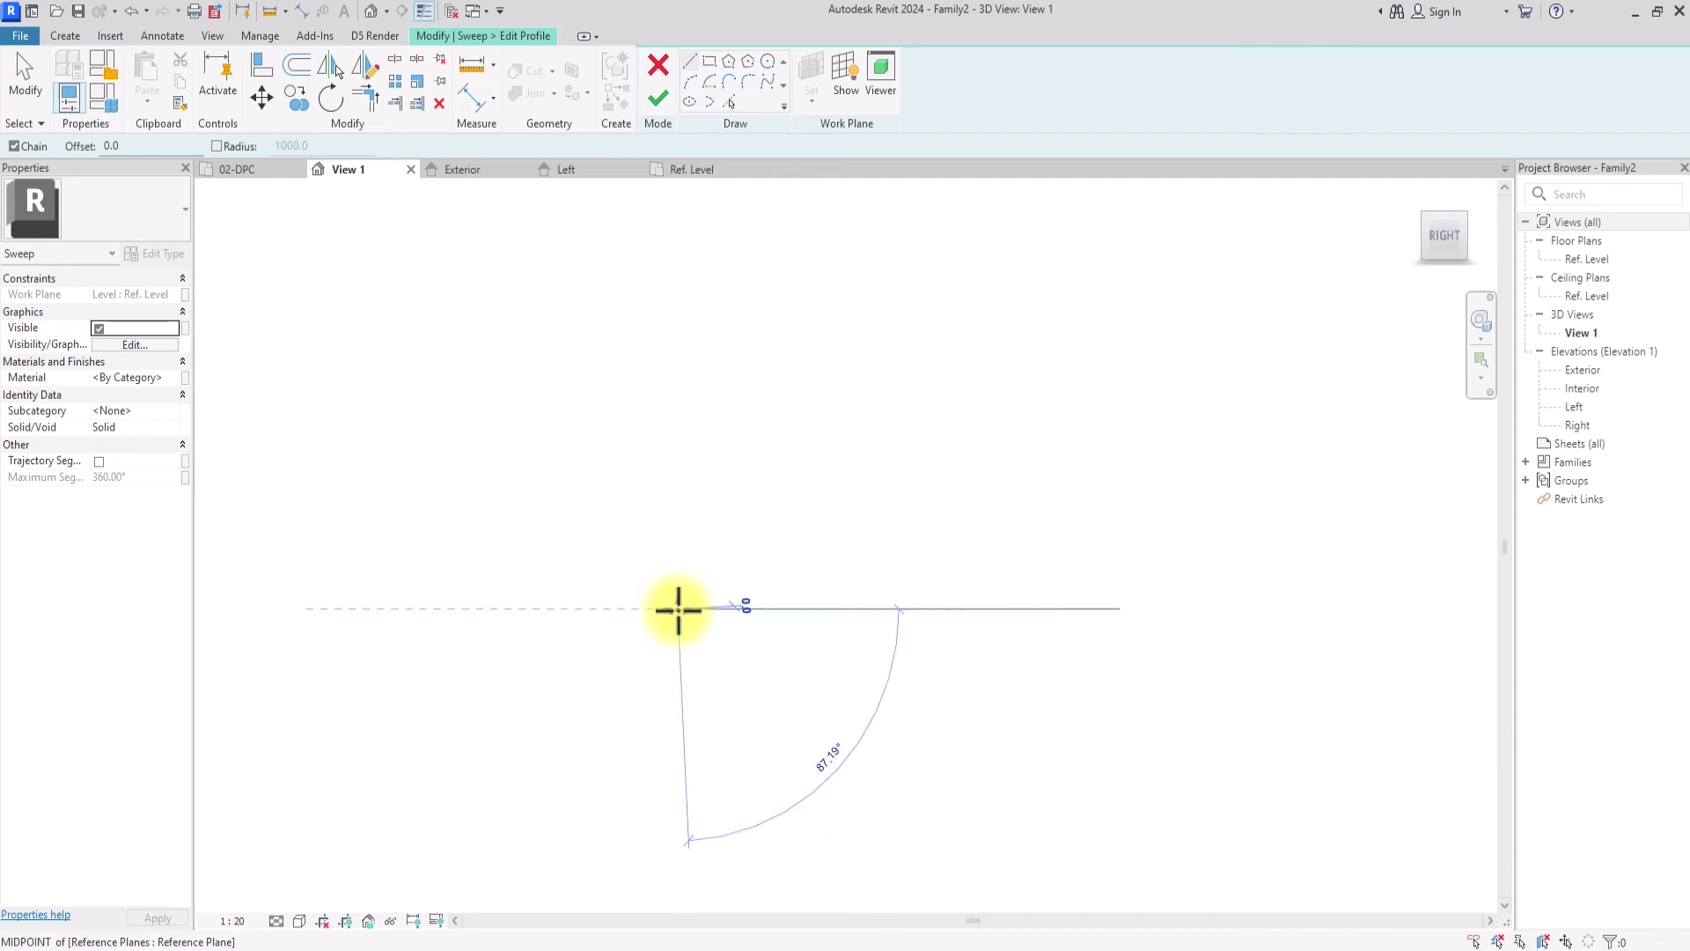
left_click(676, 481)
scroll(651, 493, "up", 3)
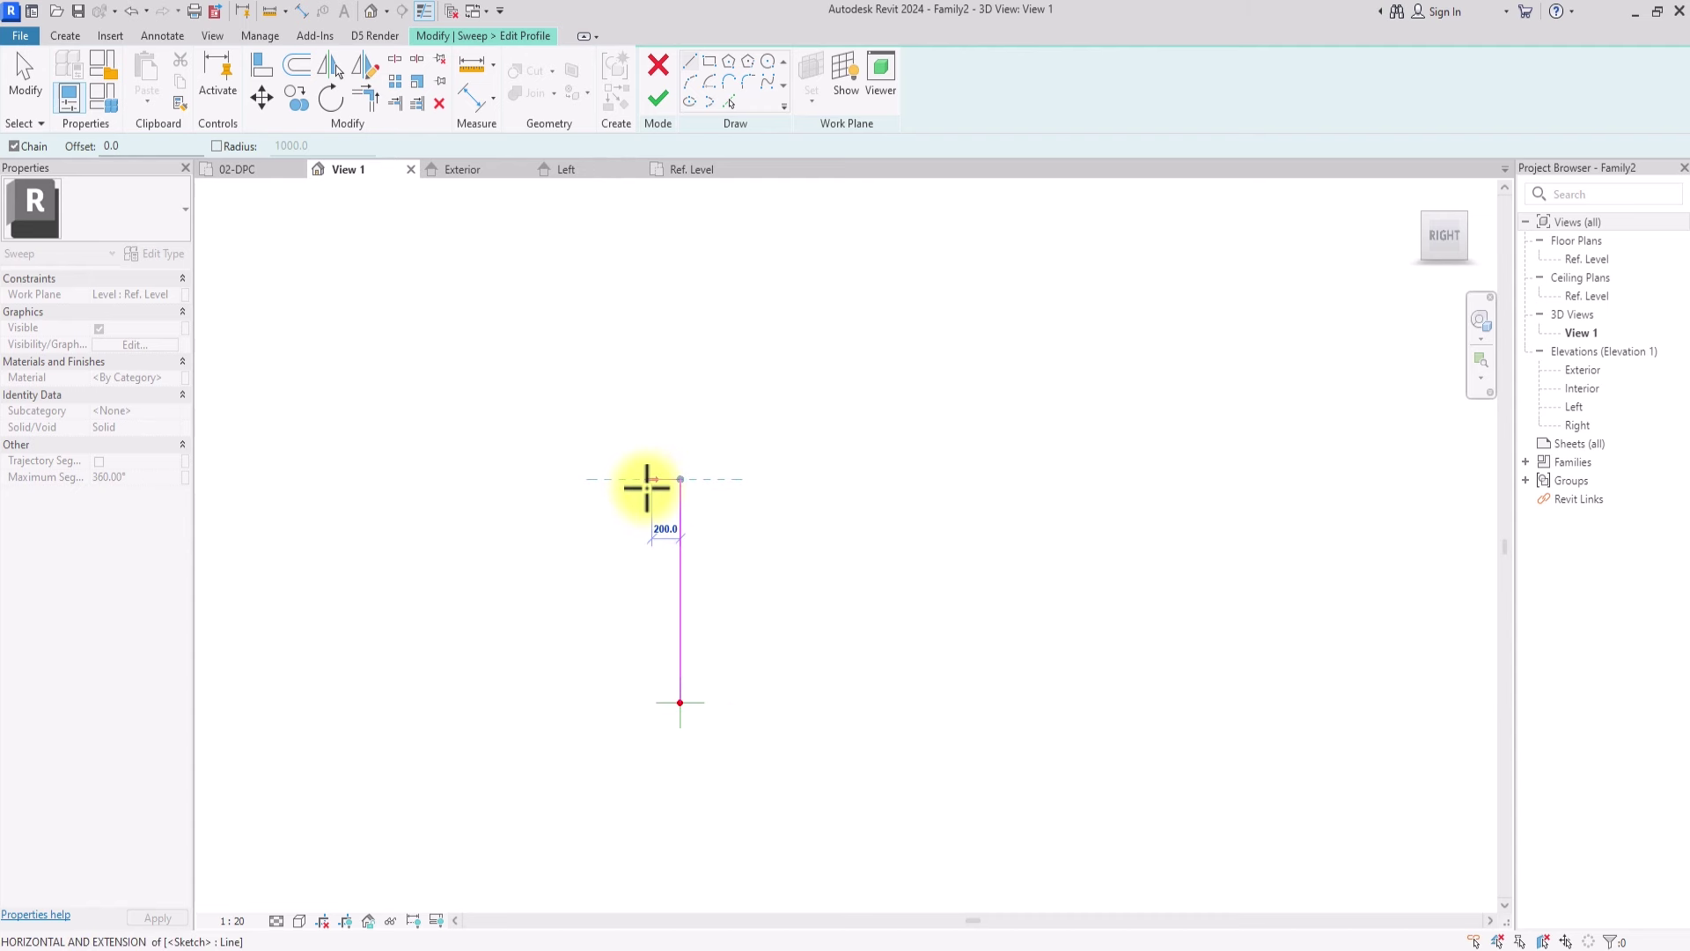
left_click(648, 482)
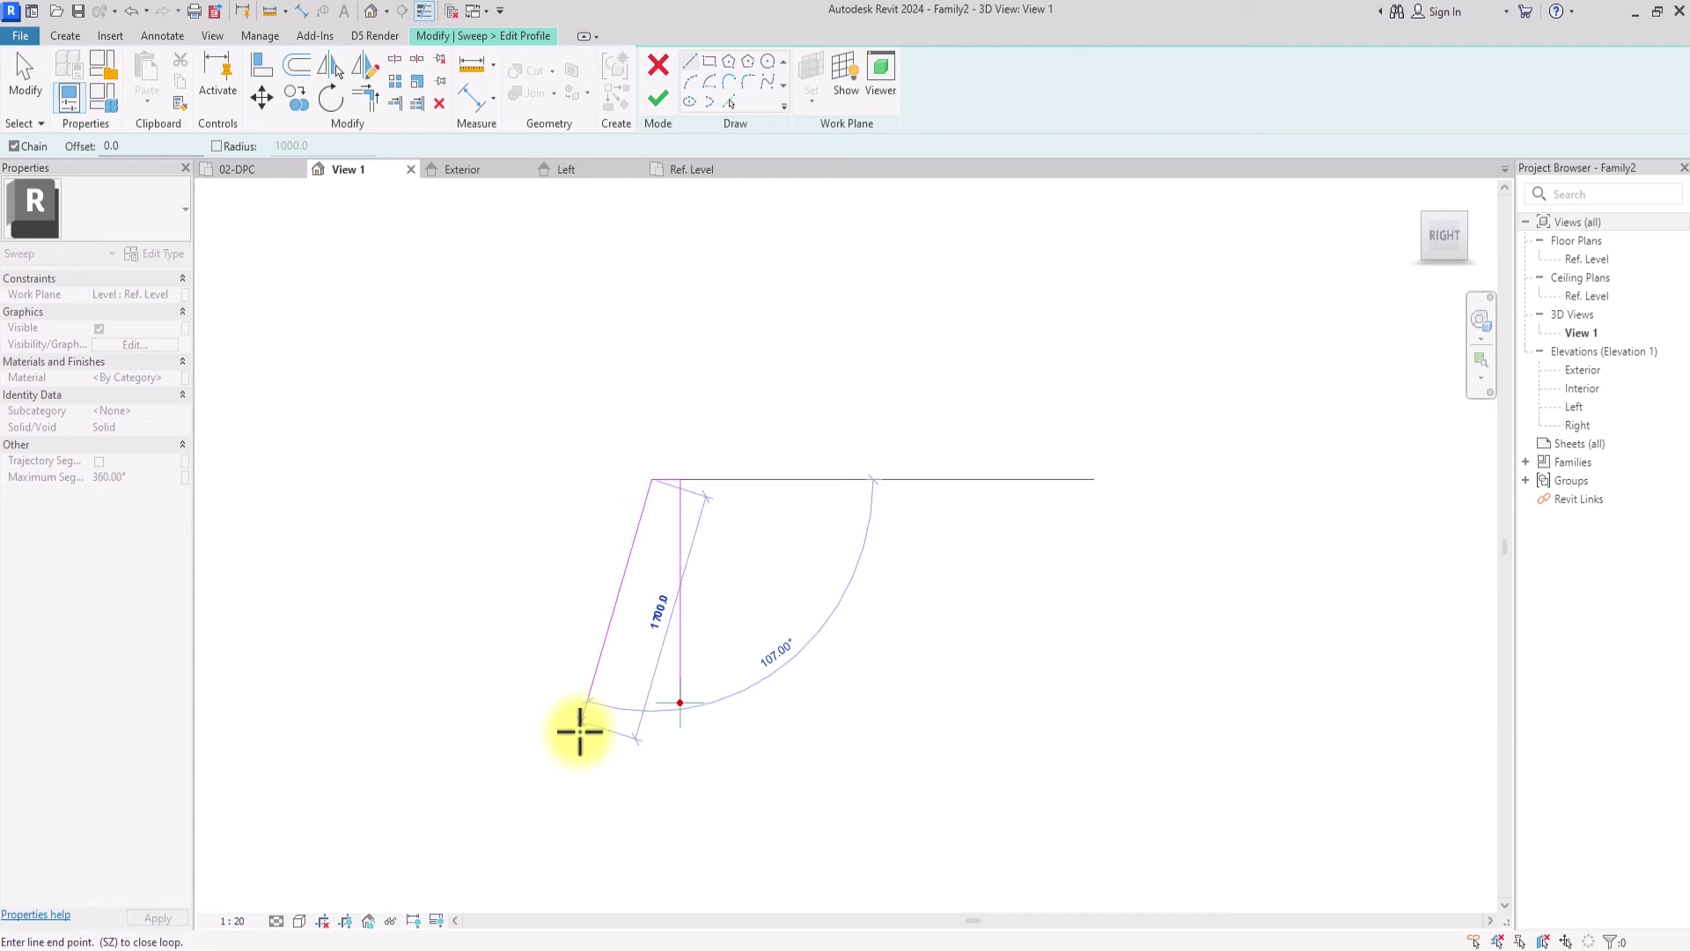
left_click(594, 701)
left_click(680, 693)
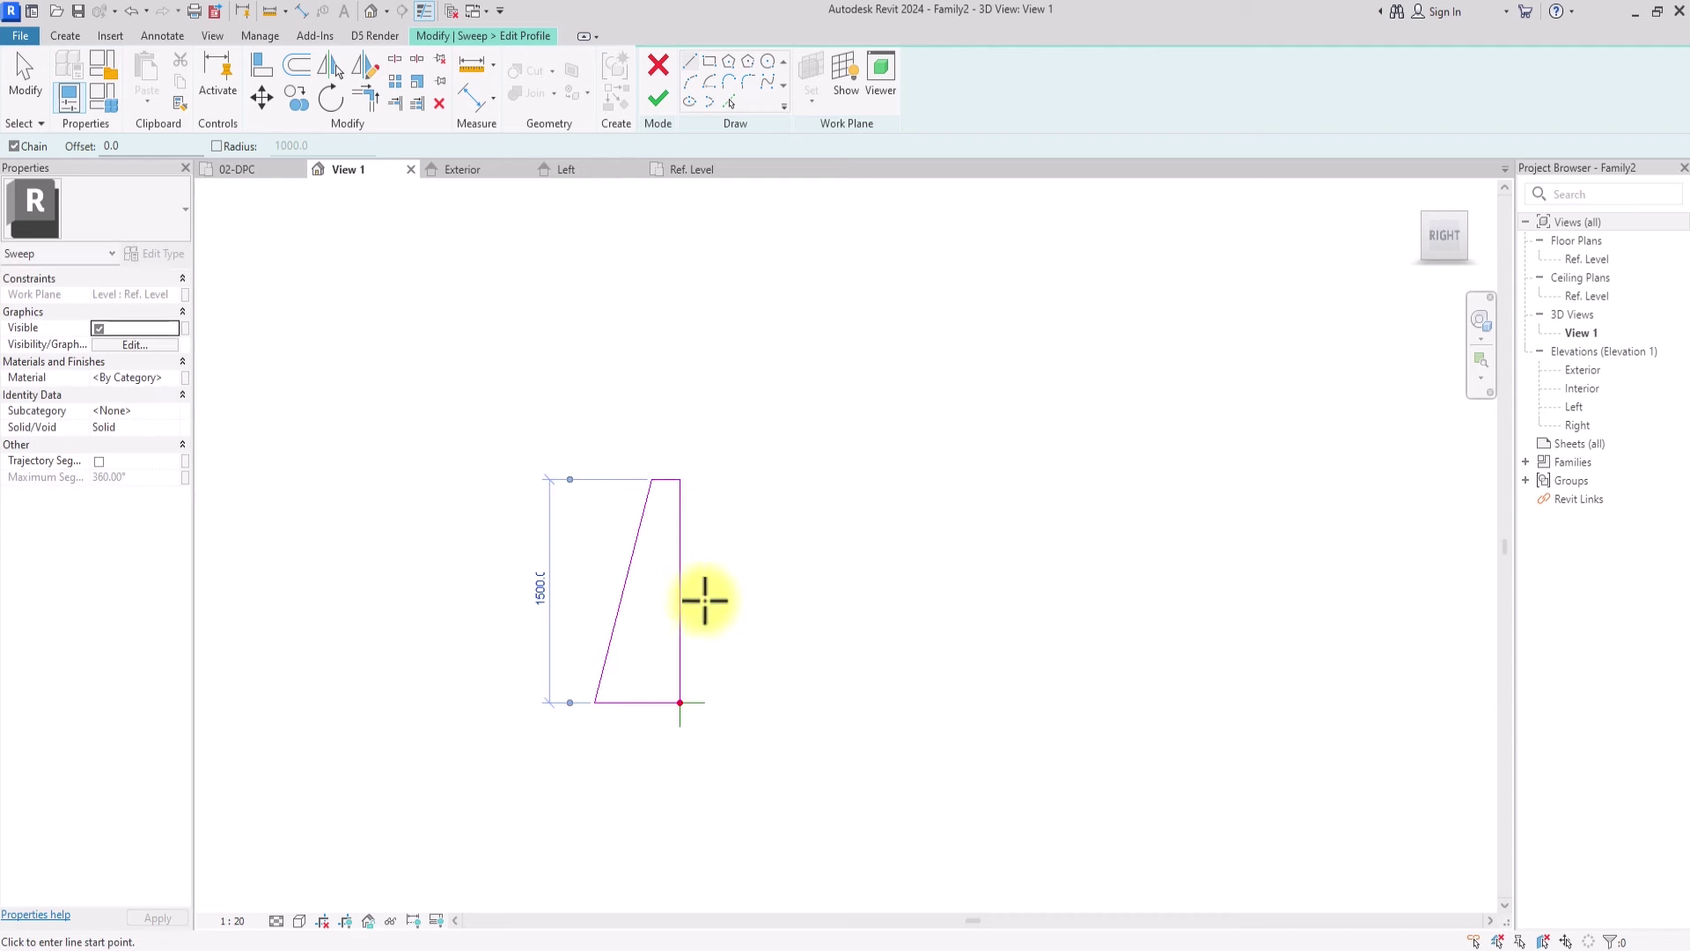
key("Escape")
key("Escape")
Step: Add a short horizontal cap at the vertical line's top and remove a stray bottom line
key("l")
key("i")
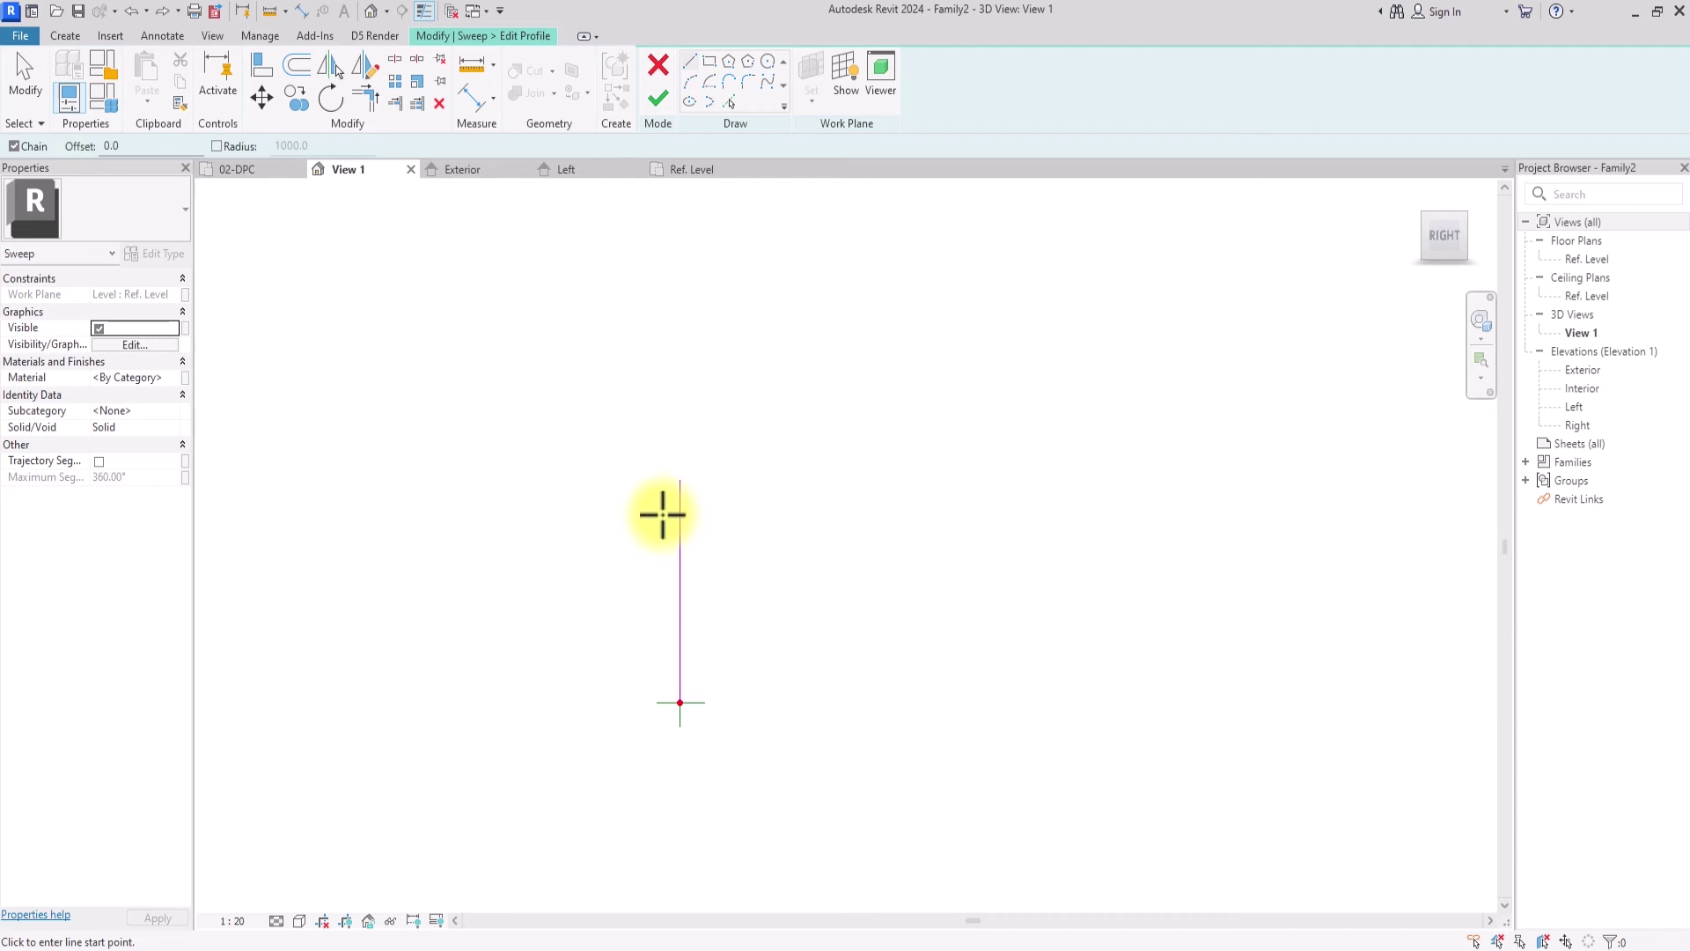
scroll(681, 476, "up", 2)
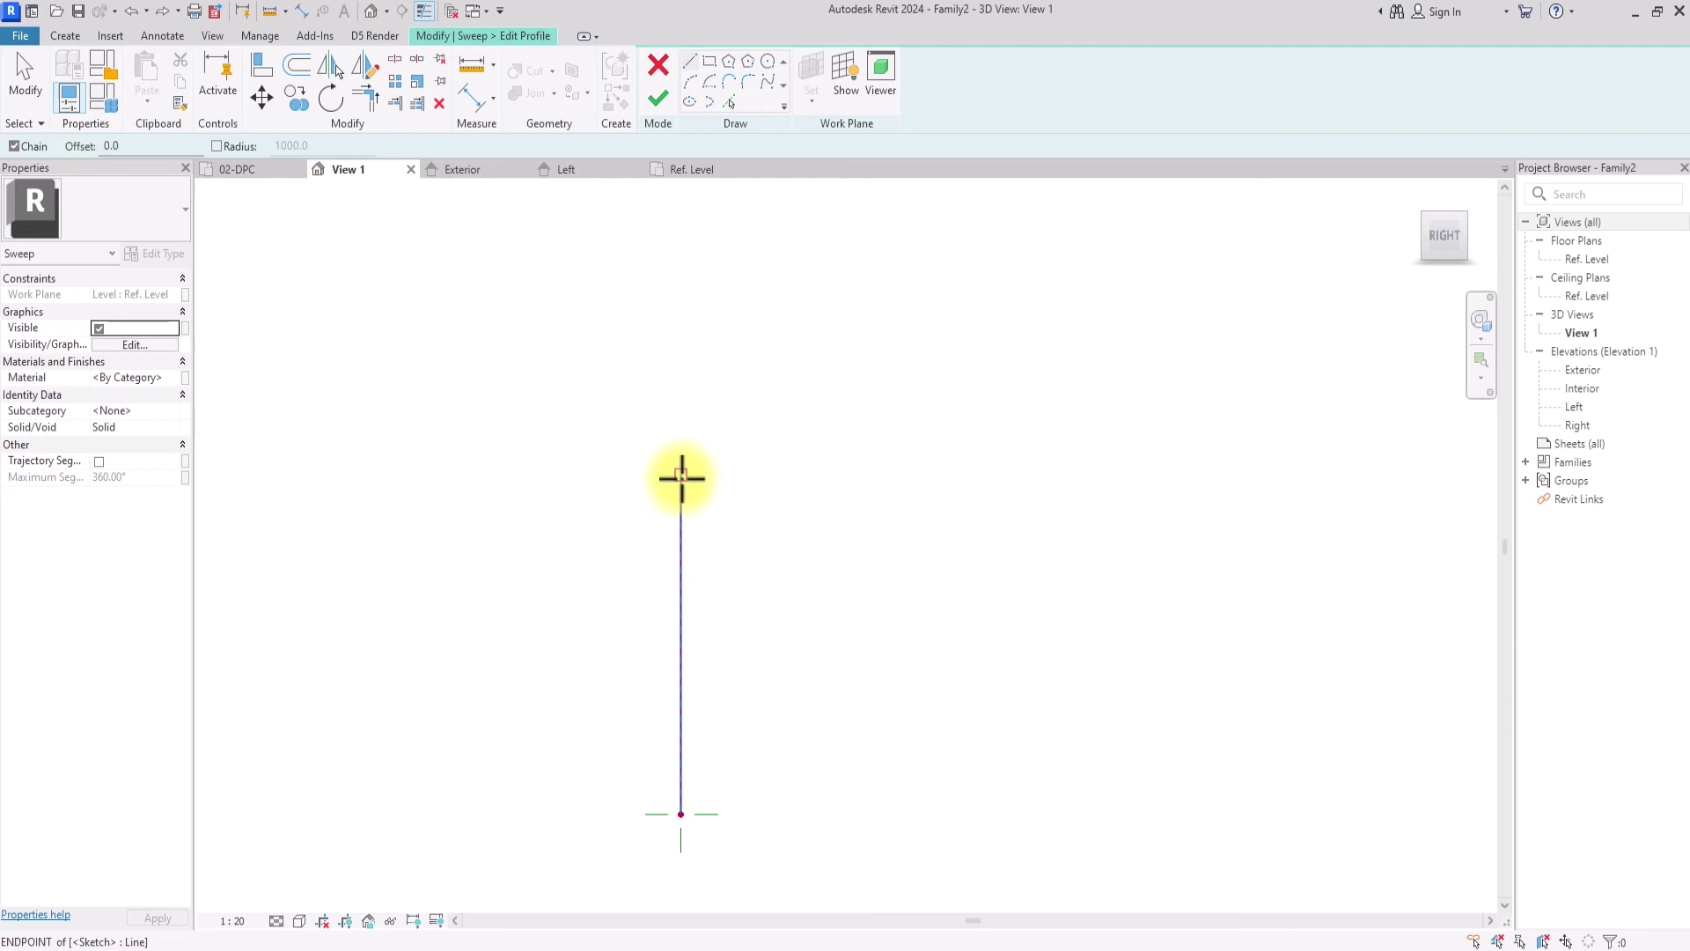
left_click(681, 476)
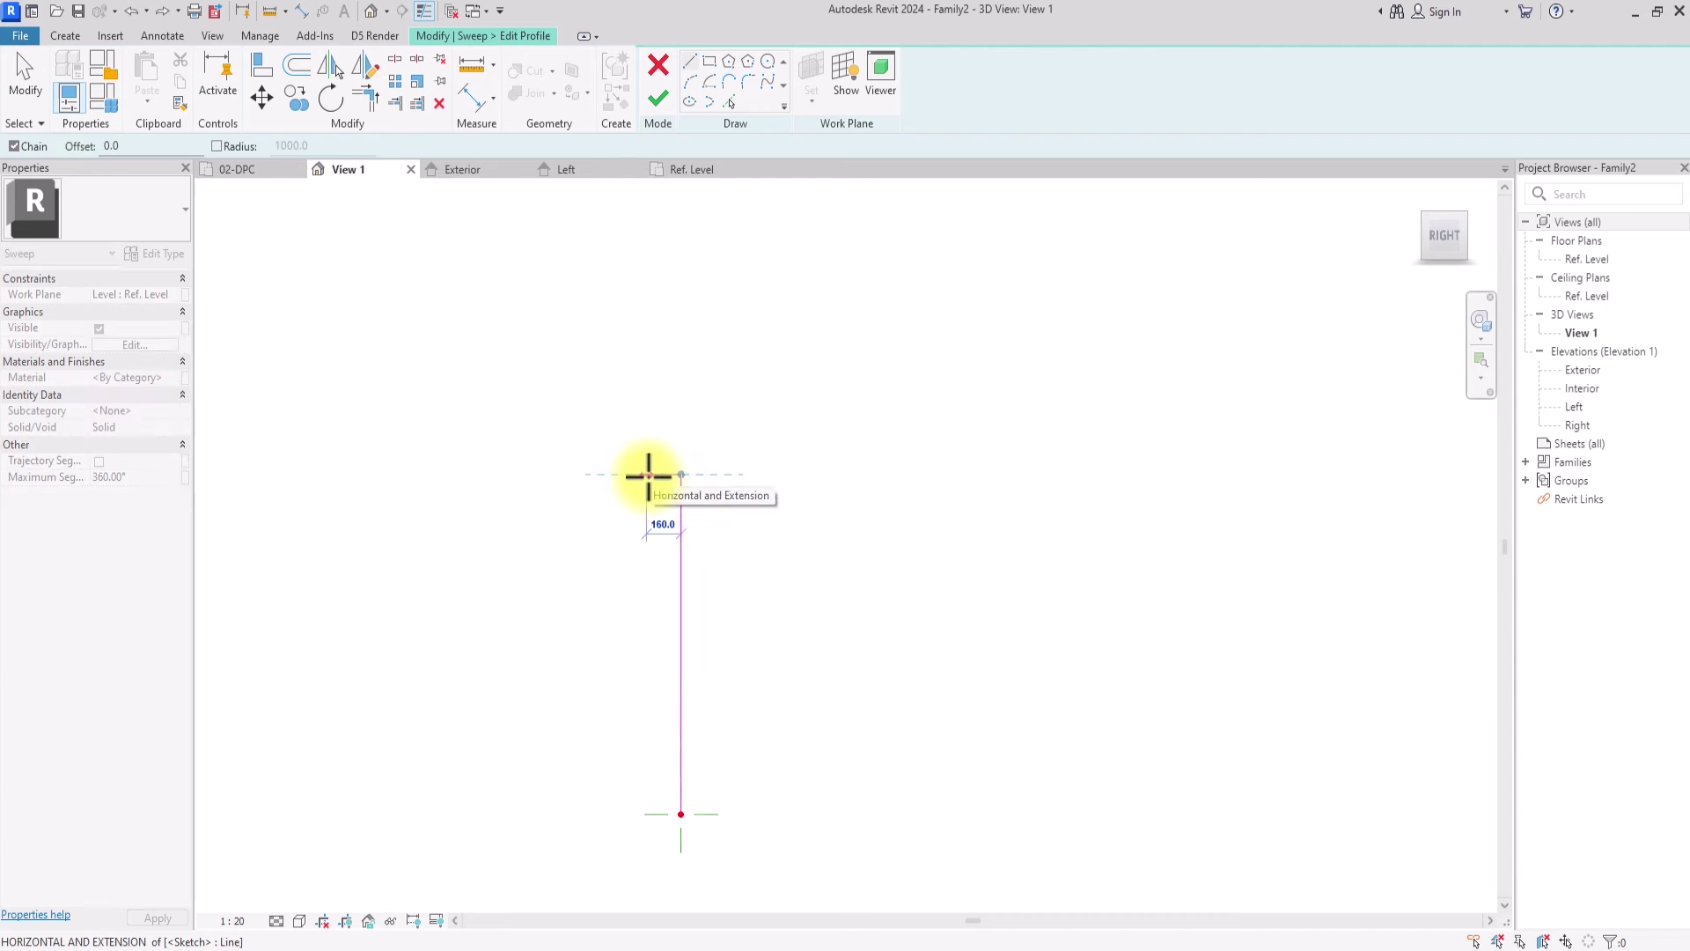
left_click(649, 476)
key("Escape")
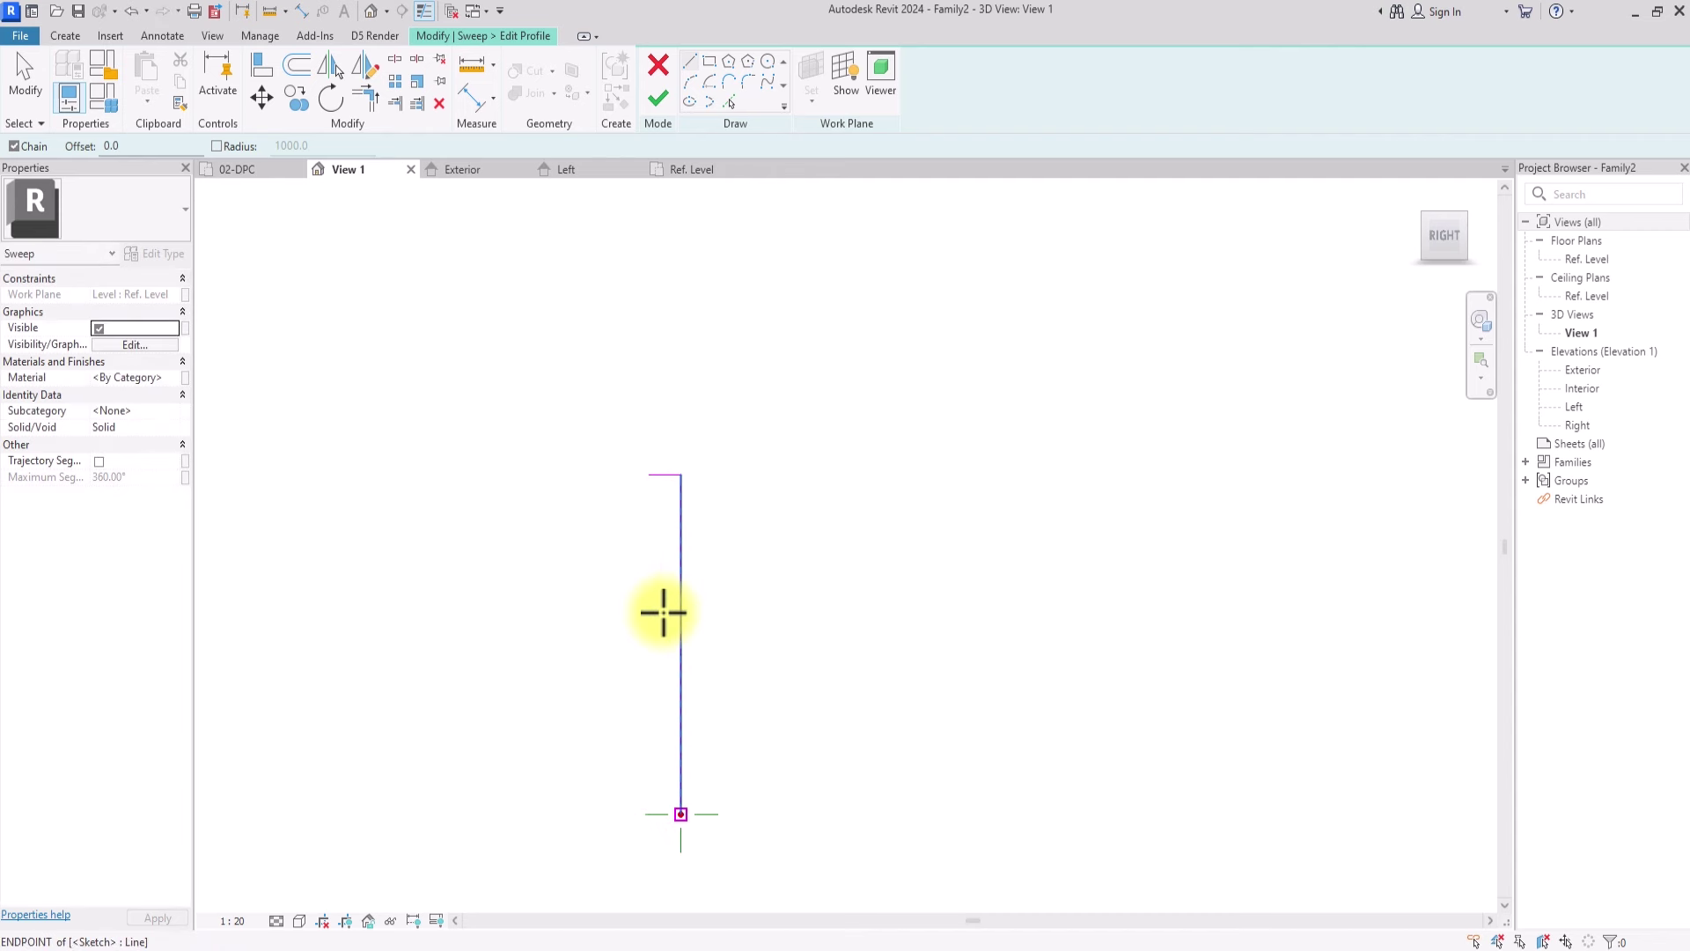
left_click(678, 814)
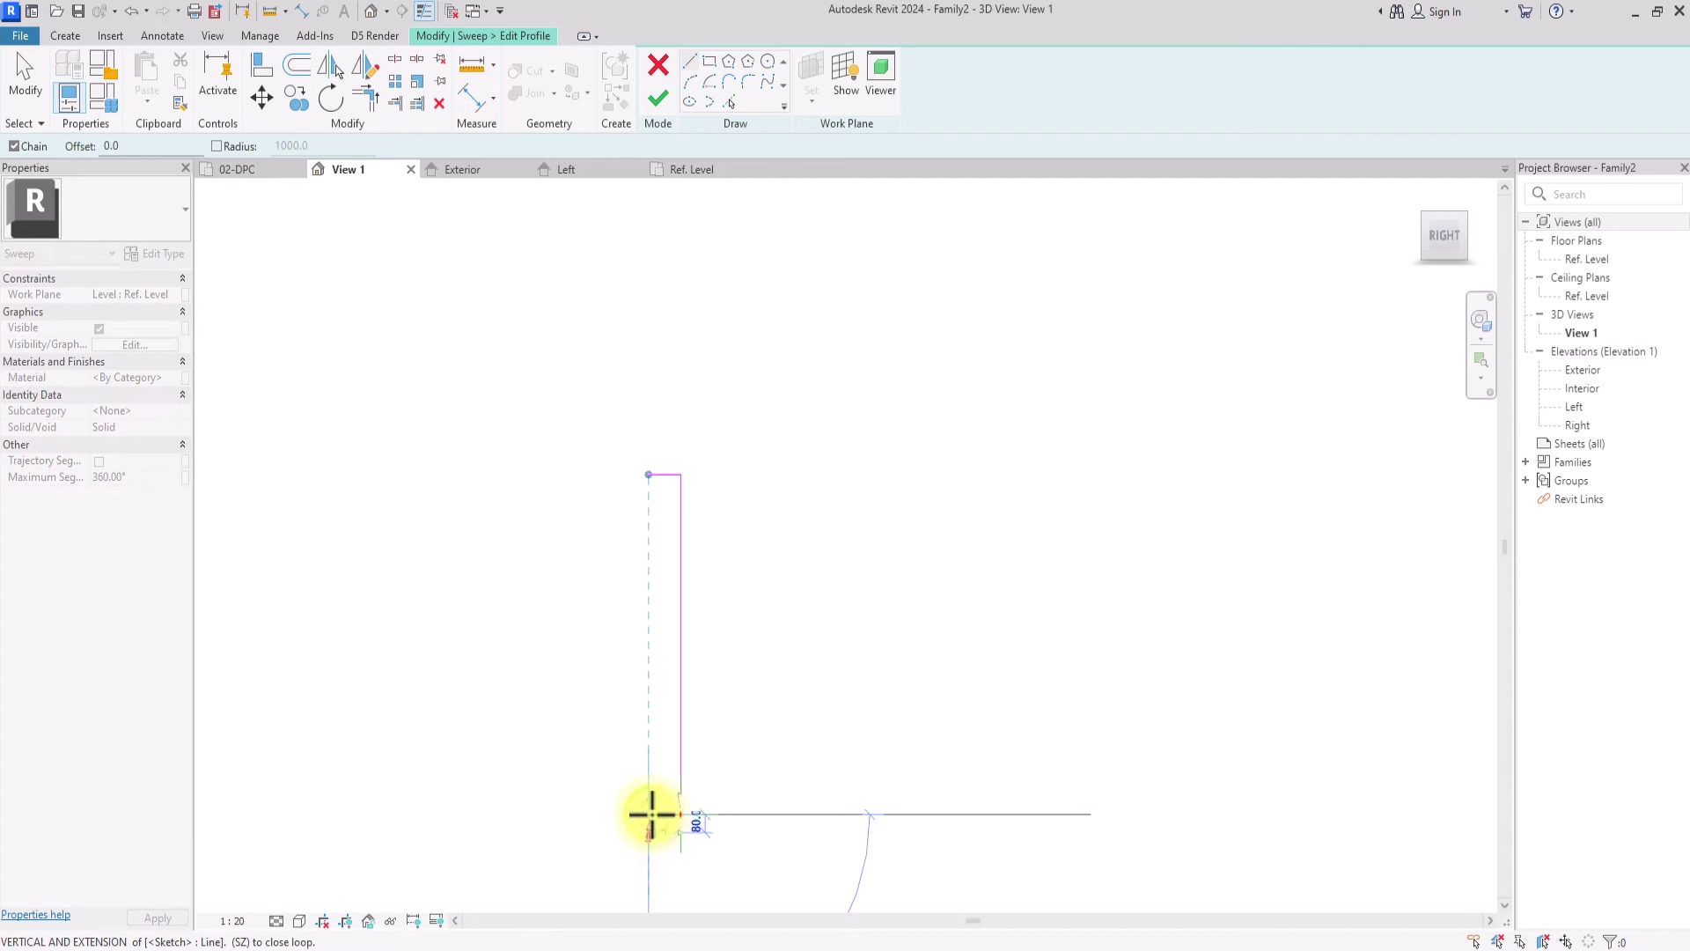
left_click(650, 848)
key("Escape")
key("Escape")
left_click(651, 823)
scroll(651, 822, "up", 2)
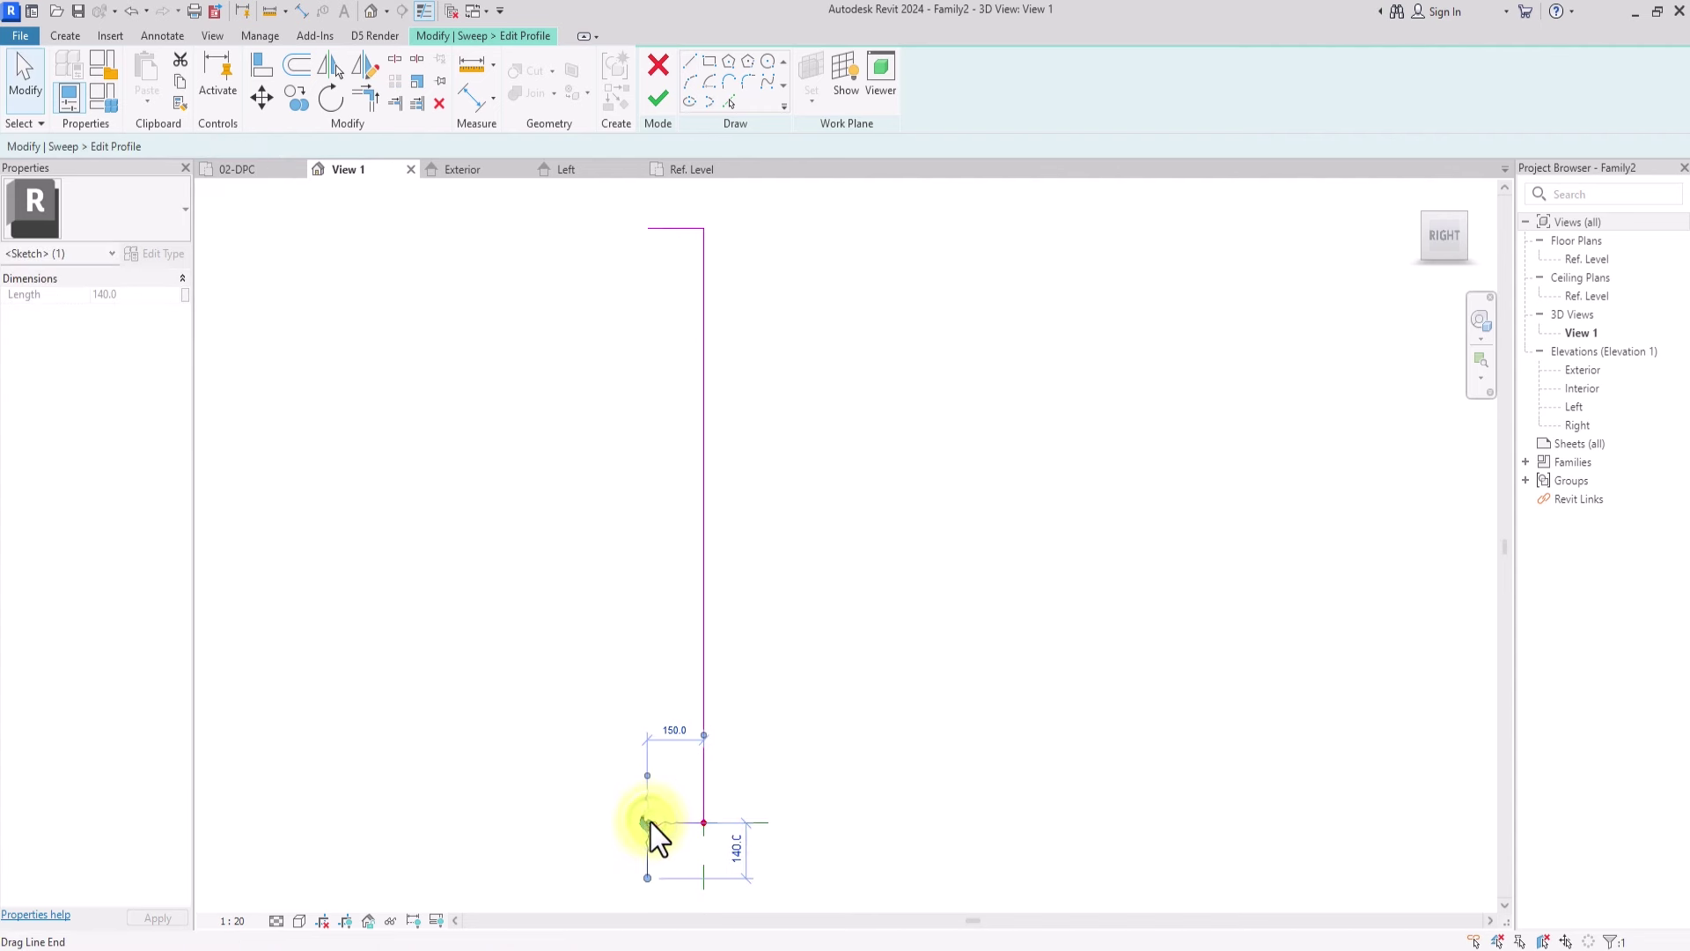
key("Delete")
scroll(642, 849, "down", 2)
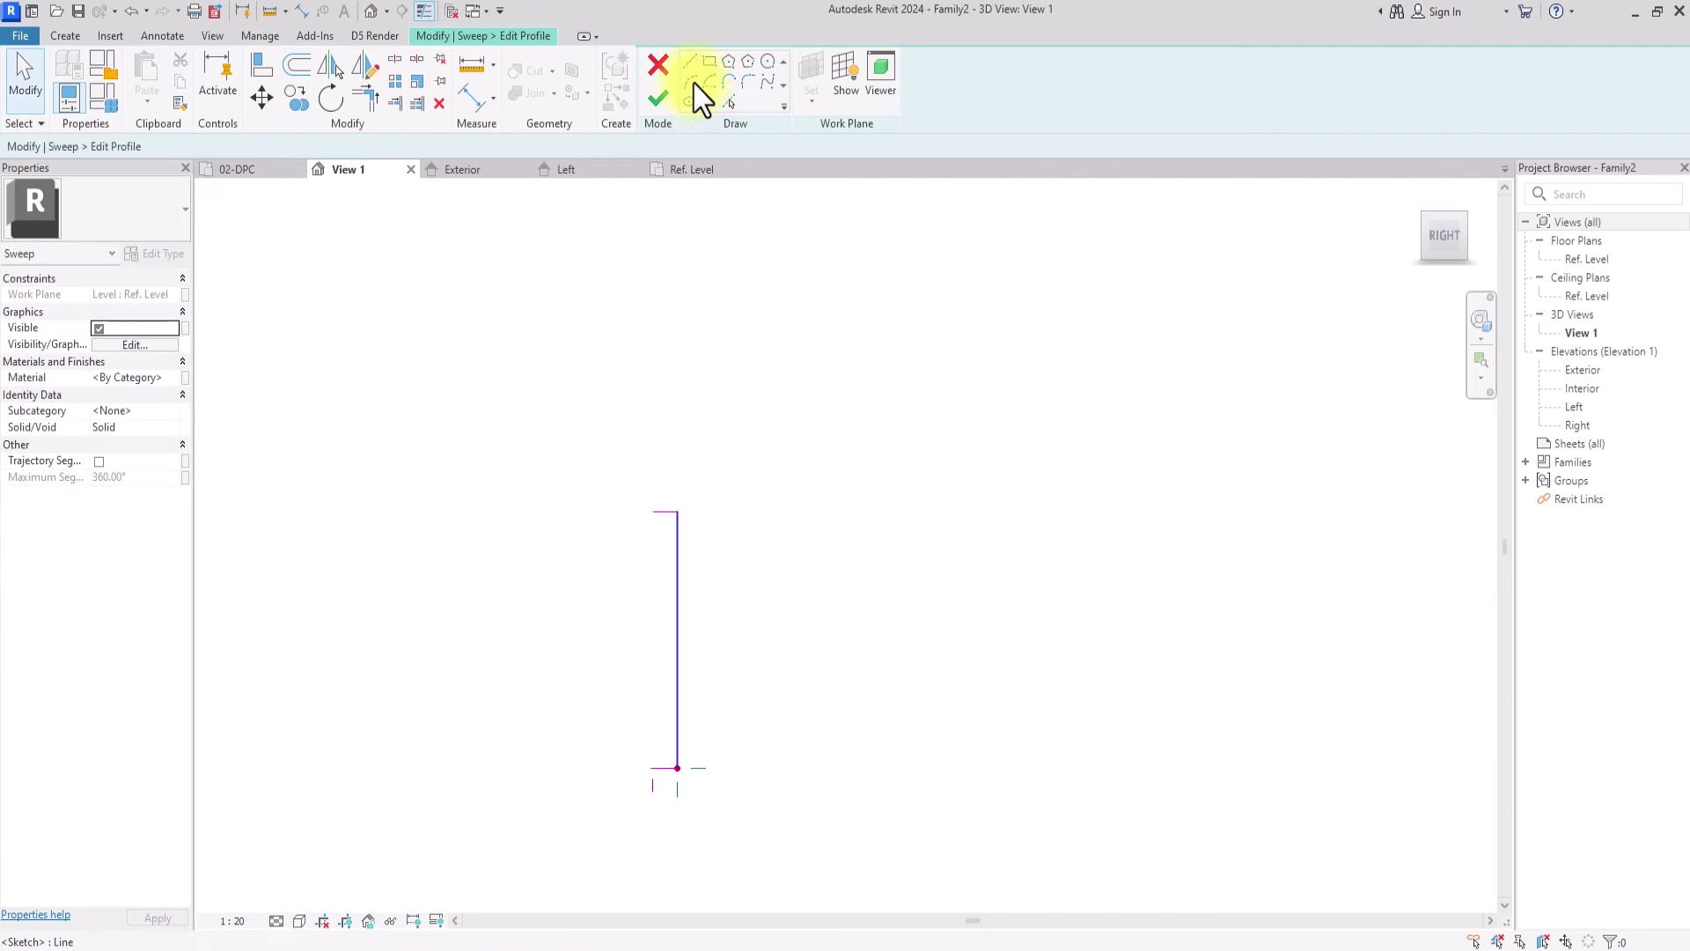
Step: Mirror the vertical line about the top cap and draw a 1950-radius arc between the lines
left_click(680, 641)
left_click(334, 67)
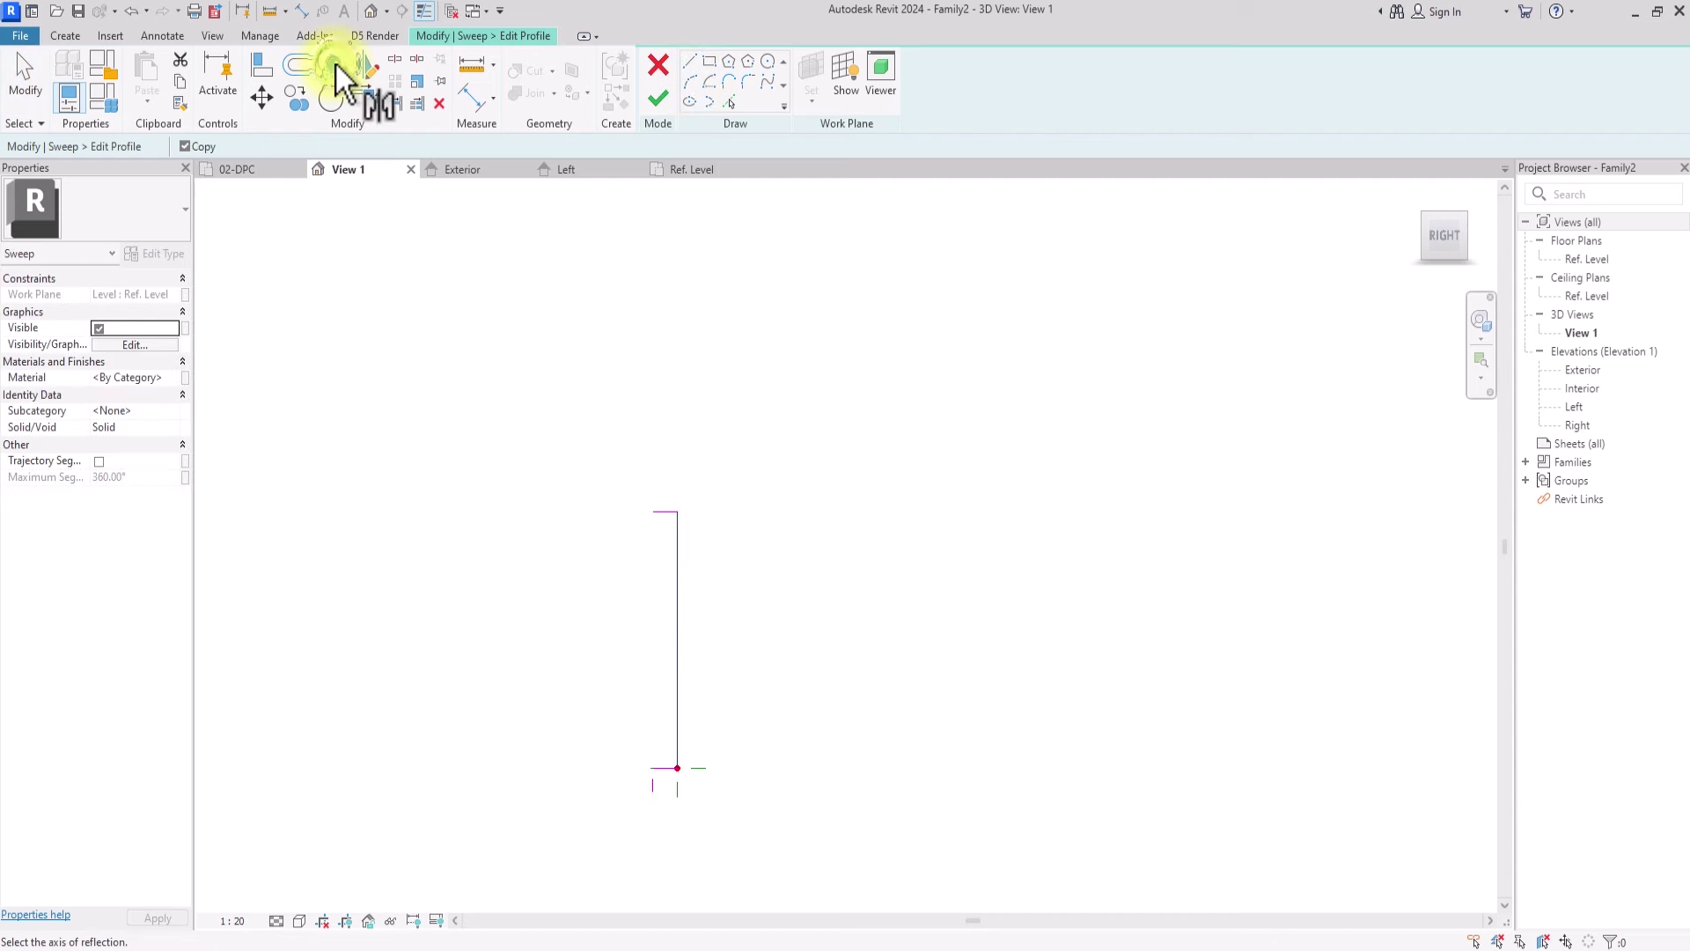
left_click(655, 514)
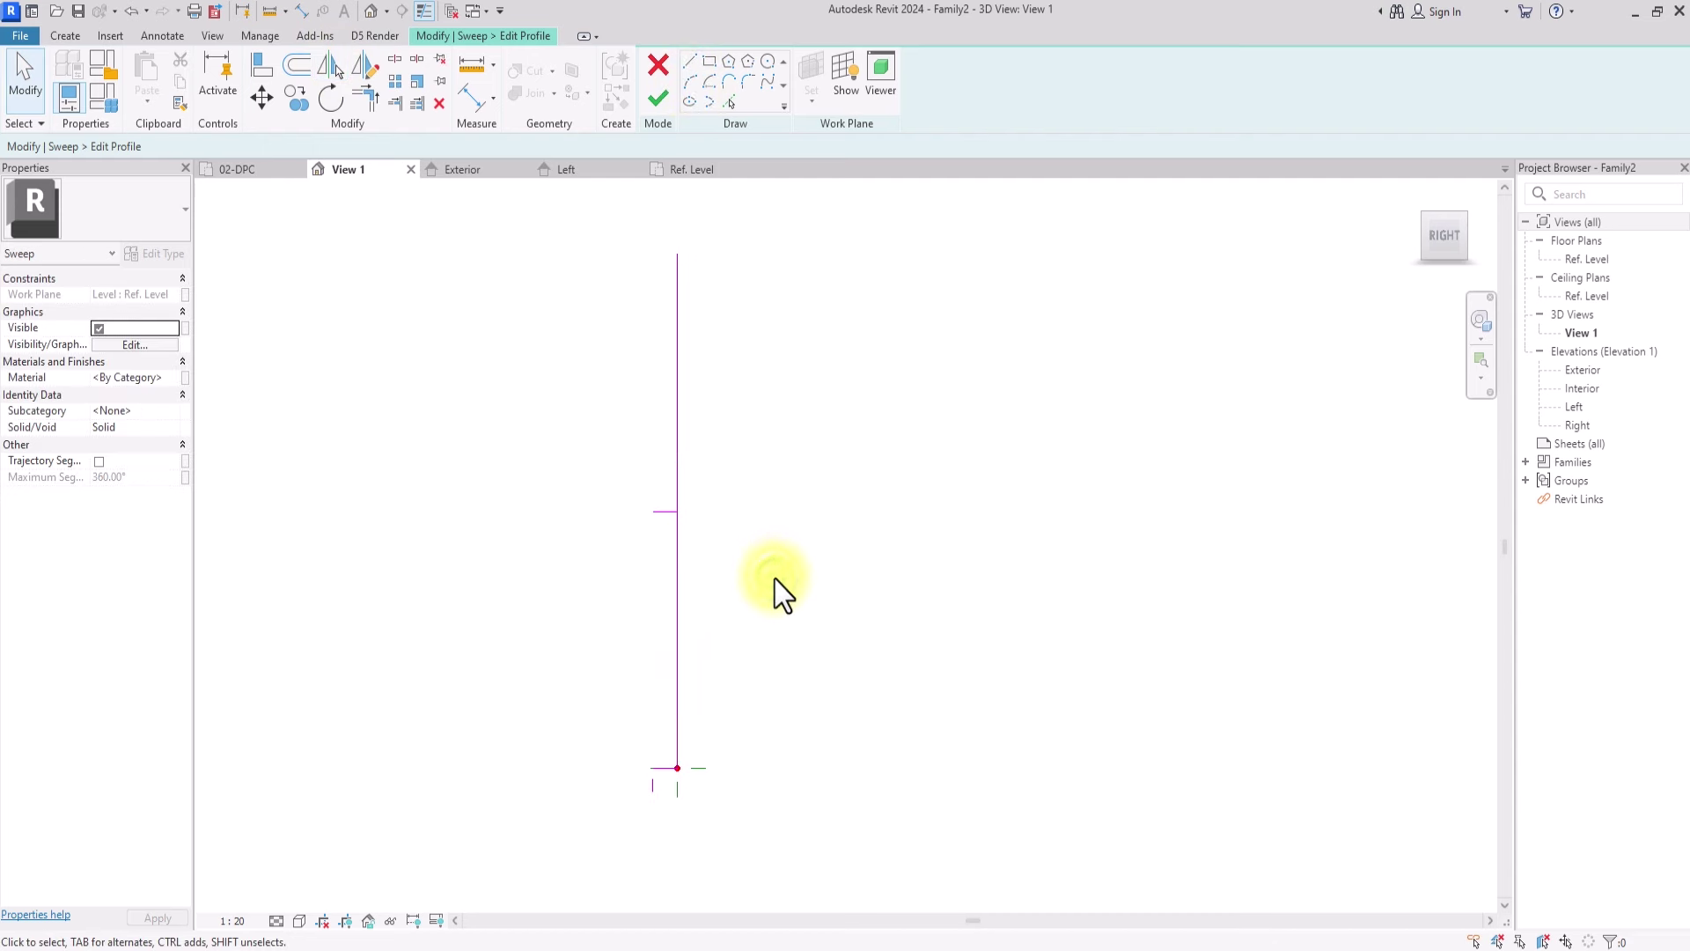
left_click(688, 86)
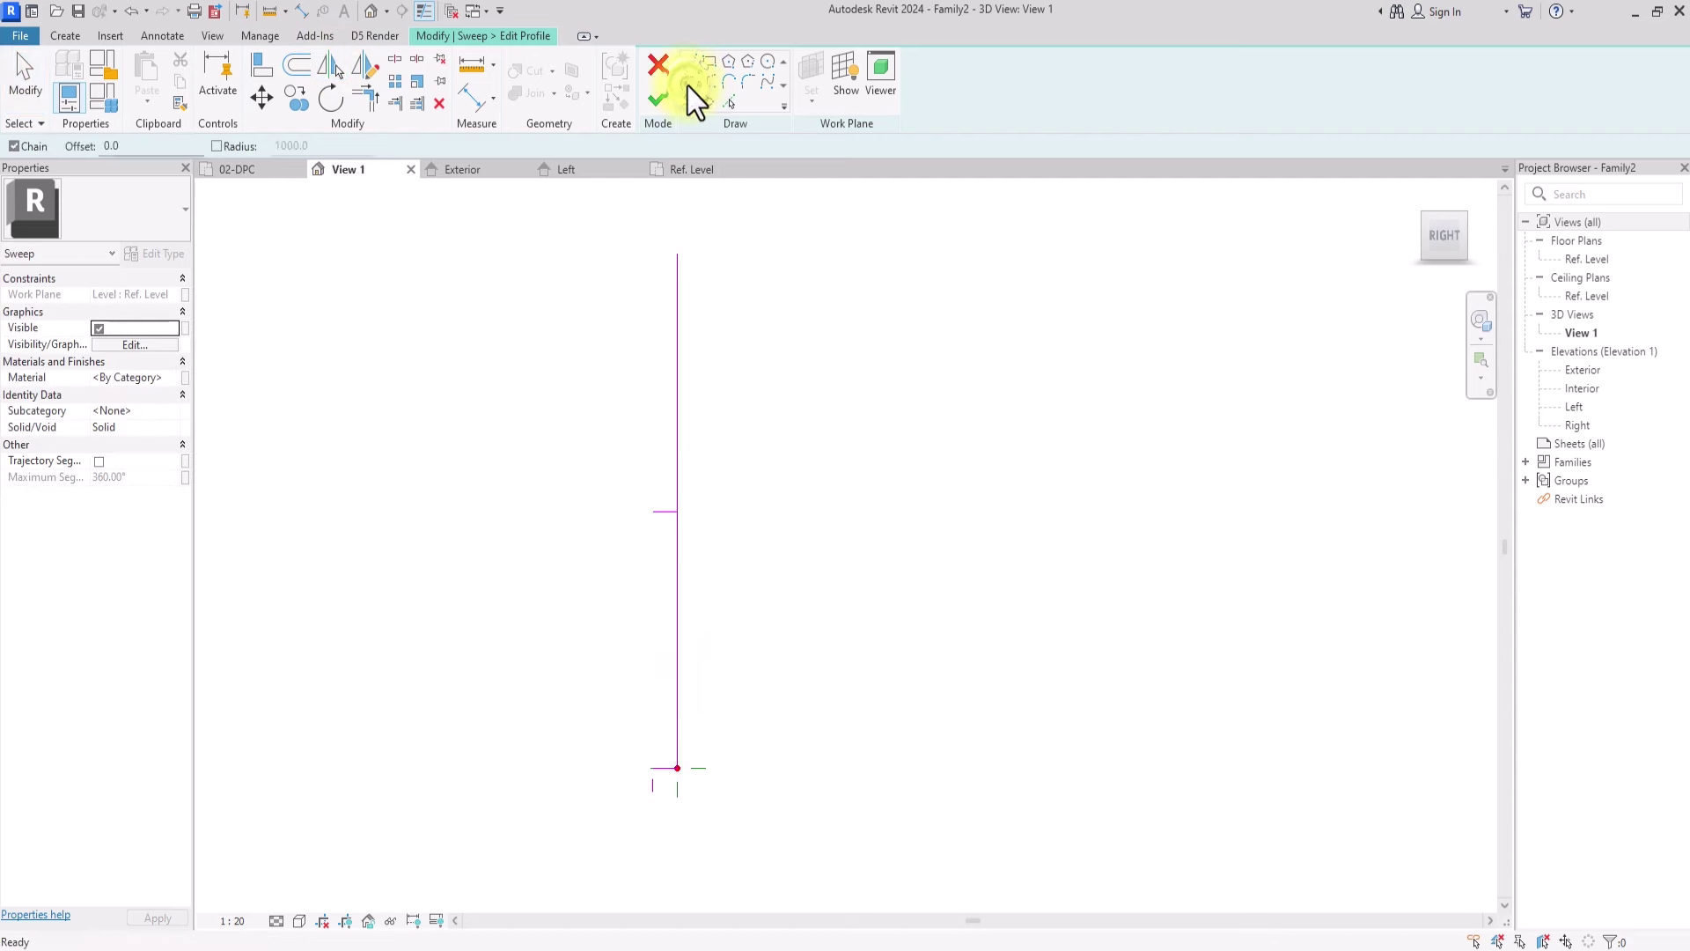
left_click(675, 381)
left_click(677, 640)
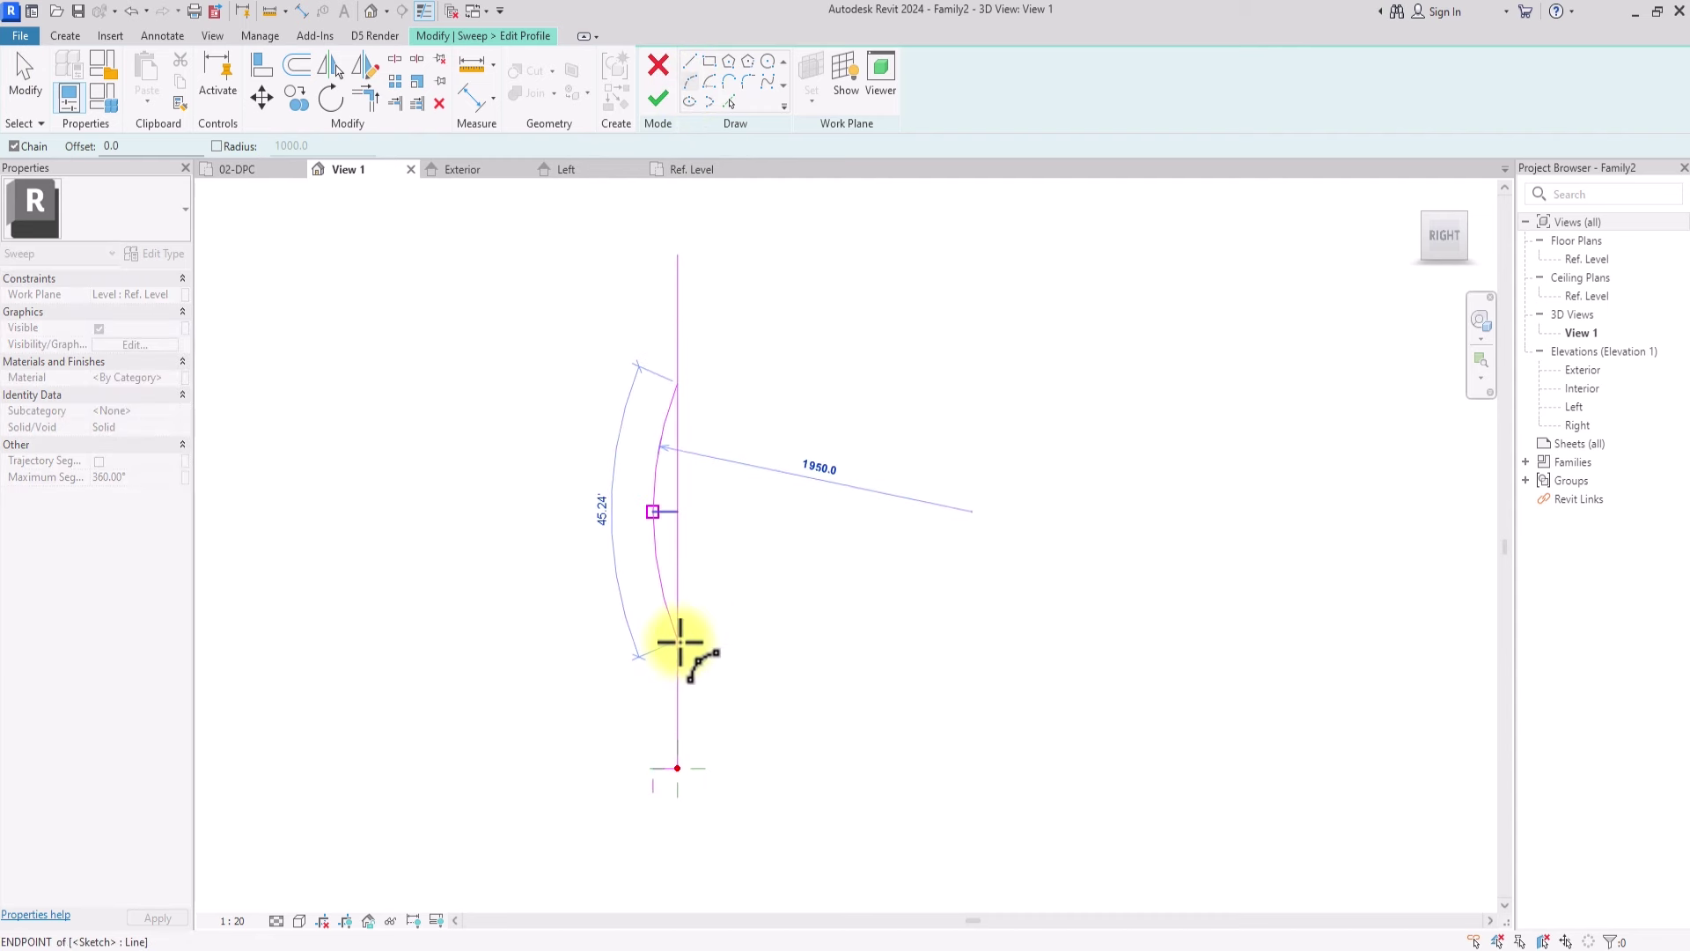
left_click(656, 507)
scroll(656, 506, "up", 2)
key("Escape")
key("Escape")
Step: Trim the arc and upper line to a corner and delete the leftover line
left_click(368, 96)
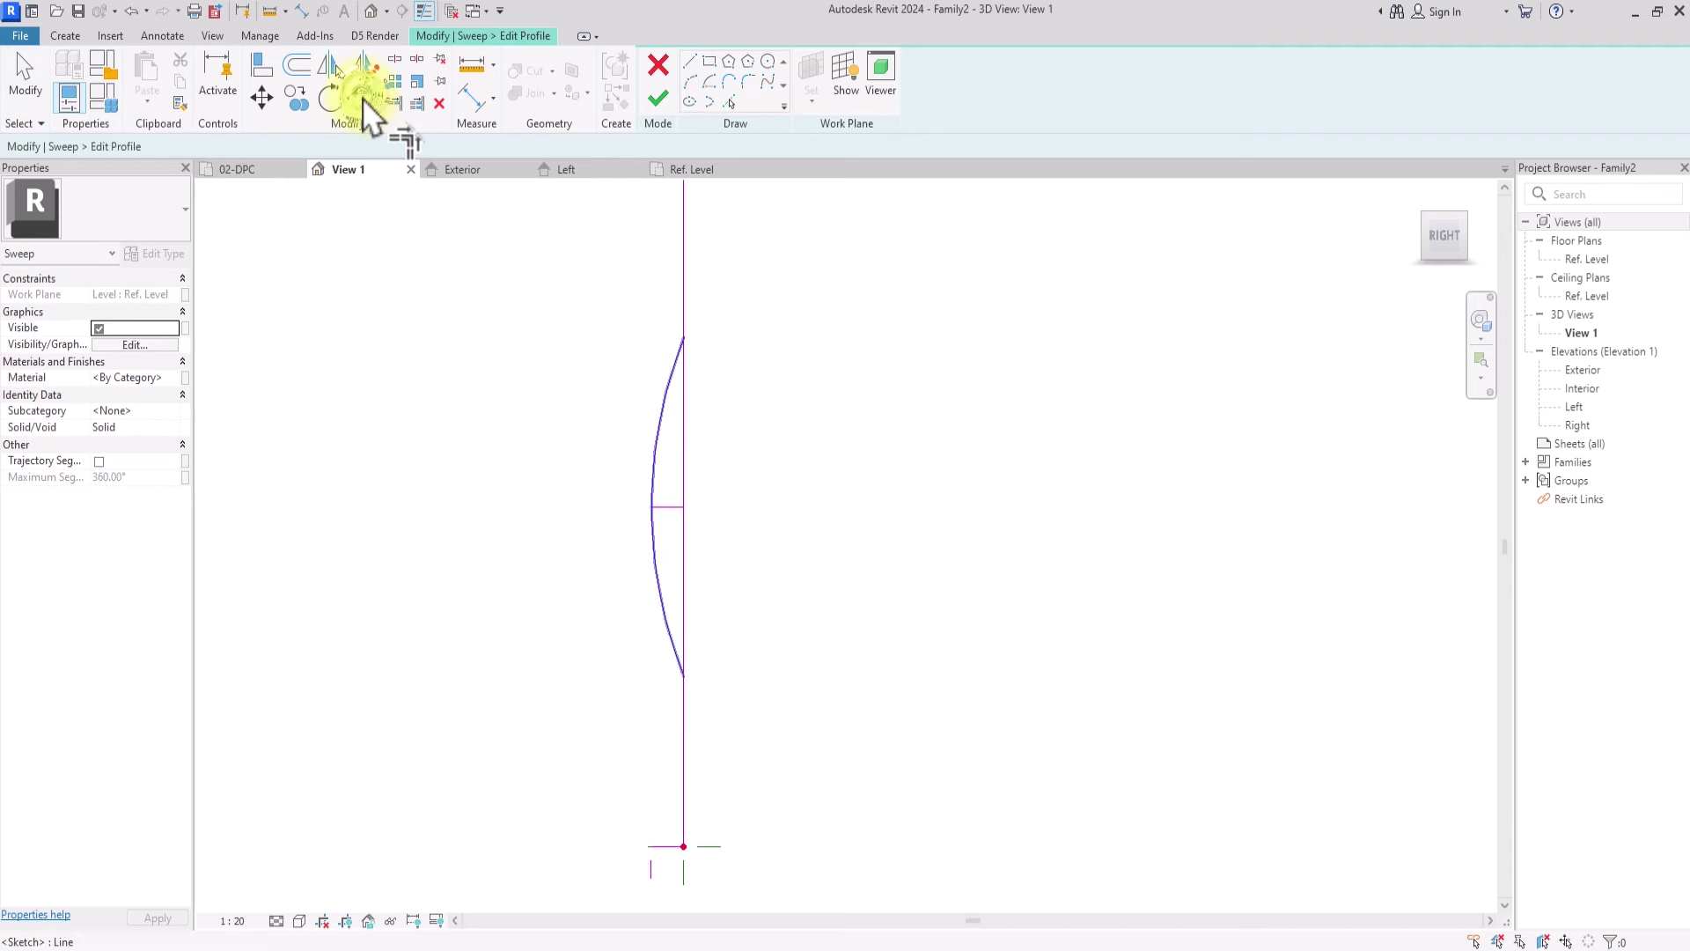
left_click(672, 528)
left_click(669, 555)
key("Escape")
left_click(683, 441)
key("Delete")
scroll(683, 441, "down", 2)
scroll(664, 526, "up", 4)
scroll(664, 525, "down", 2)
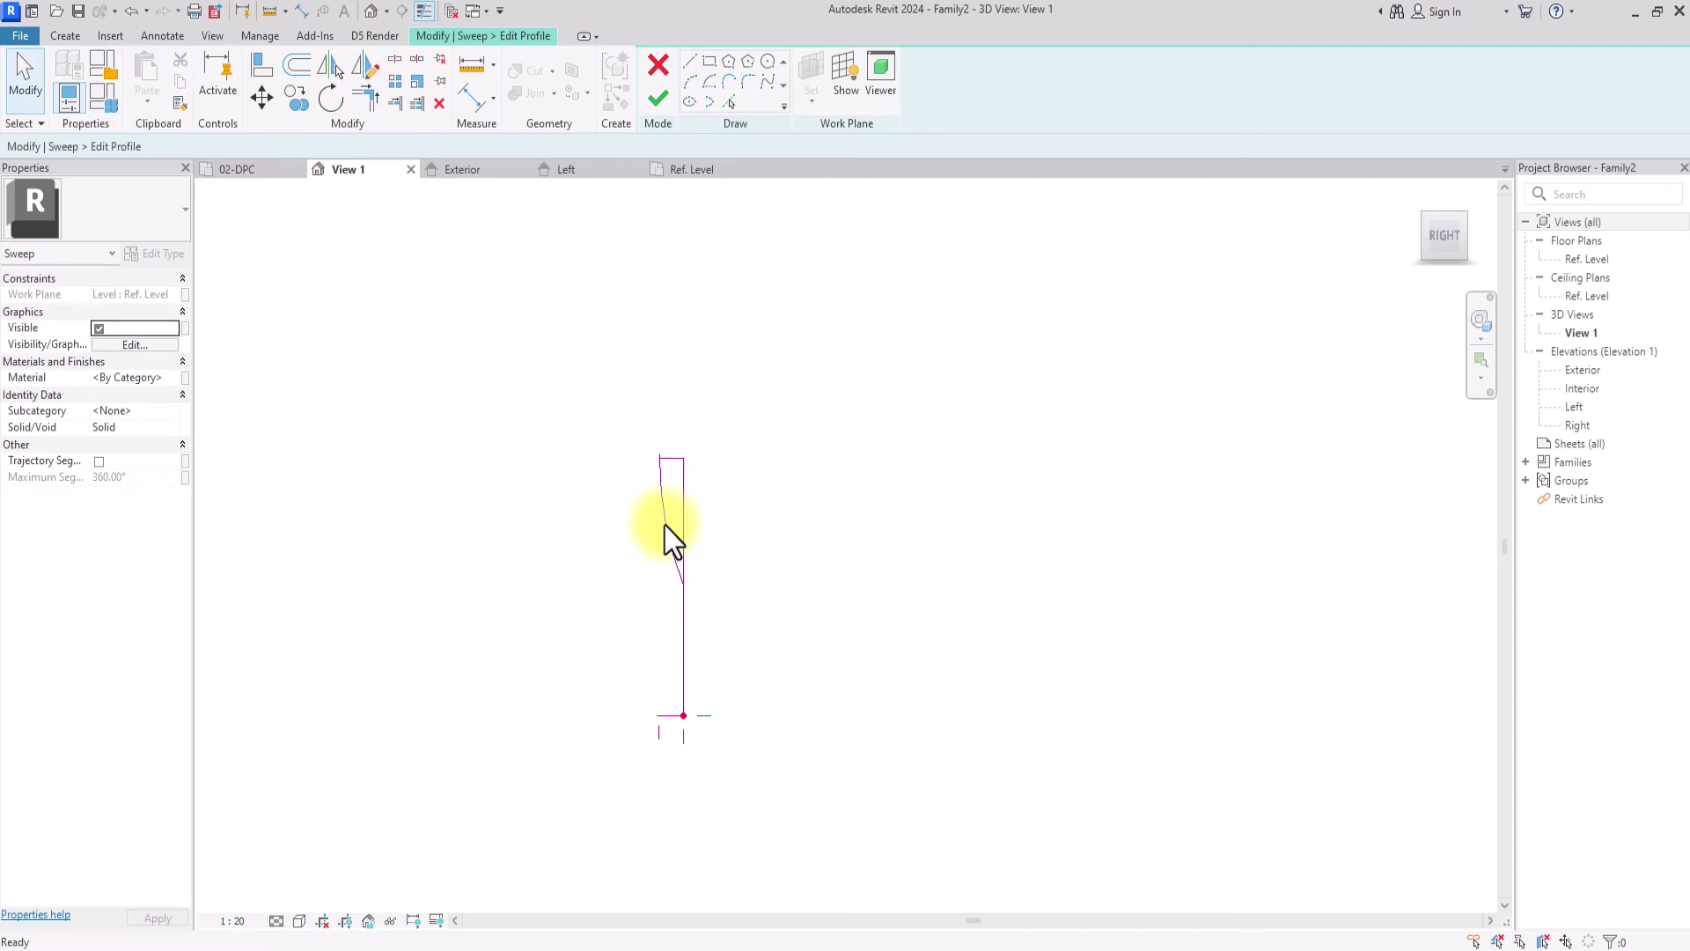
left_click(664, 526)
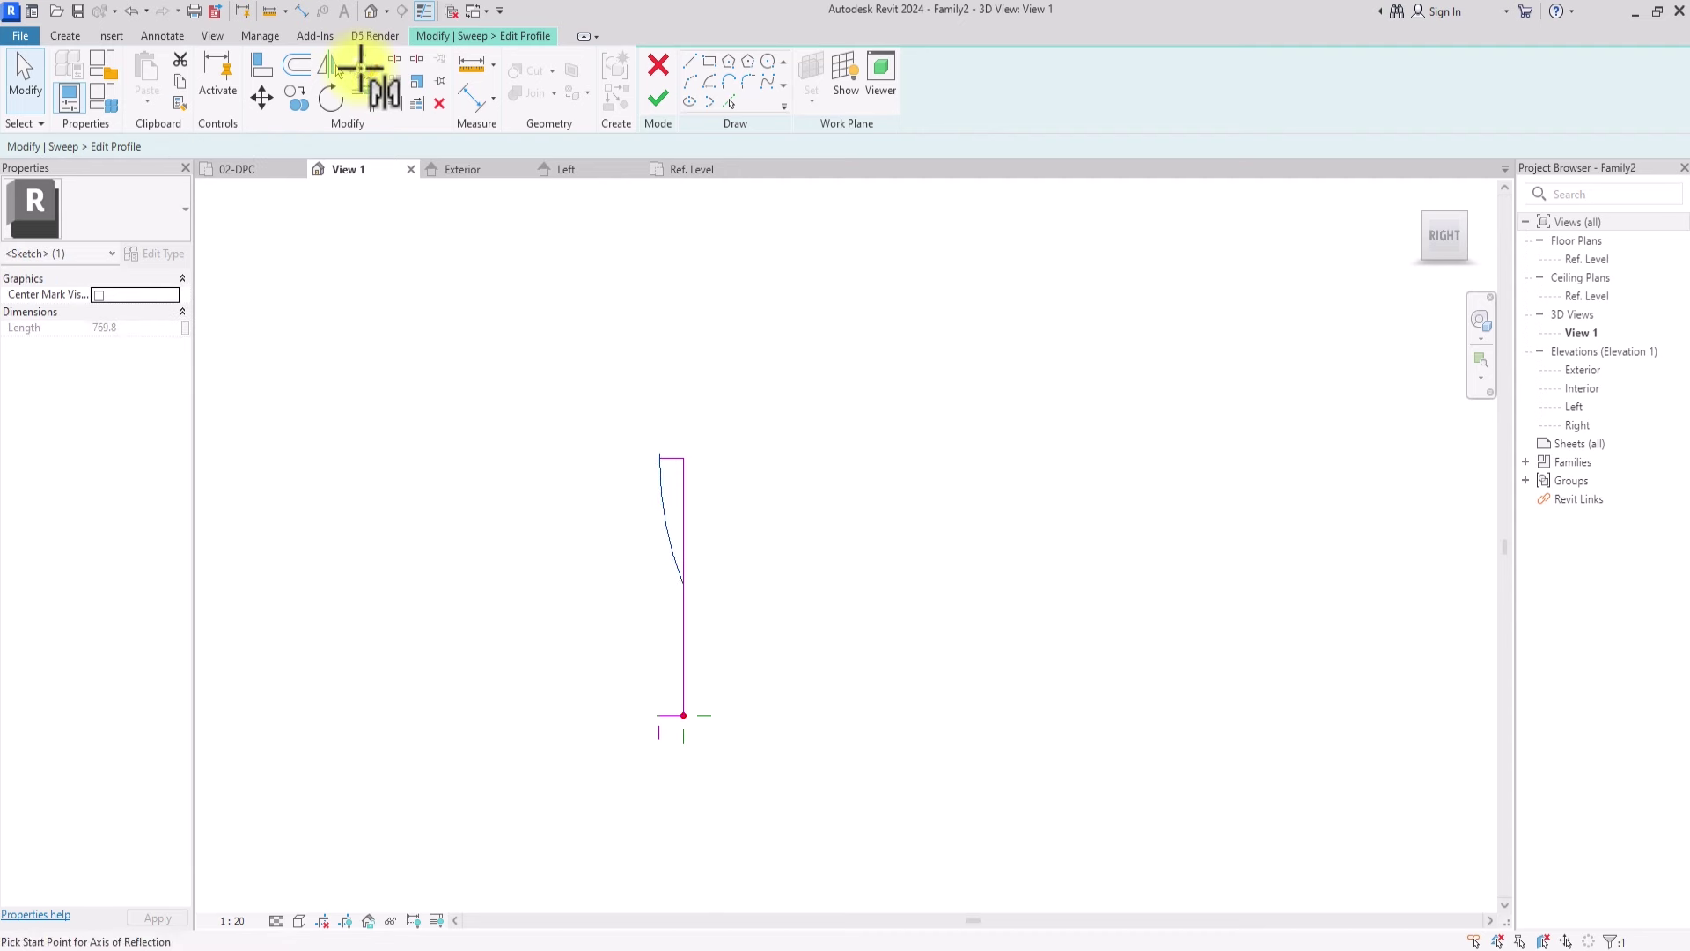
left_click(363, 66)
Step: Copy the arc mirrored below the axis at its lower end
left_click(683, 585)
left_click(627, 587)
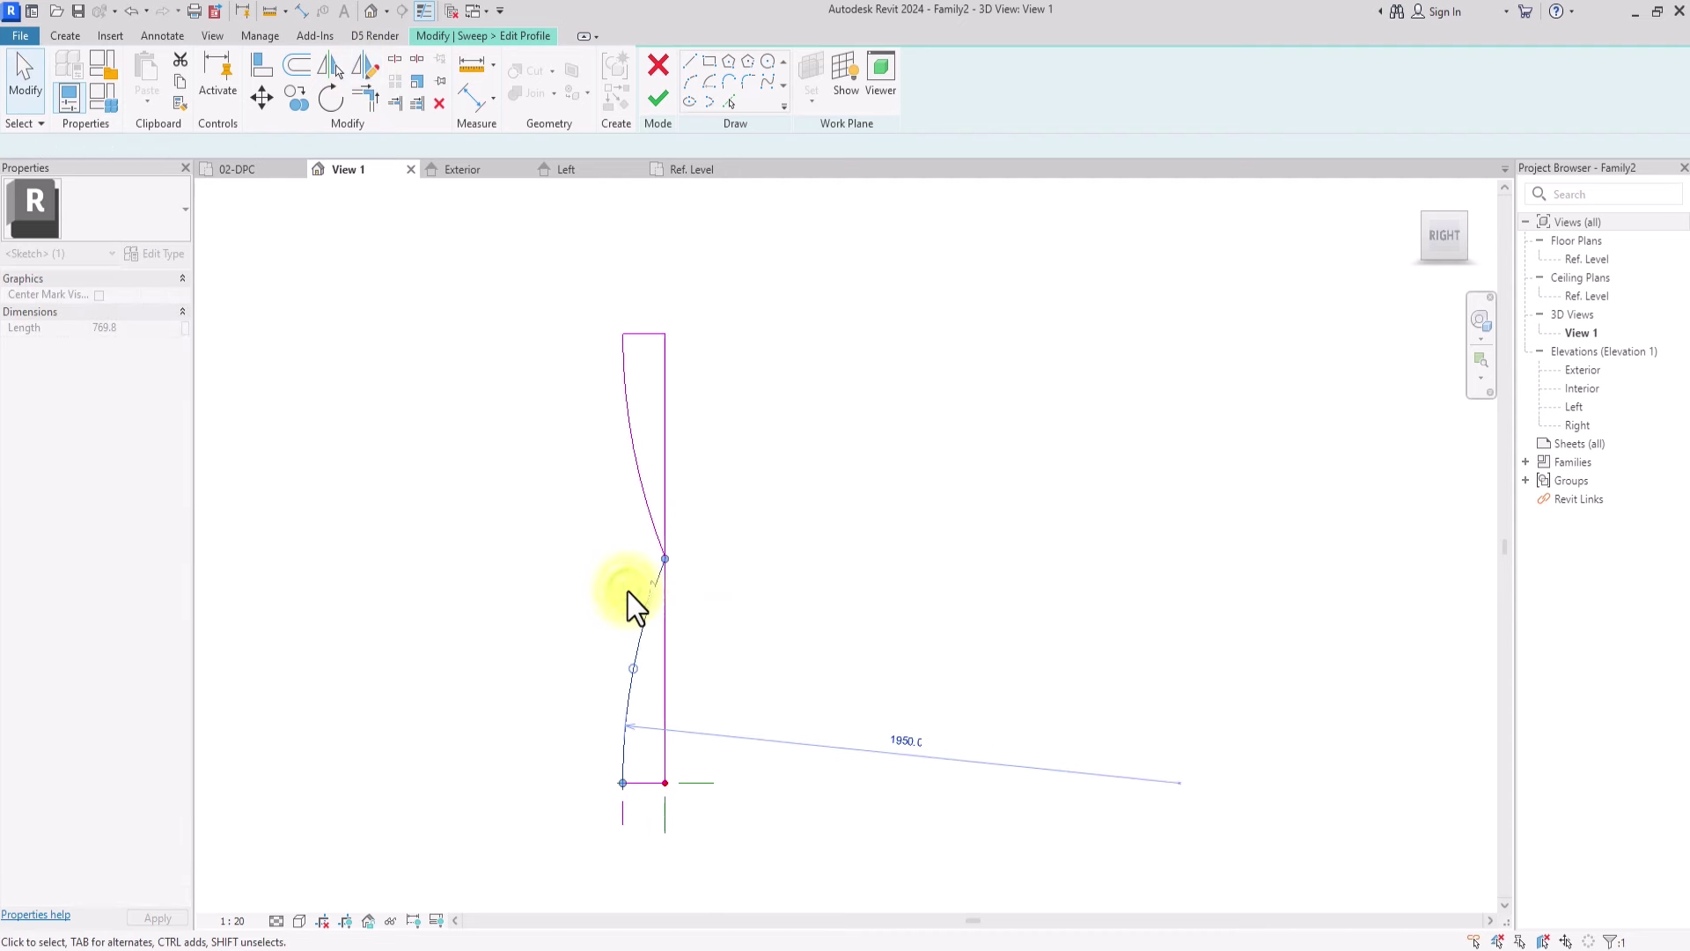
scroll(627, 591, "up", 3)
left_click(723, 543)
scroll(724, 542, "down", 1)
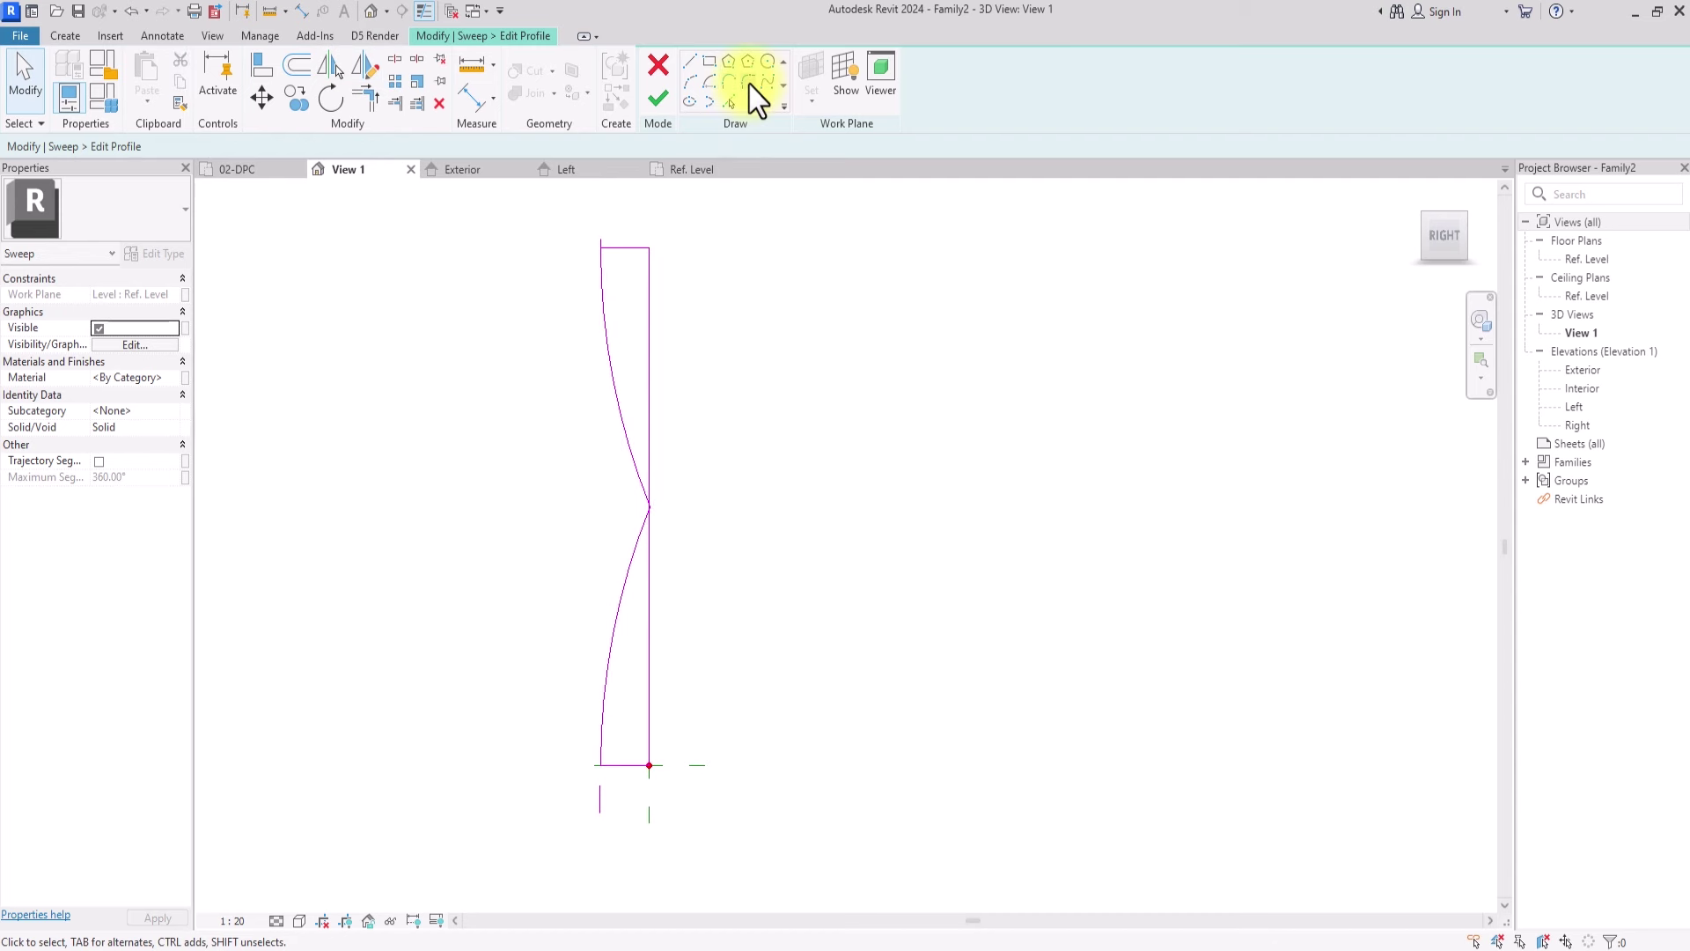
Step: Round the join between the two arcs with a 520-radius fillet
left_click(749, 84)
left_click(642, 491)
left_click(642, 539)
scroll(641, 539, "up", 2)
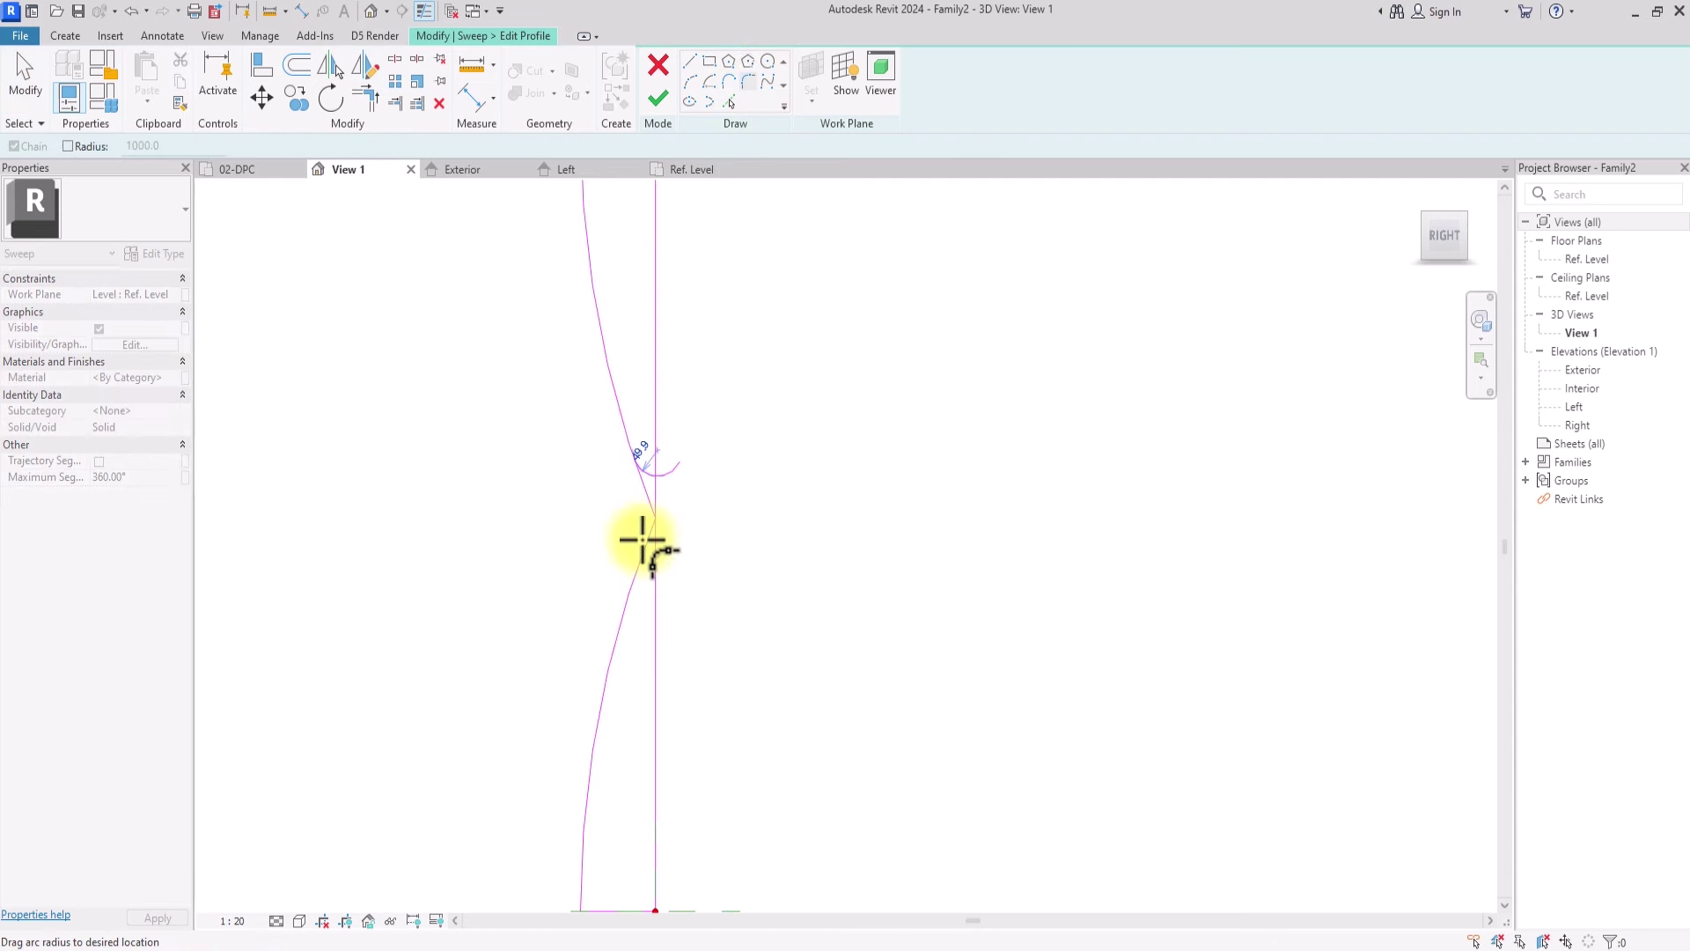
left_click(642, 527)
scroll(637, 524, "down", 2)
key("Escape")
key("Escape")
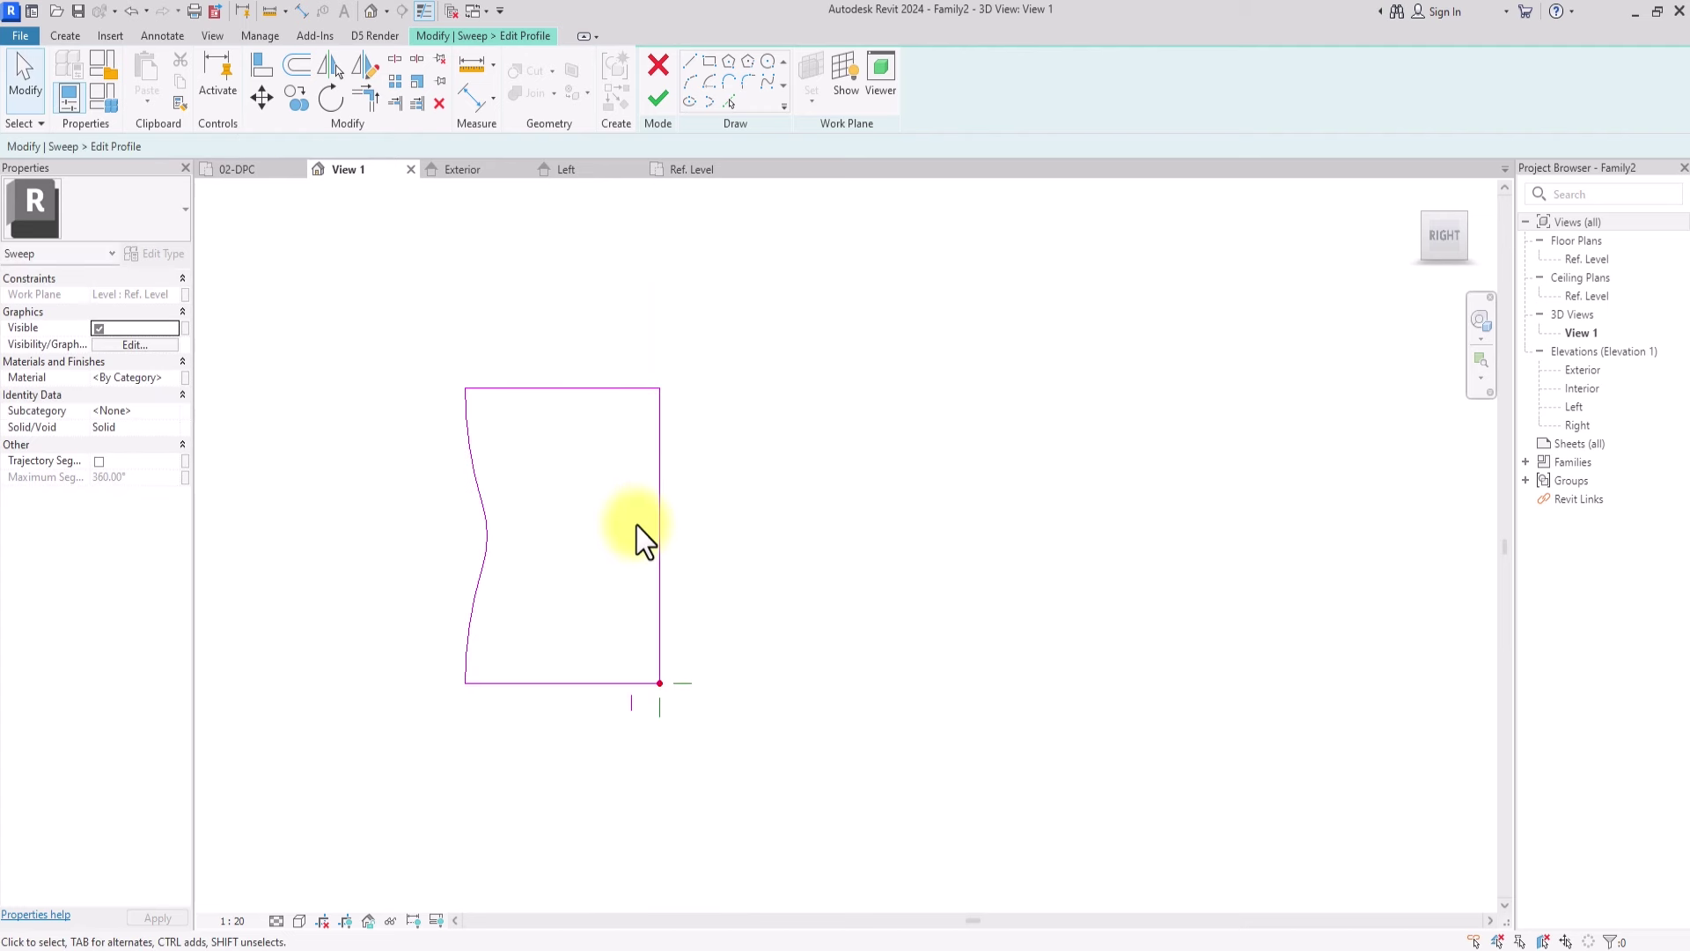
Step: Move the three curved front-edge lines beside the straight back edge
left_click_drag(567, 424, 409, 649)
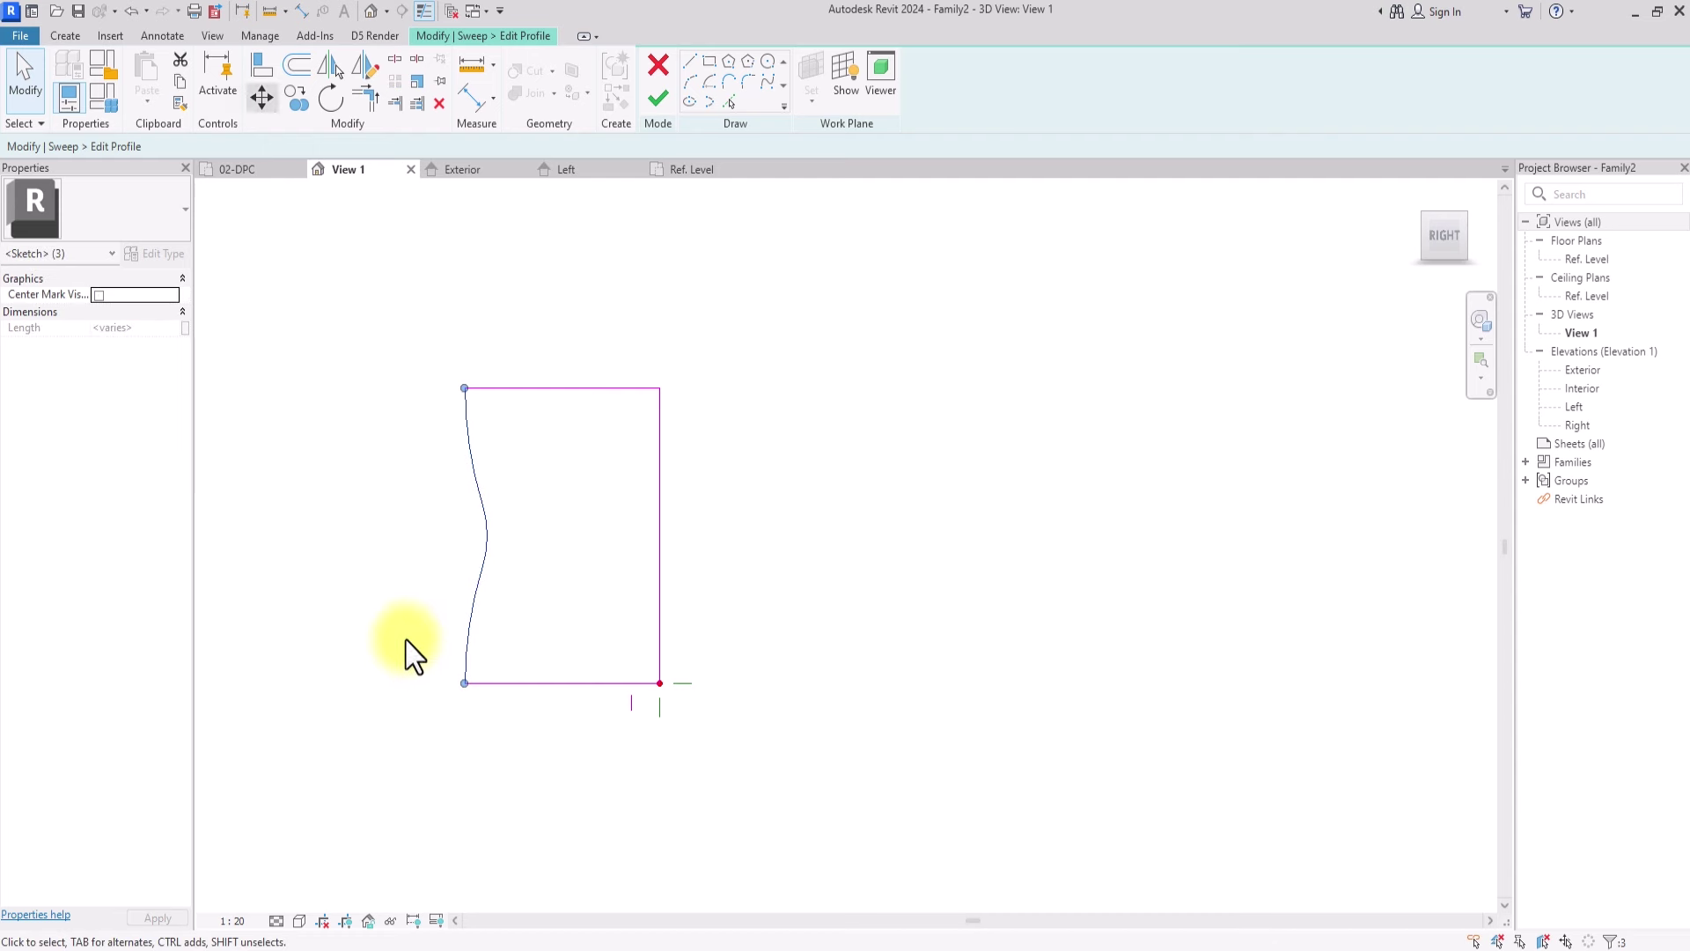
left_click(262, 99)
left_click(466, 684)
scroll(662, 695, "up", 2)
left_click(661, 691)
scroll(661, 691, "down", 4)
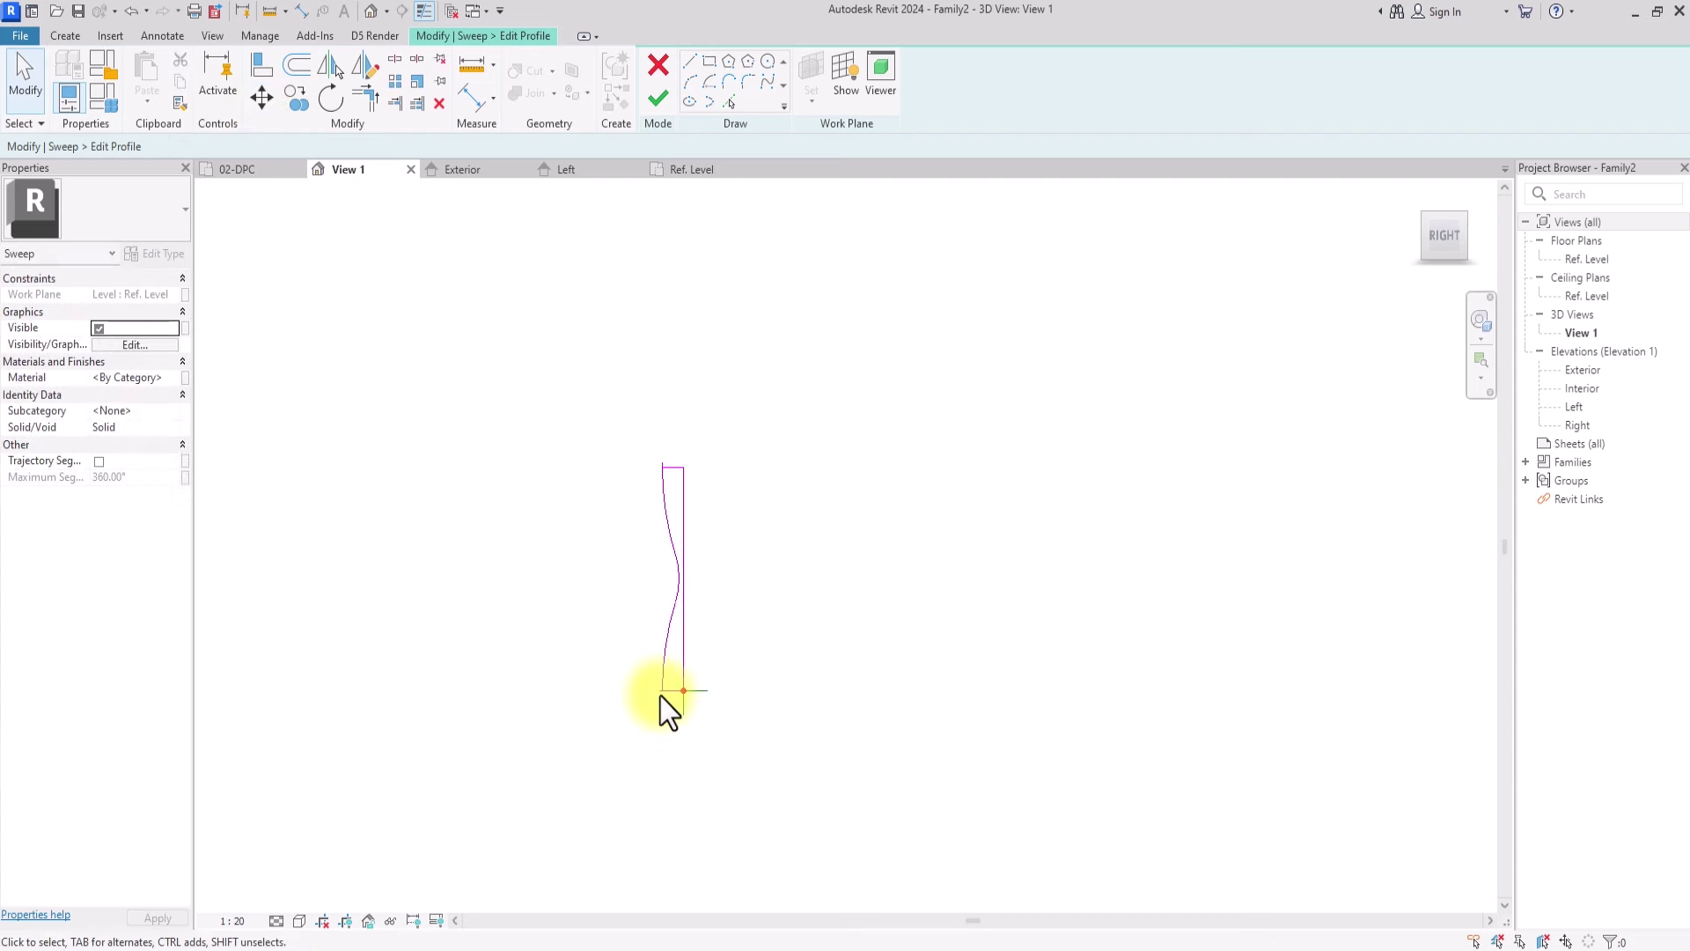
scroll(660, 696, "up", 2)
left_click(660, 705)
scroll(662, 721, "down", 2)
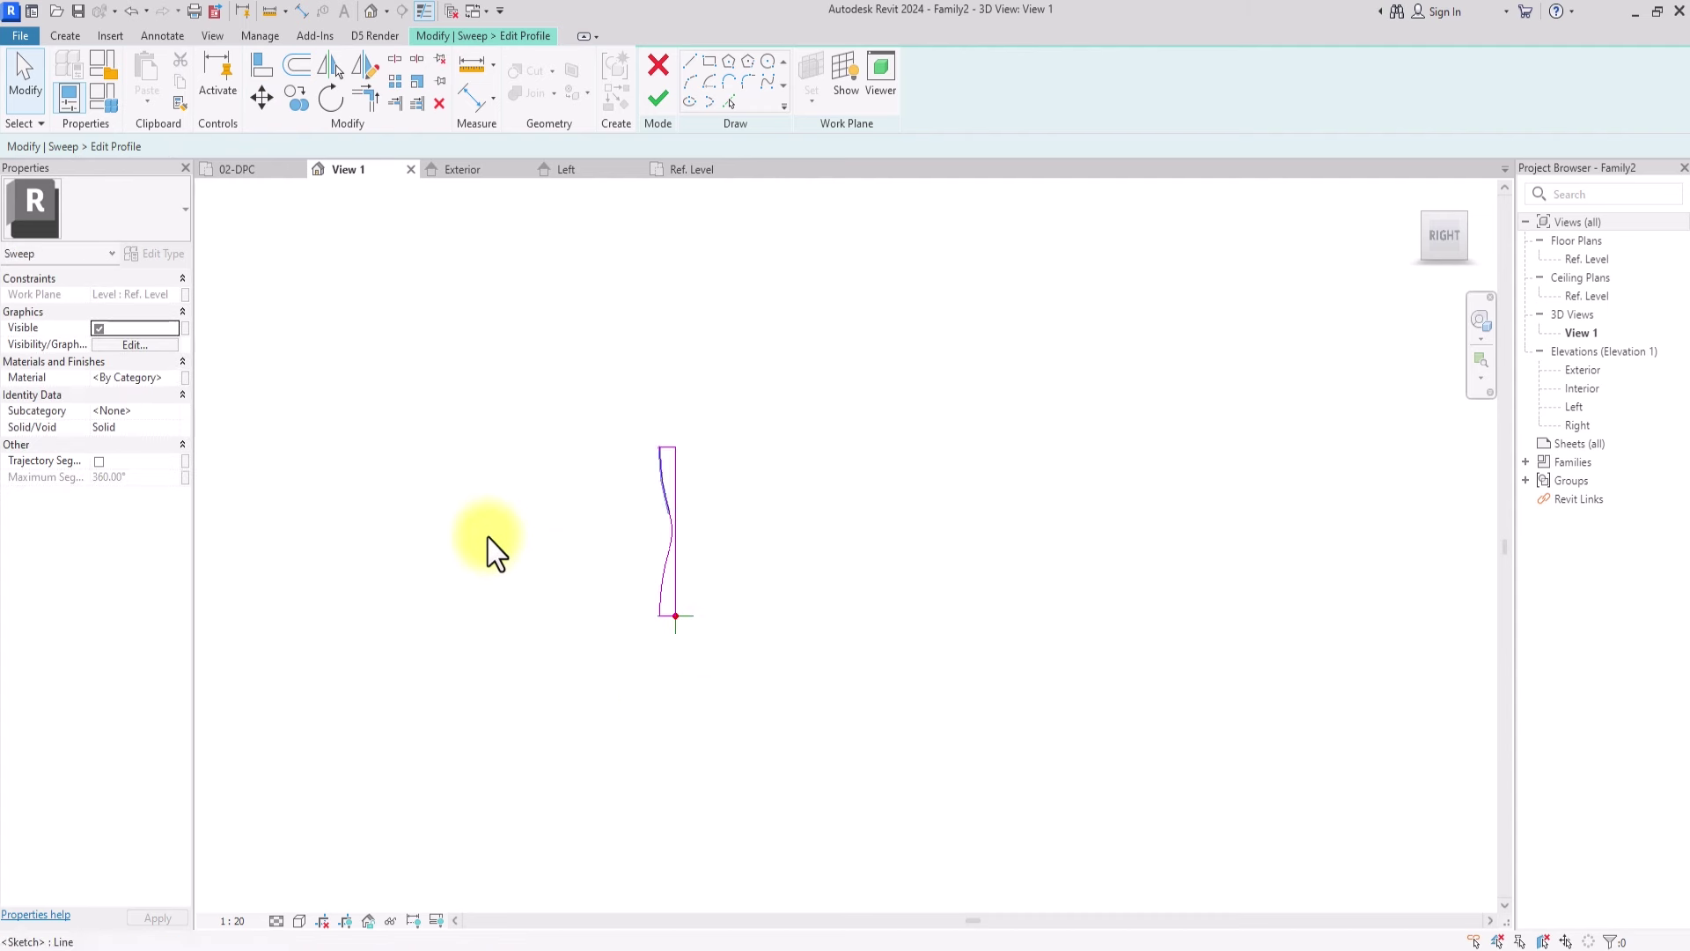
left_click(171, 377)
Step: Duplicate the Analytical Panels material as a new material named 01-TIMBER
left_click(171, 378)
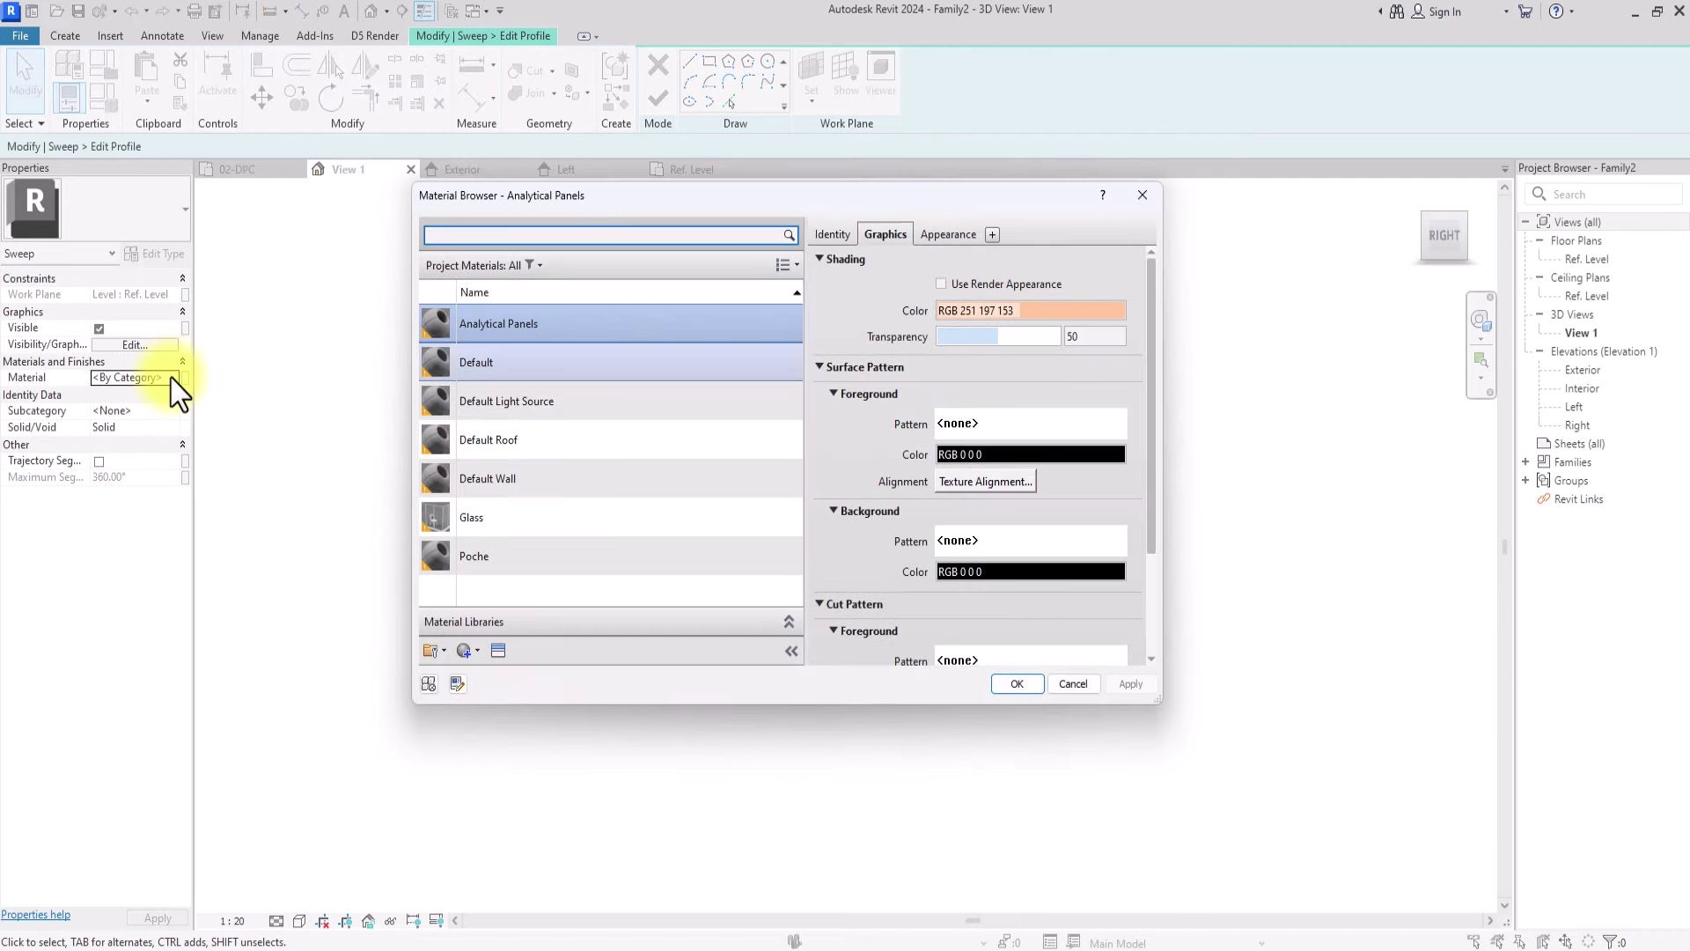
right_click(574, 328)
left_click(626, 361)
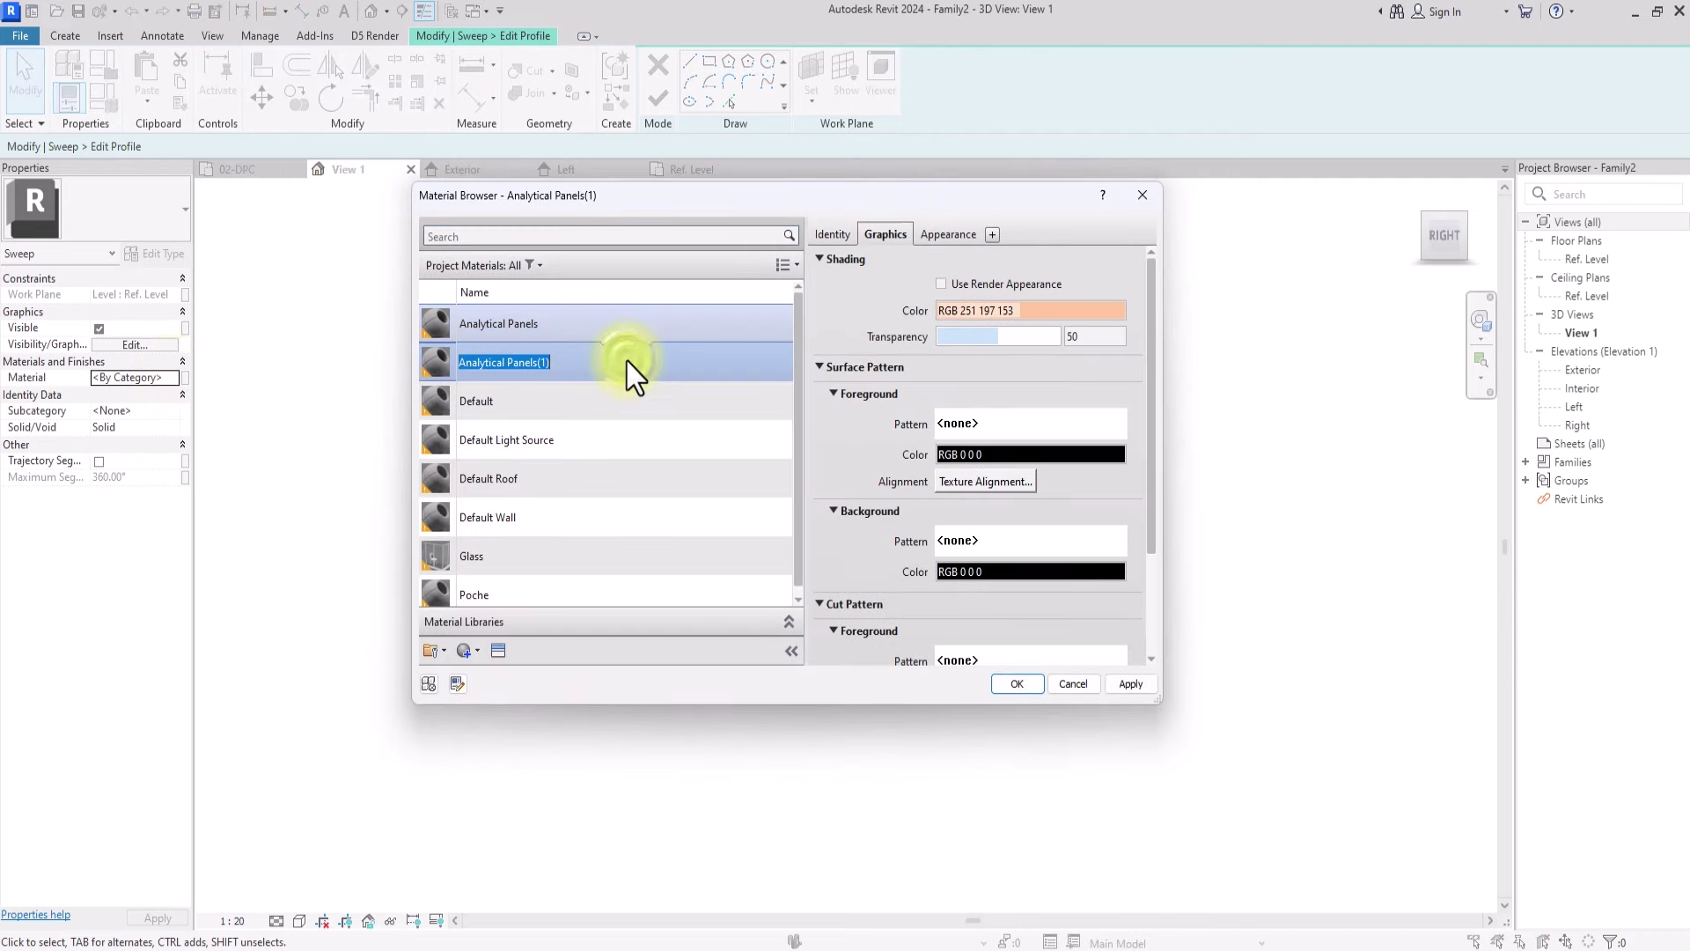
type("01-")
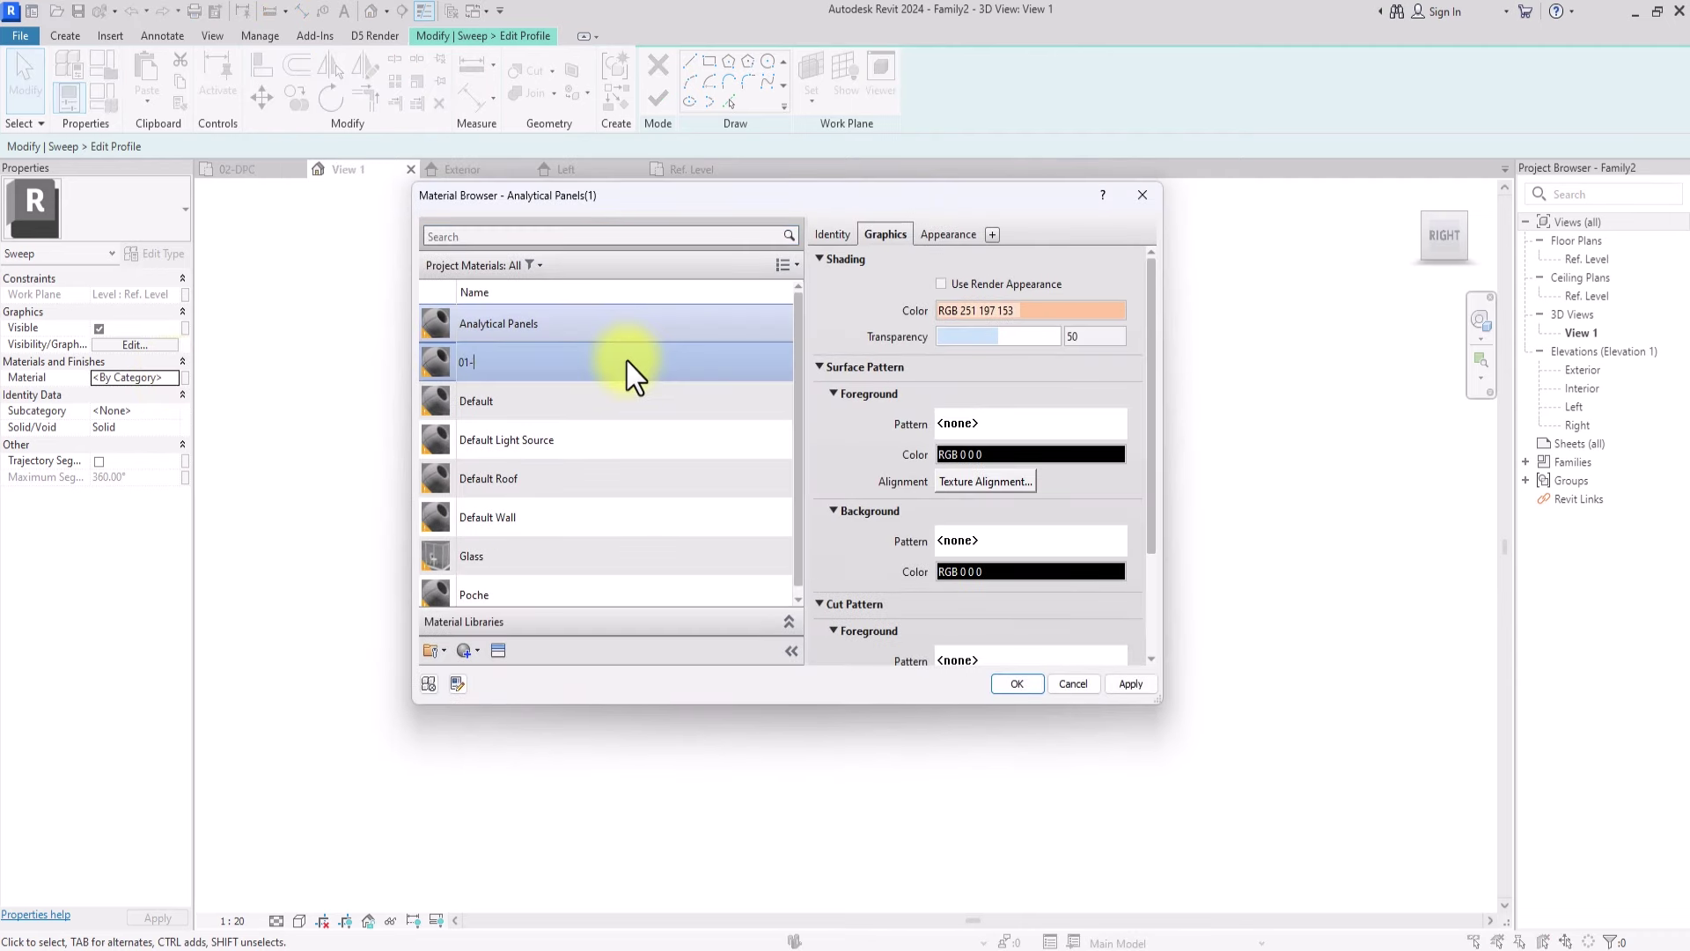
type("TIMBER")
left_click(497, 652)
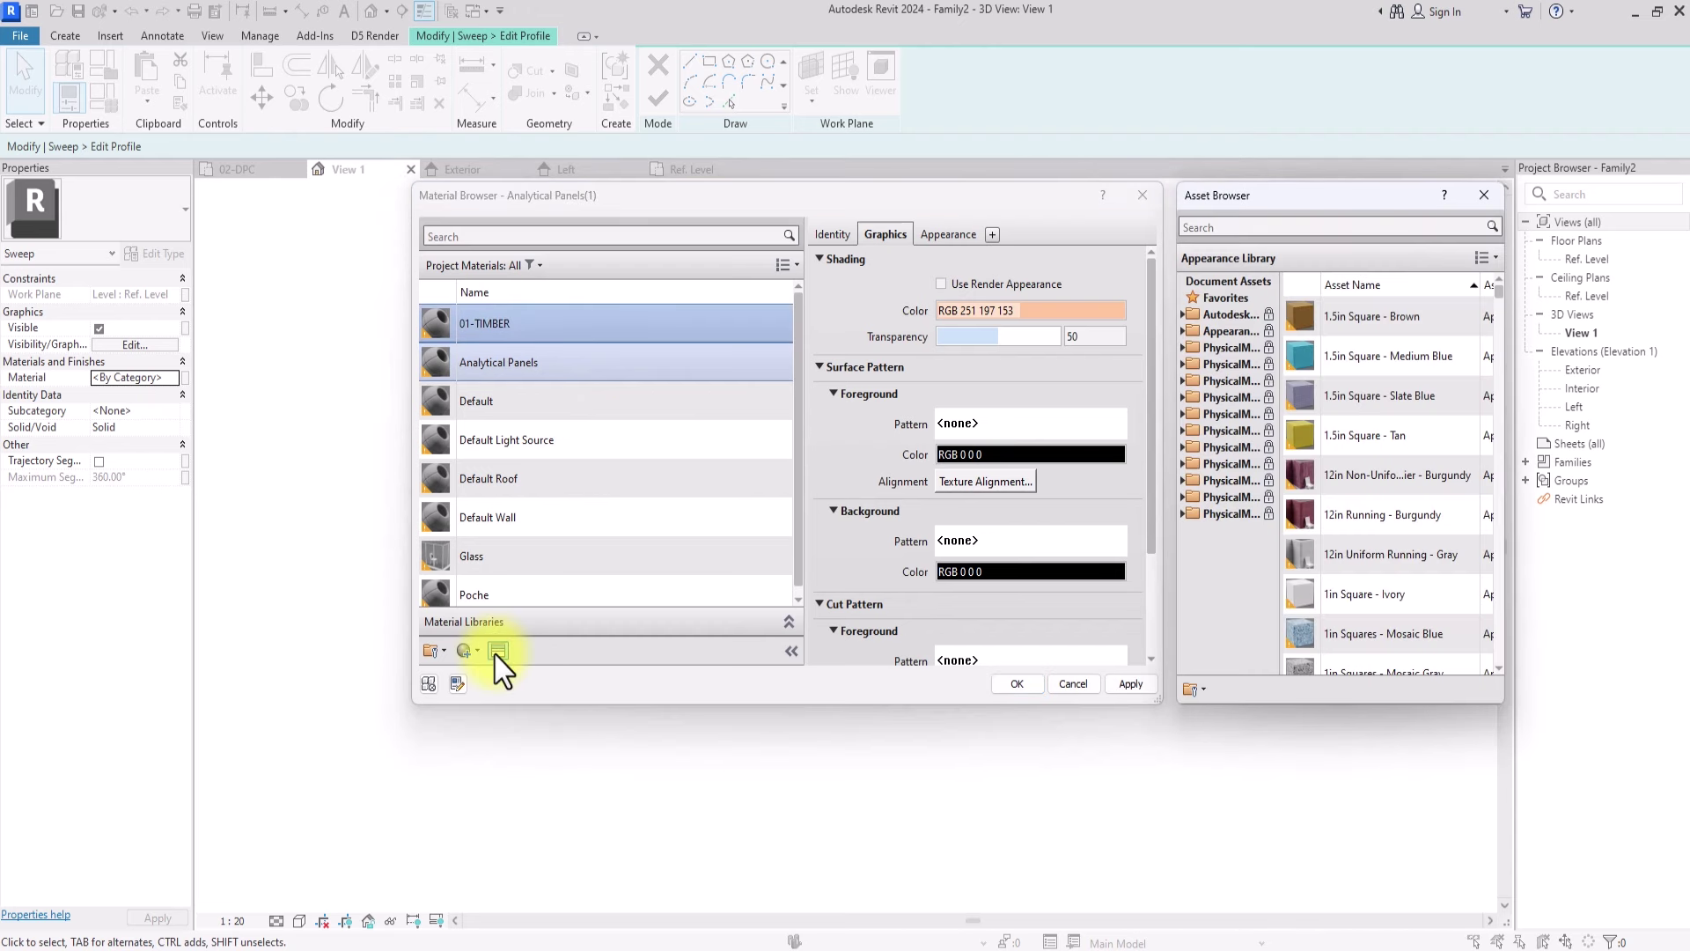
Step: Give 01-TIMBER the Andiroba wood appearance and confirm it for the sweep
double_click(1234, 333)
scroll(1234, 333, "down", 3)
double_click(1233, 627)
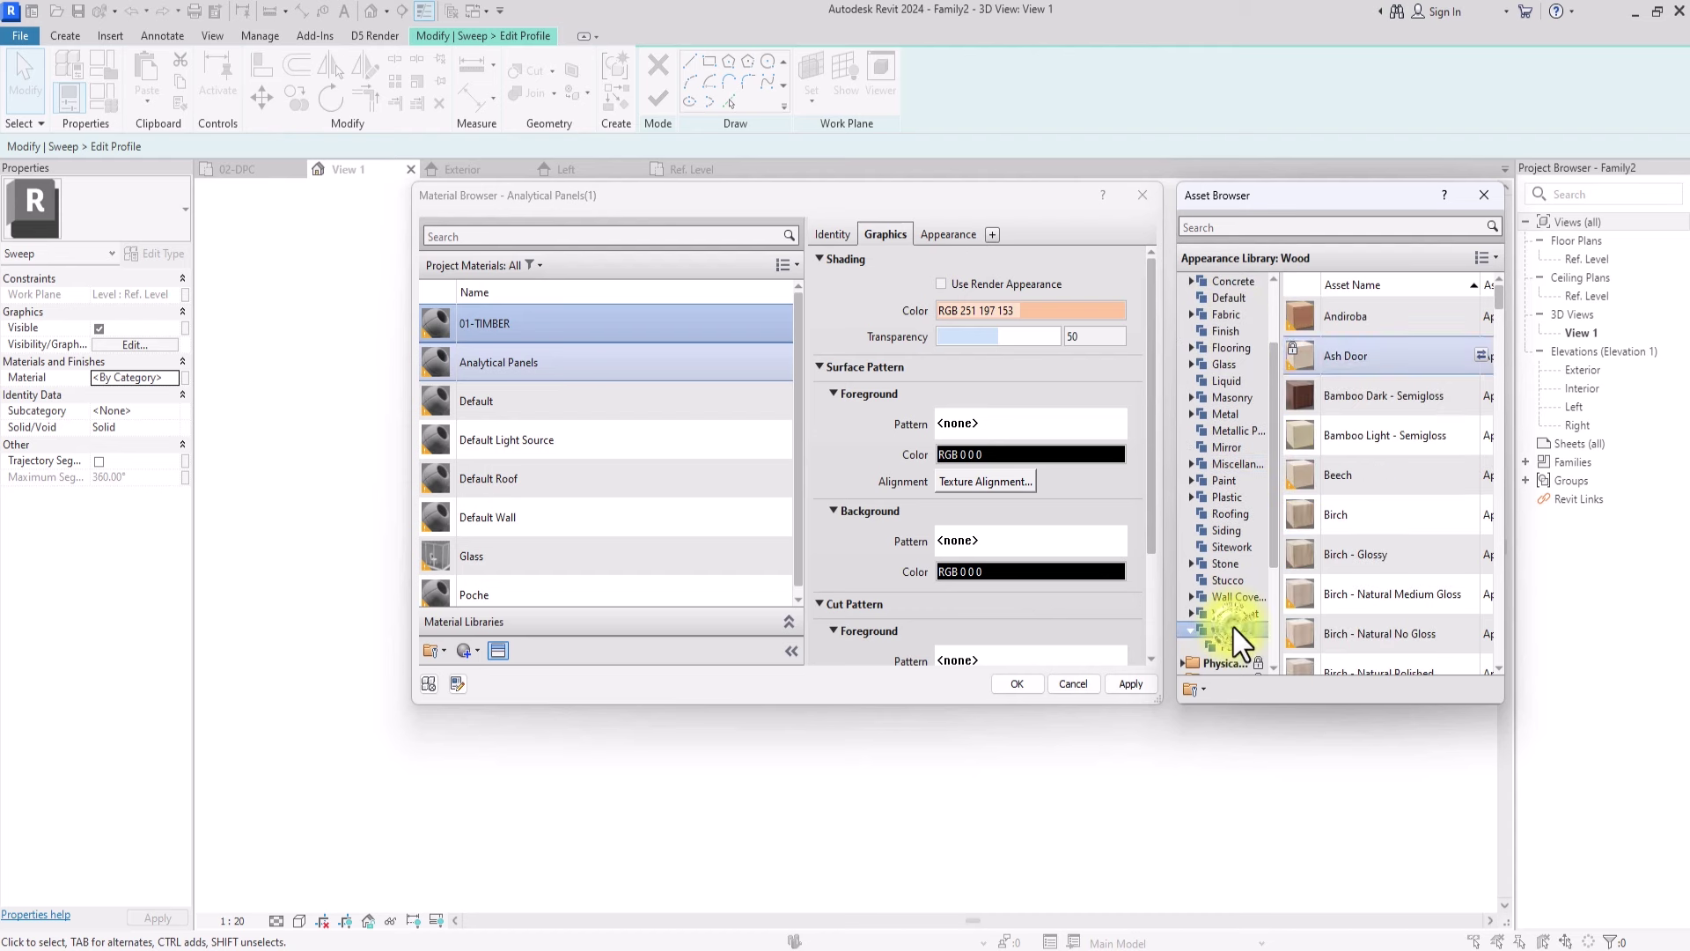
left_click(1484, 317)
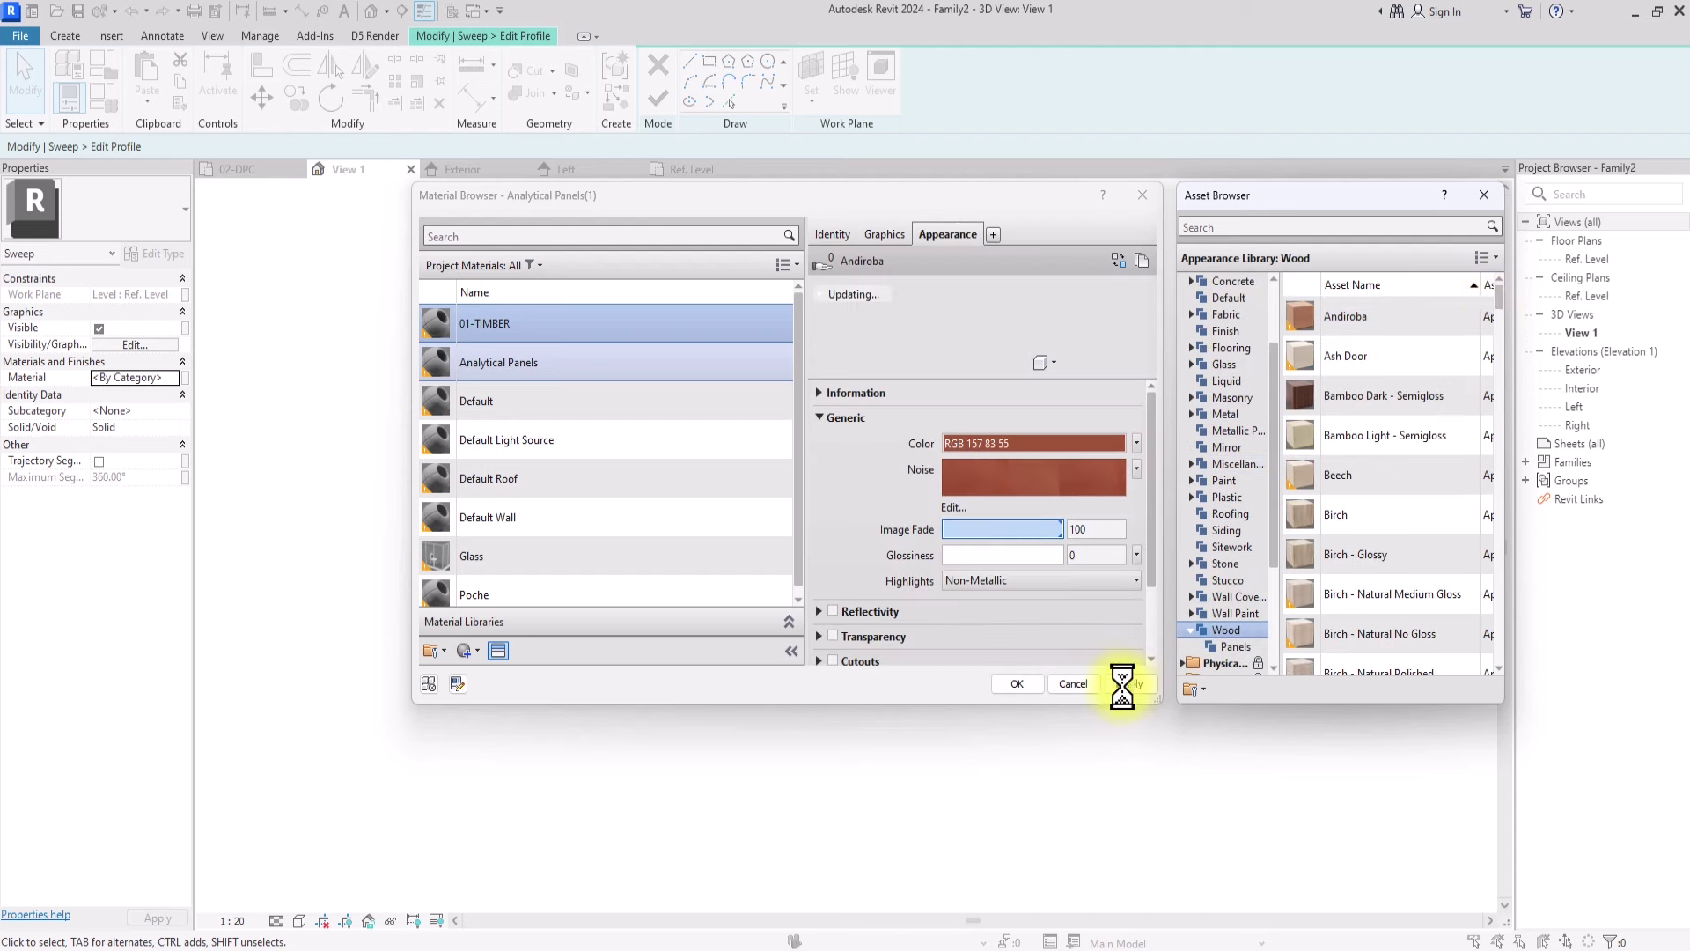
left_click(1018, 685)
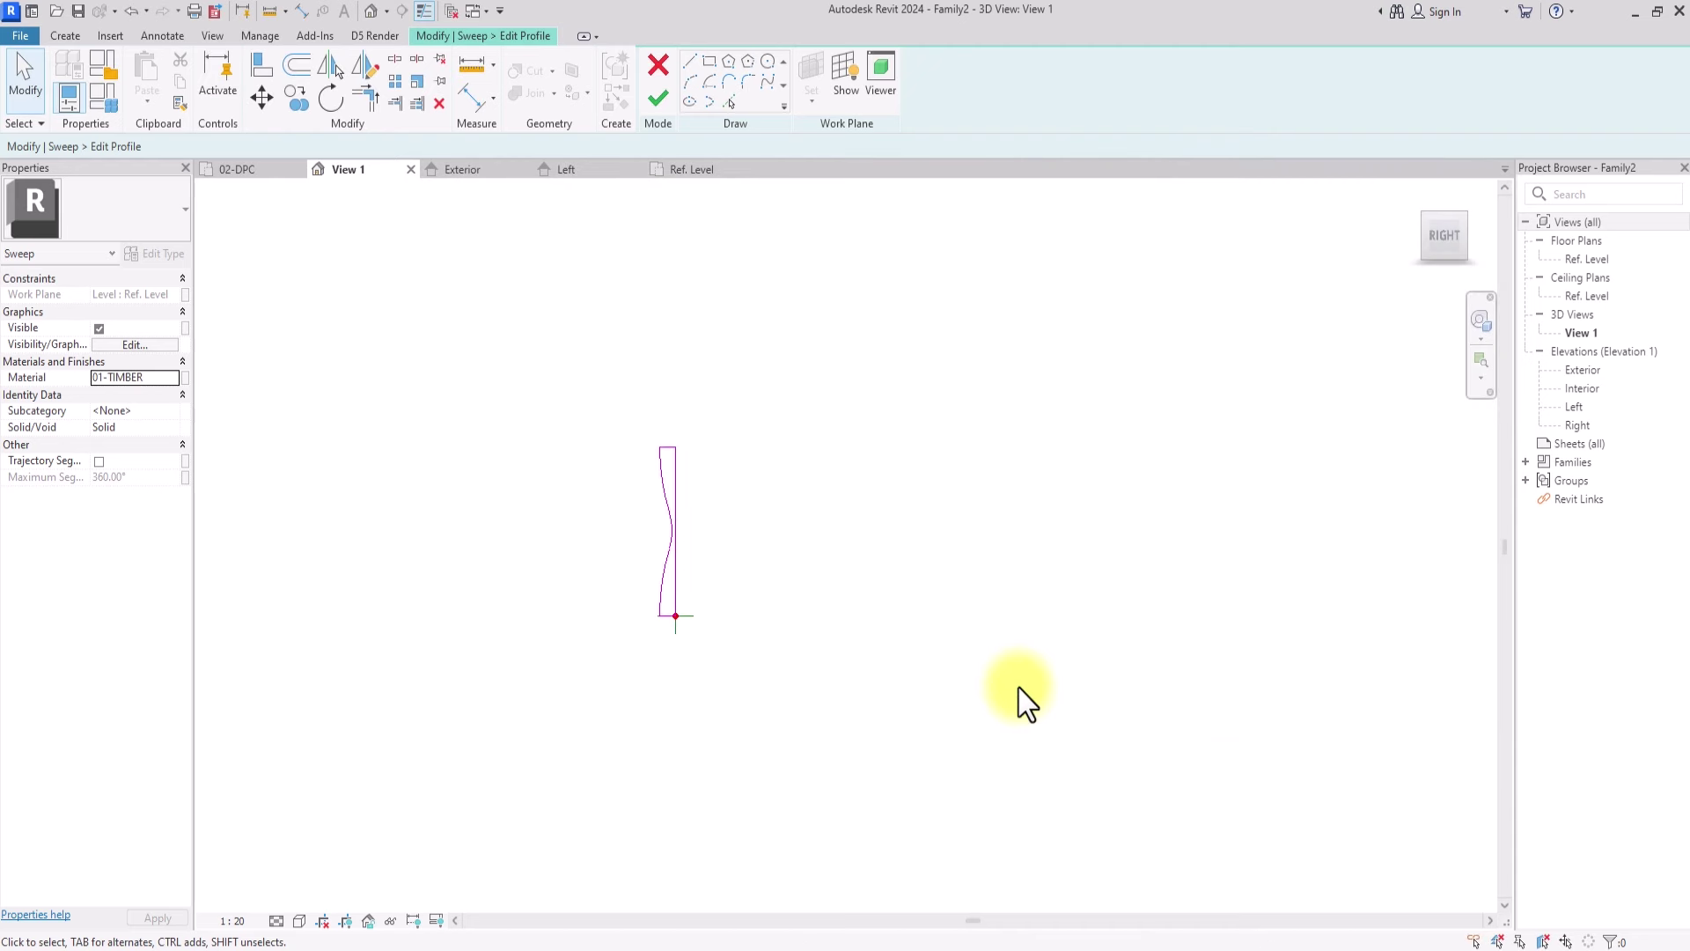
Step: Finish the sweep and view it Shaded from an orbited 3D angle
left_click(653, 98)
left_click(659, 99)
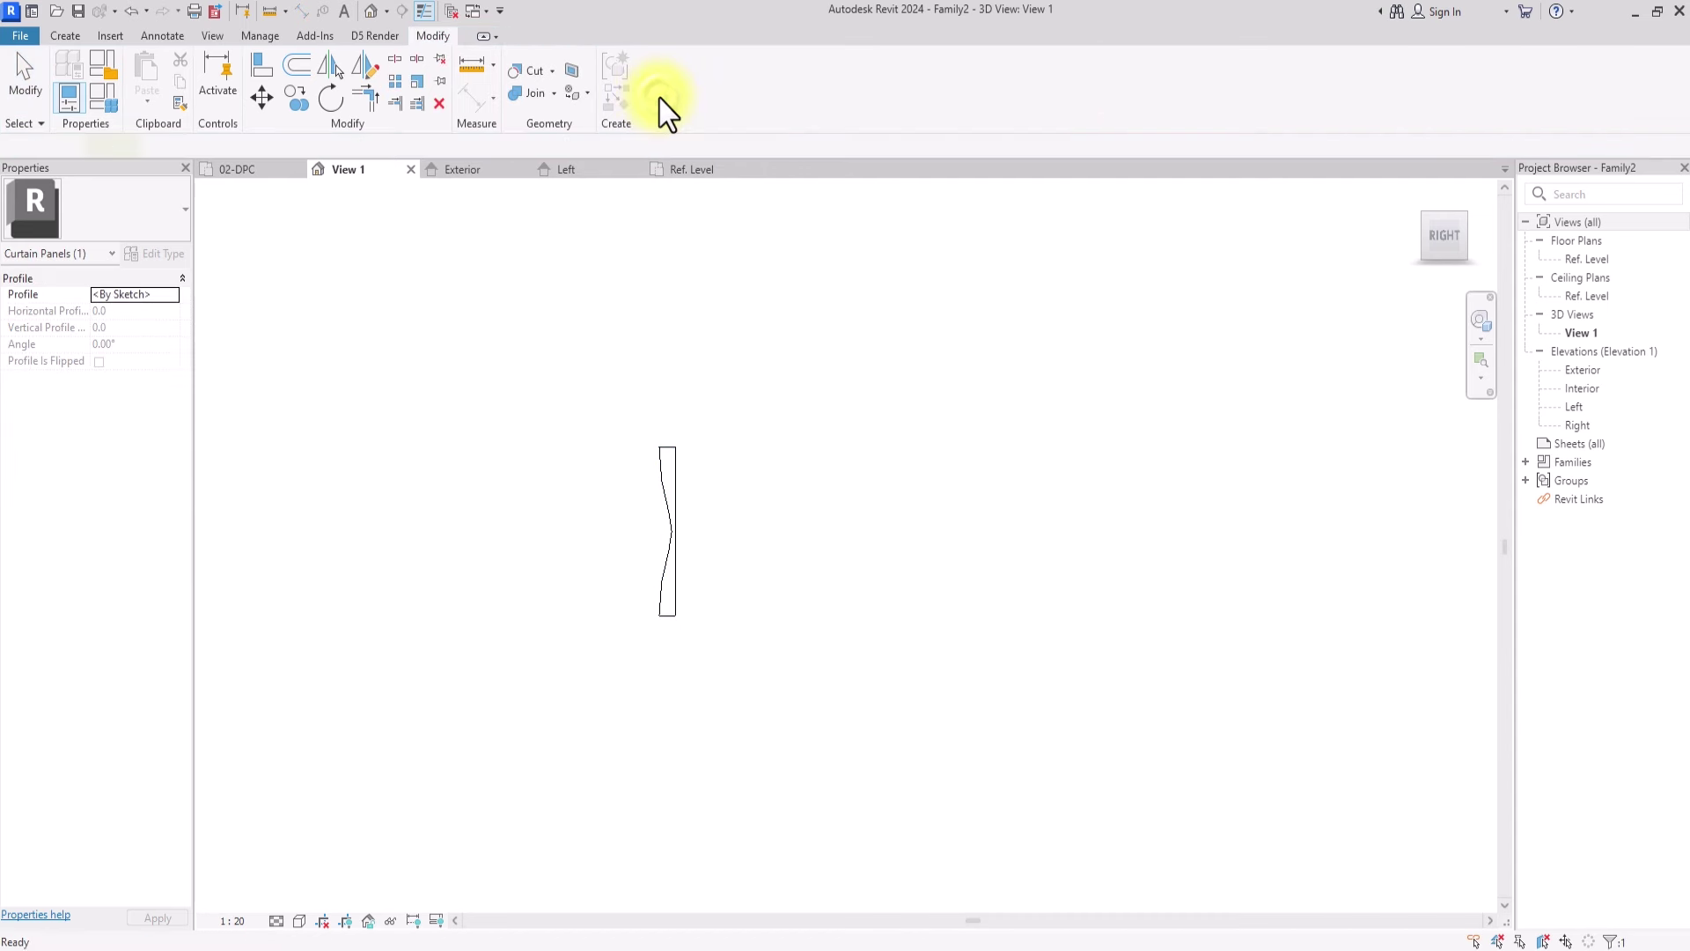
left_click(874, 498)
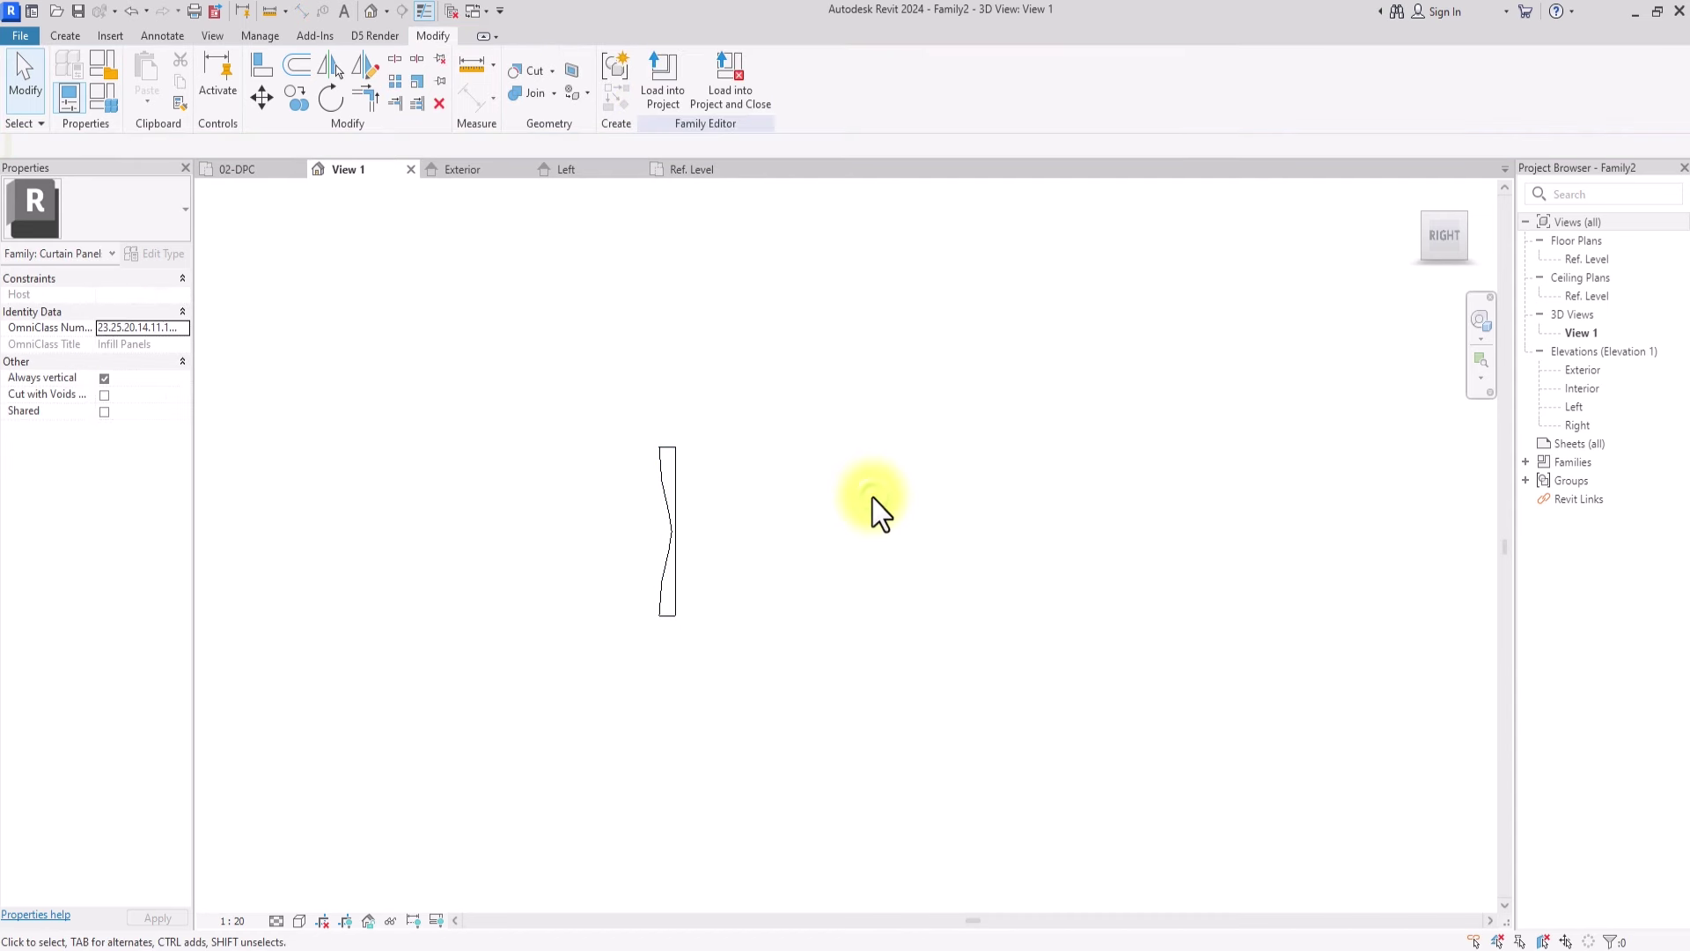
left_click(299, 921)
left_click(331, 845)
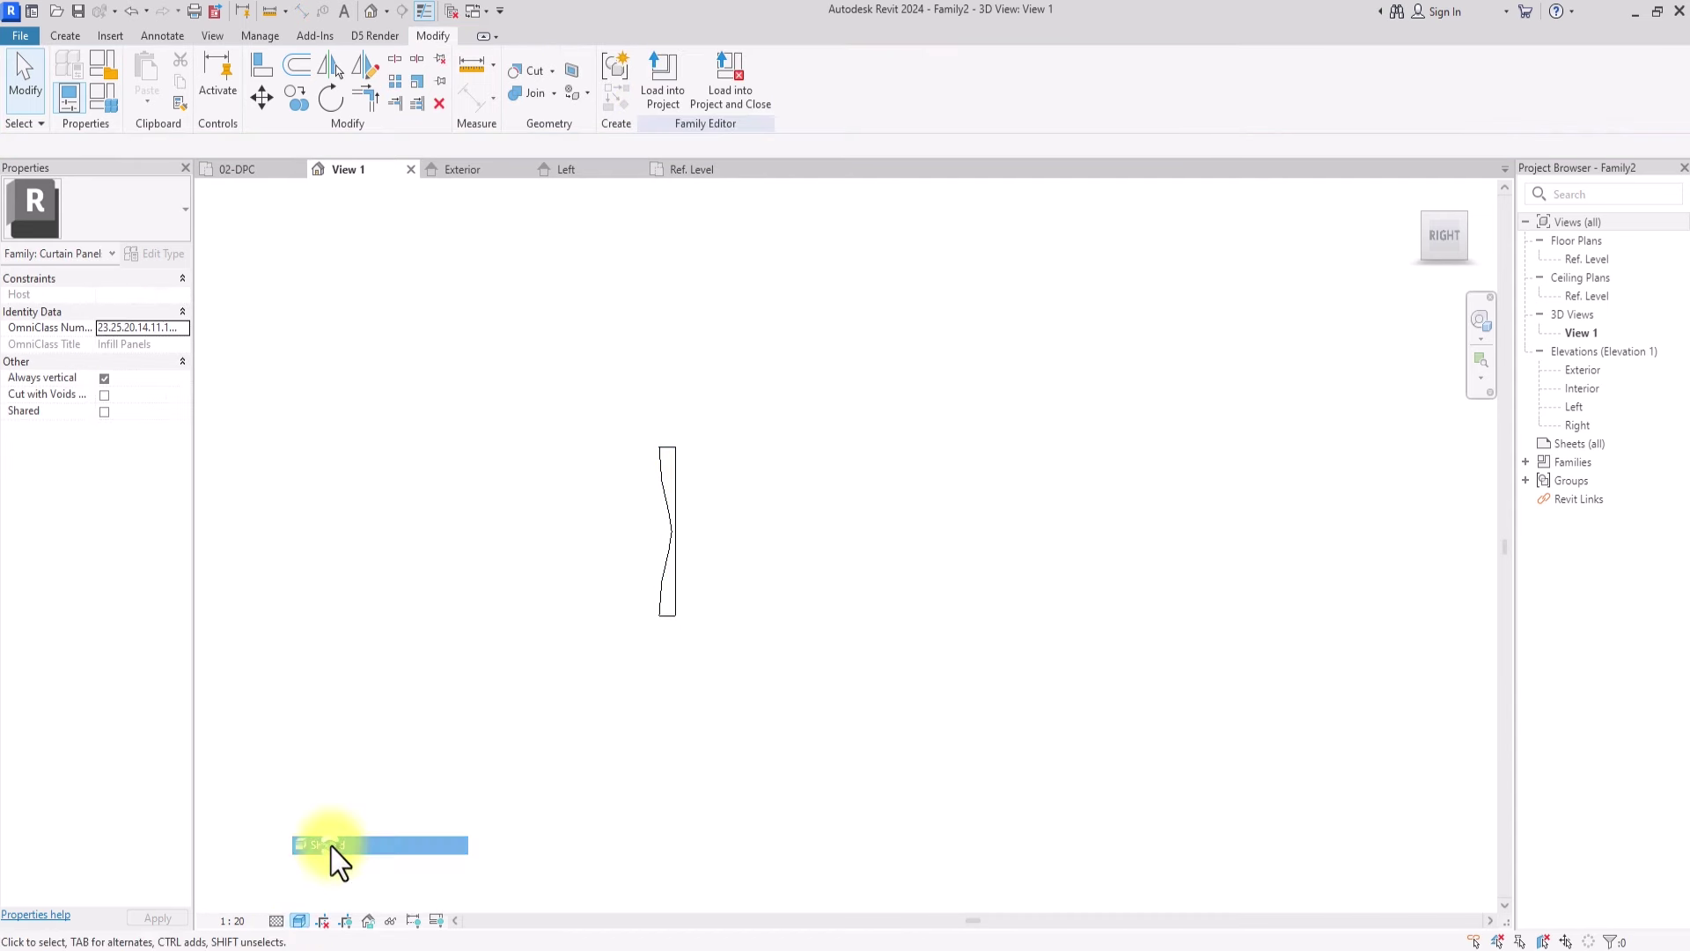
left_click_drag(1457, 249, 260, 284)
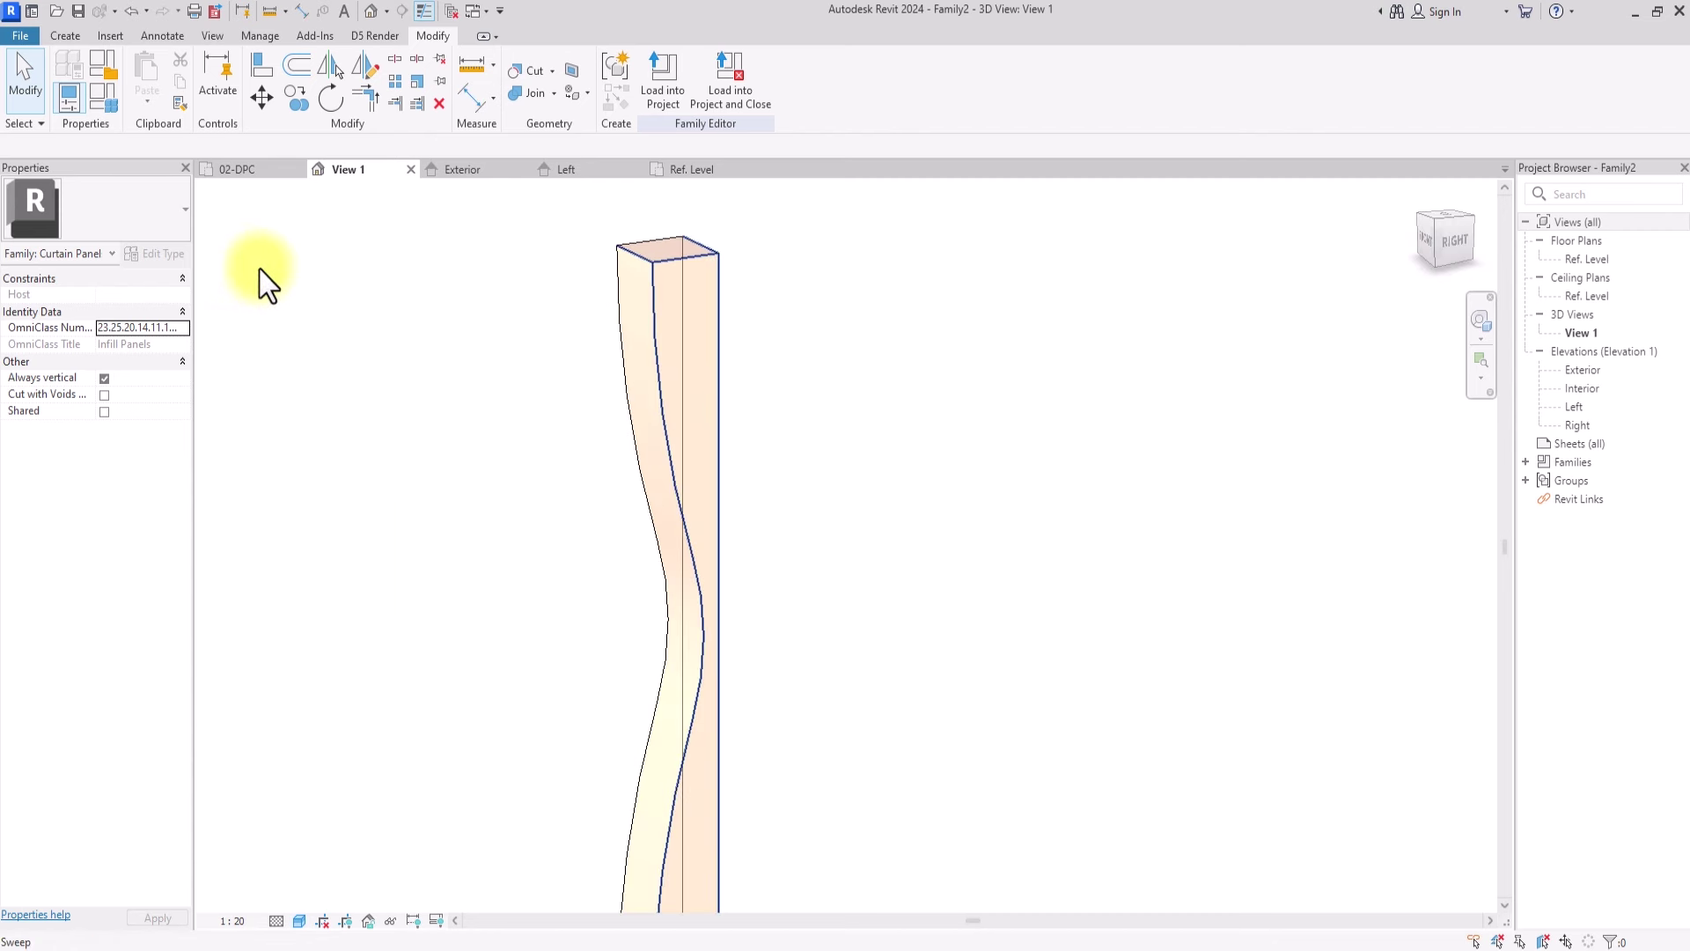
Step: Open the 01-TIMBER material settings for the selected wavy sweep
left_click(652, 329)
left_click(172, 378)
left_click(172, 379)
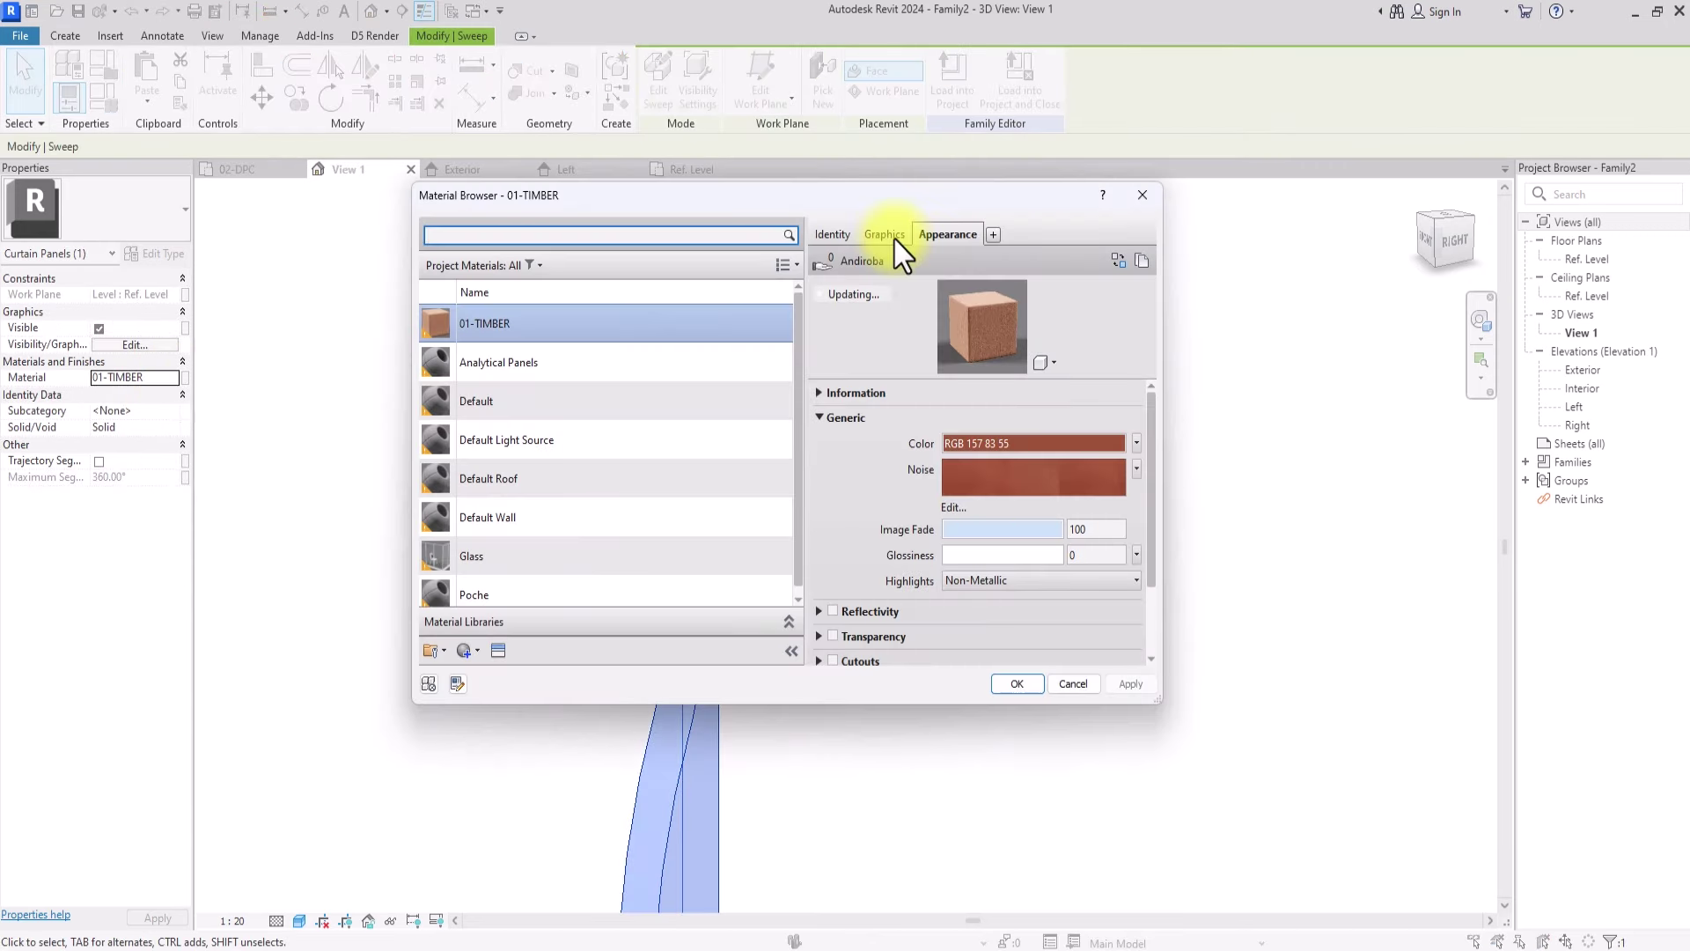
Step: Turn on Use Render Appearance for 01-TIMBER so the fin shades reddish-brown
left_click(891, 235)
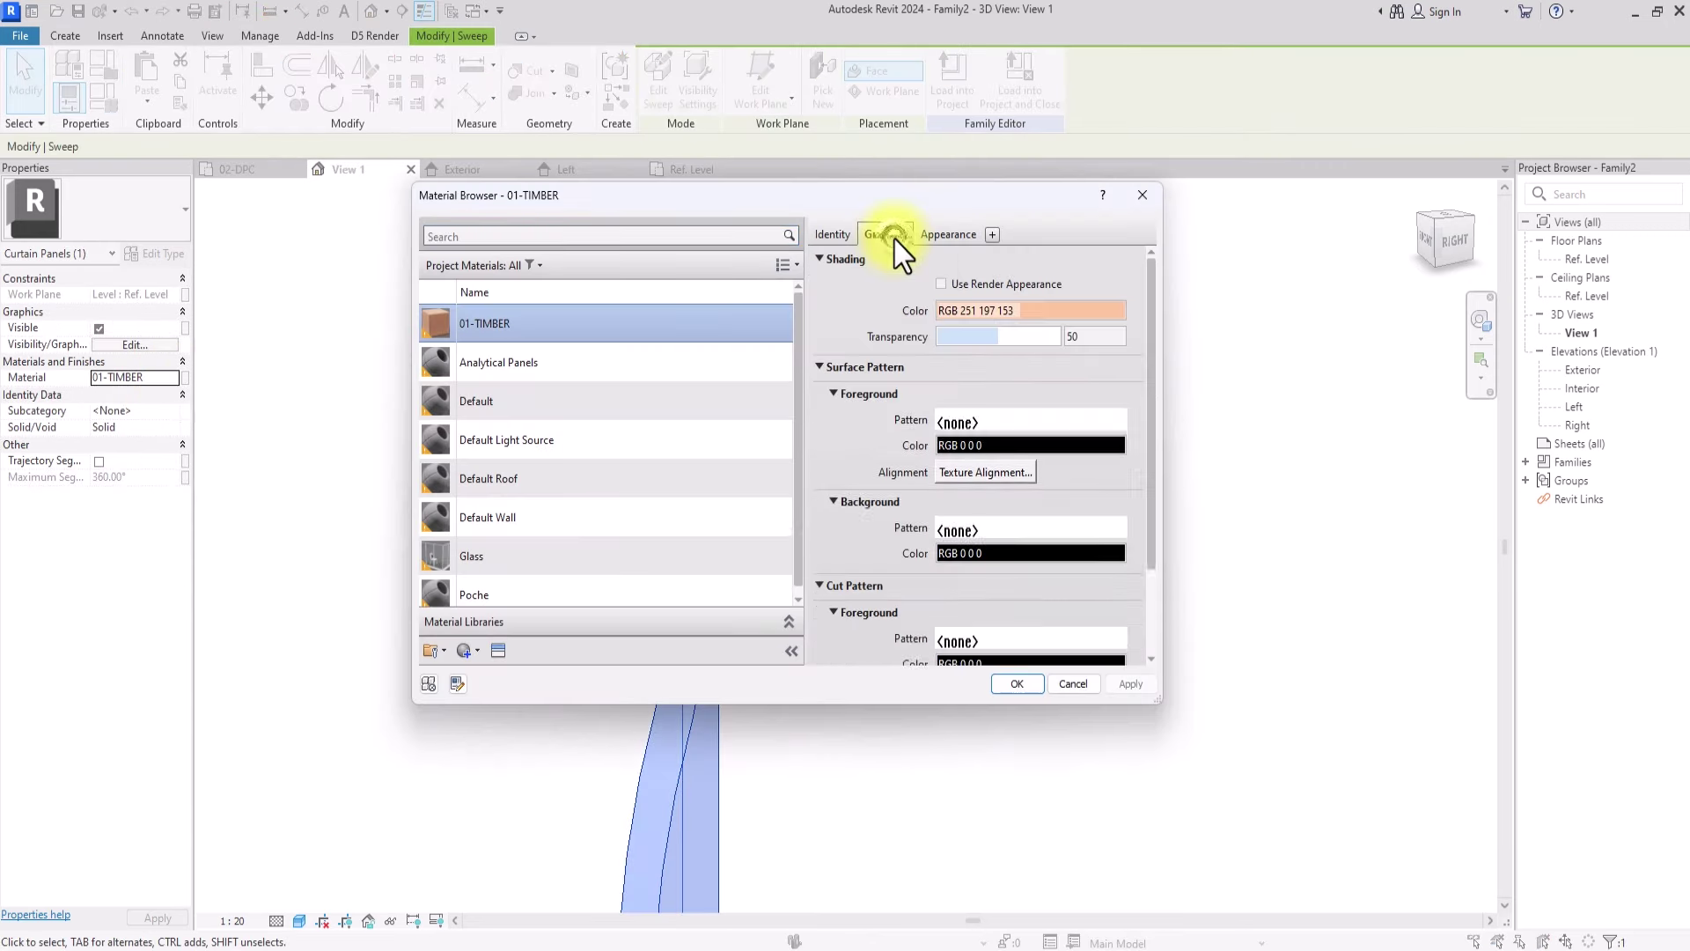
left_click(941, 284)
left_click(1132, 684)
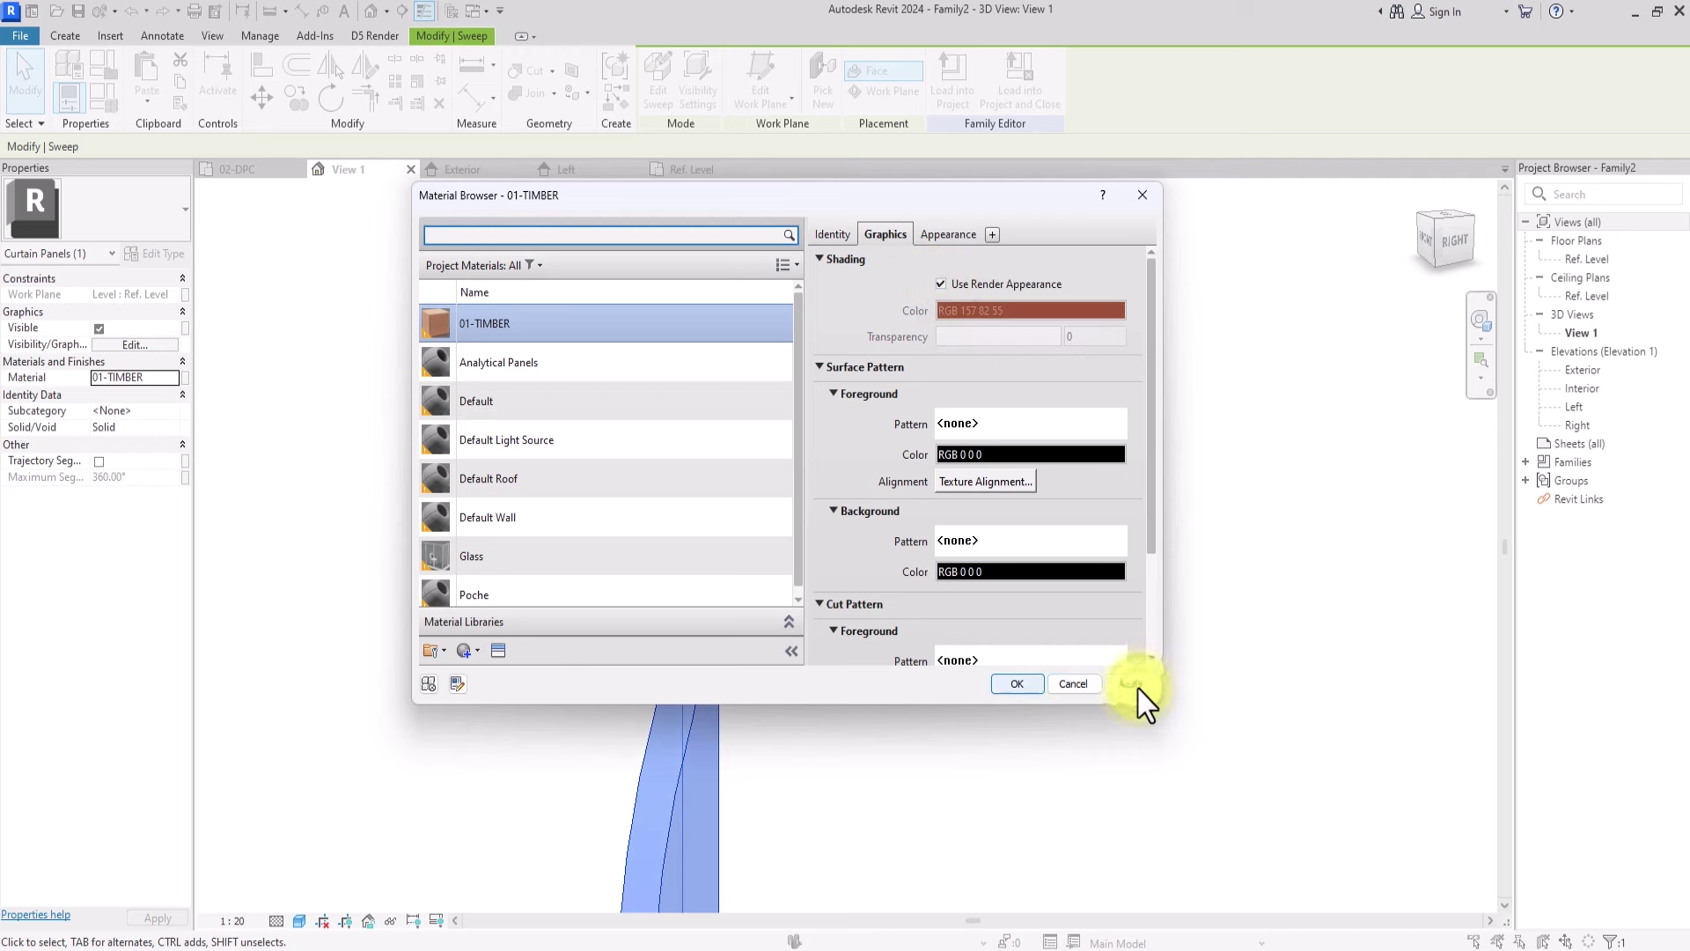
left_click(1017, 684)
left_click(921, 657)
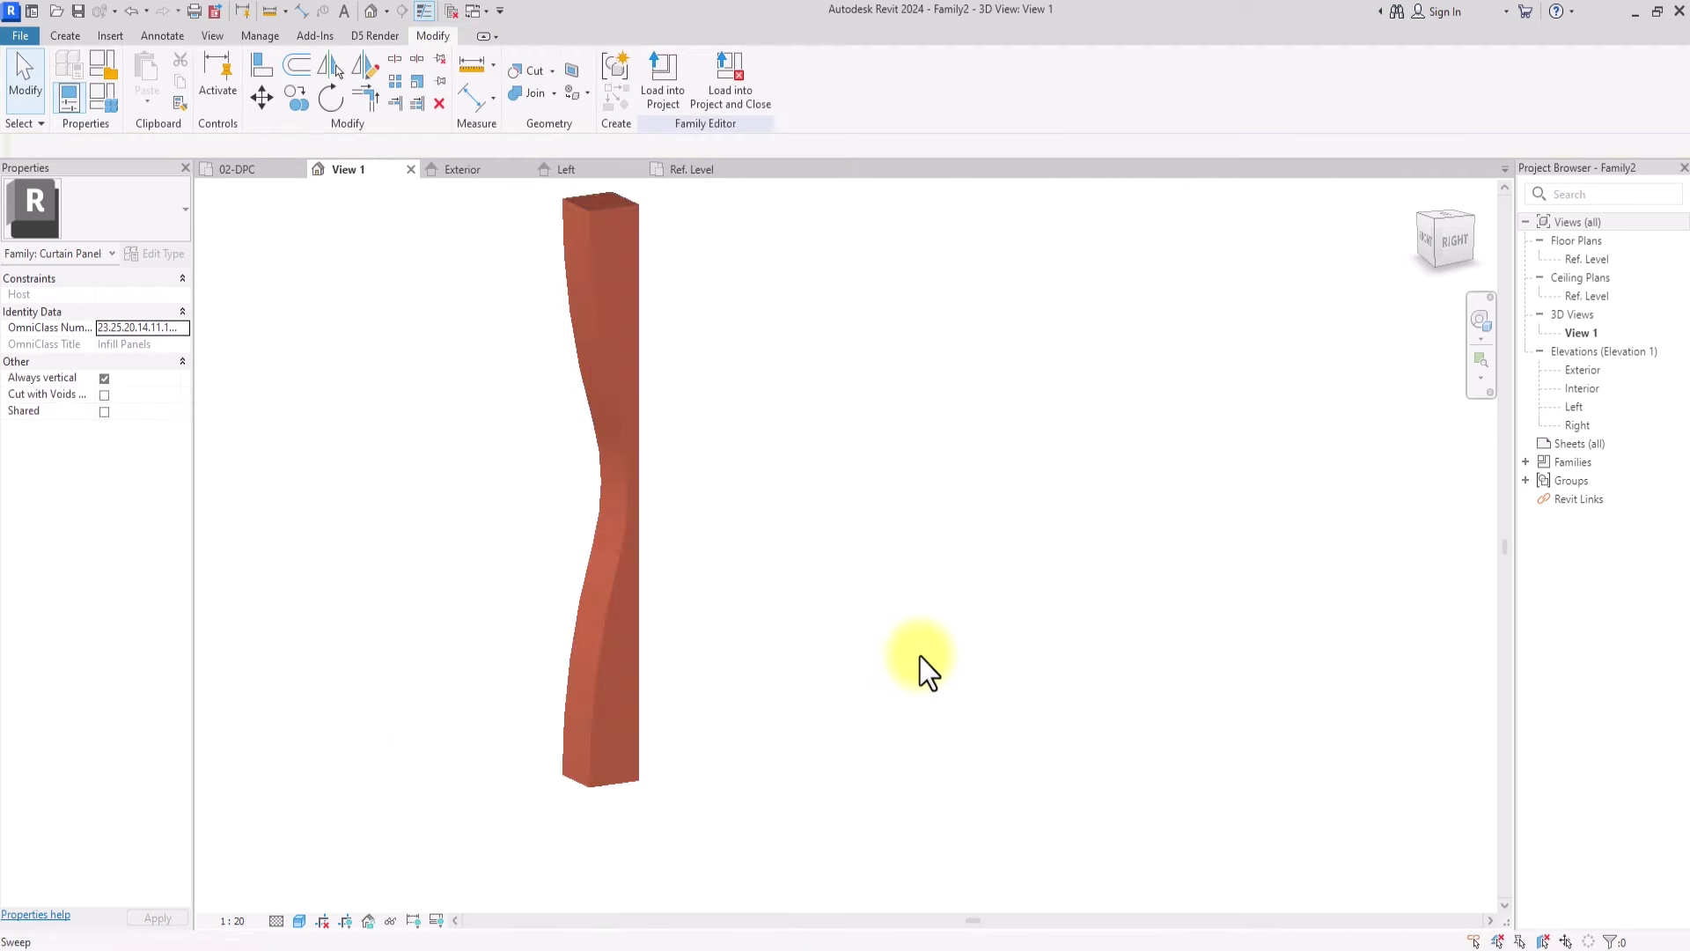
middle_click_drag(921, 657, 299, 532, "shift")
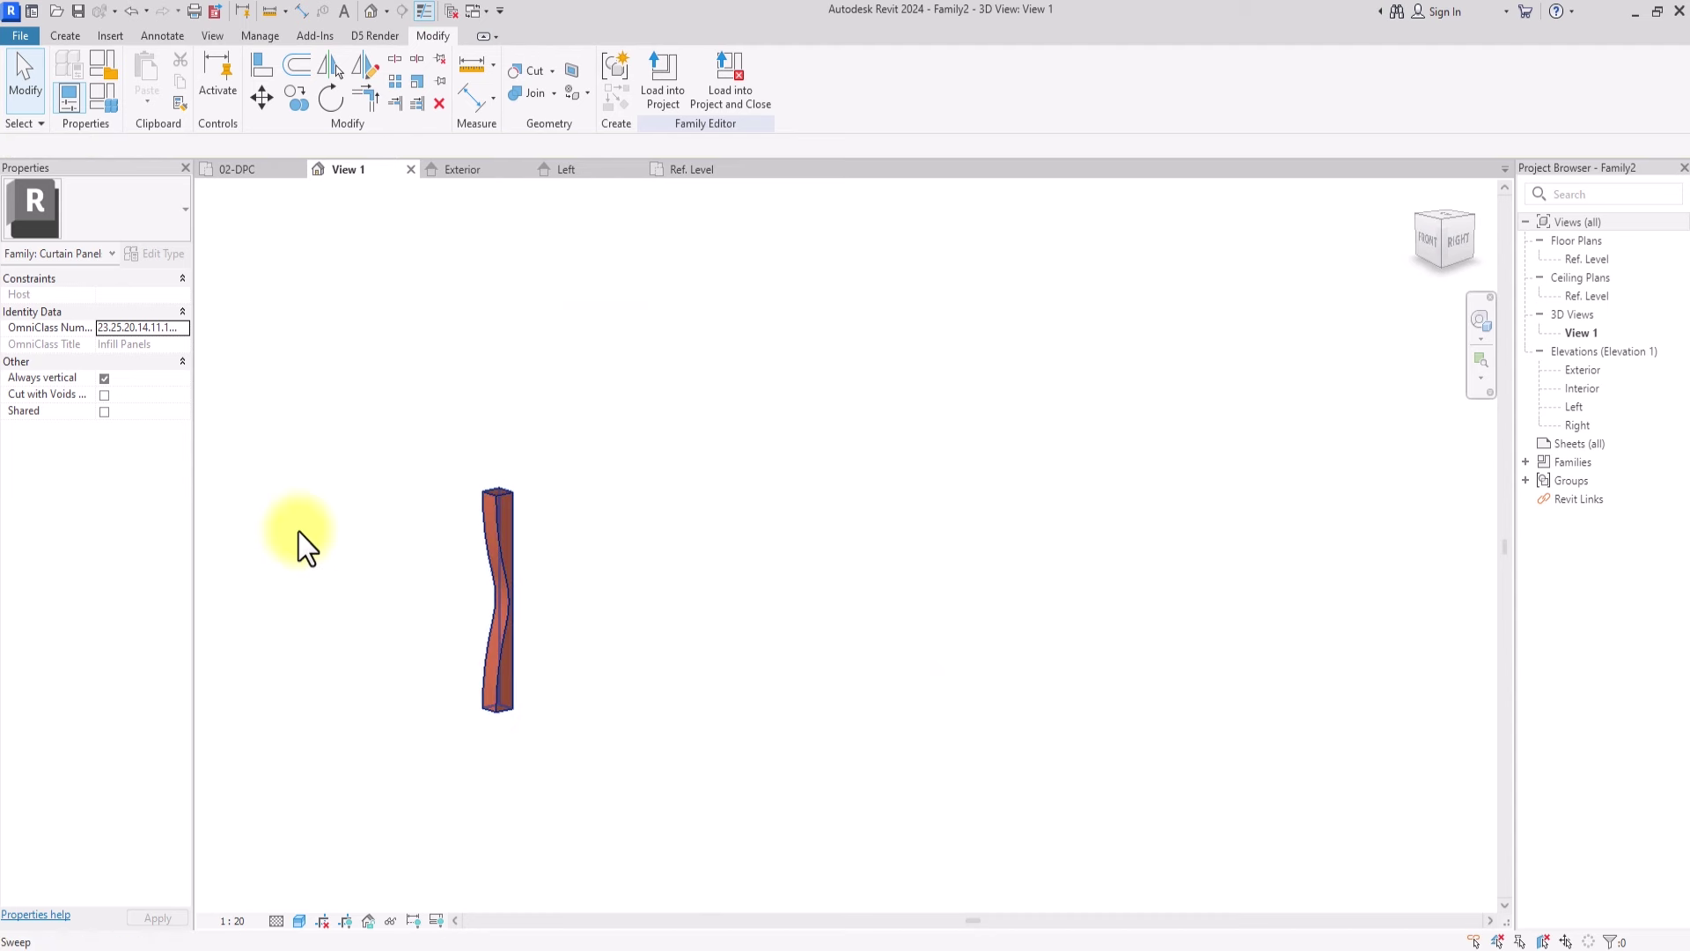
Step: In the Exterior elevation, align the fin's bottom to Ref. Level and lock it
double_click(1585, 370)
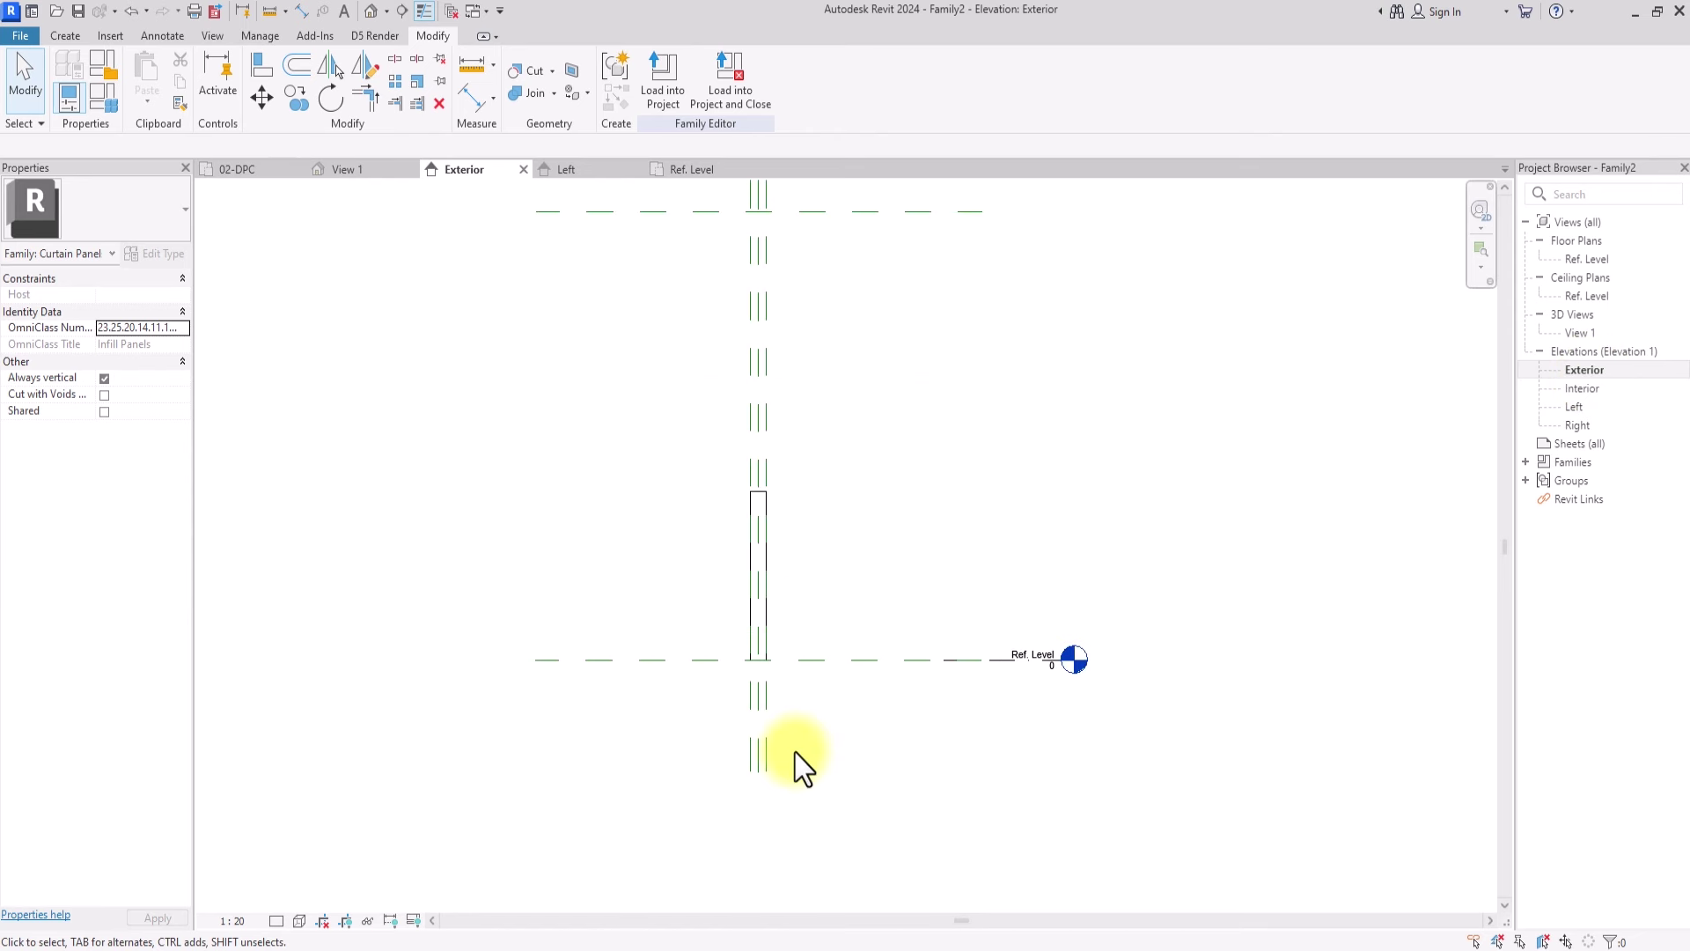
key("l")
key("a")
key("l")
left_click(835, 660)
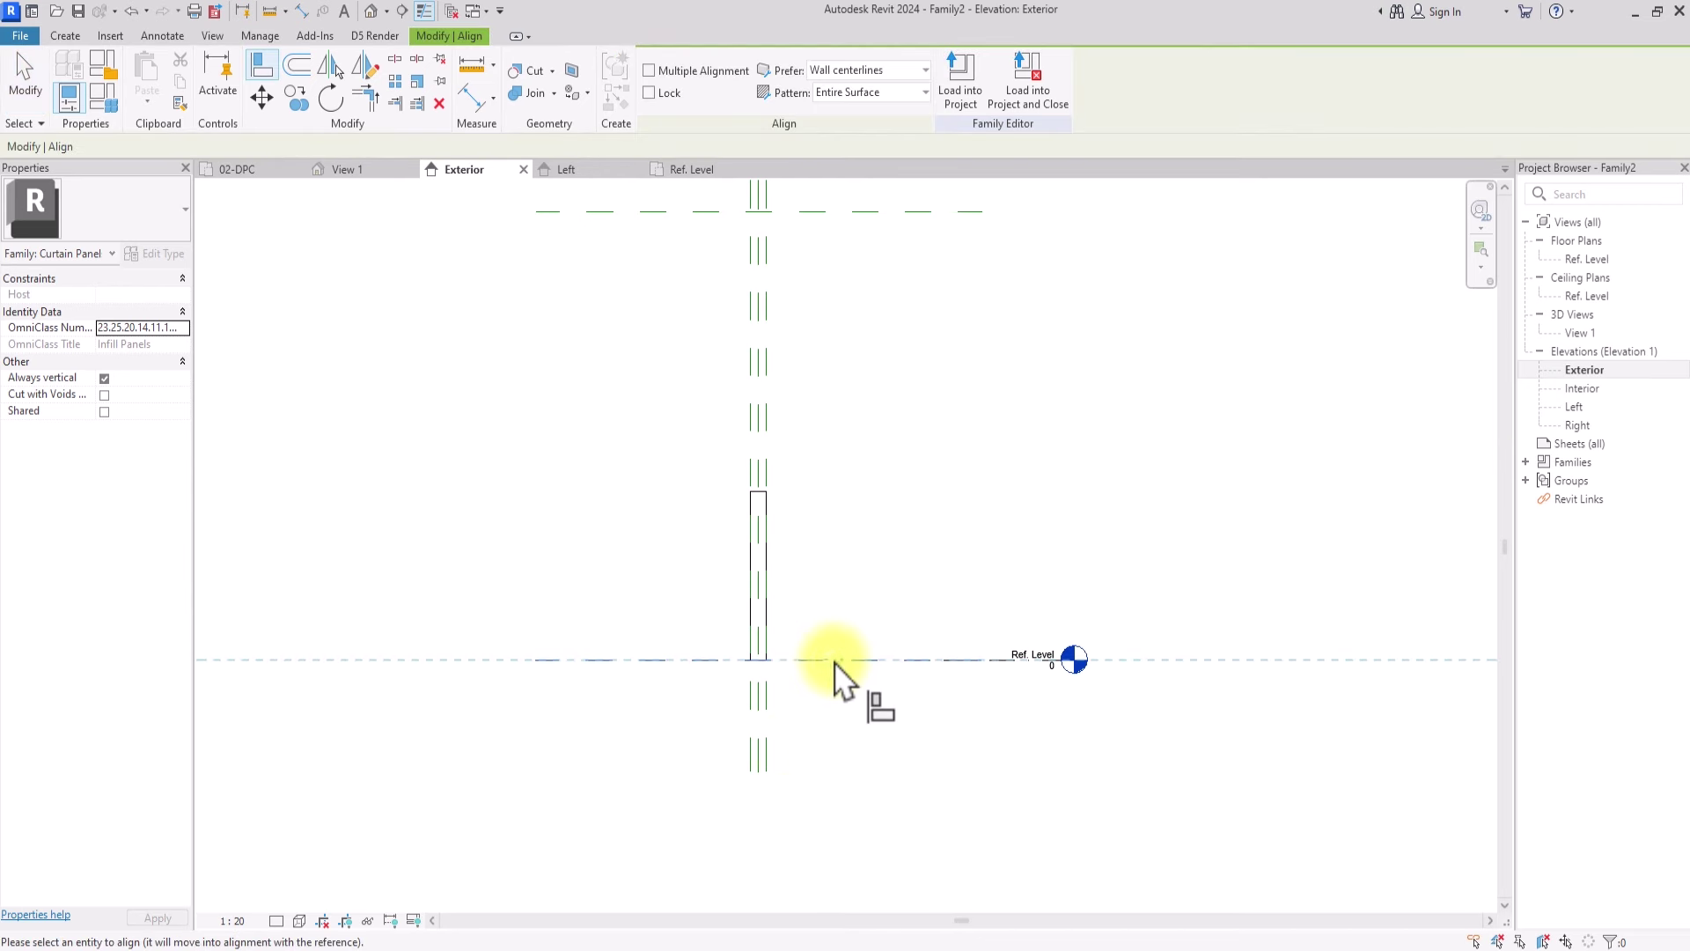
scroll(835, 662, "up", 1)
left_click(745, 647)
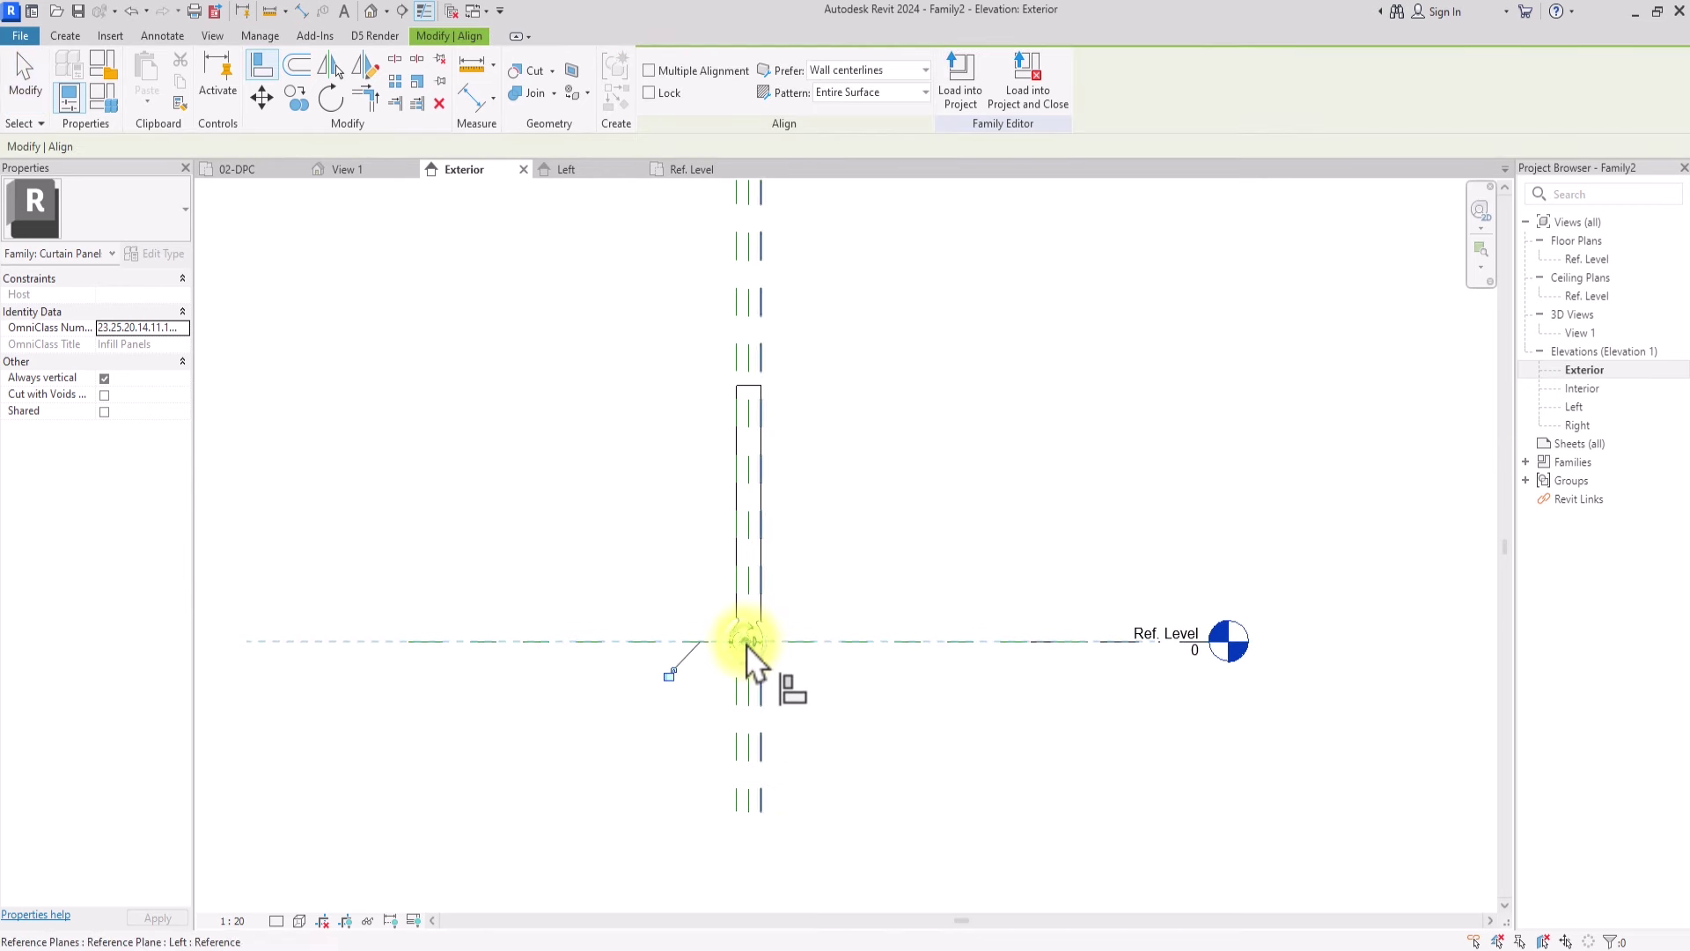
scroll(747, 656, "down", 2)
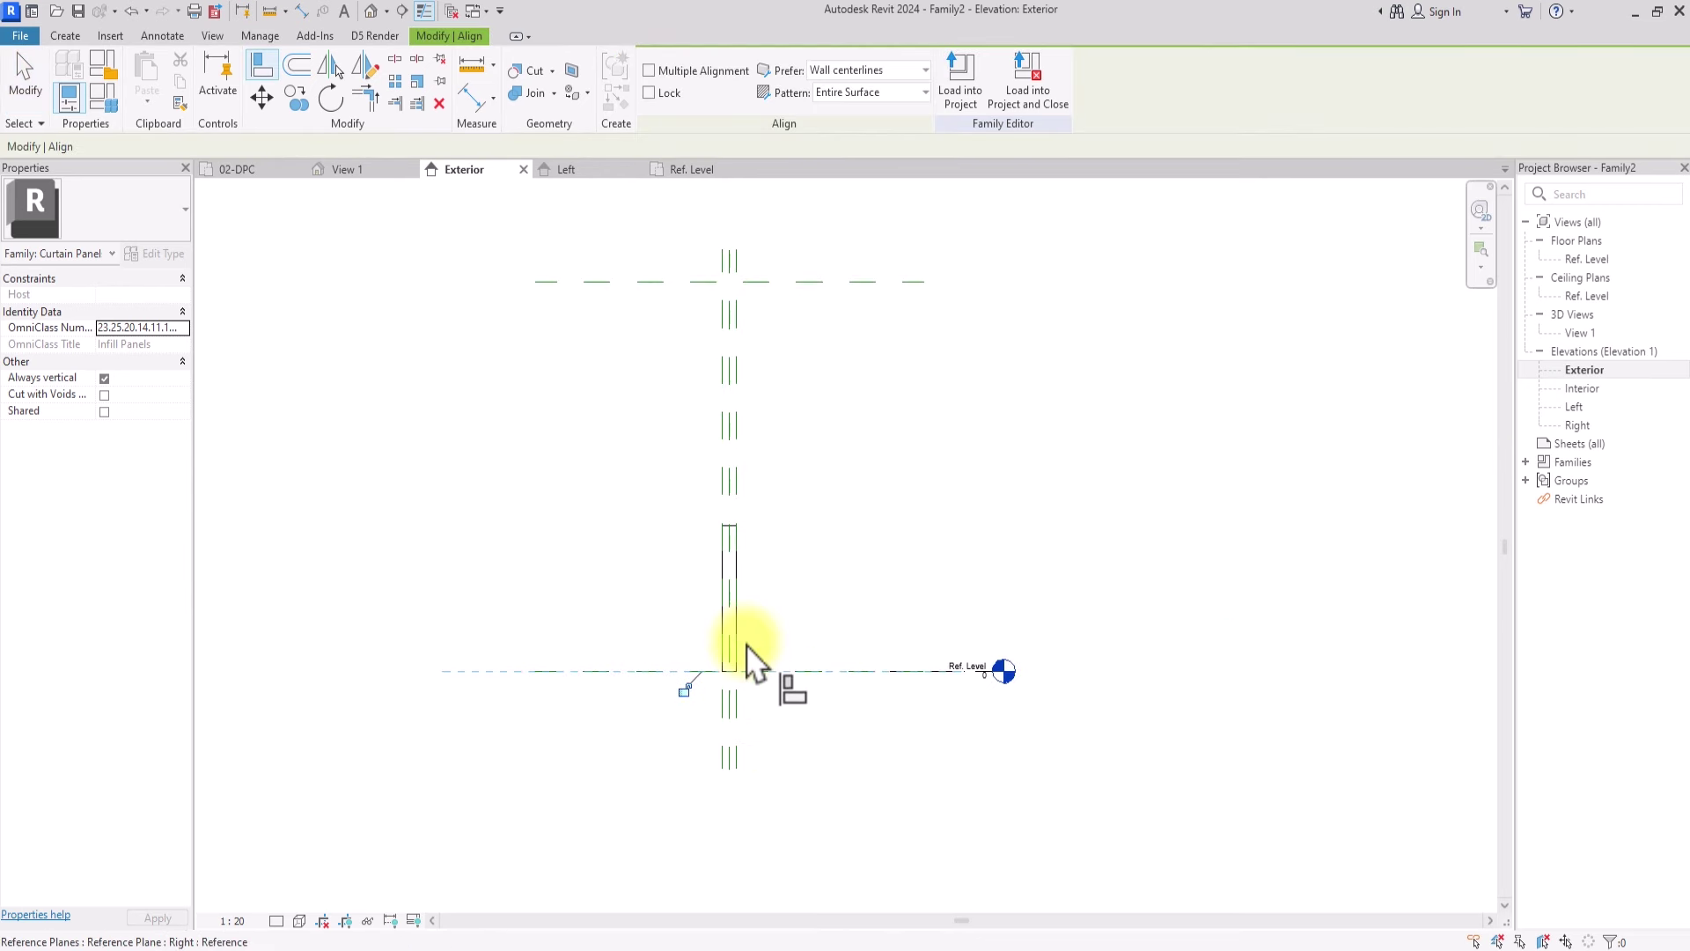
left_click(685, 691)
middle_click_drag(721, 552, 684, 700)
key("Escape")
key("Escape")
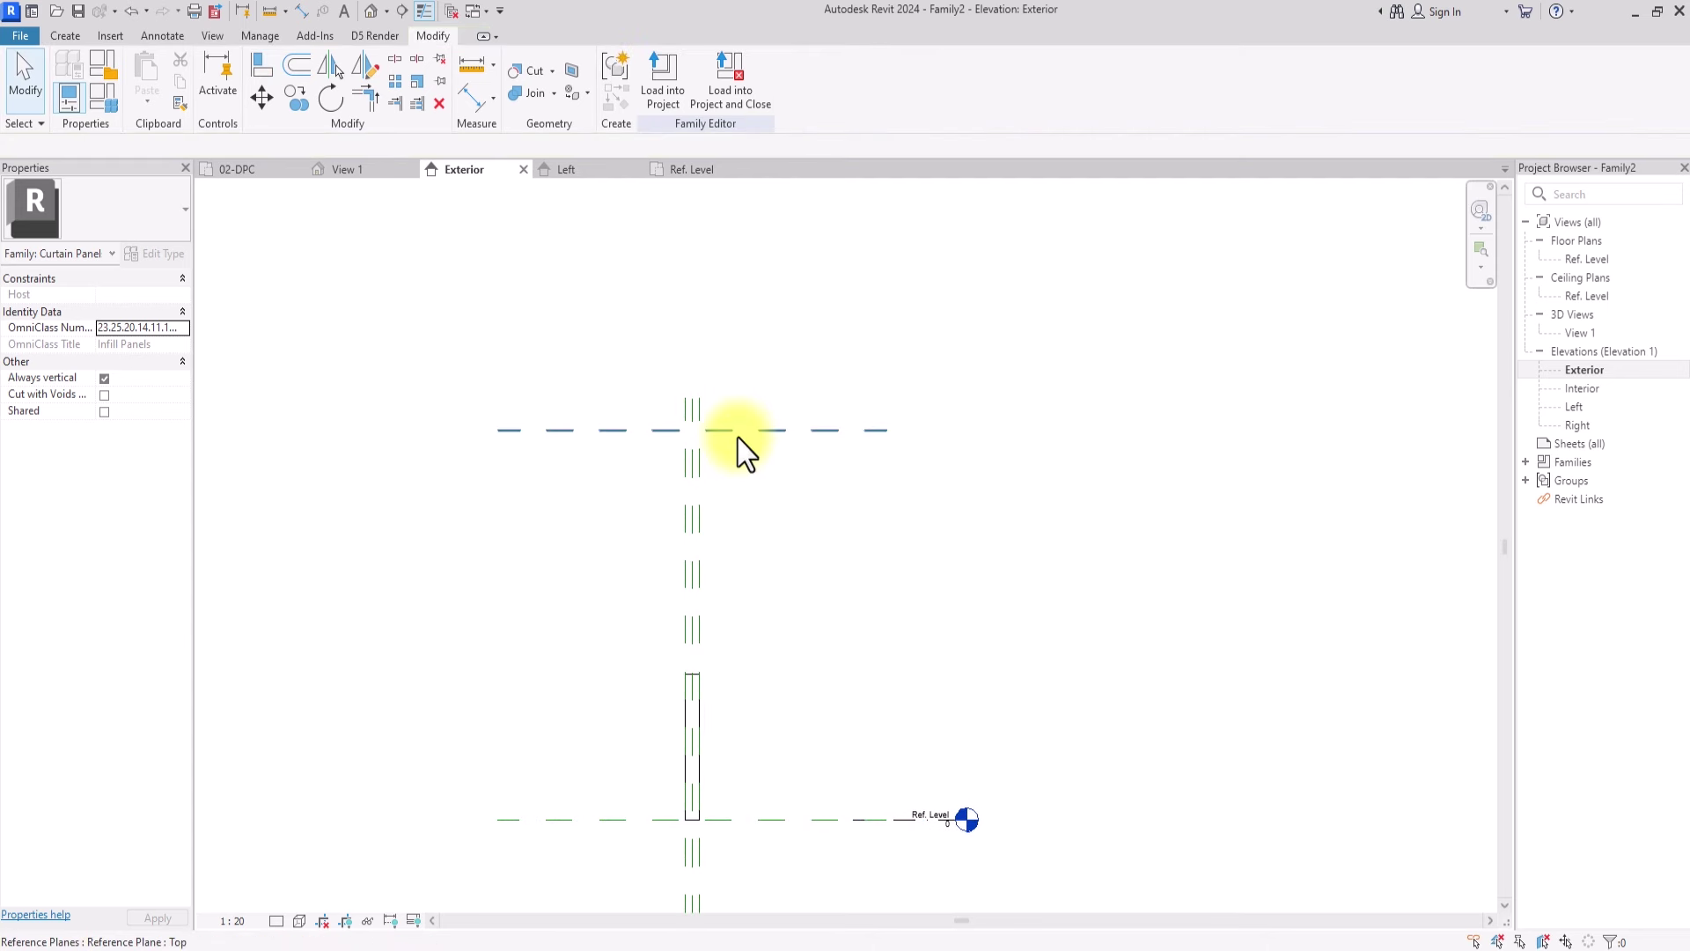
Step: Move the Top reference plane down to the fin's top and align the sweep's top to it
left_click(738, 436)
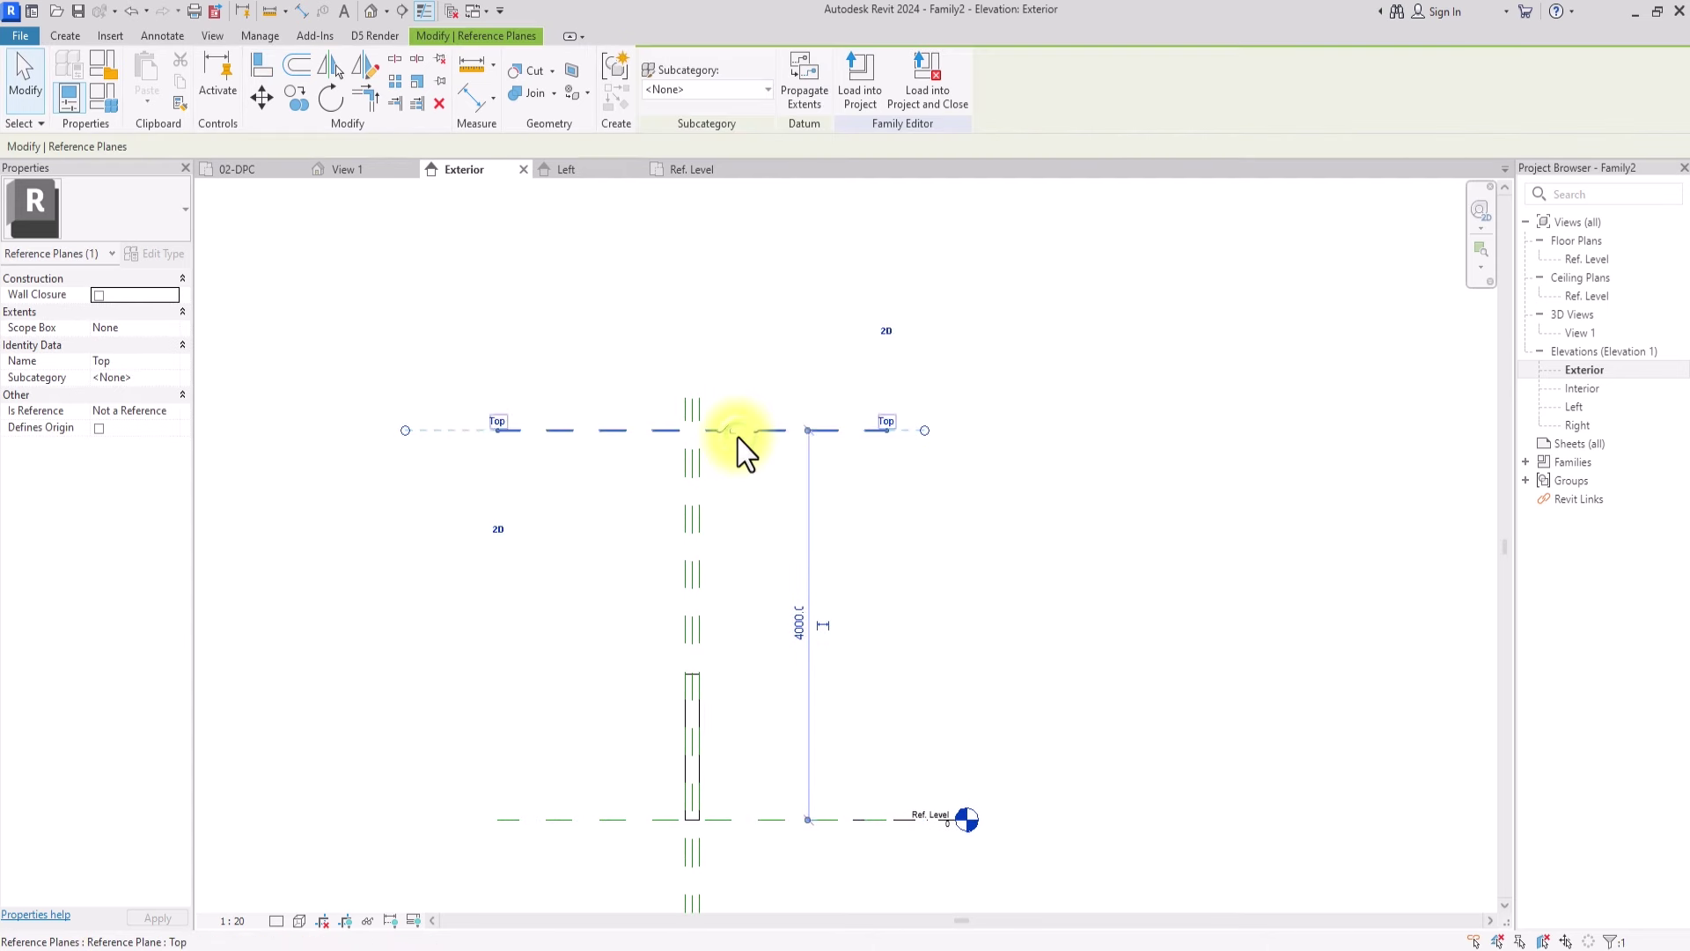
left_click(262, 96)
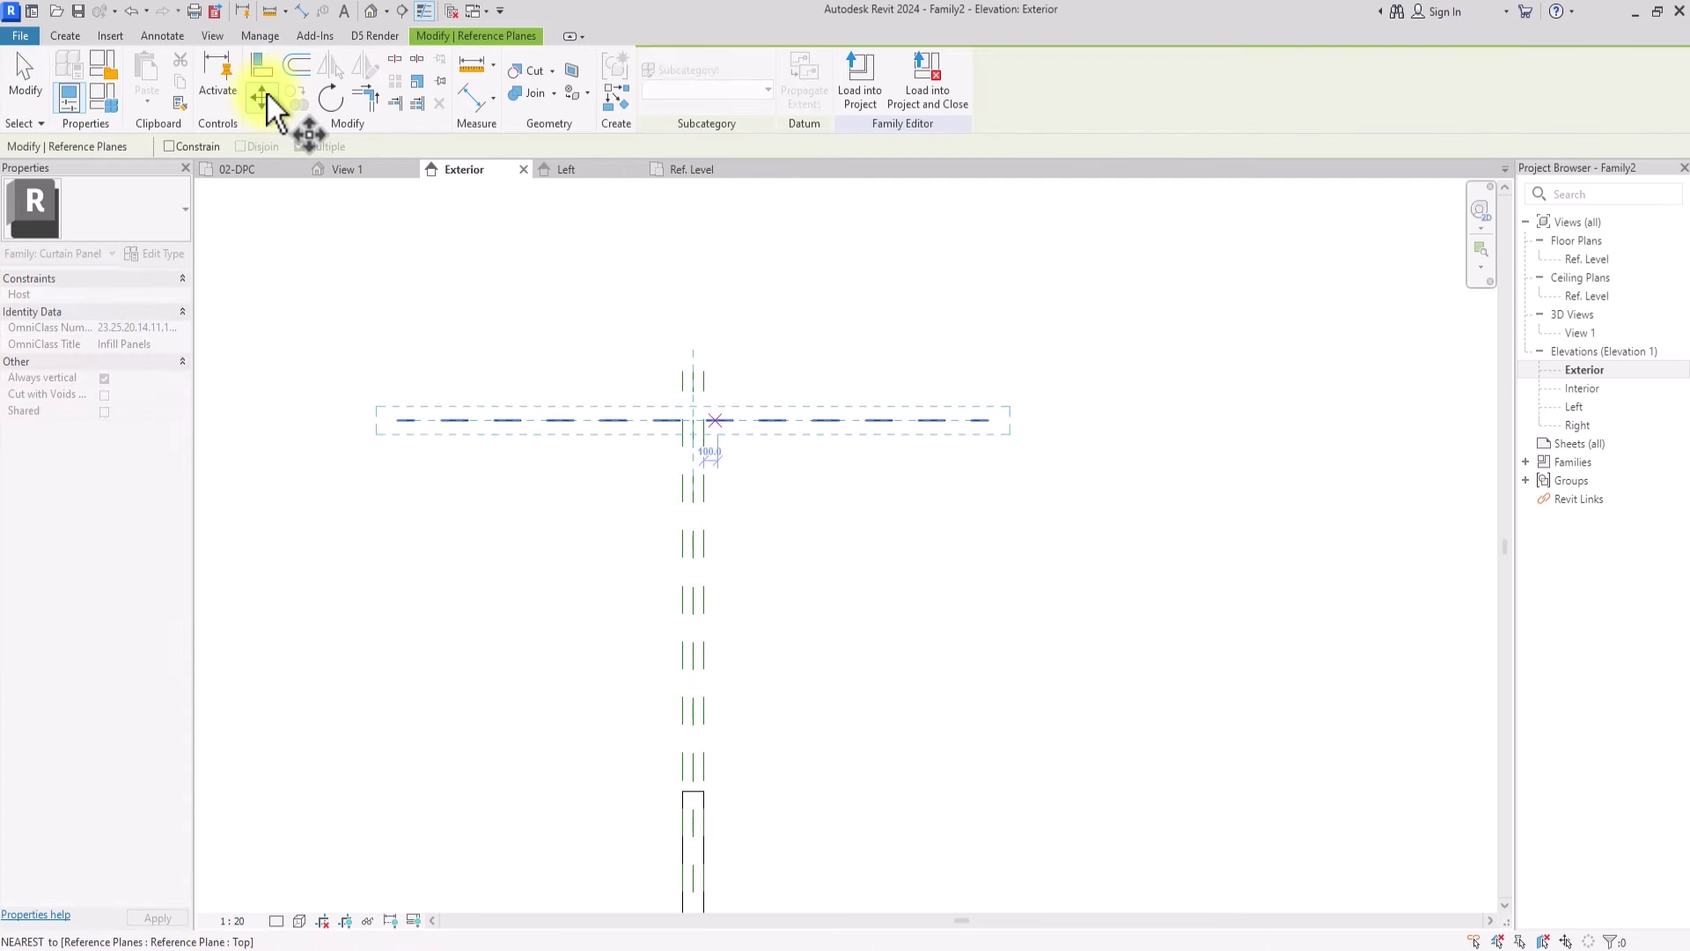
left_click(704, 431)
left_click(704, 785)
left_click(736, 827)
key("a")
key("l")
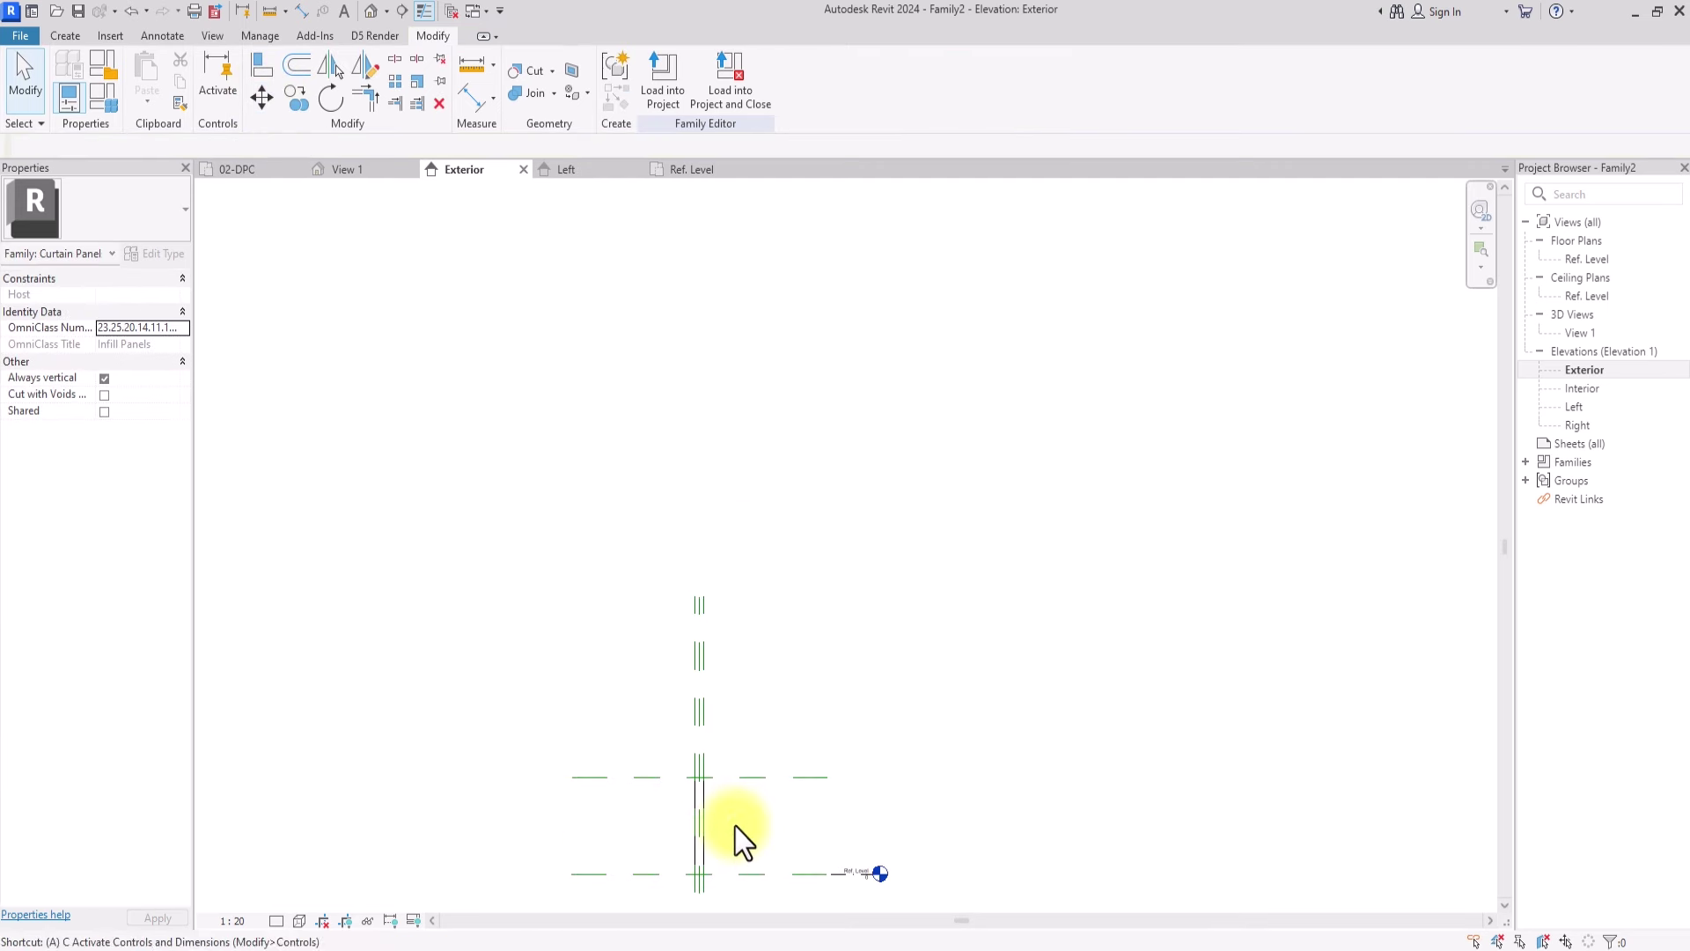
left_click(740, 779)
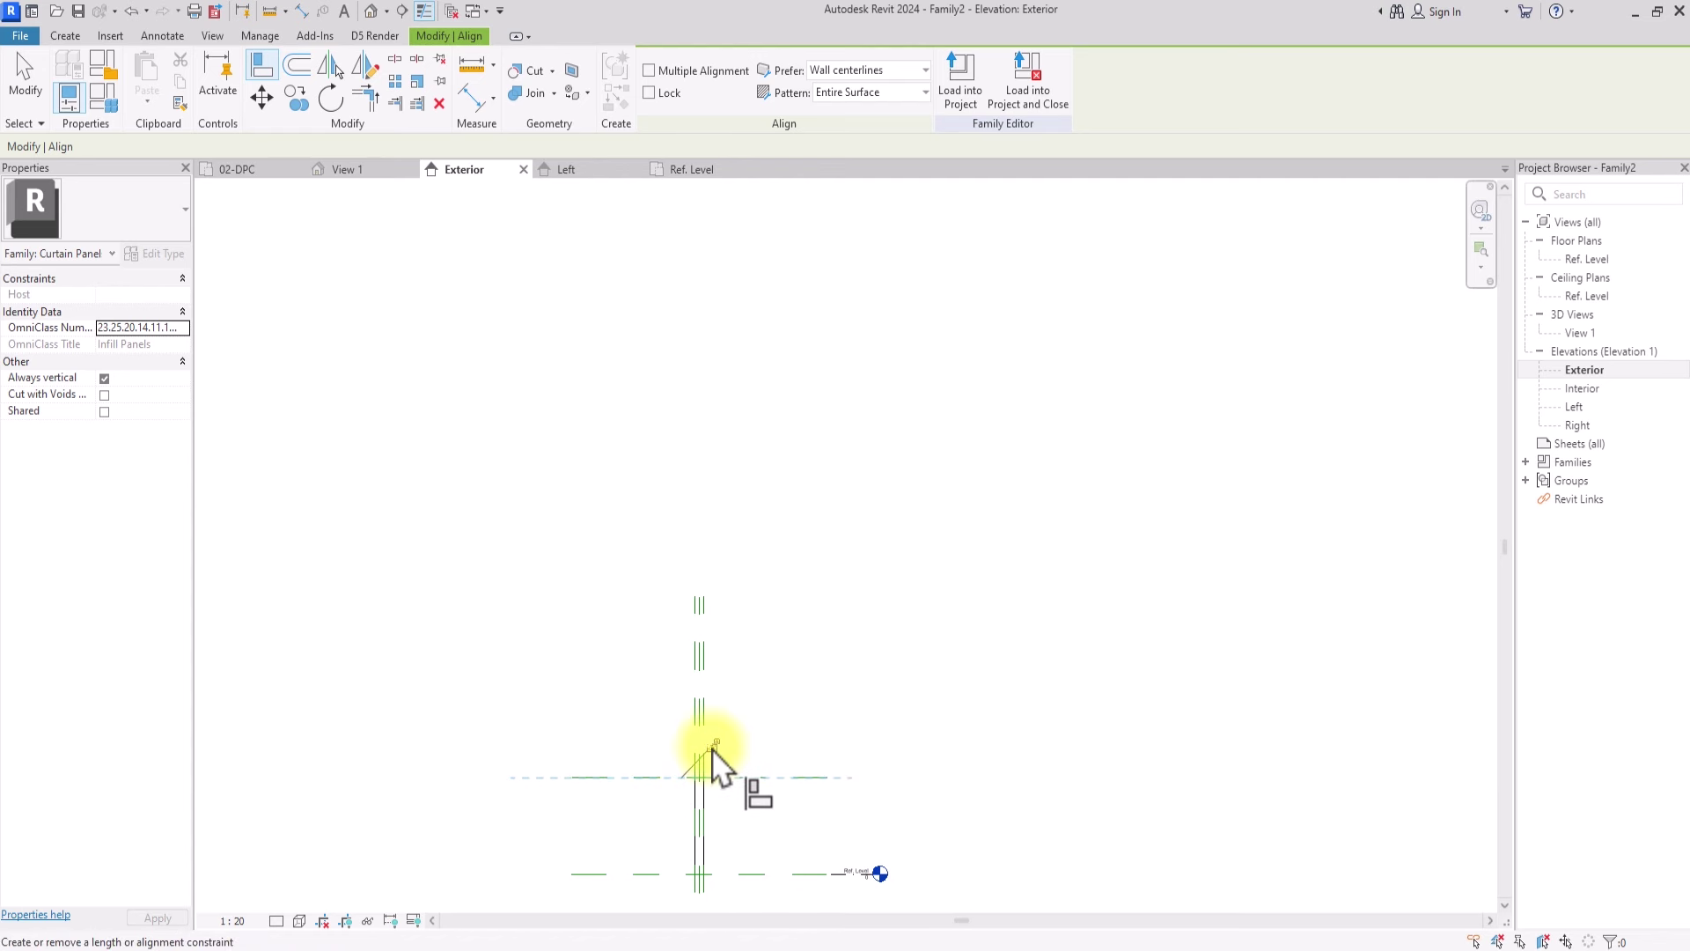
key("Escape")
scroll(713, 758, "down", 3)
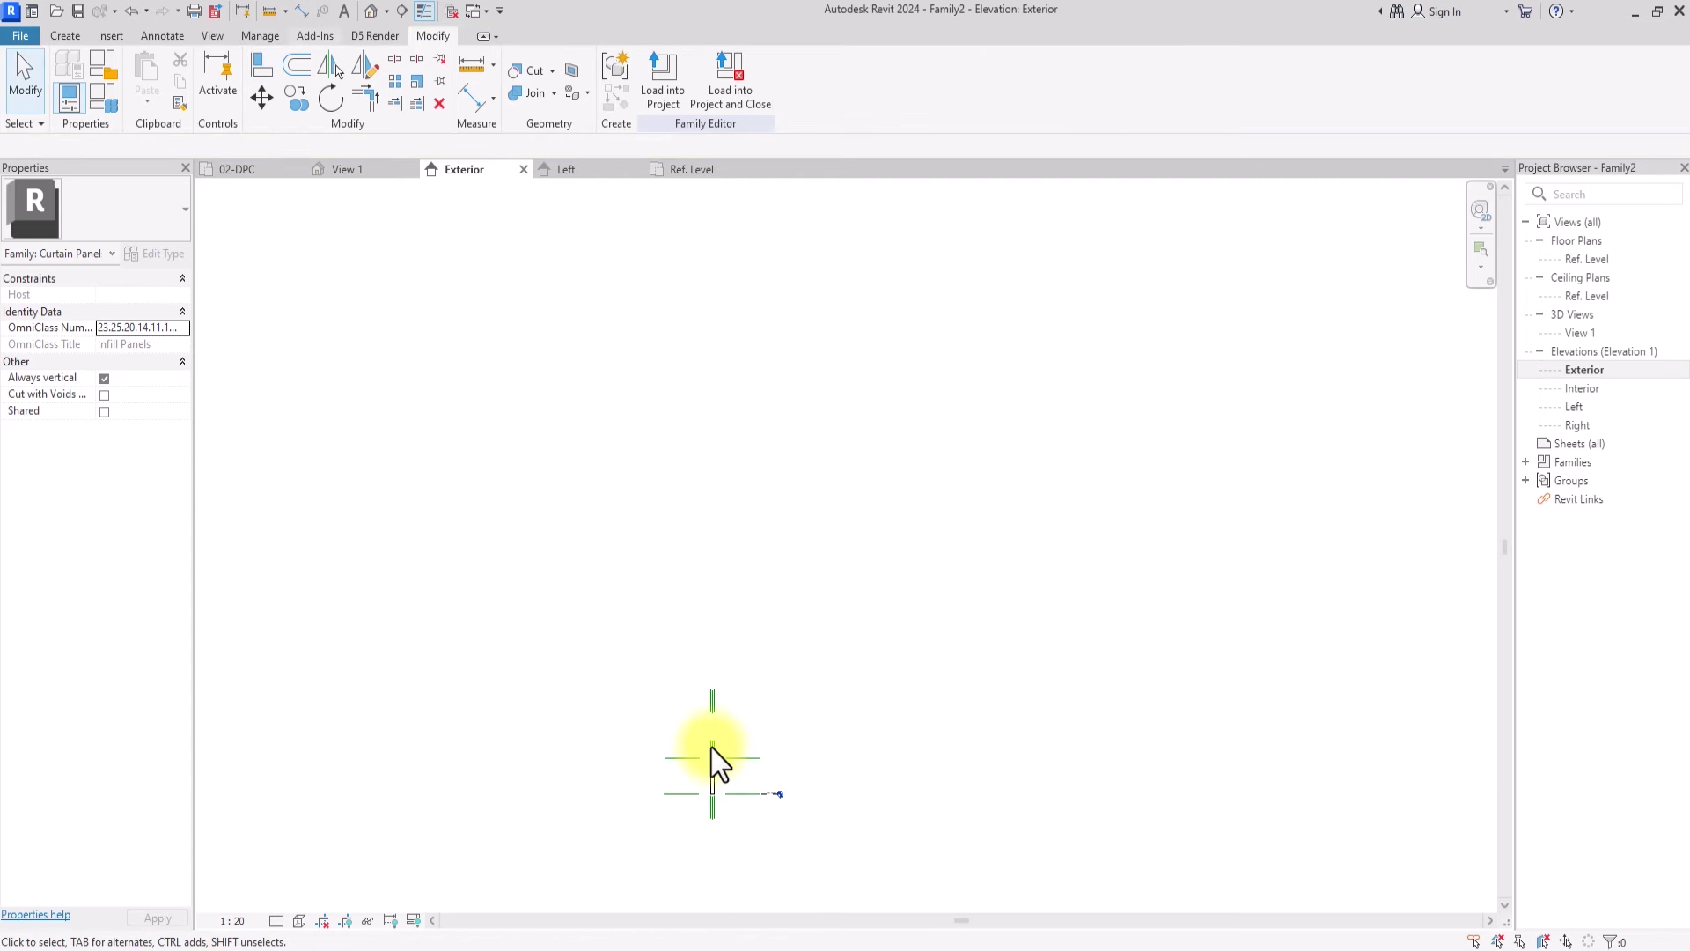
Step: Save the fin family over FIN MAIN.rfa and load it into the WRITERS RESIDENCE project
left_click(371, 11)
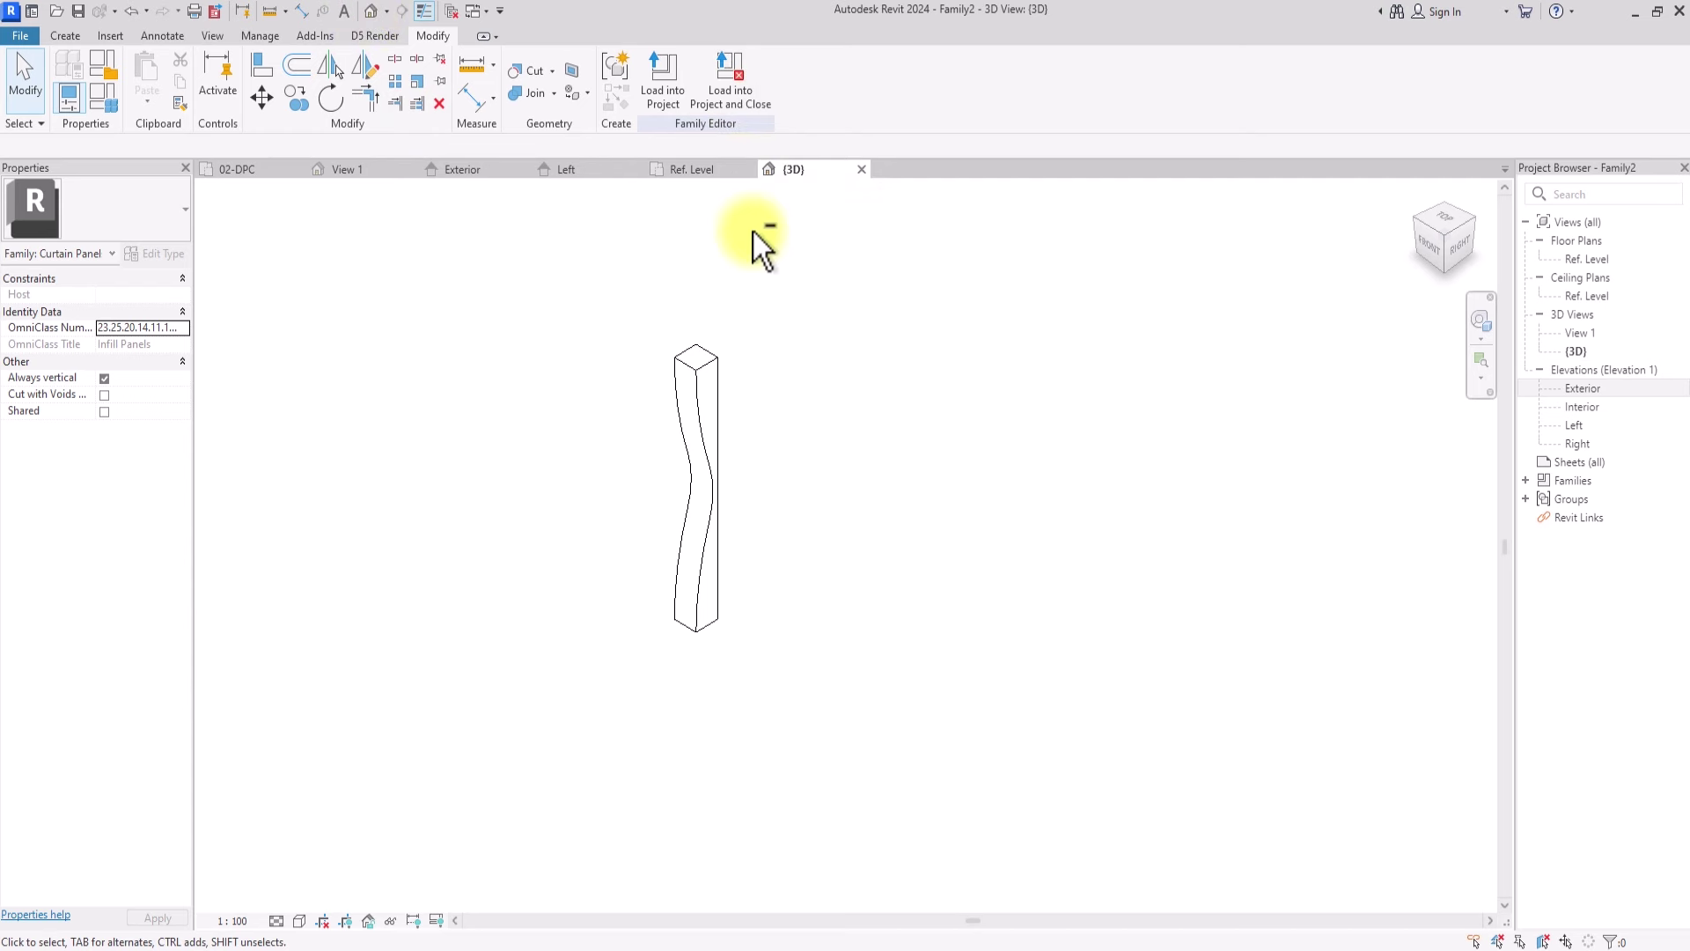
key("ctrl+s")
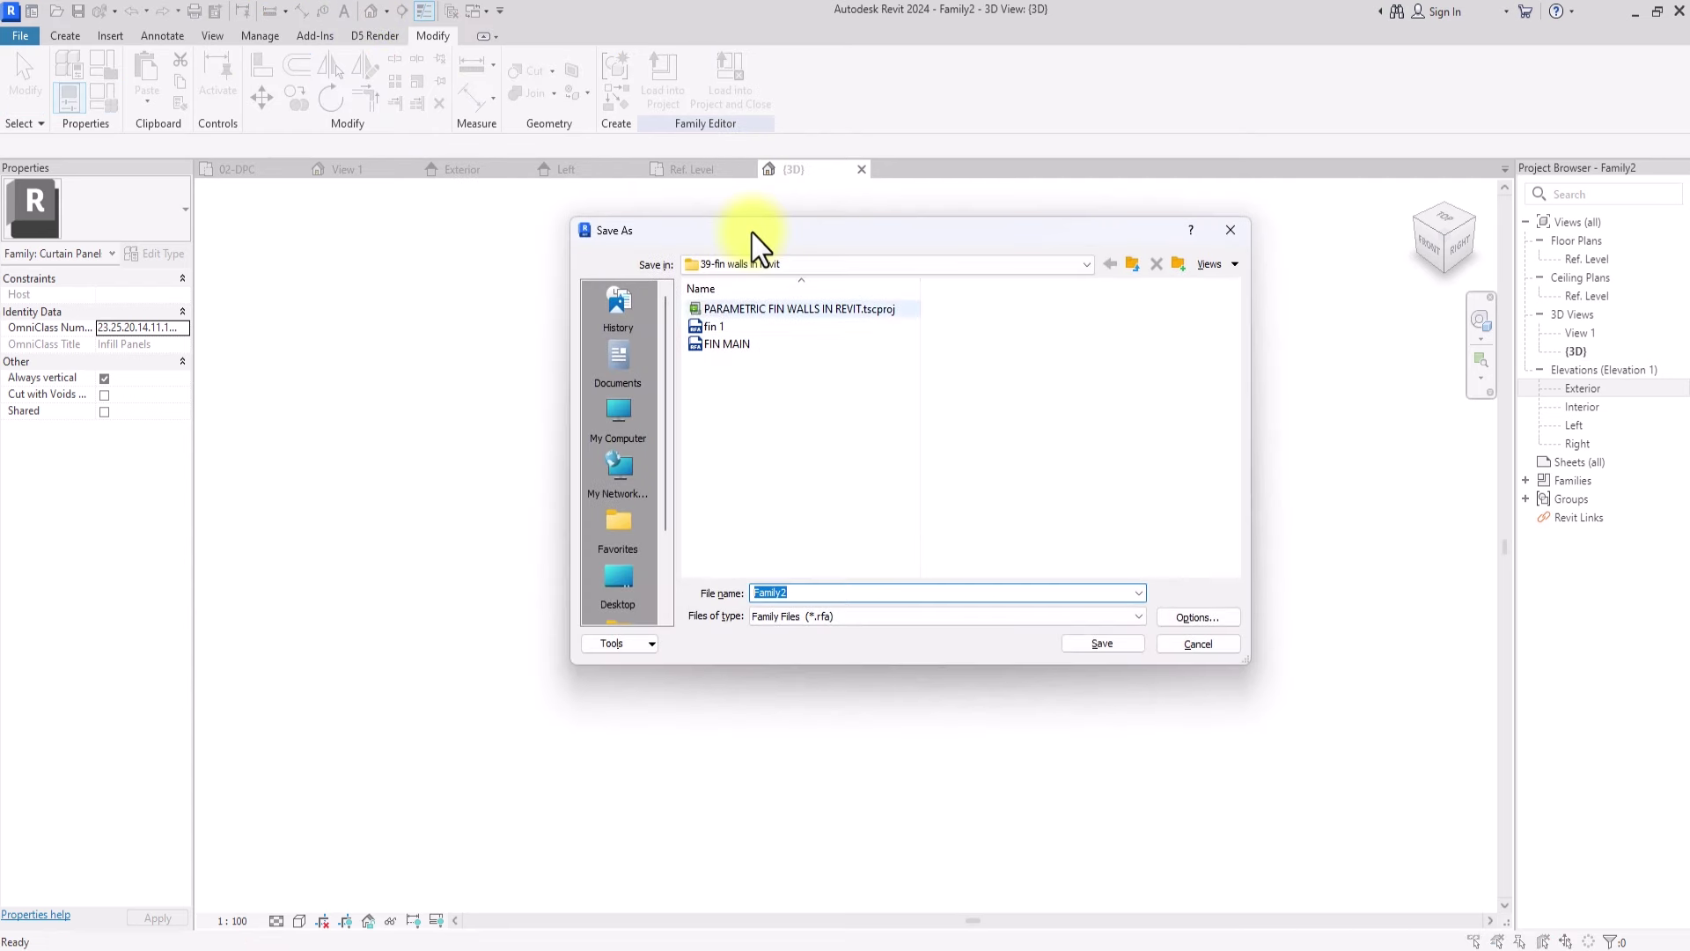
left_click(730, 350)
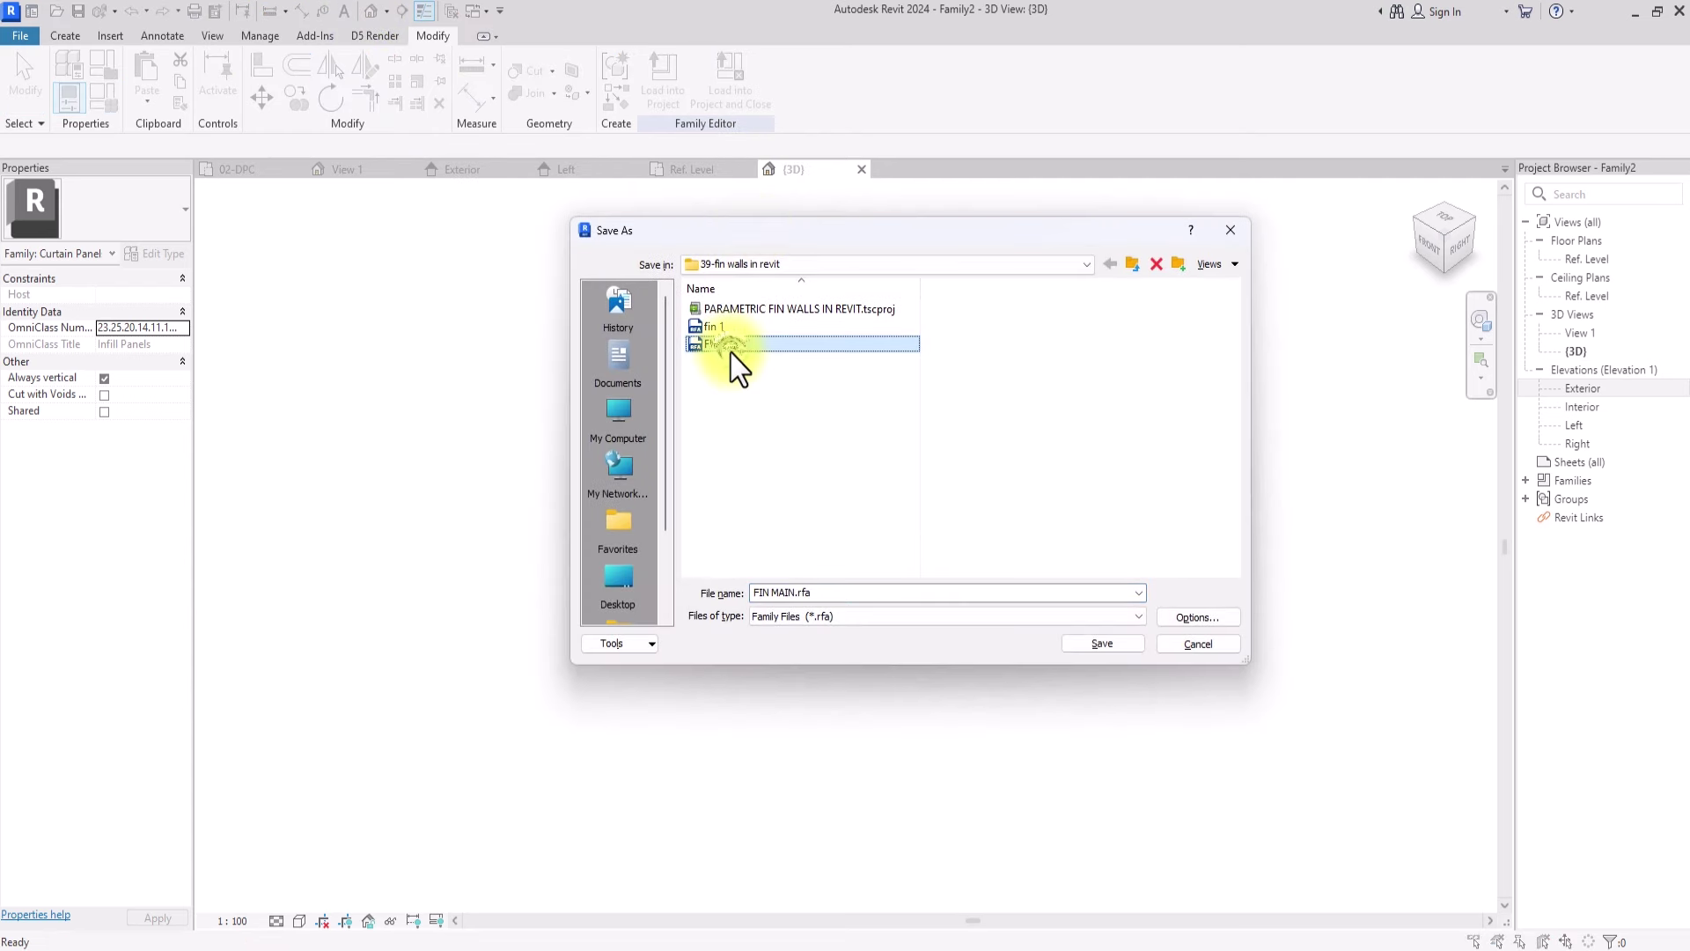
left_click(1102, 644)
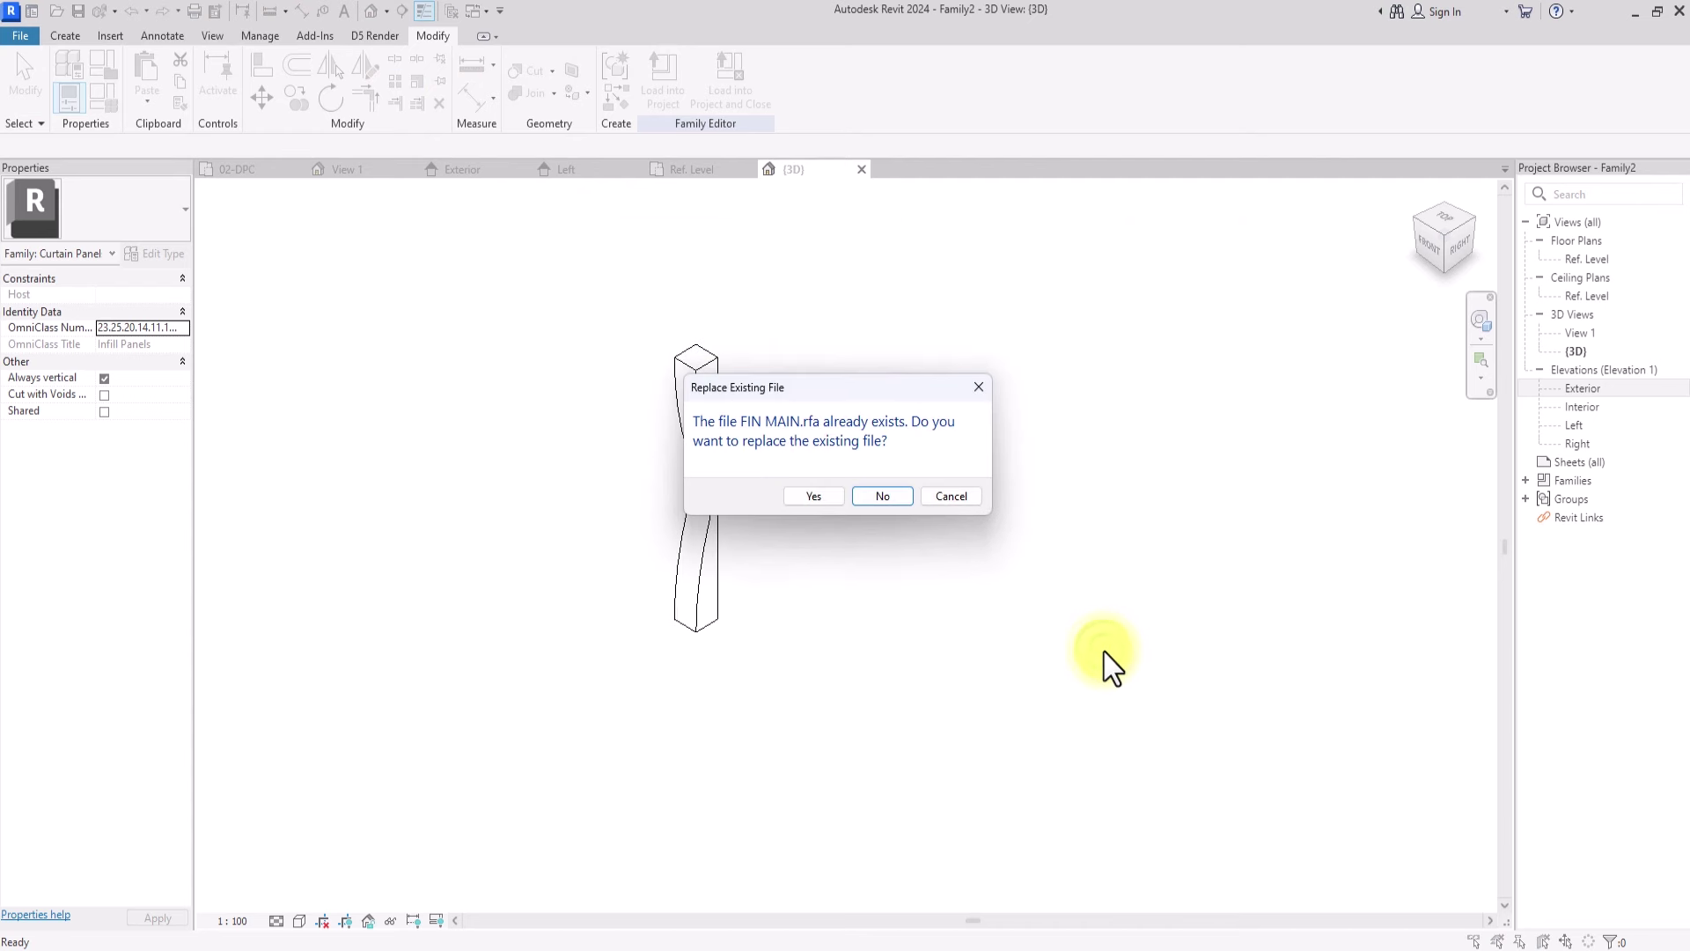
left_click(824, 500)
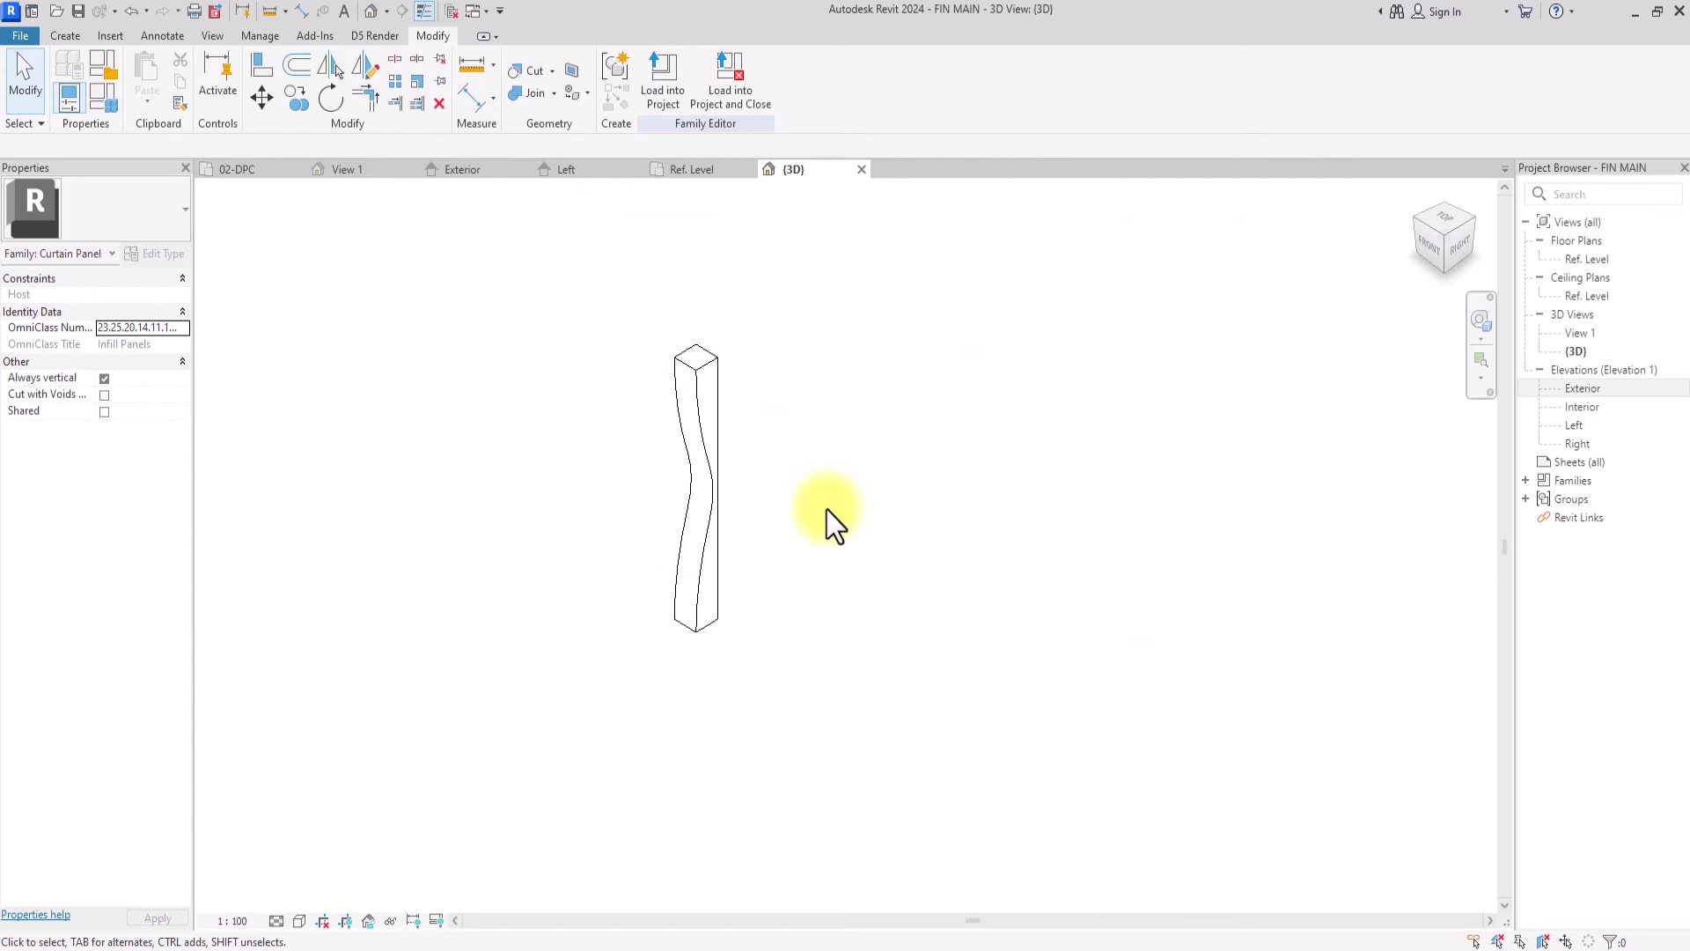
left_click(734, 86)
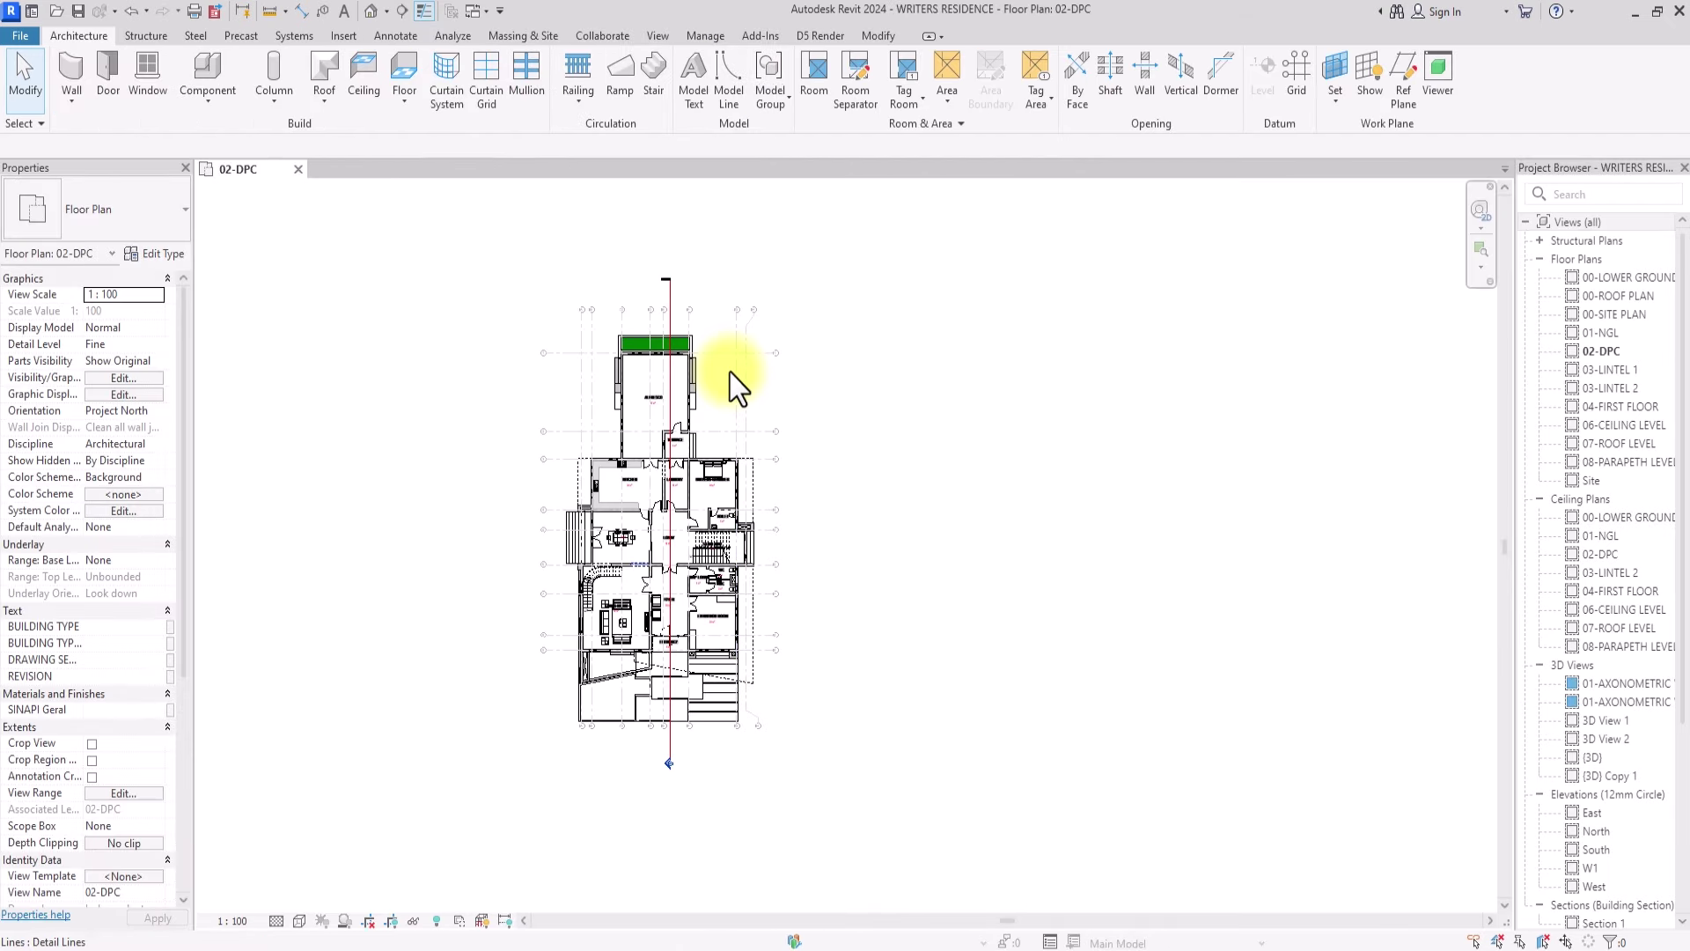
Step: Open the 01-NGL floor plan, pan to the paved area and start a new wall
scroll(731, 372, "down", 3, "ctrl")
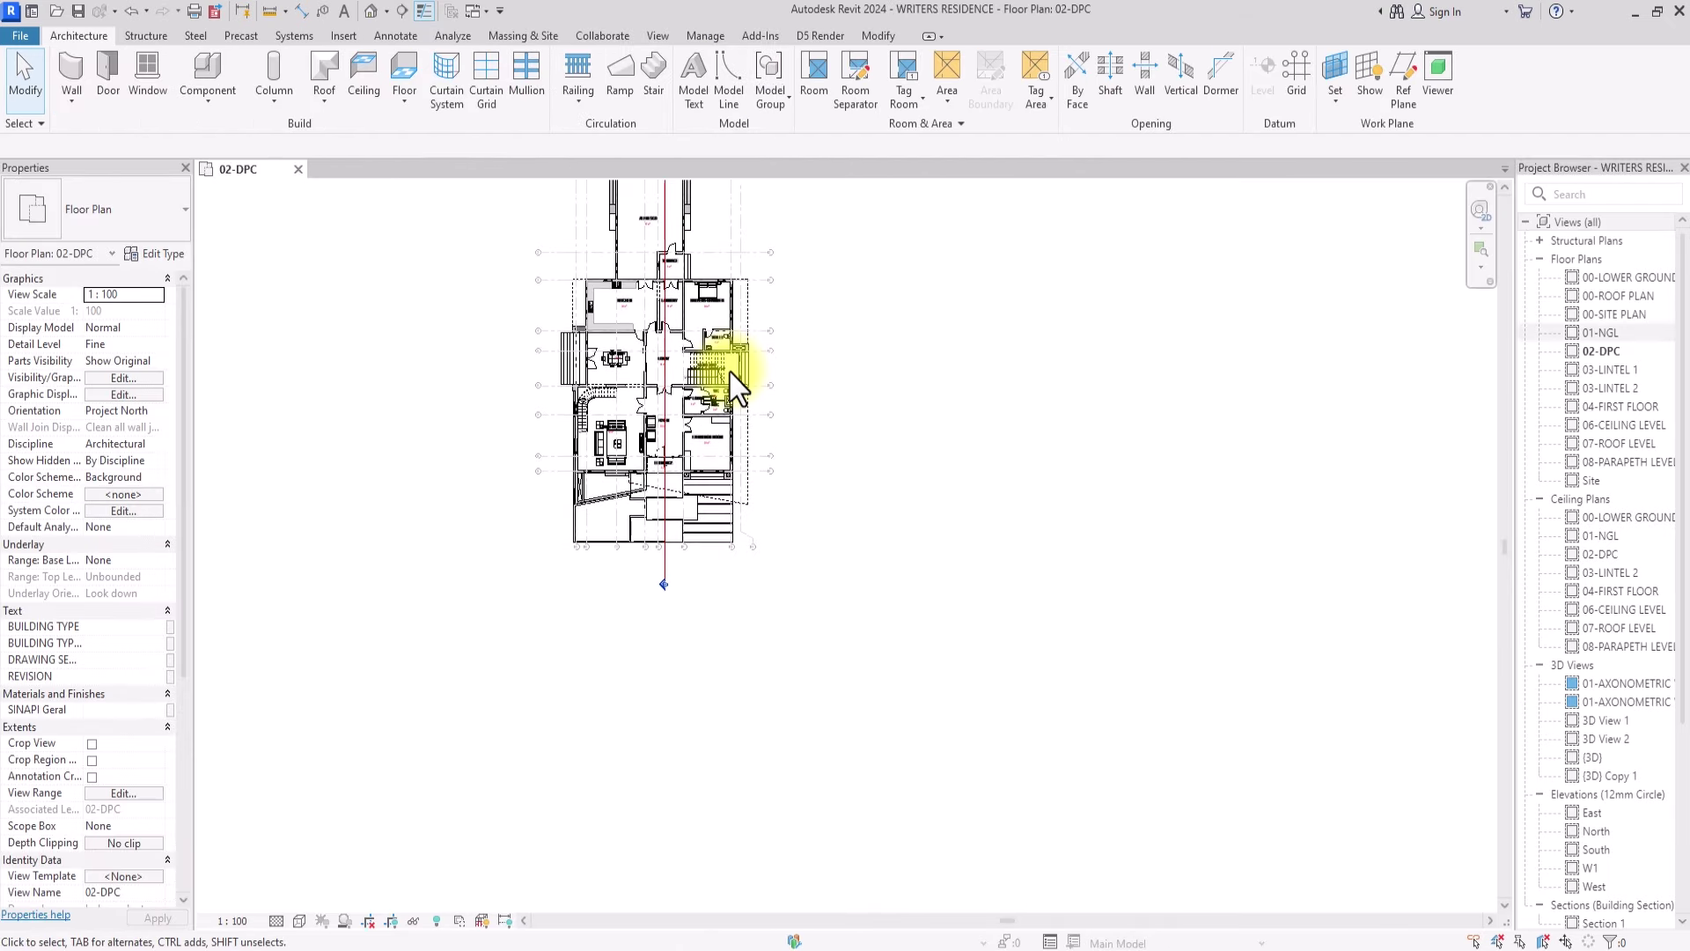
left_click(1608, 338)
double_click(1607, 338)
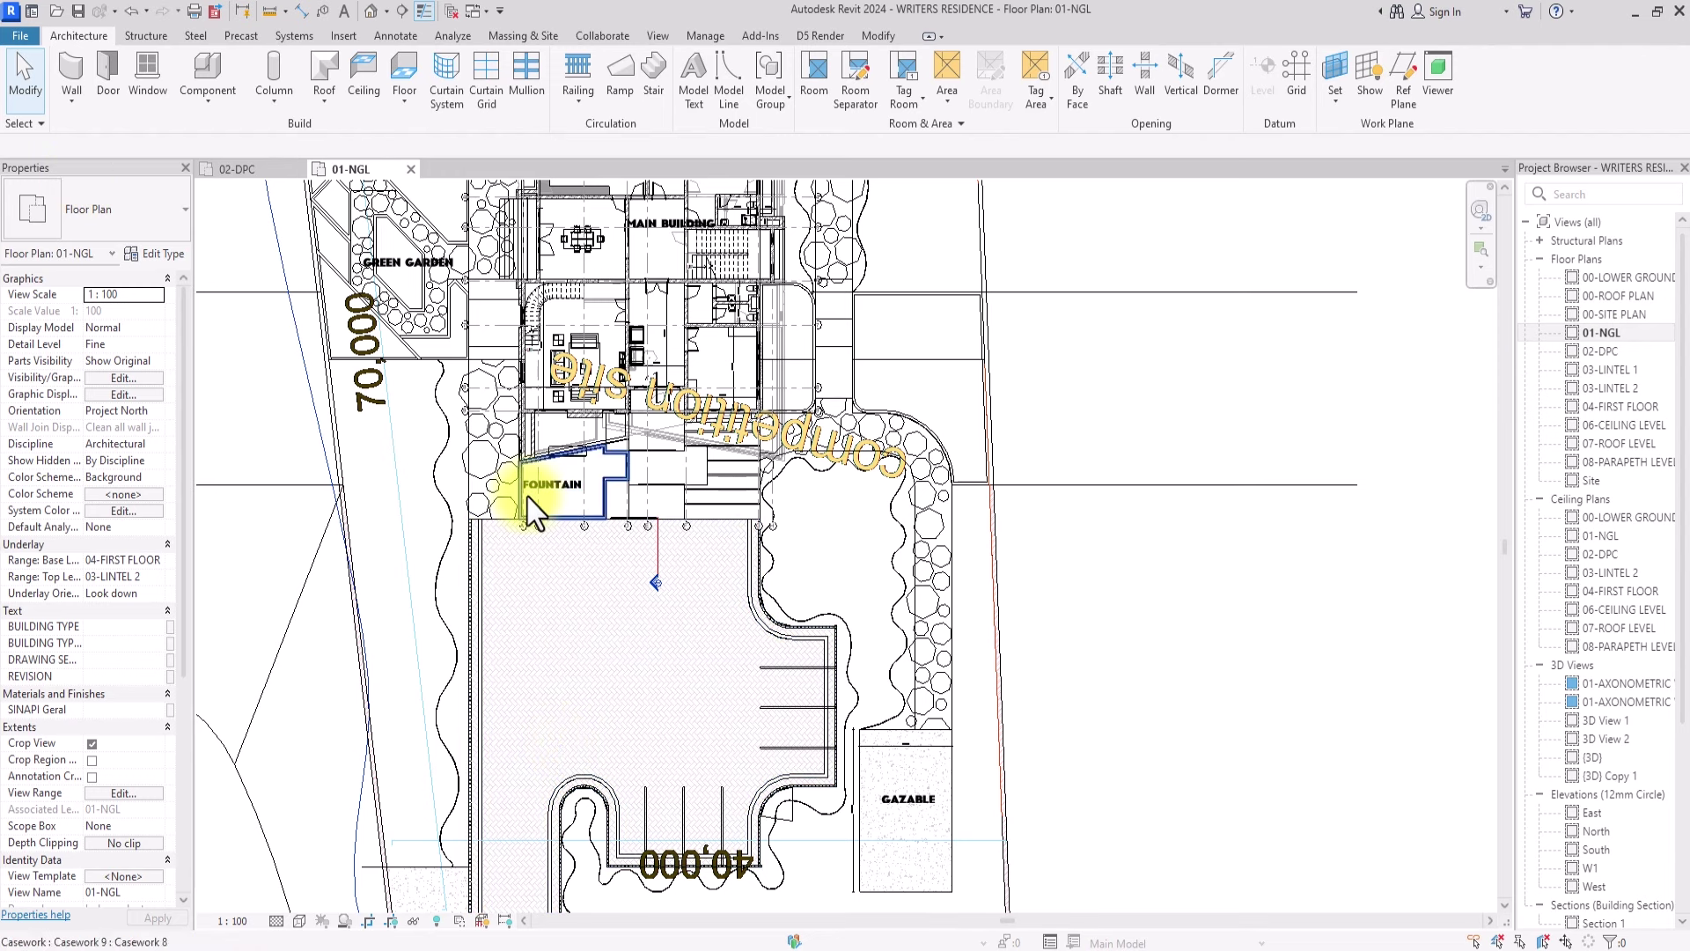
scroll(535, 511, "right", 1, "shift")
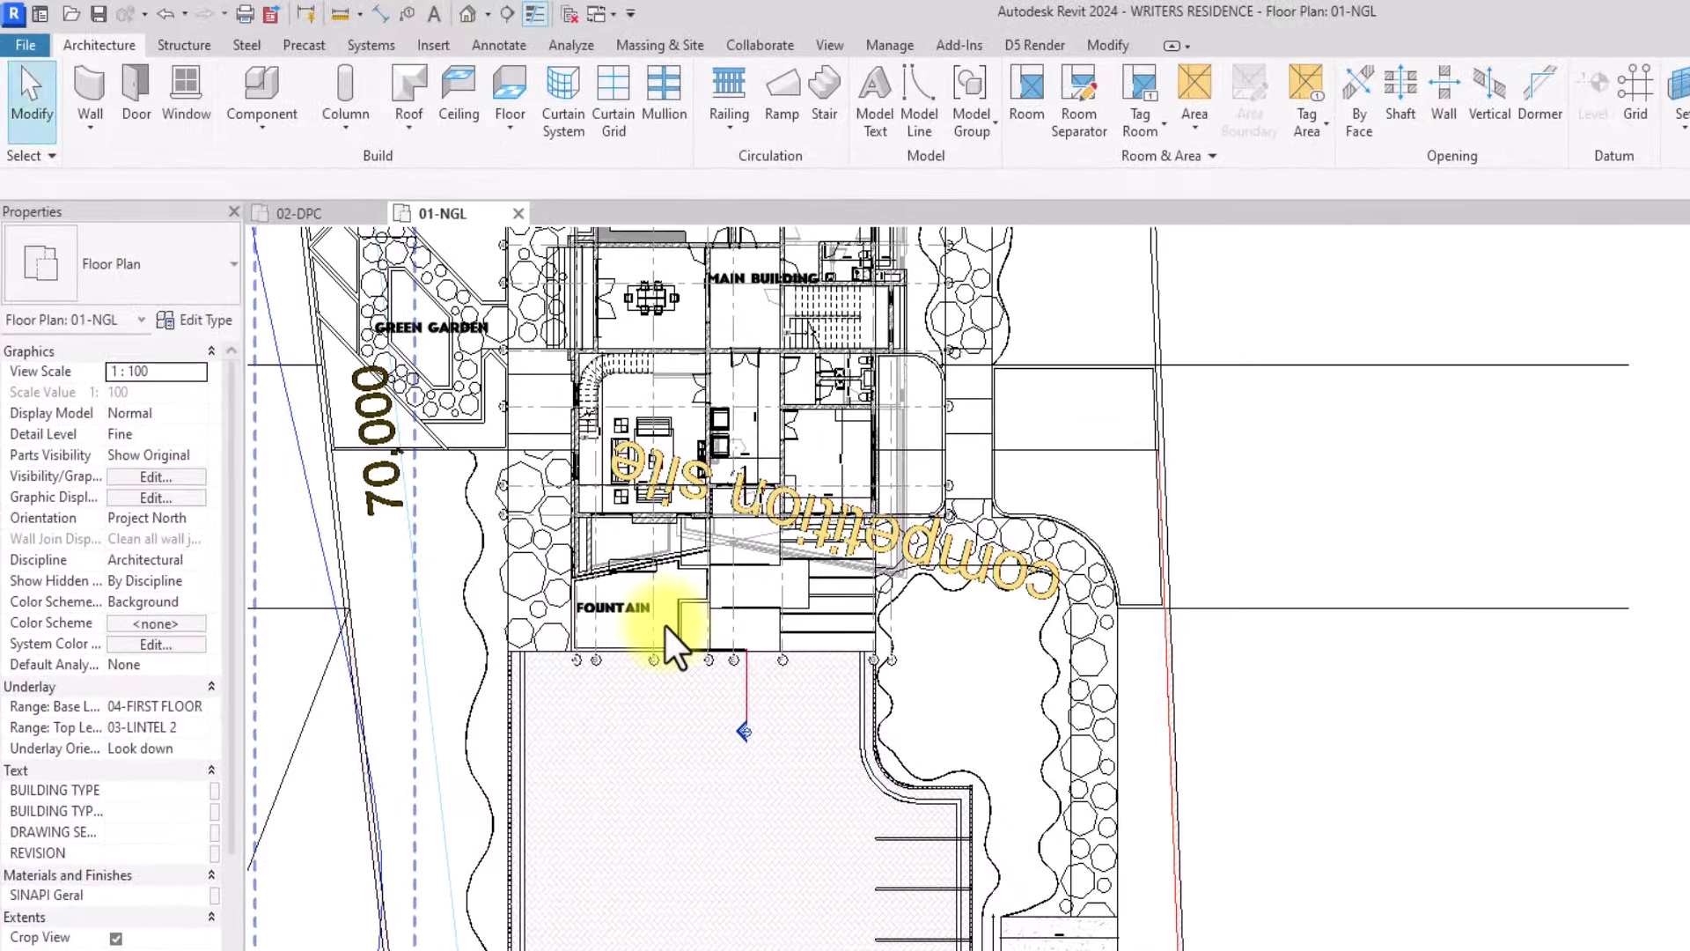
left_click(90, 88)
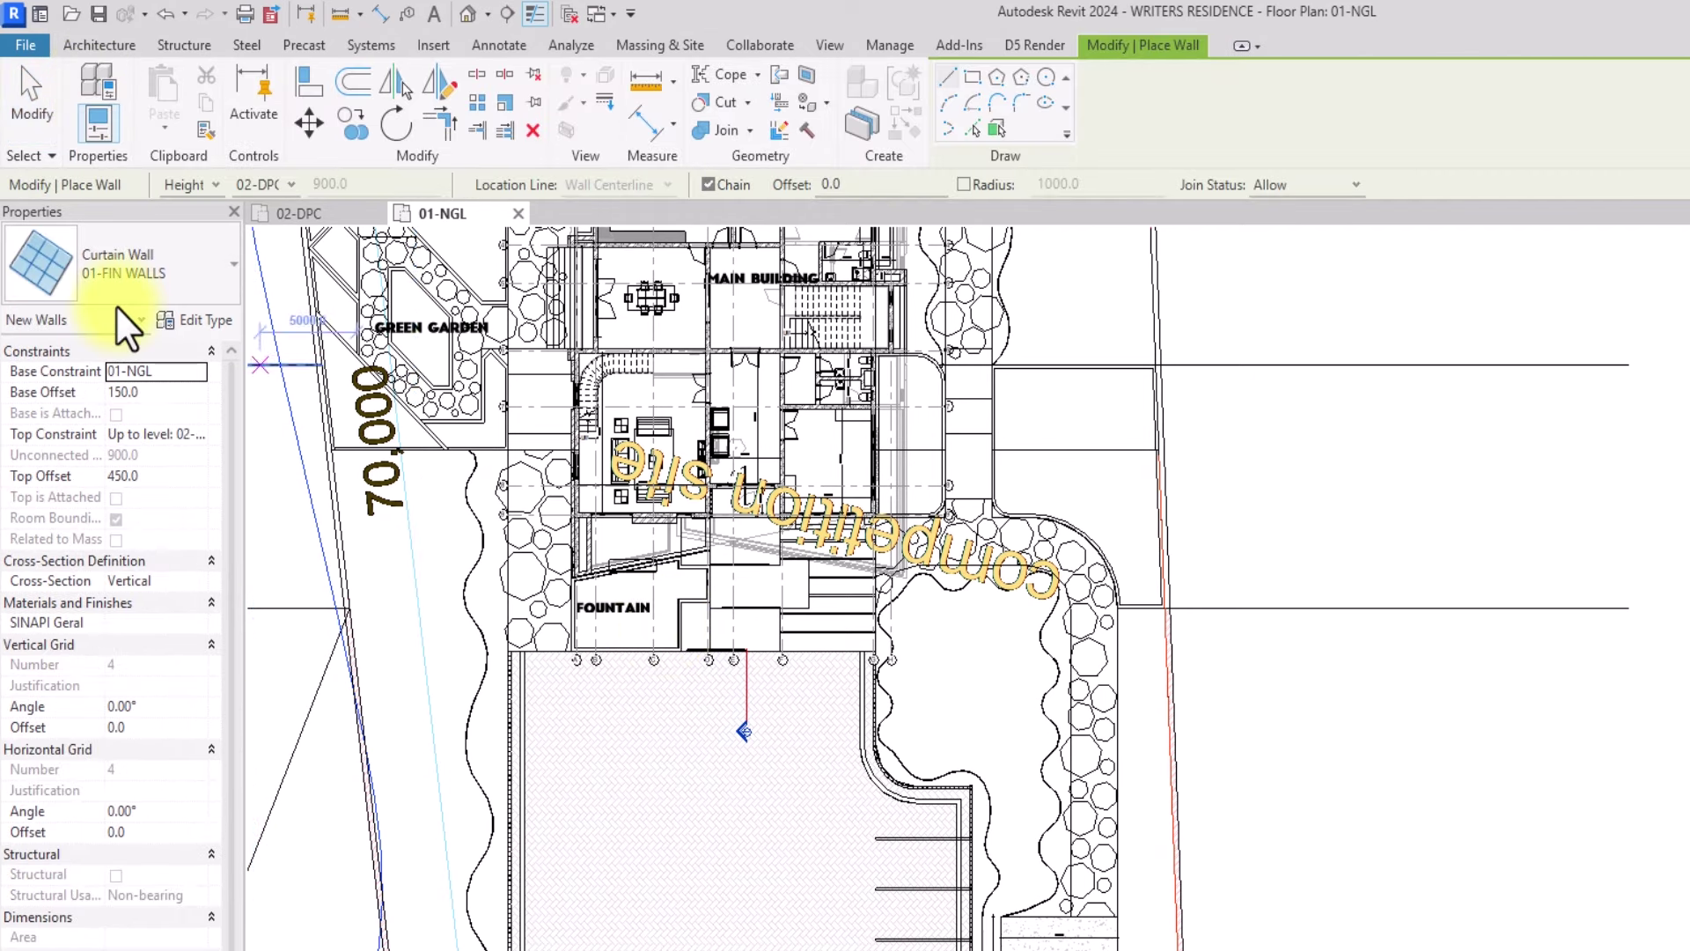
Step: Set the wall's base offset to 0 and make it unconnected, 4500 high
left_click(168, 398)
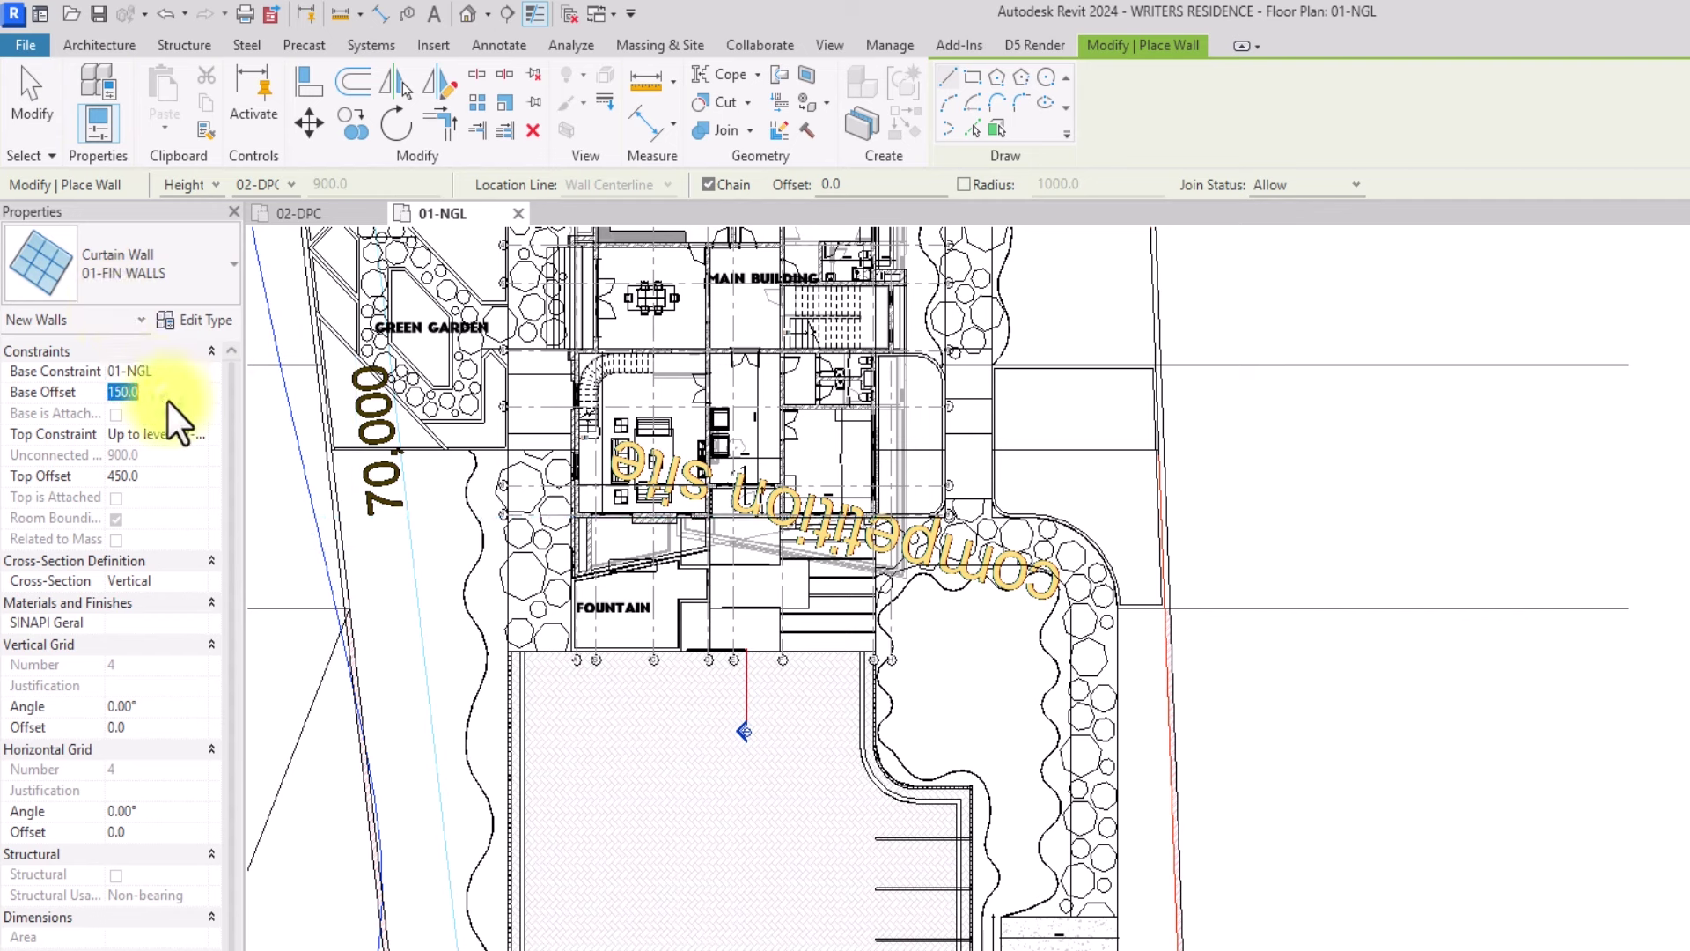
type("0")
left_click(204, 436)
left_click(155, 458)
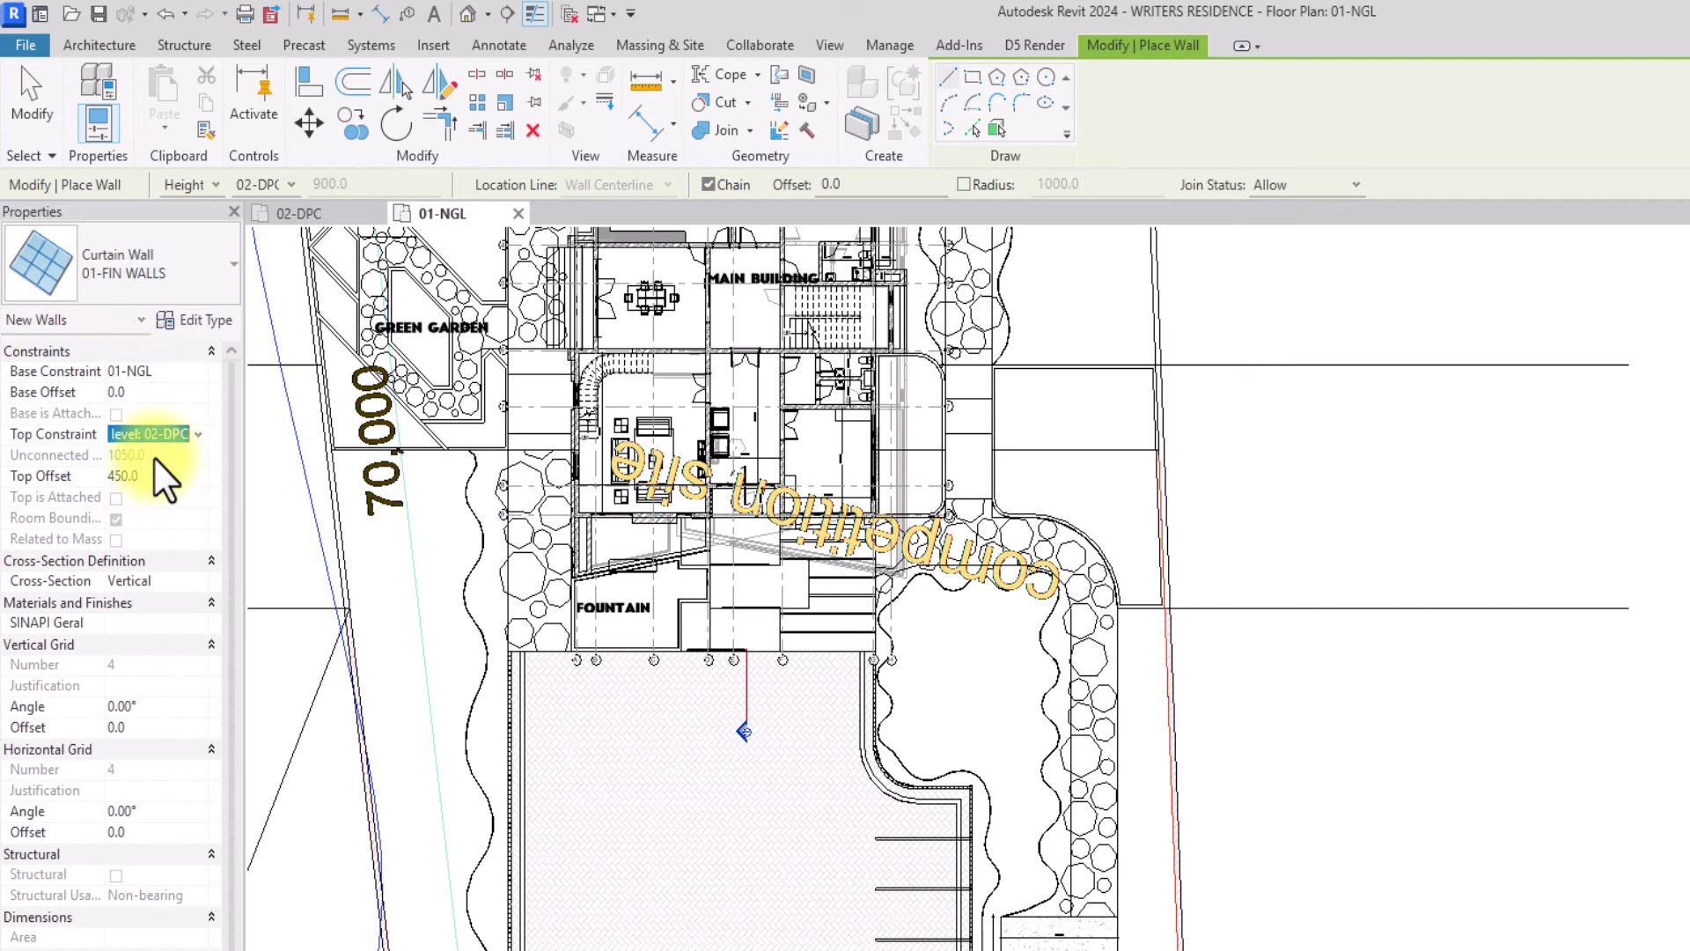
left_click(201, 436)
left_click(162, 465)
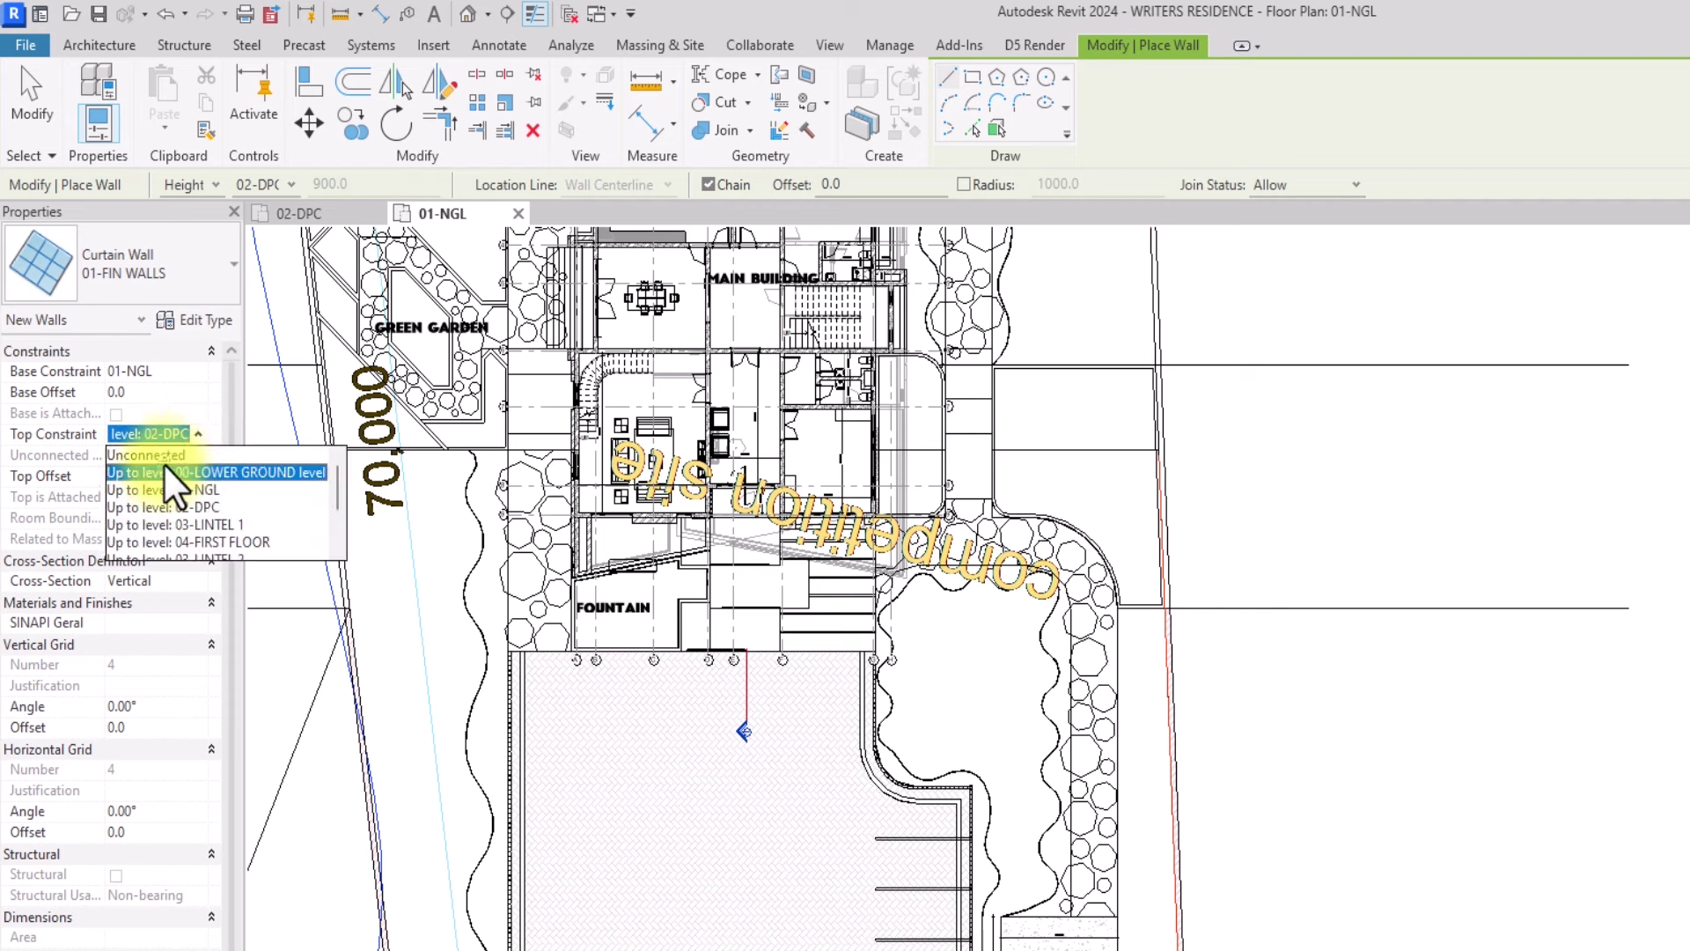
left_click(188, 438)
left_click(164, 456)
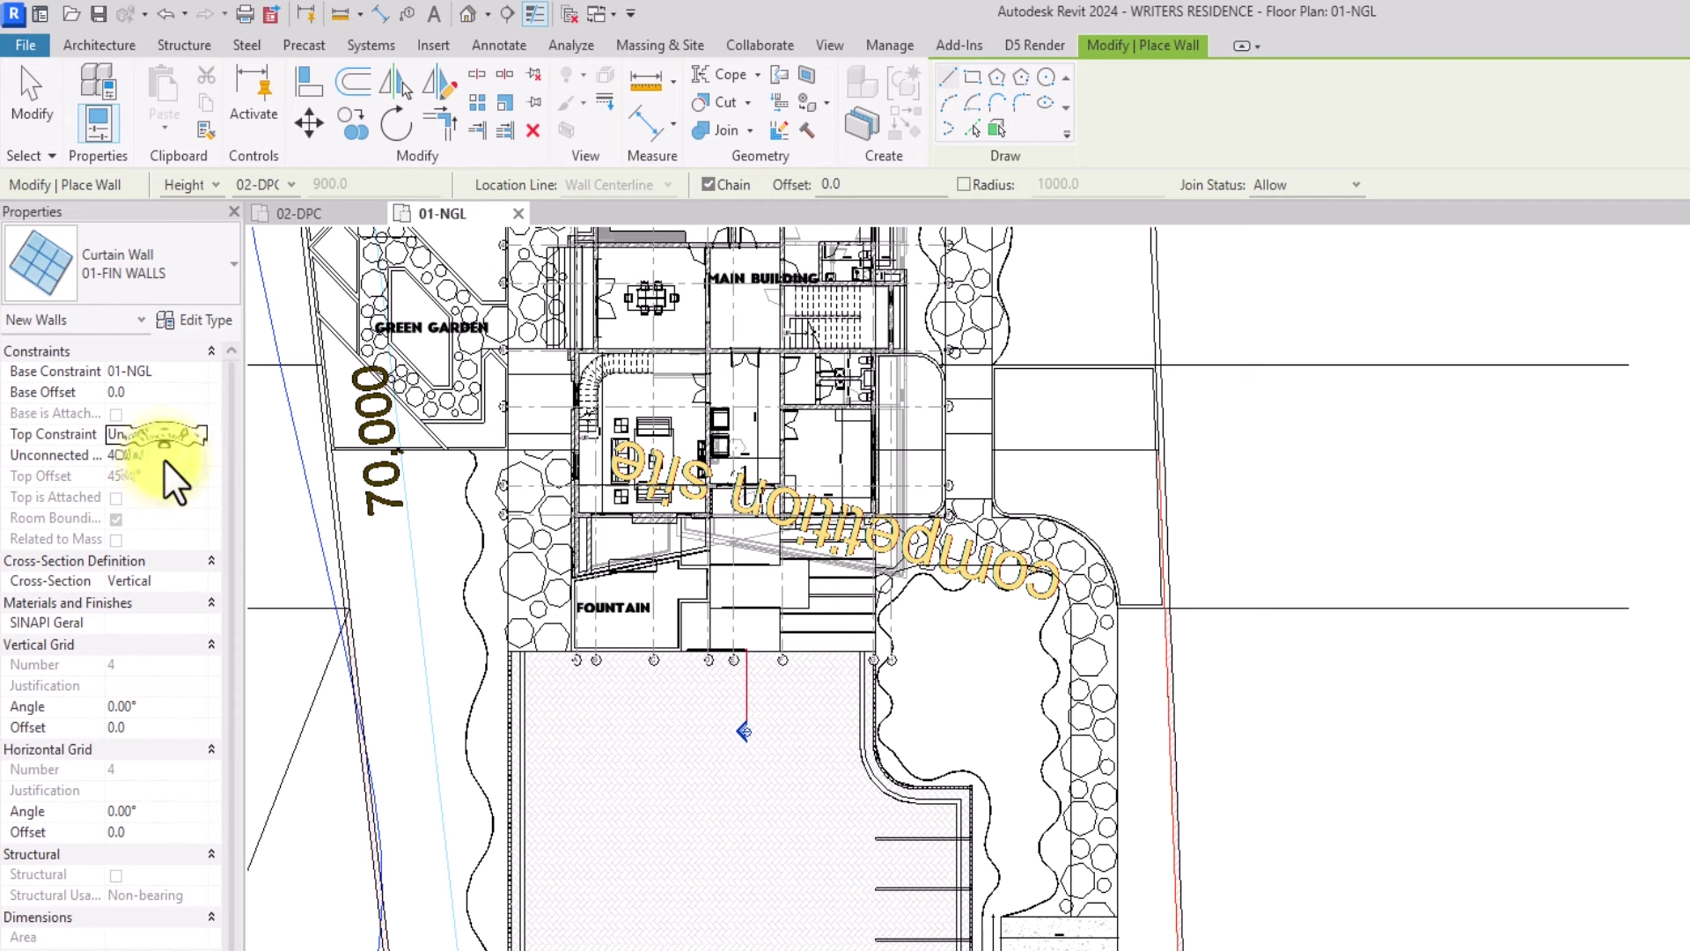
left_click(175, 456)
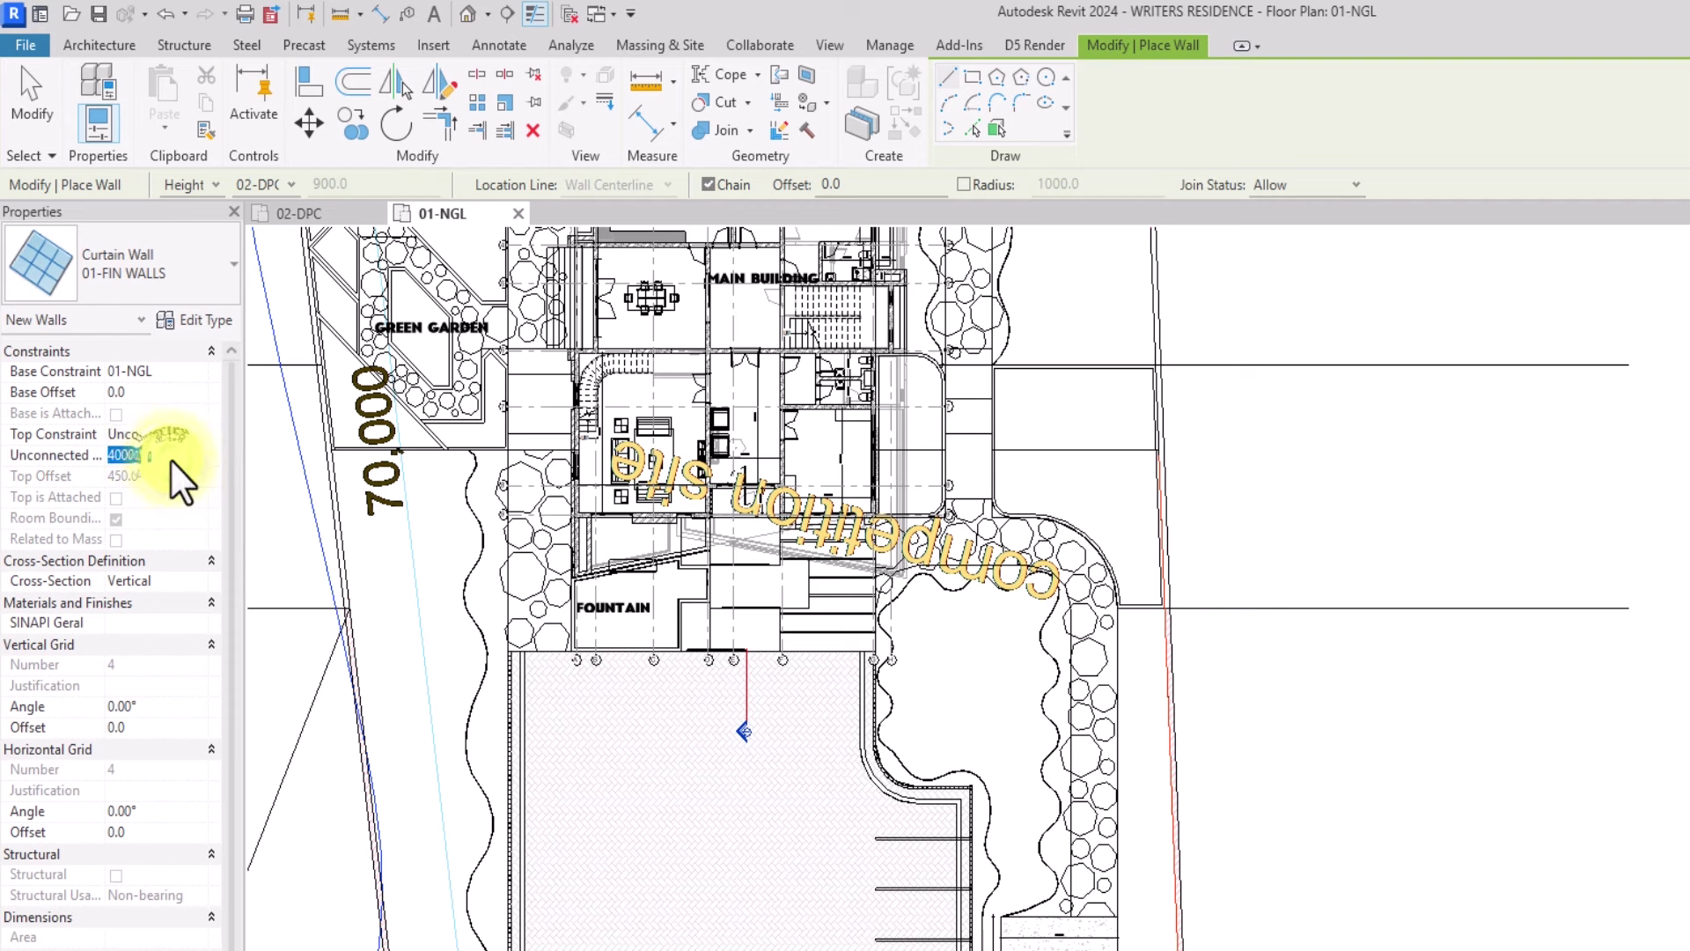
type("4500")
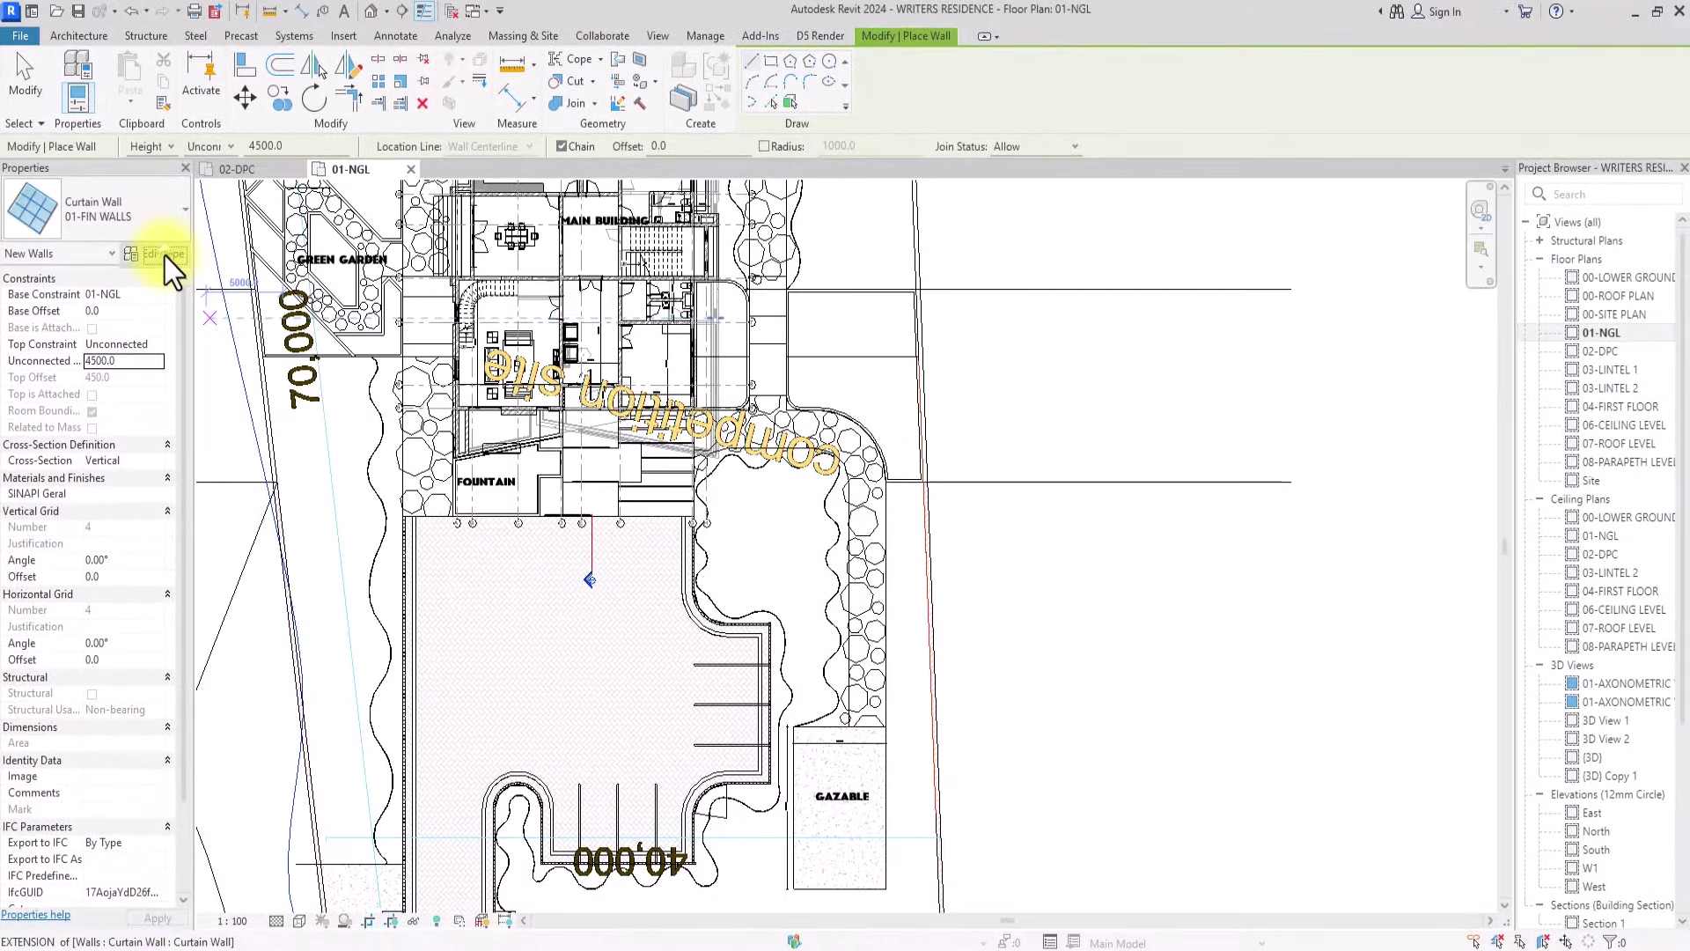
Step: Make both grid layouts Fixed Distance with 225 vertical grid spacing in the wall type
left_click(164, 255)
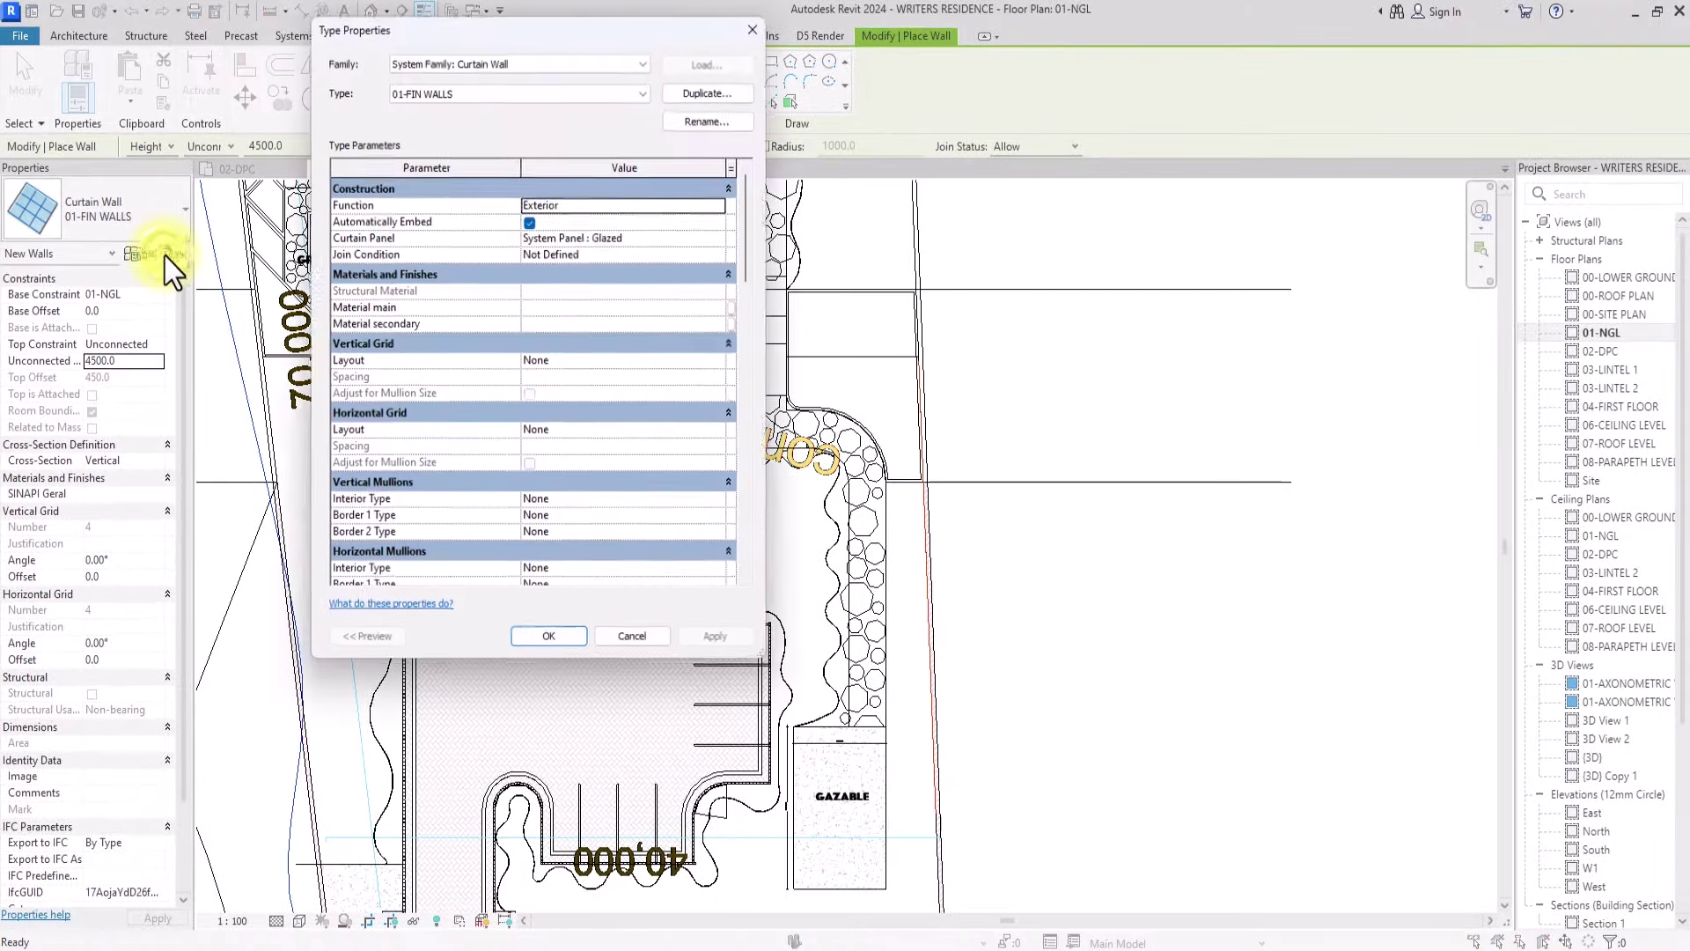
left_click(726, 362)
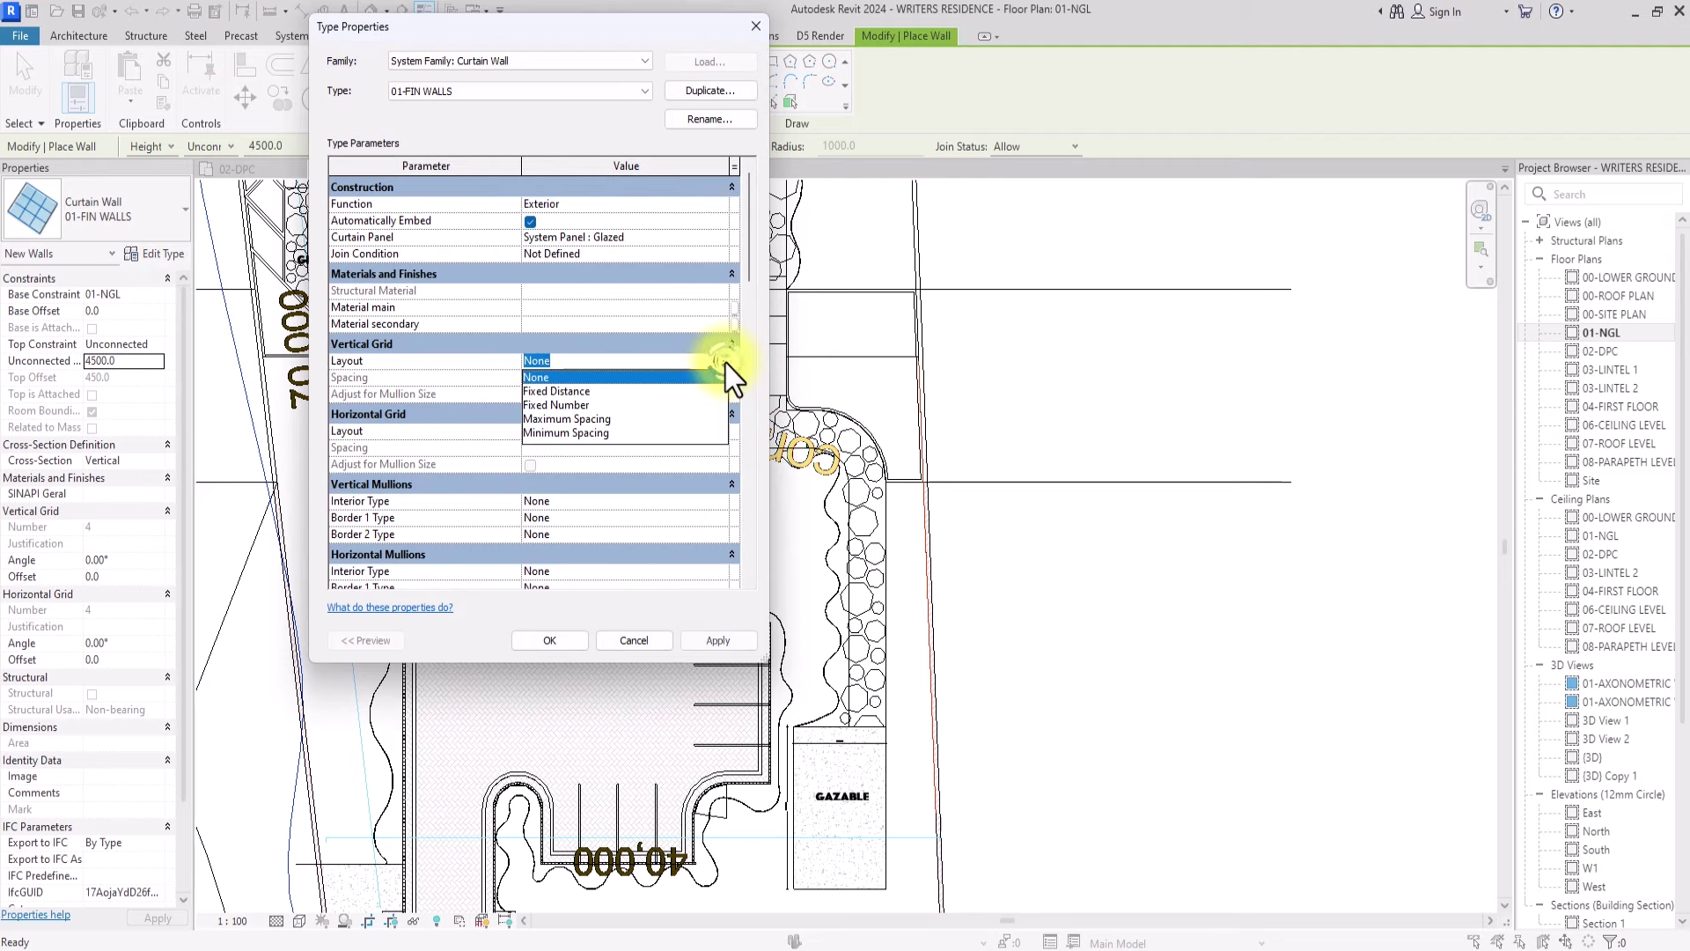
left_click(567, 393)
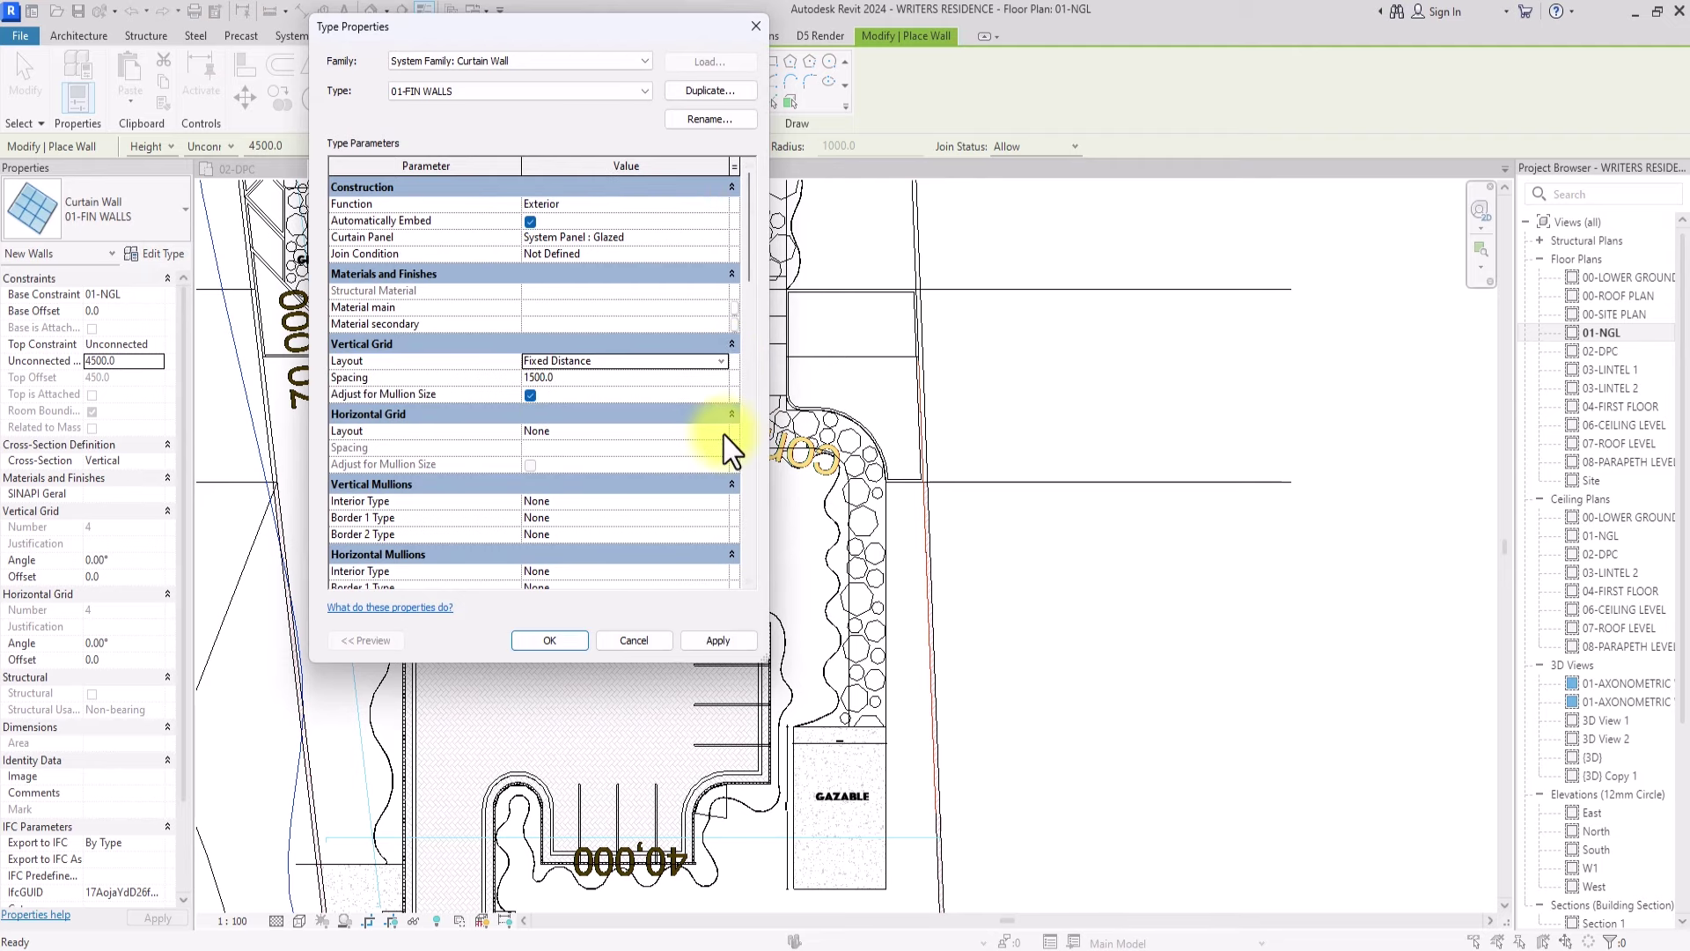
left_click(723, 435)
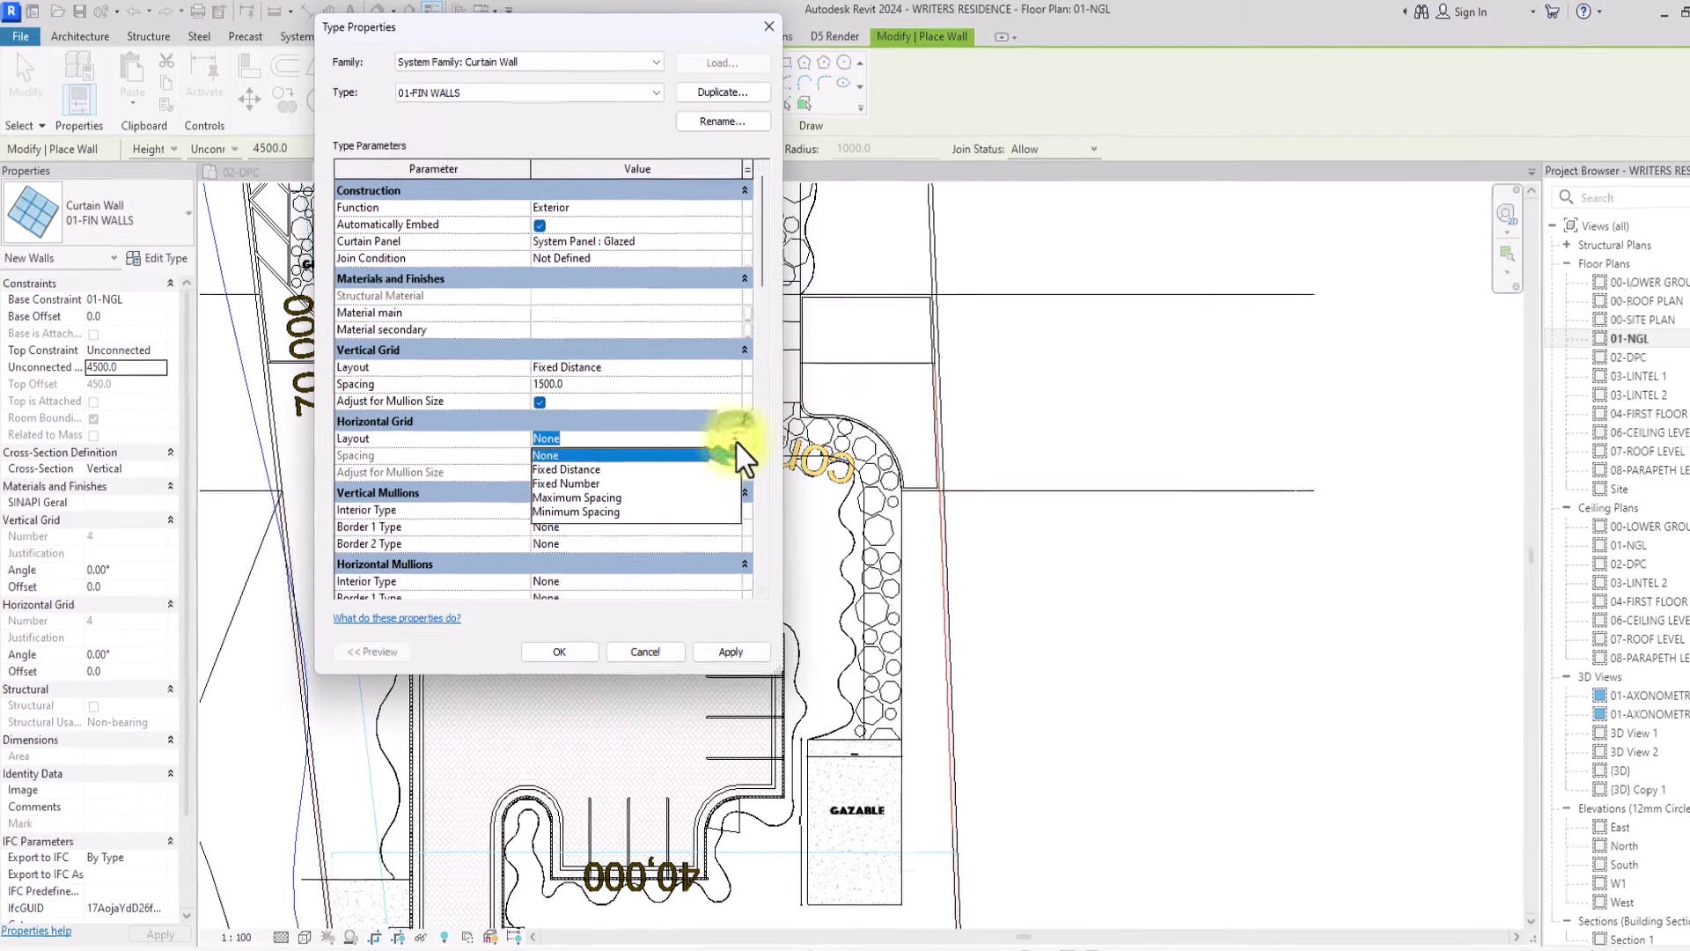
left_click(704, 469)
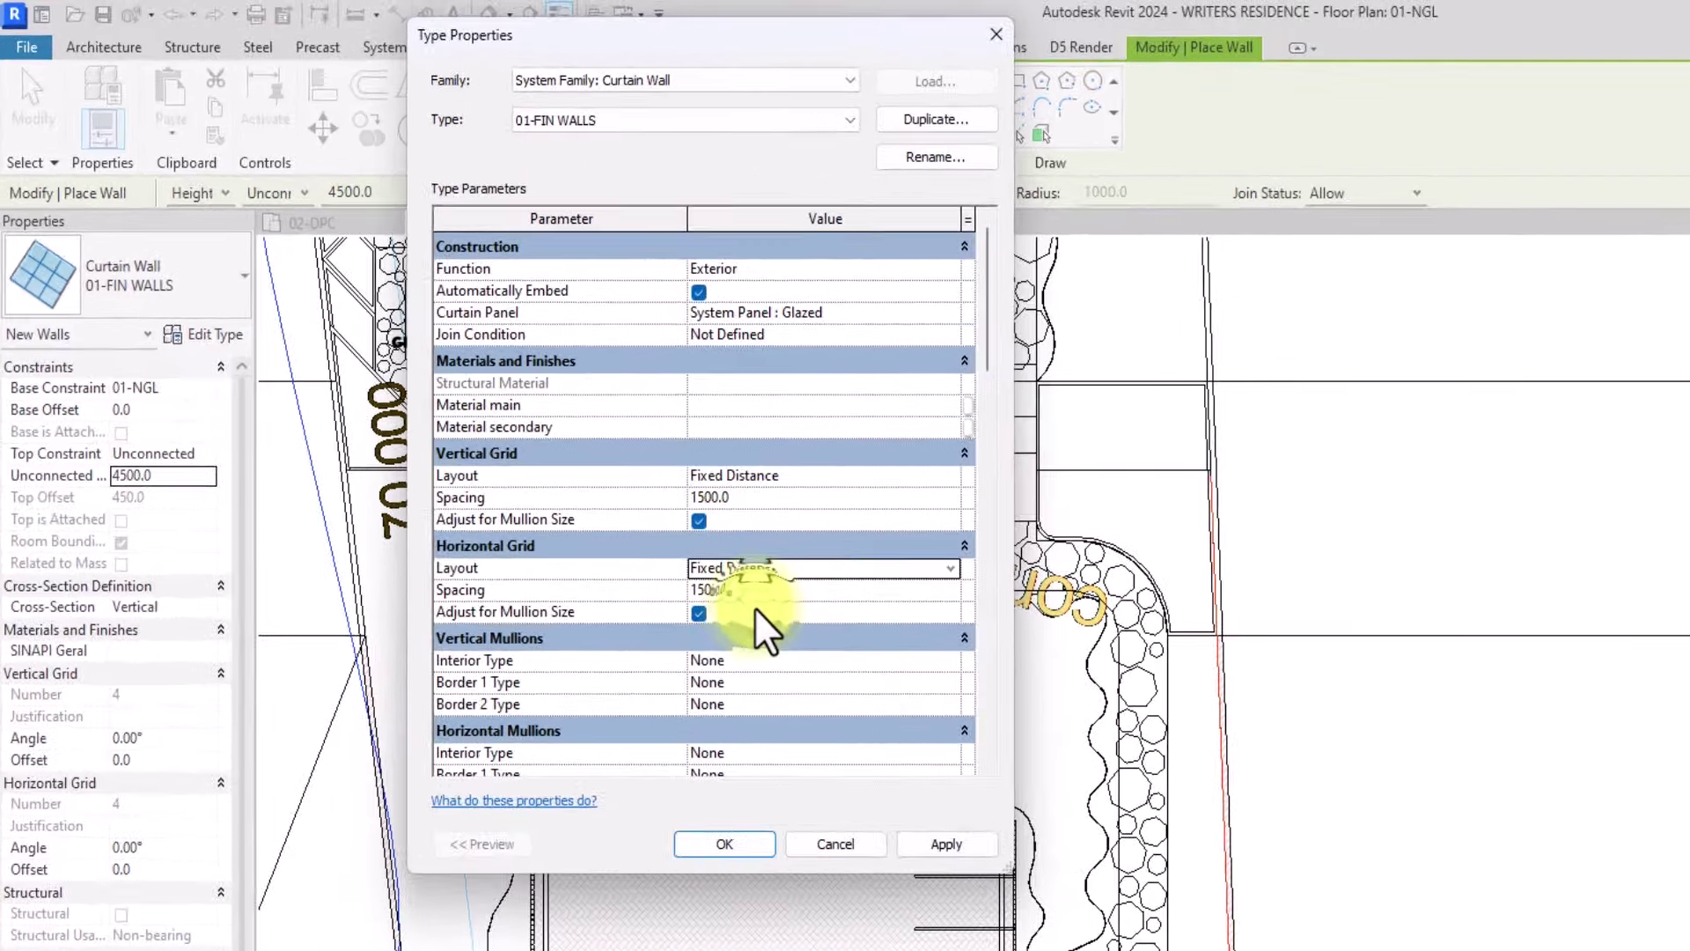
left_click(585, 385)
type("225")
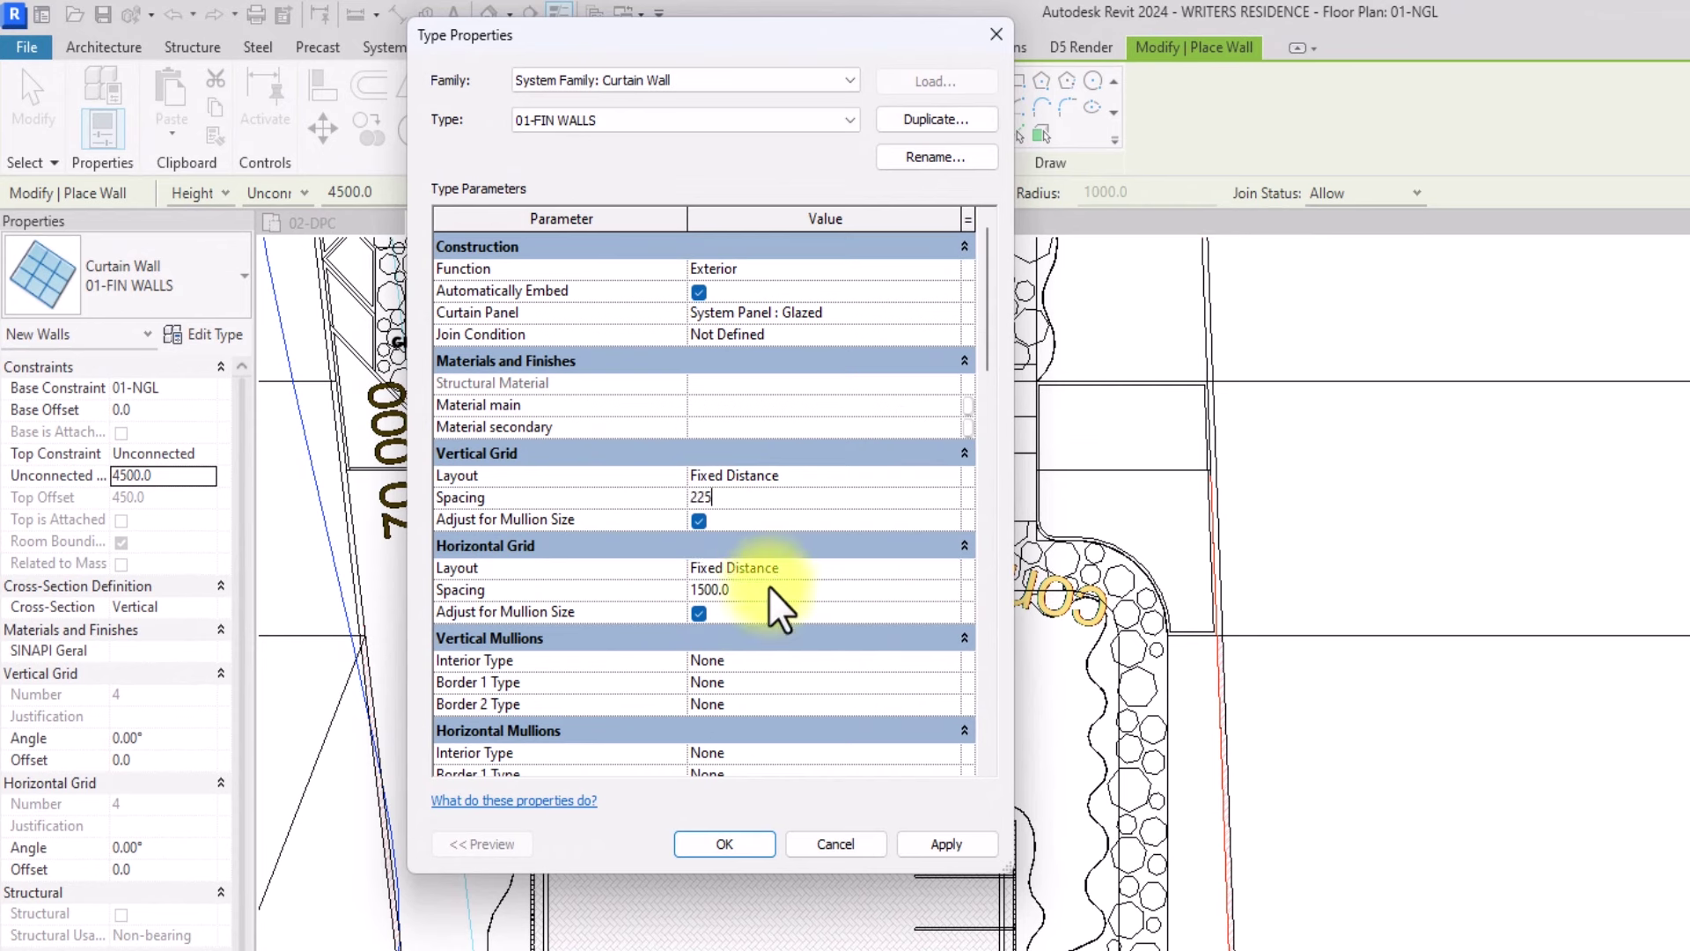
left_click(769, 585)
Step: Use FIN MAIN as the curtain panel, accept the type, and start the wall at the intersection
left_click(954, 314)
scroll(794, 388, "up", 3)
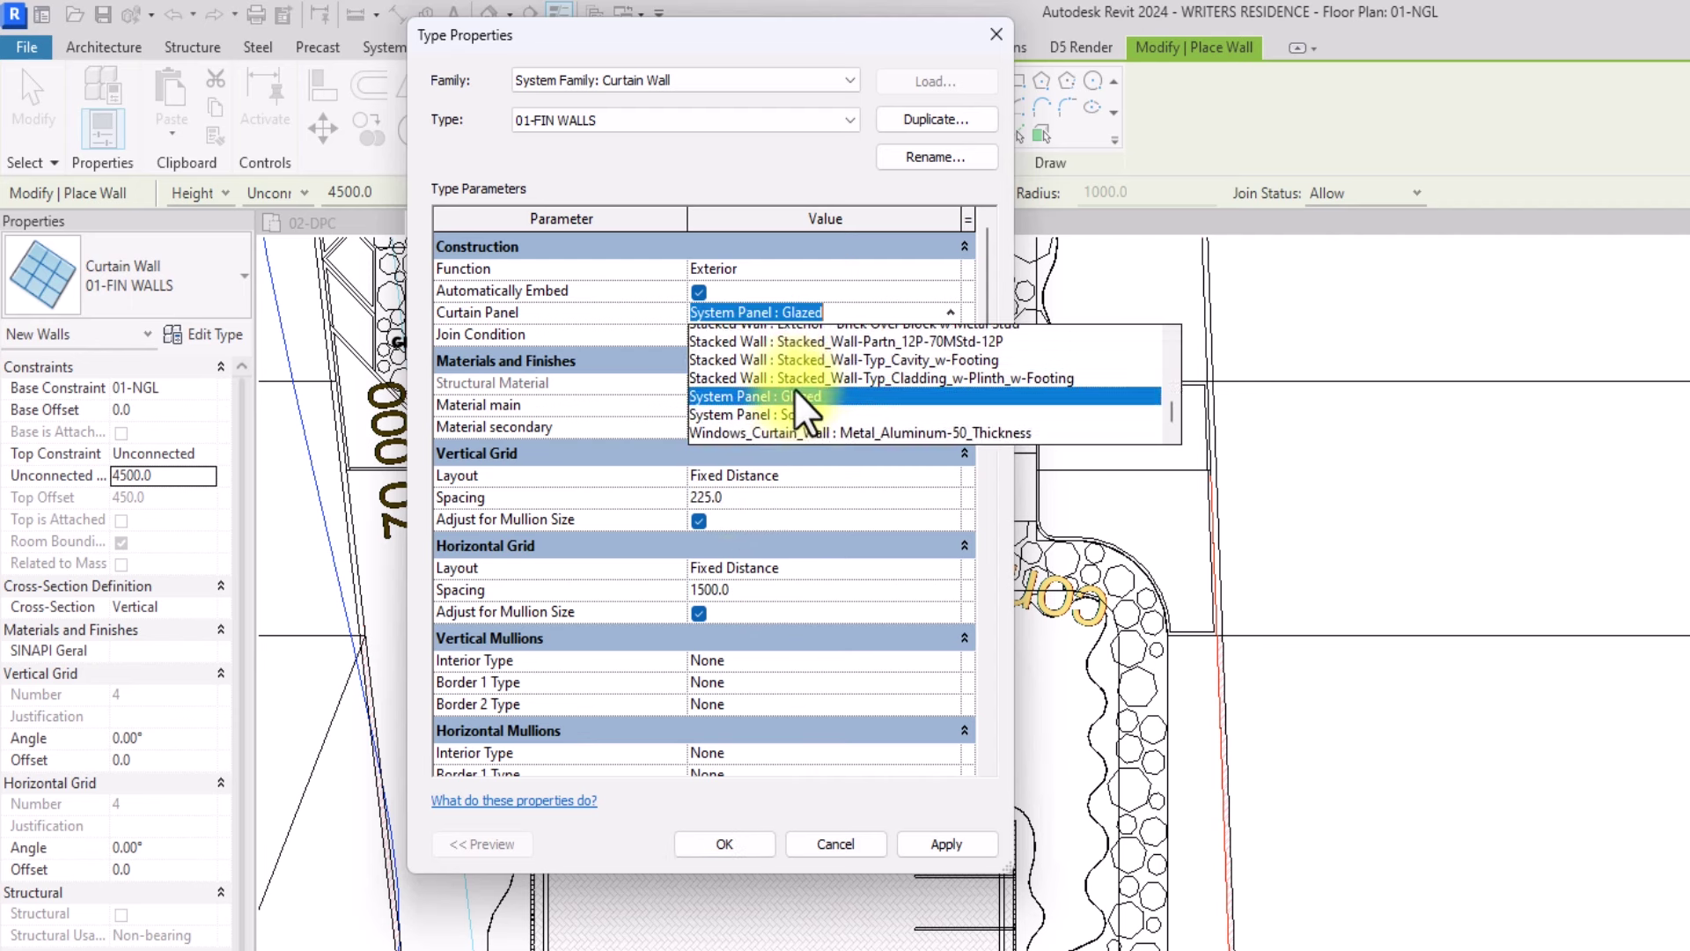
scroll(797, 392, "up", 2)
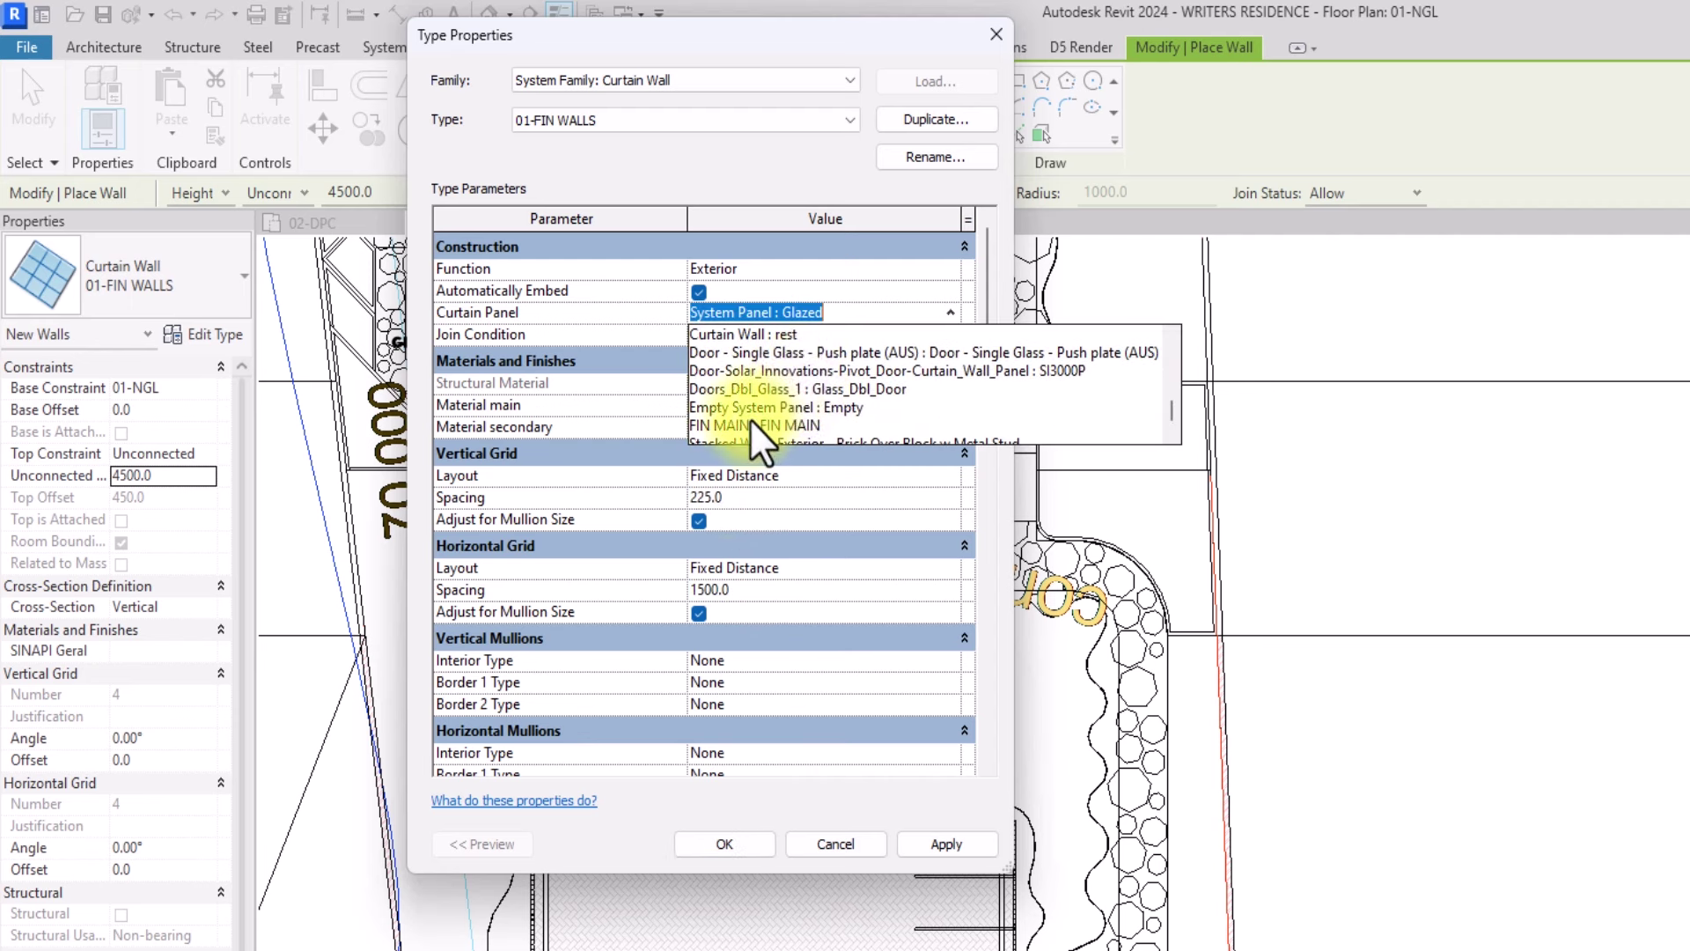
left_click(750, 419)
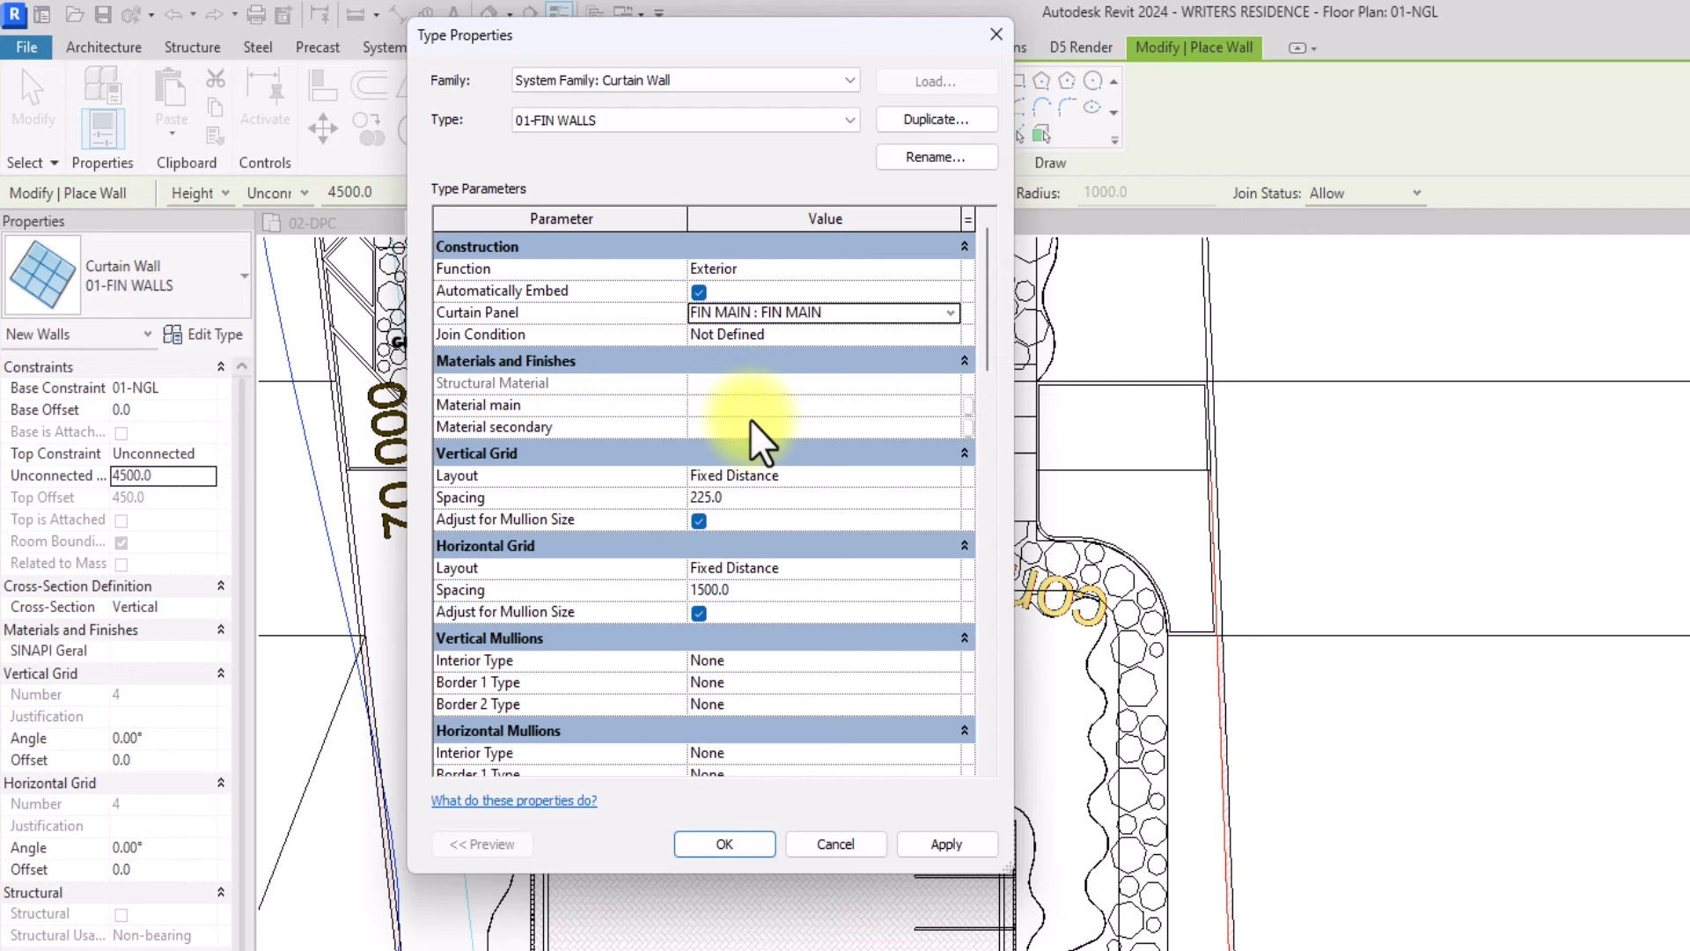
left_click(935, 845)
left_click(725, 845)
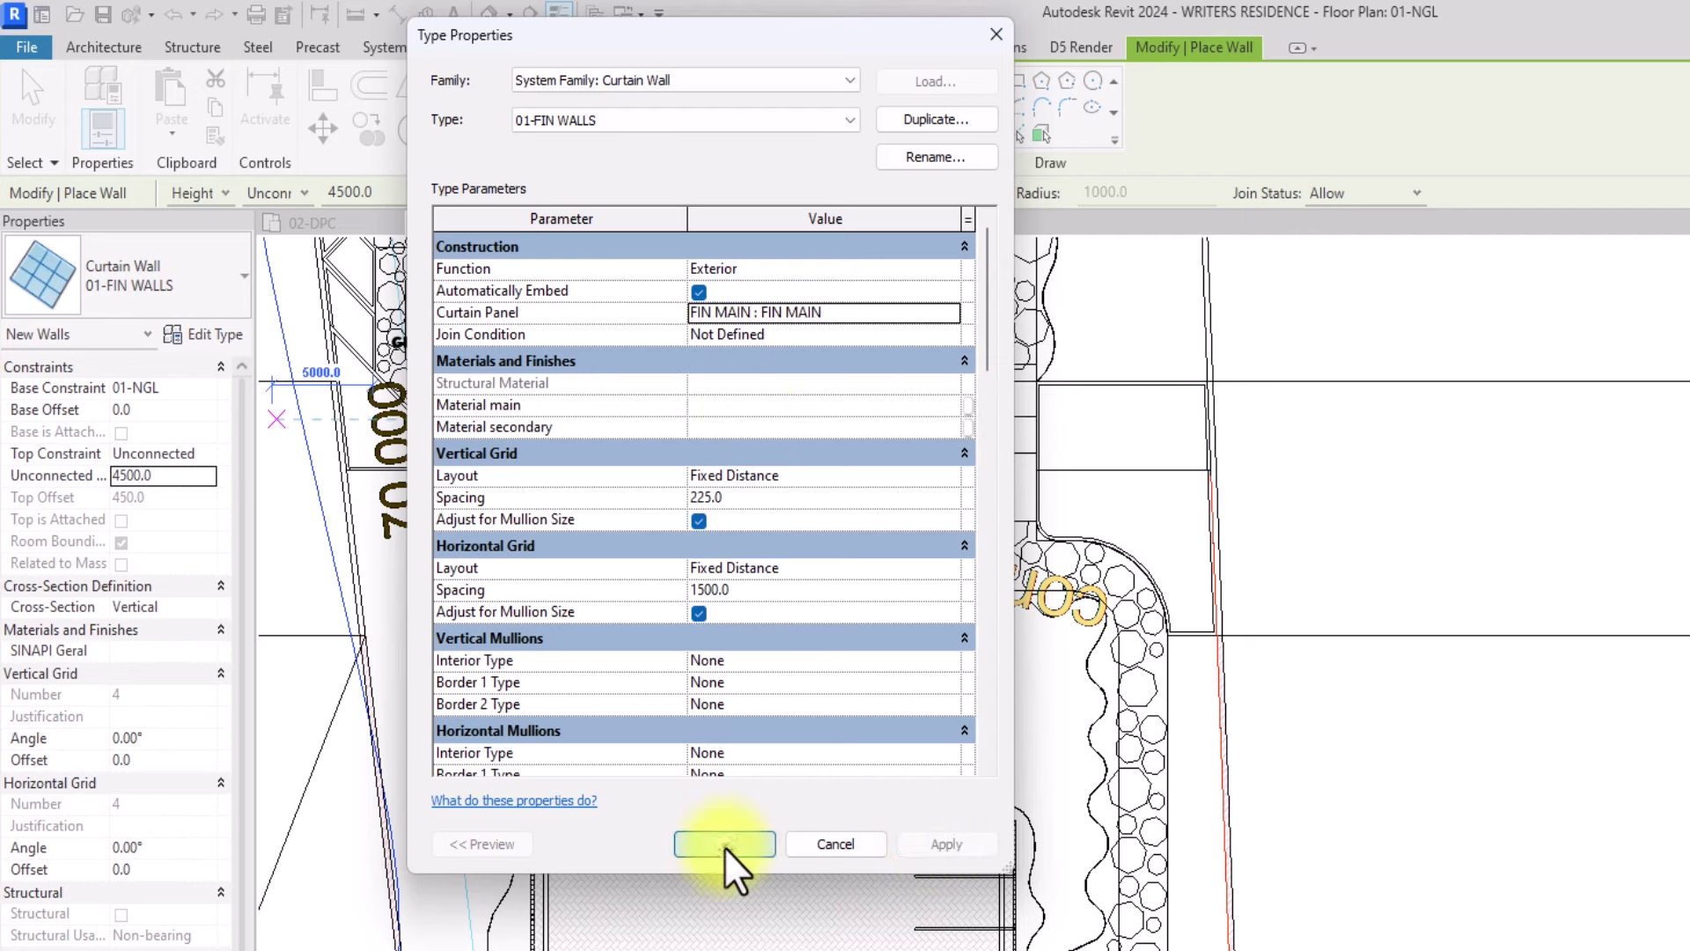
scroll(725, 847, "up", 5)
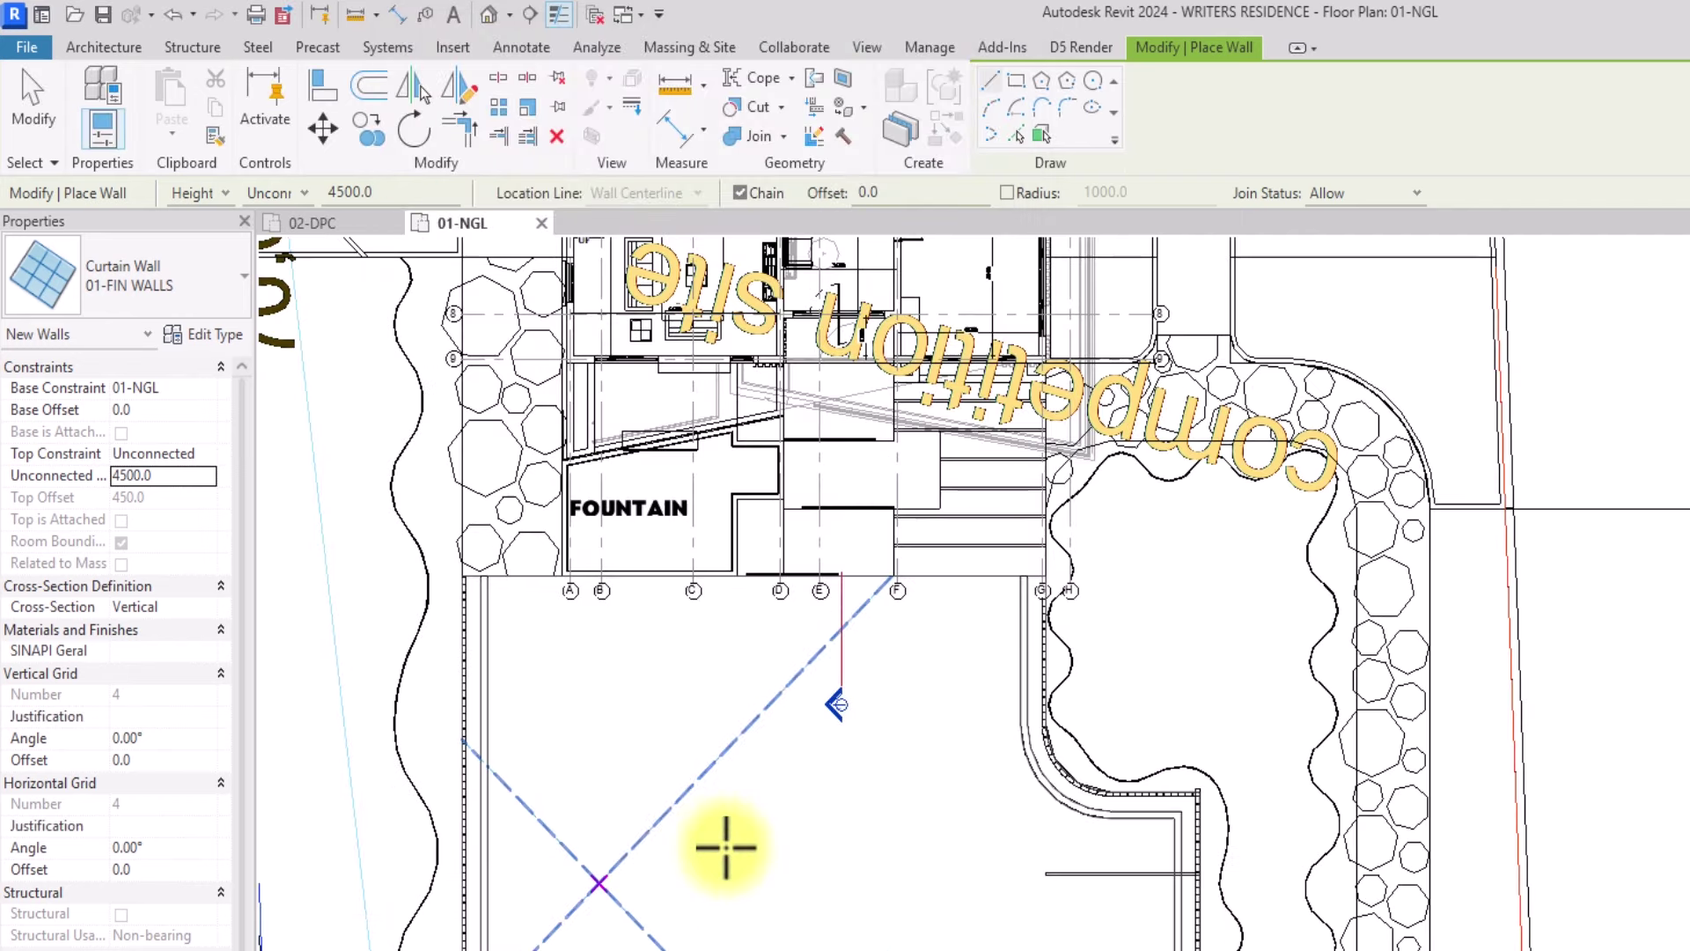
left_click(598, 881)
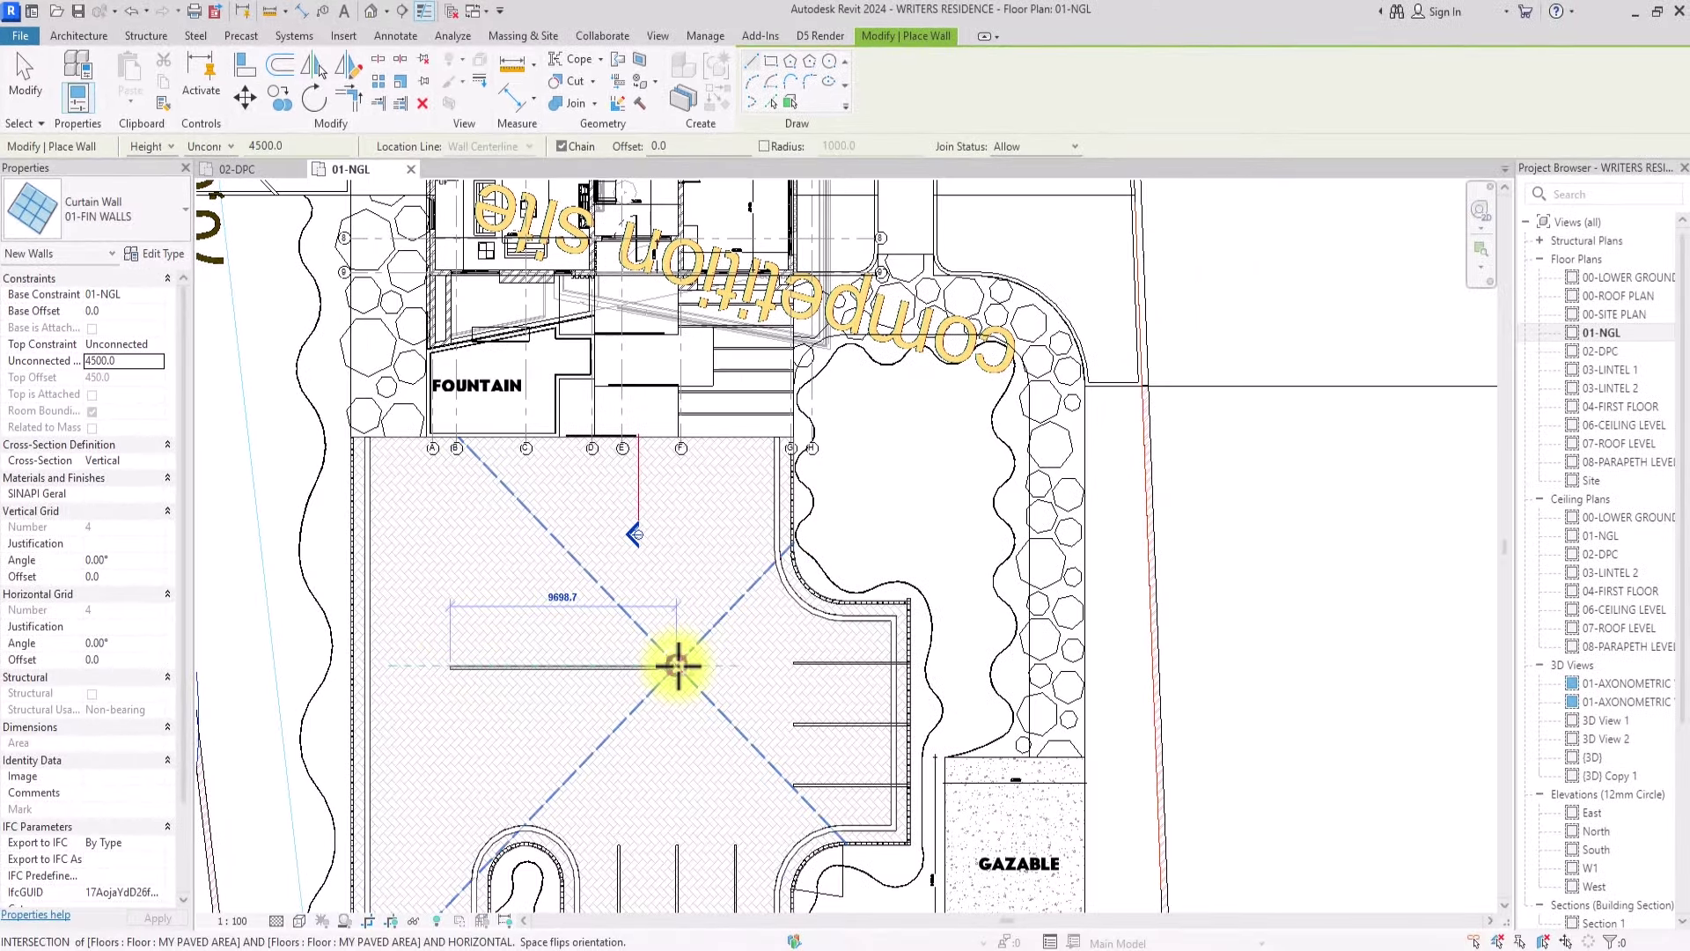
Step: Finish the 01-FIN WALLS curtain wall segment and exit wall placement
left_click(678, 667)
key("Escape")
scroll(678, 678, "up", 4)
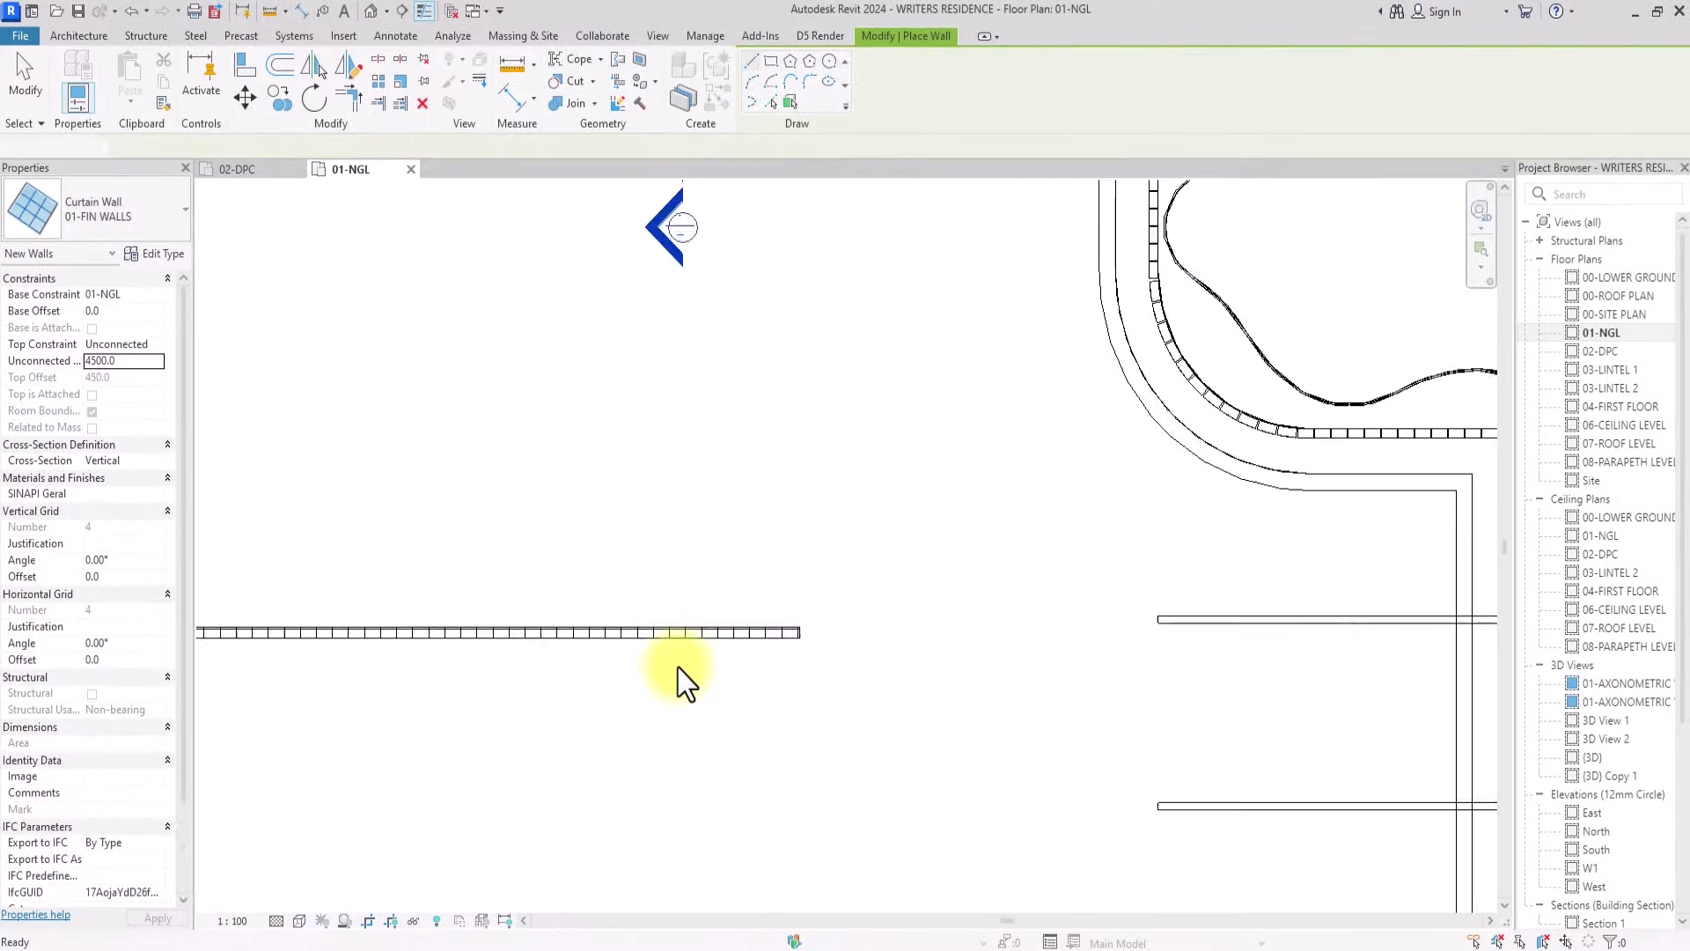
key("Escape")
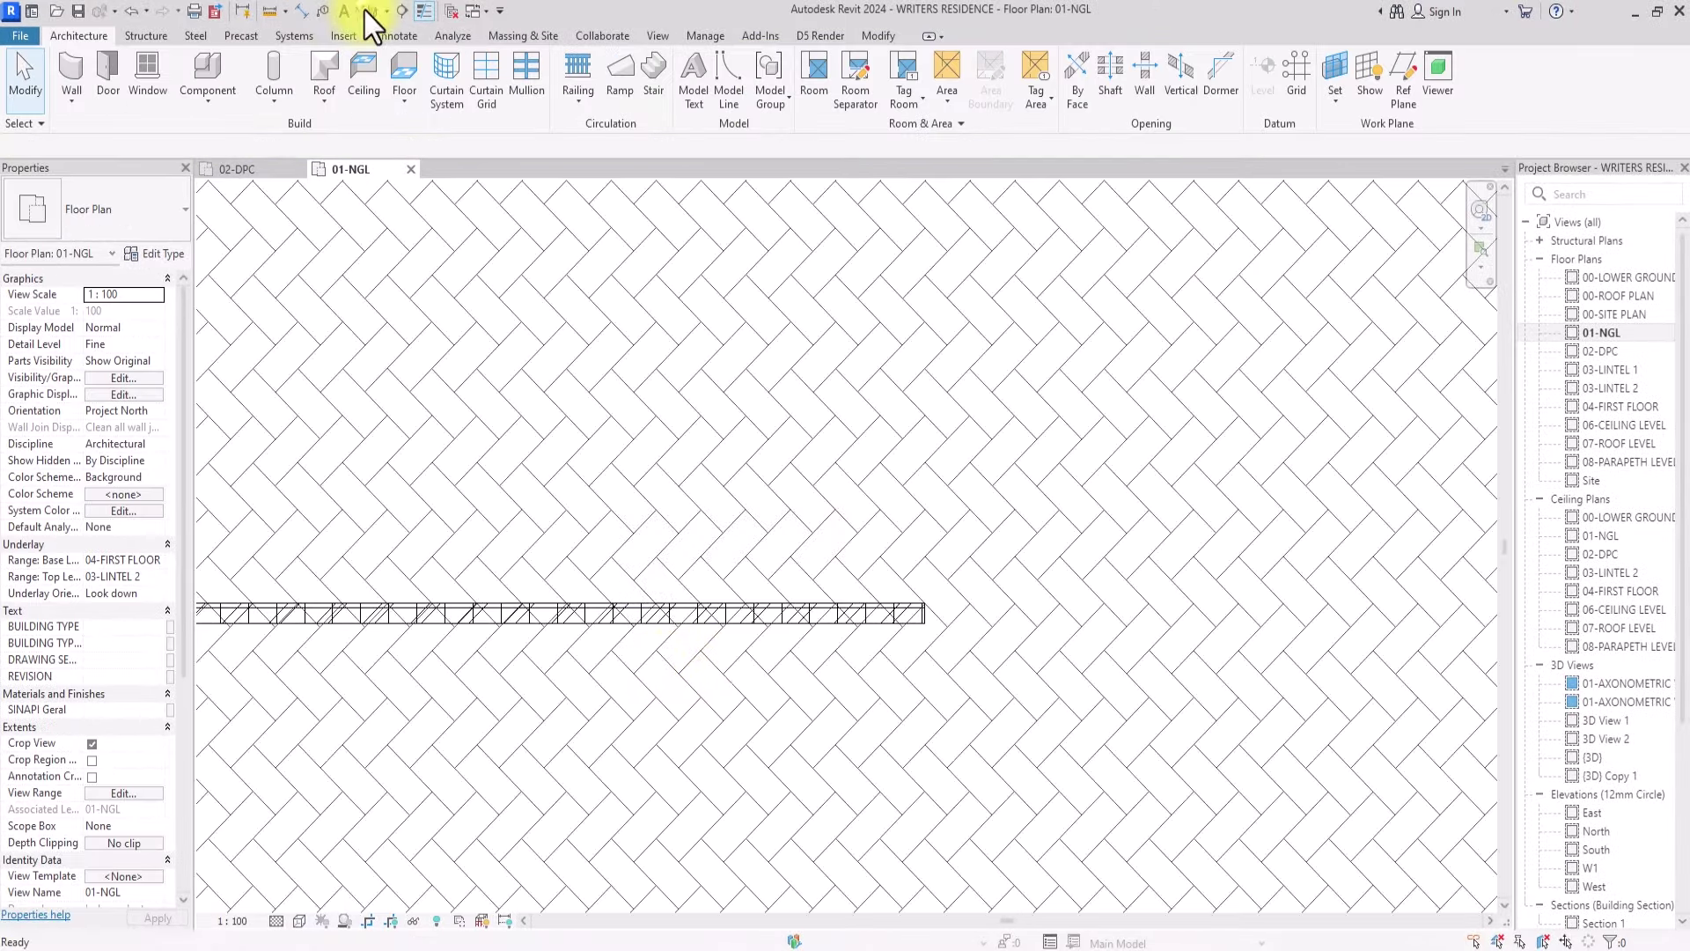
Step: In the default 3D view, select the new wavy curtain wall and open its type properties
left_click(368, 11)
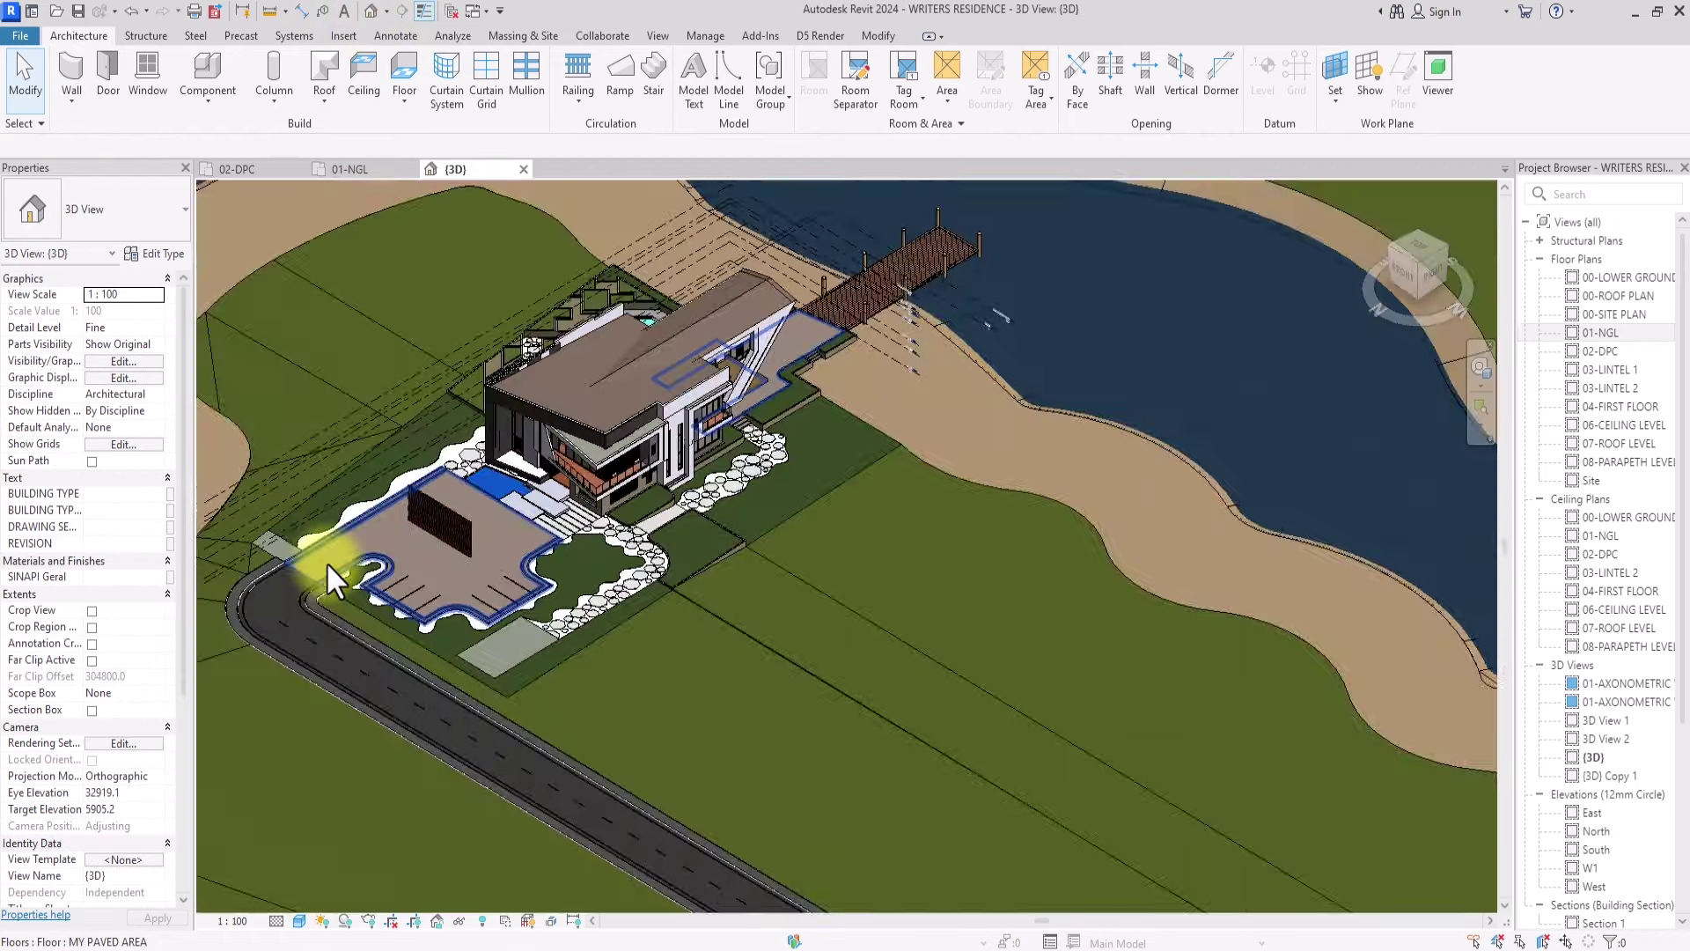
scroll(326, 561, "up", 3)
scroll(325, 562, "up", 3)
scroll(463, 555, "up", 3)
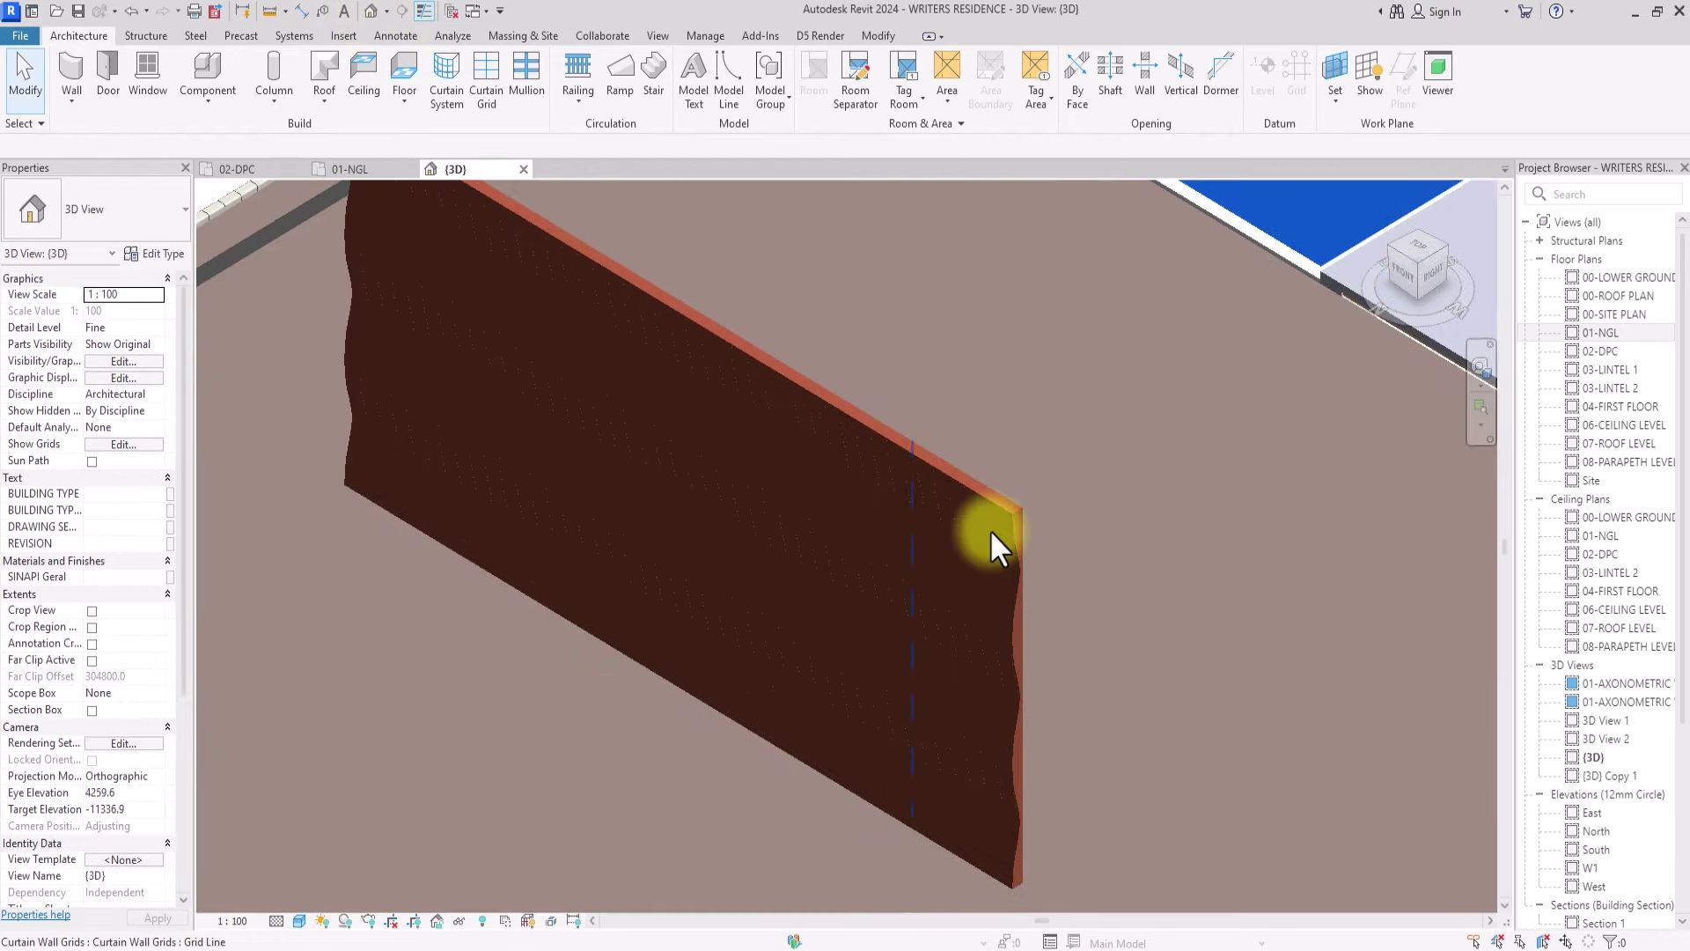
scroll(990, 530, "up", 3)
scroll(1053, 484, "up", 2)
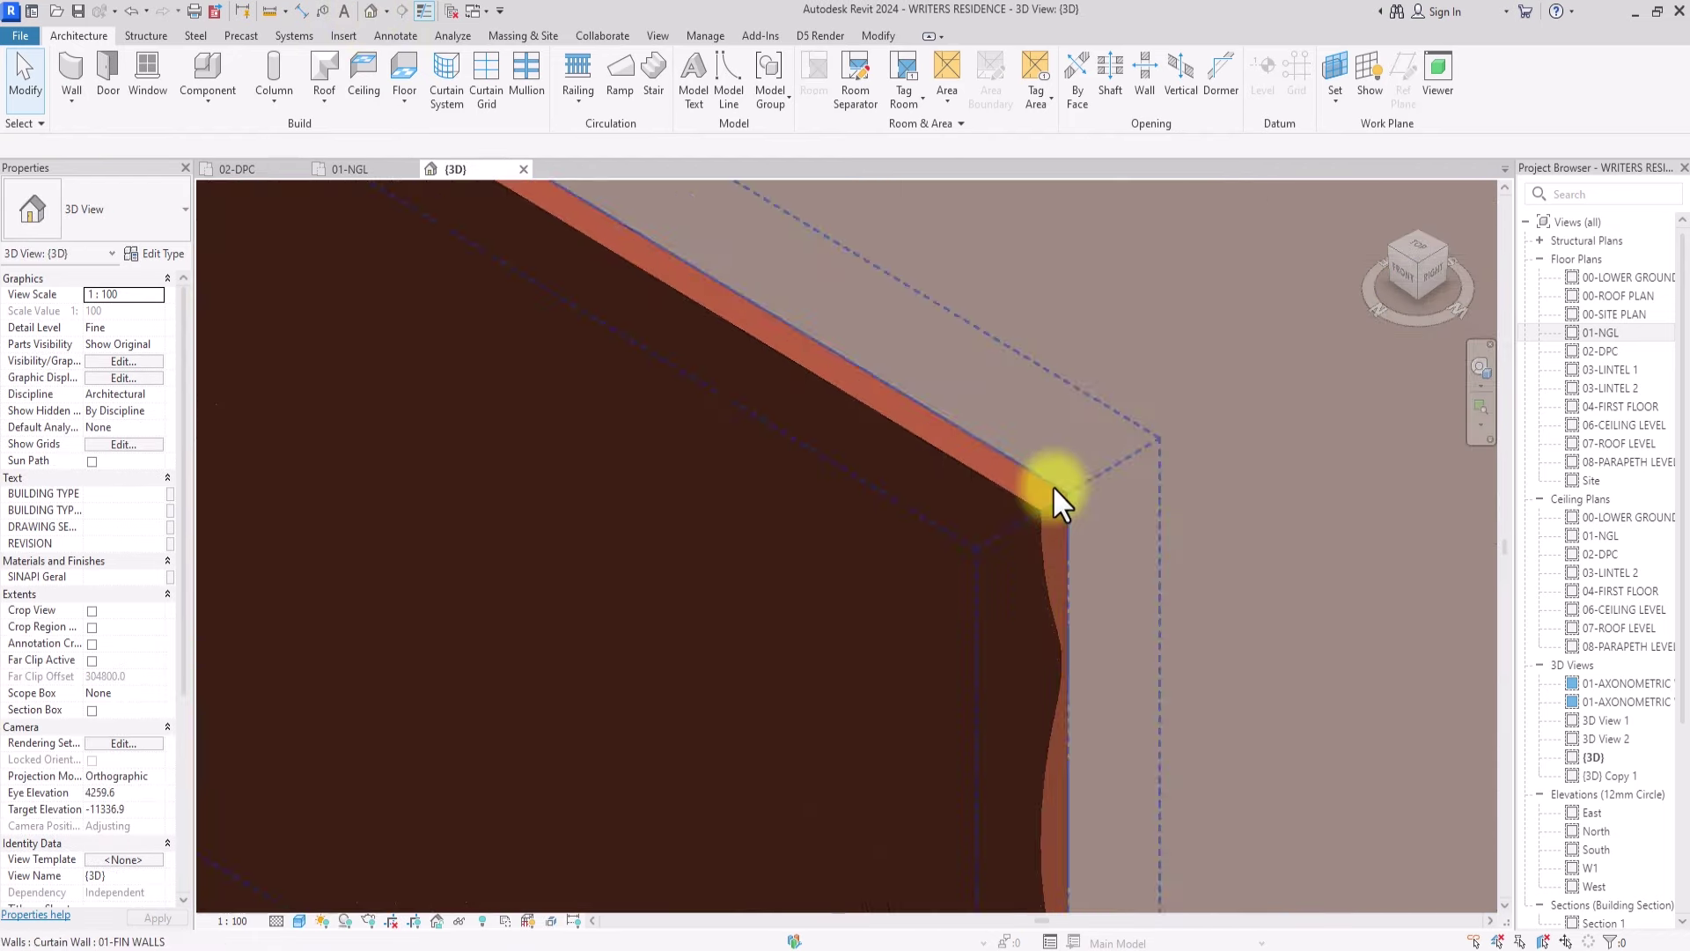
scroll(1053, 484, "down", 1)
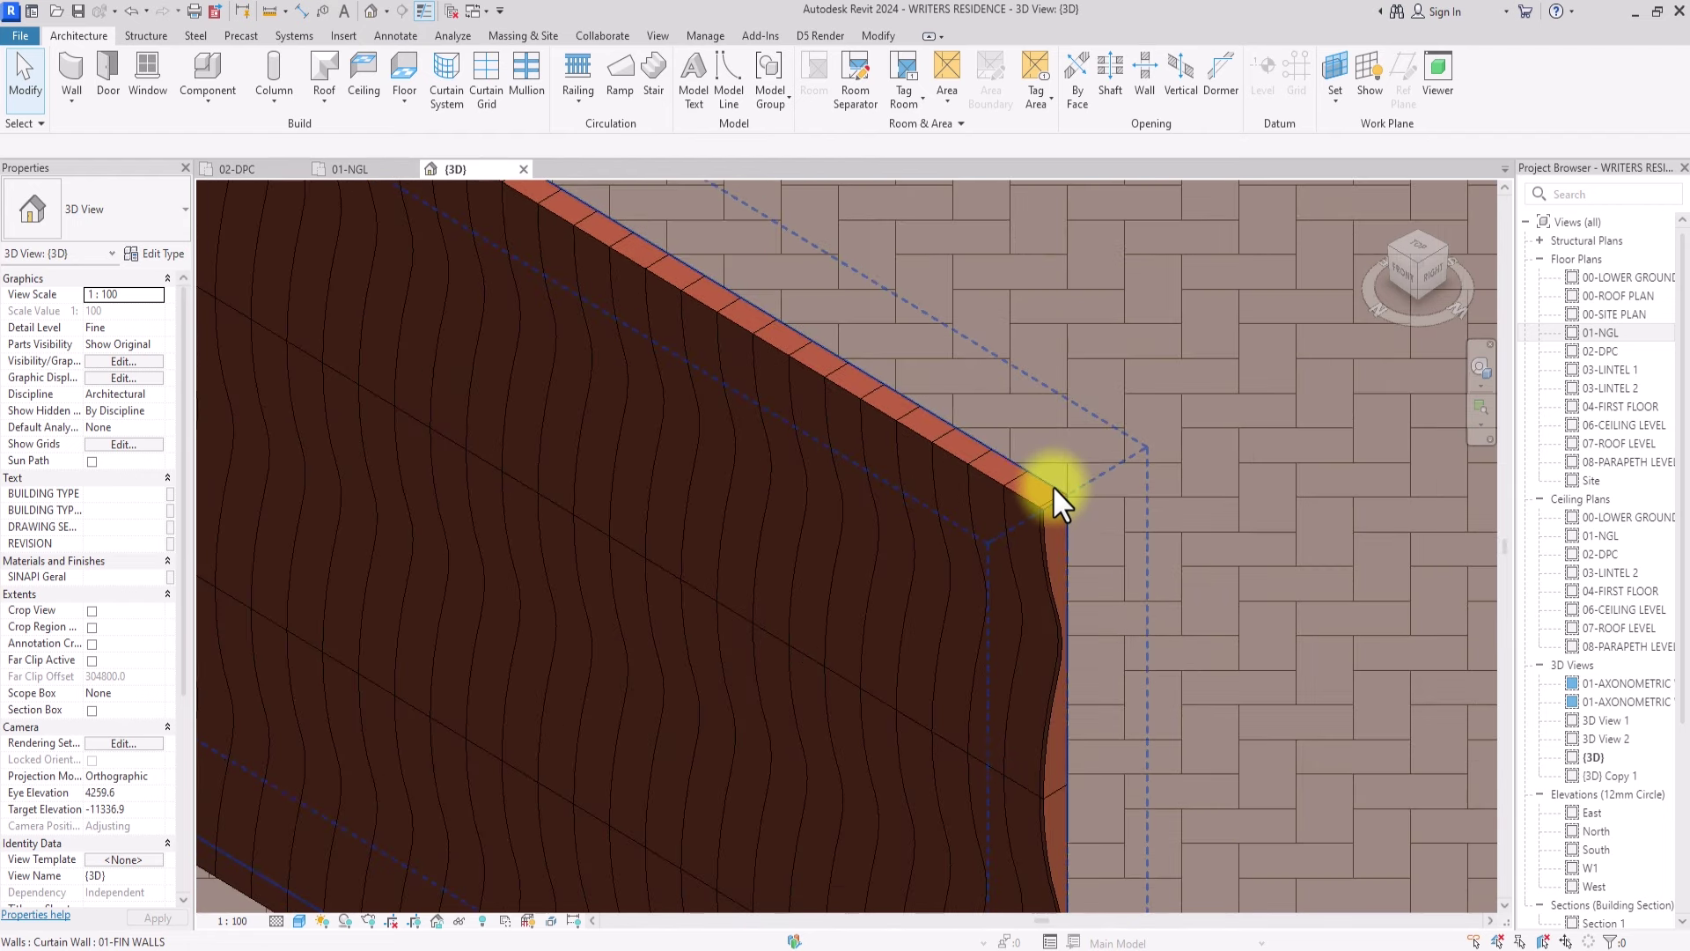
scroll(1053, 484, "up", 1)
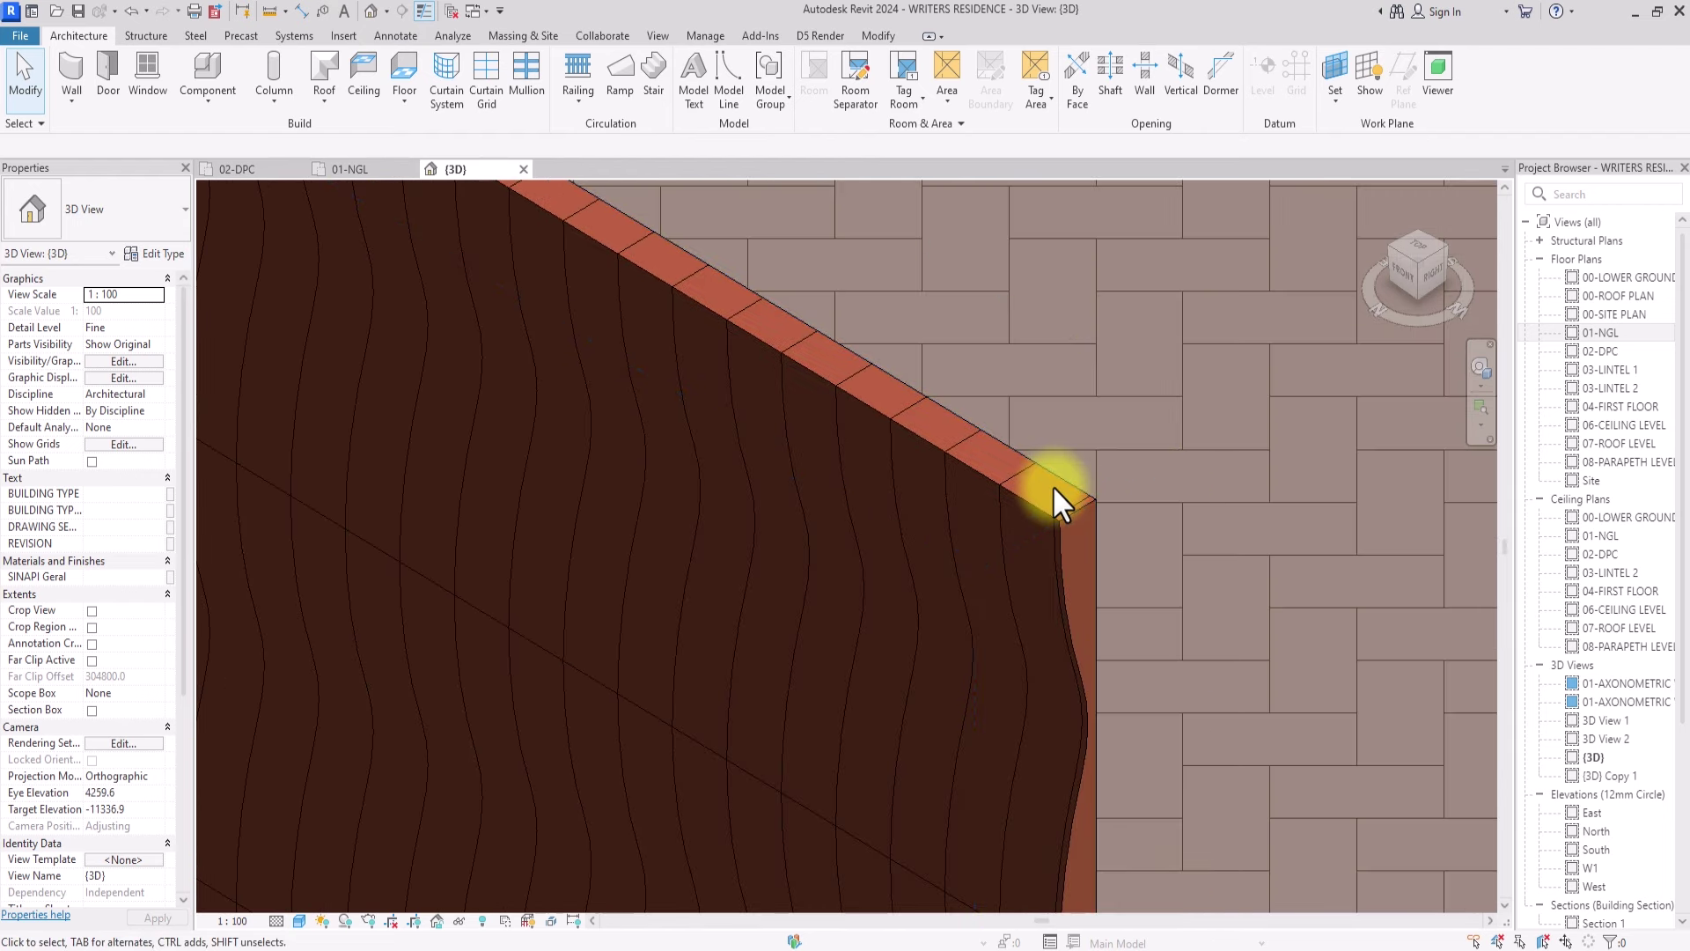
scroll(1053, 484, "down", 5)
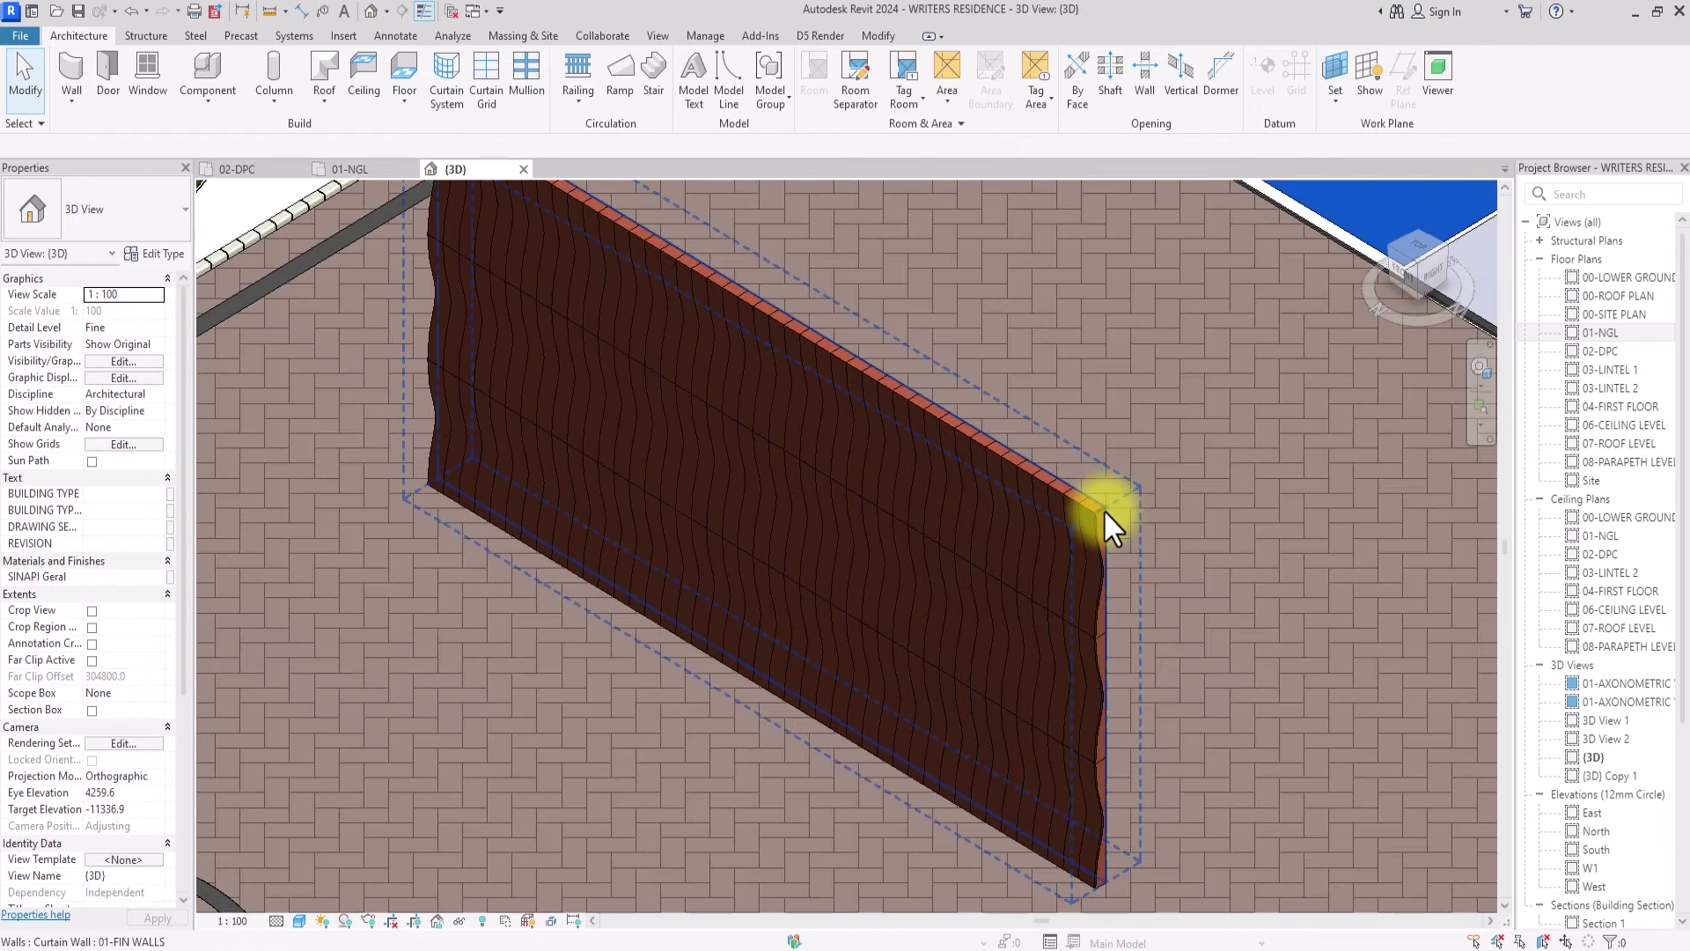
left_click(1103, 509)
left_click(164, 254)
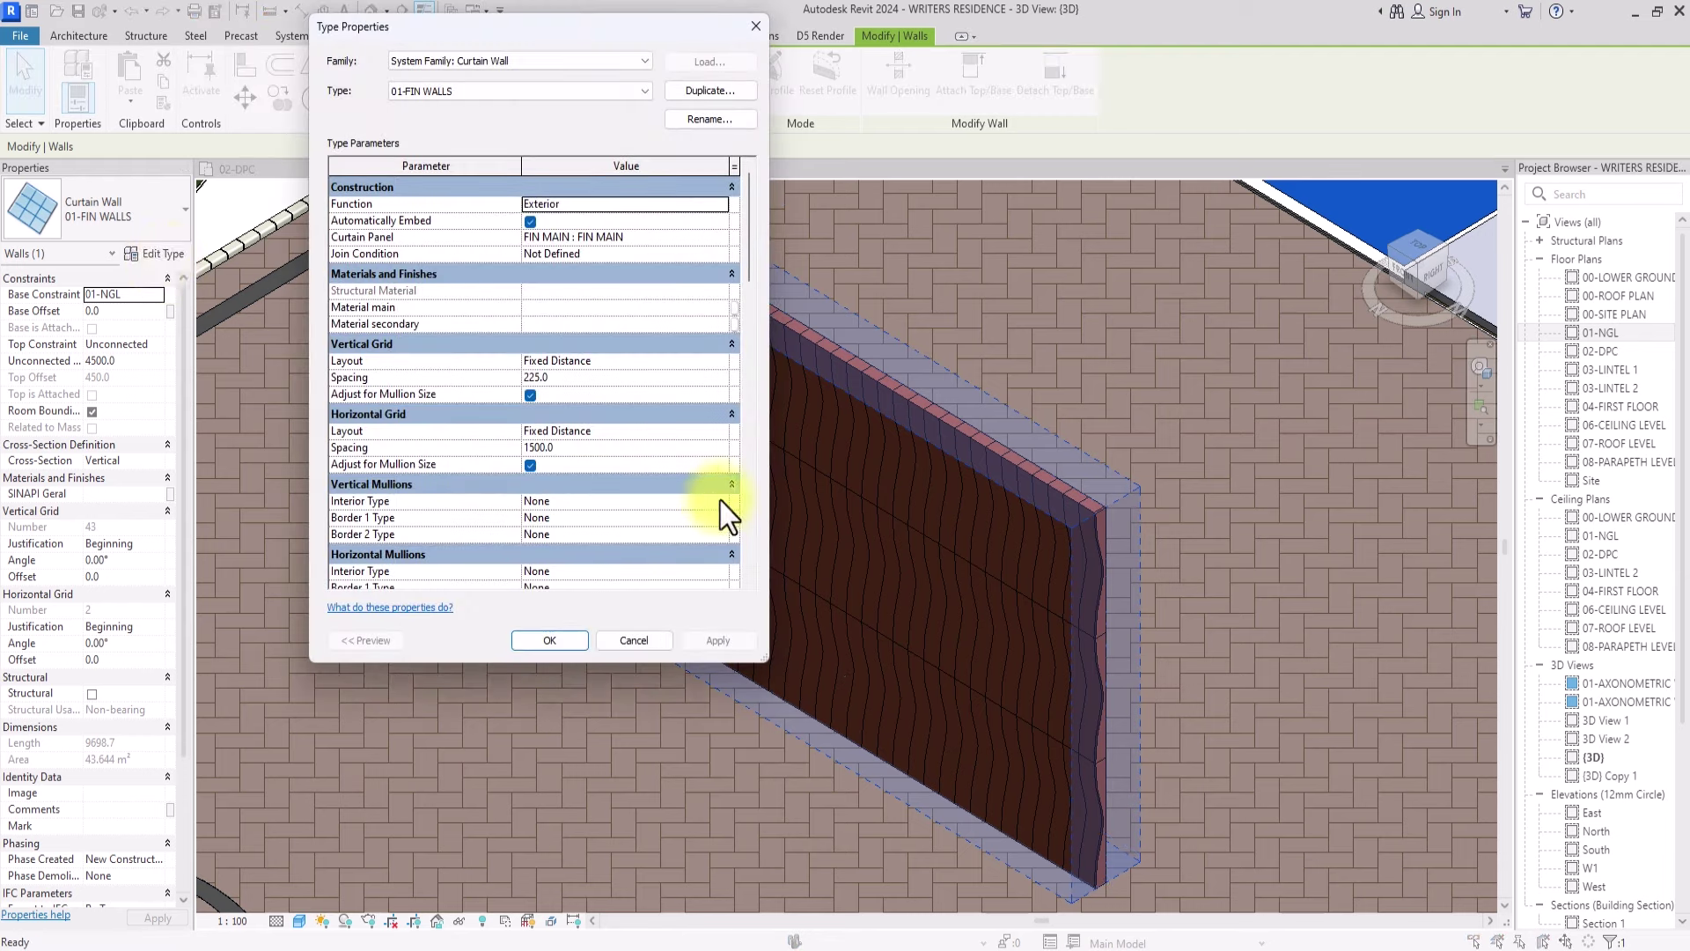
Step: Set the vertical interior, Border 1 and Border 2 mullions to MULLION MAIN
left_click(721, 500)
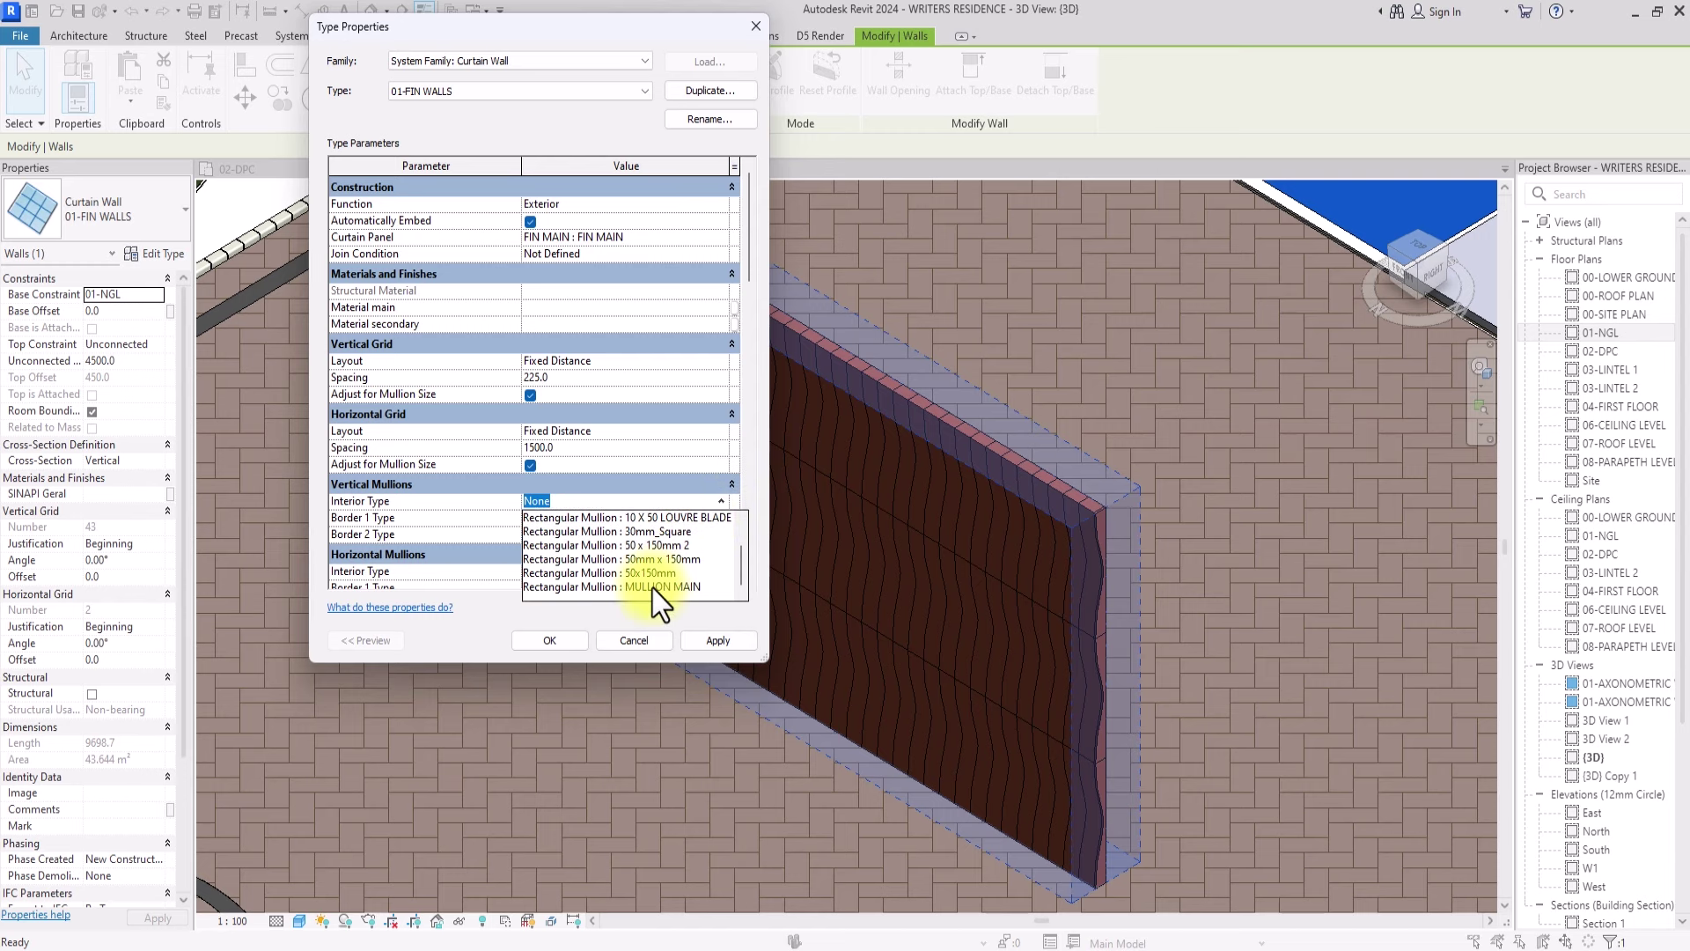
left_click(653, 588)
left_click(725, 520)
scroll(725, 525, "down", 2)
left_click(678, 591)
left_click(725, 541)
scroll(726, 541, "down", 2)
left_click(696, 591)
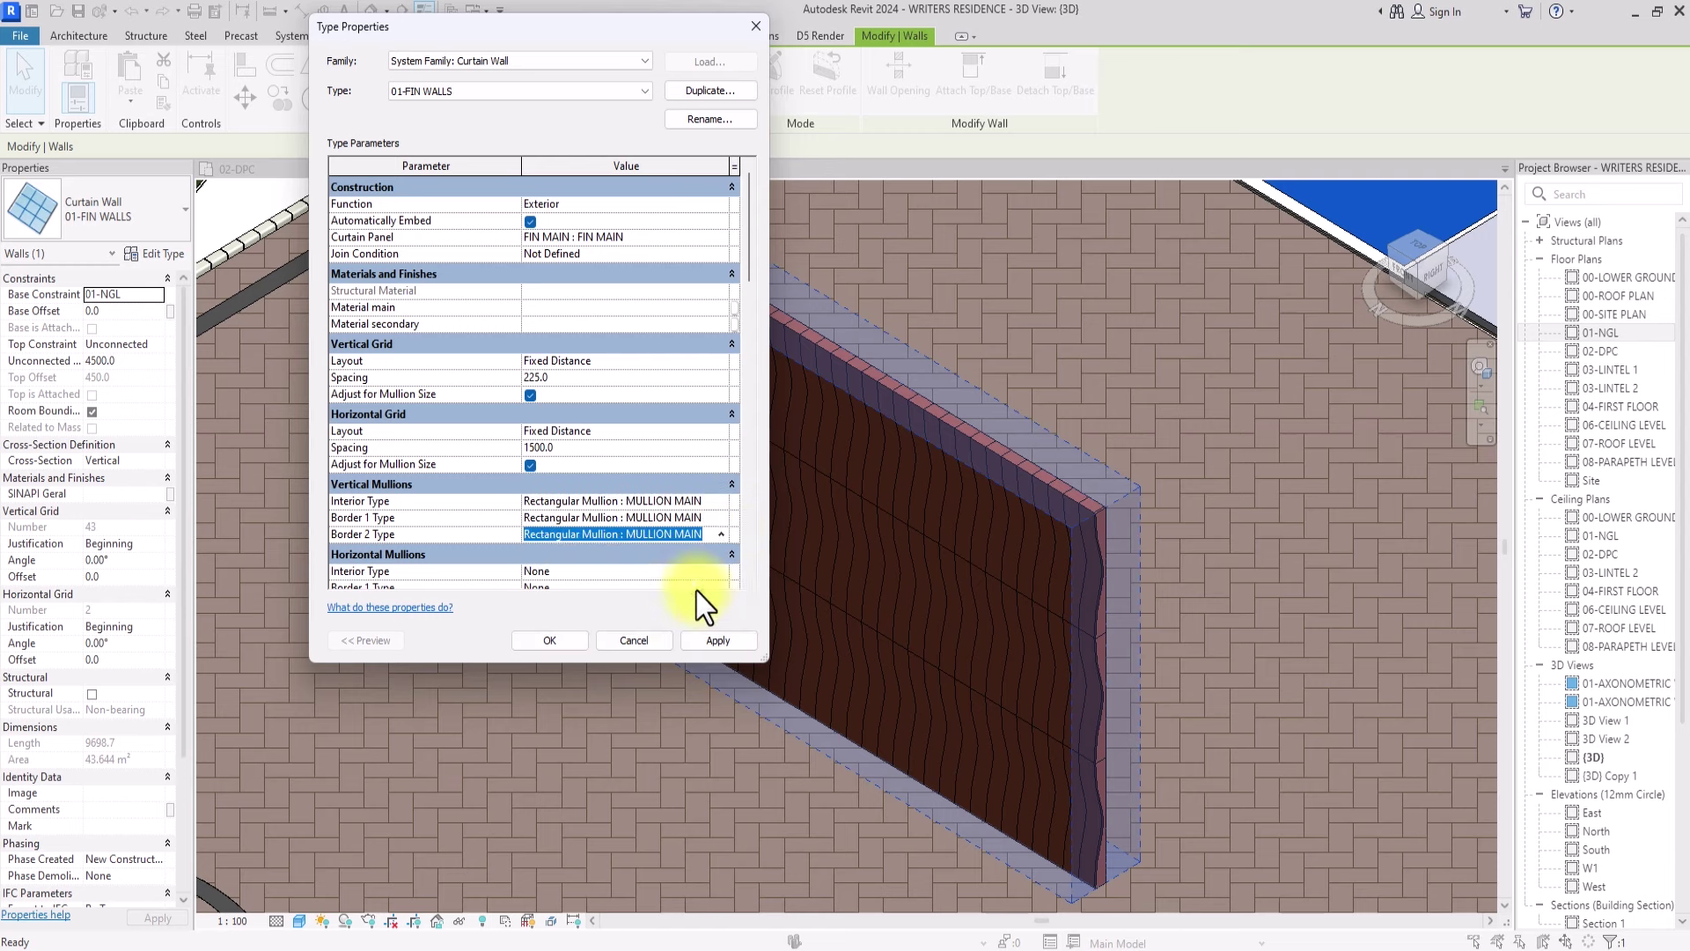
Step: Set the horizontal interior and both border mullions to MULLION MAIN and confirm
left_click(722, 570)
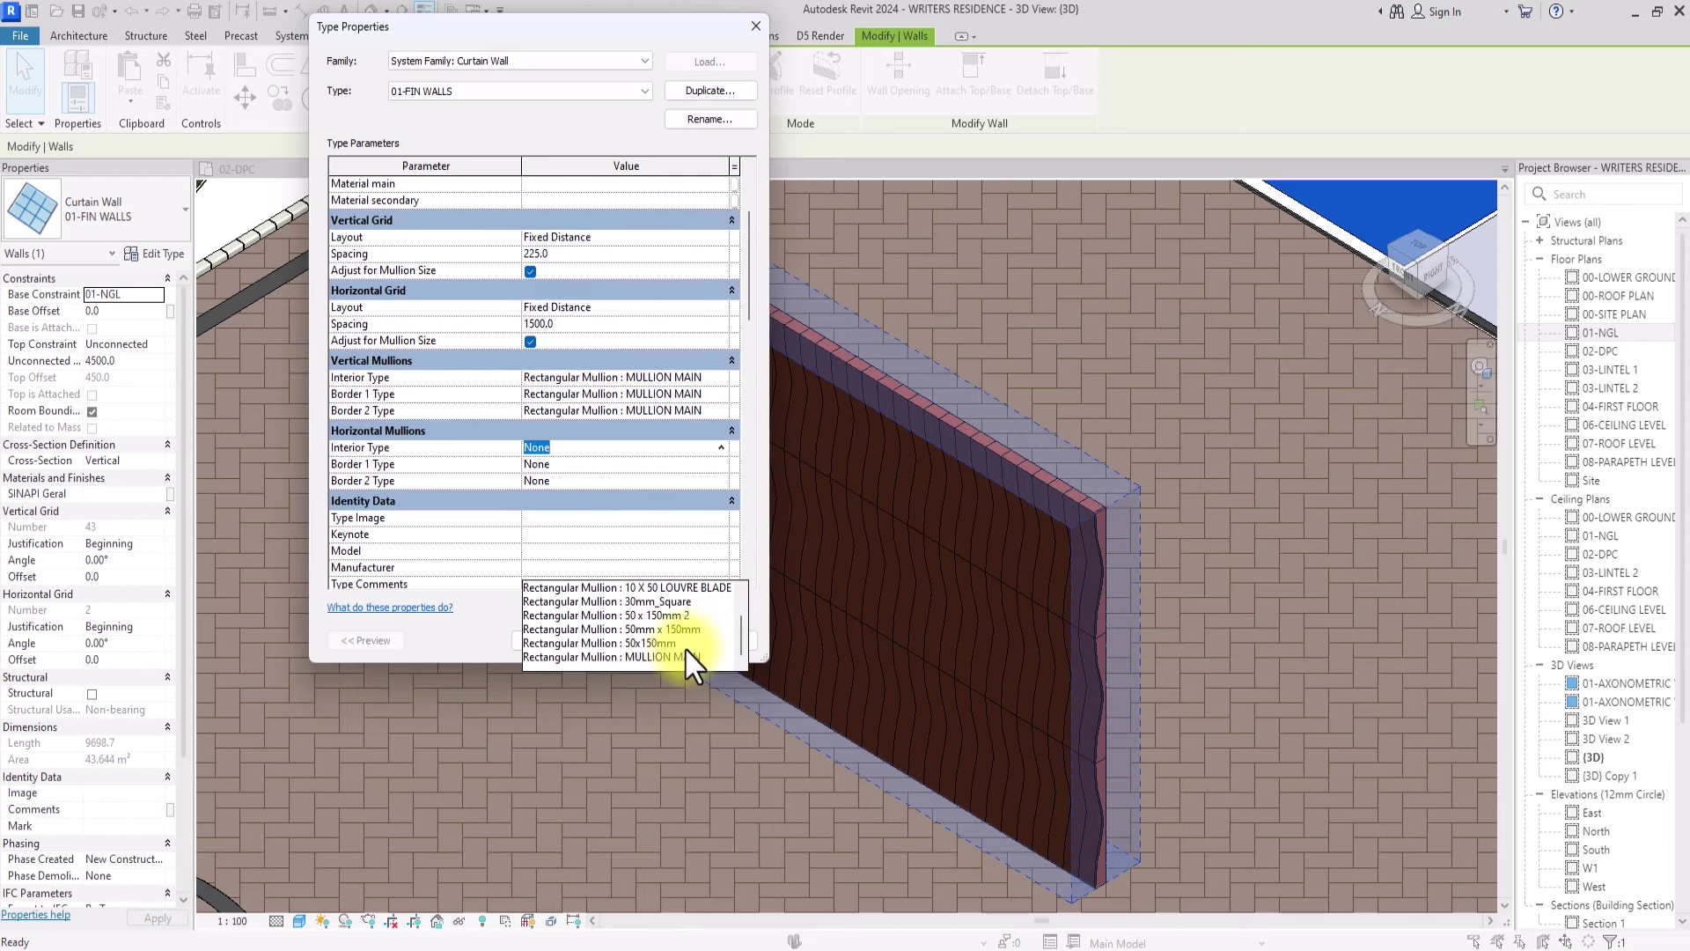
left_click(685, 648)
left_click(722, 463)
scroll(722, 463, "down", 2)
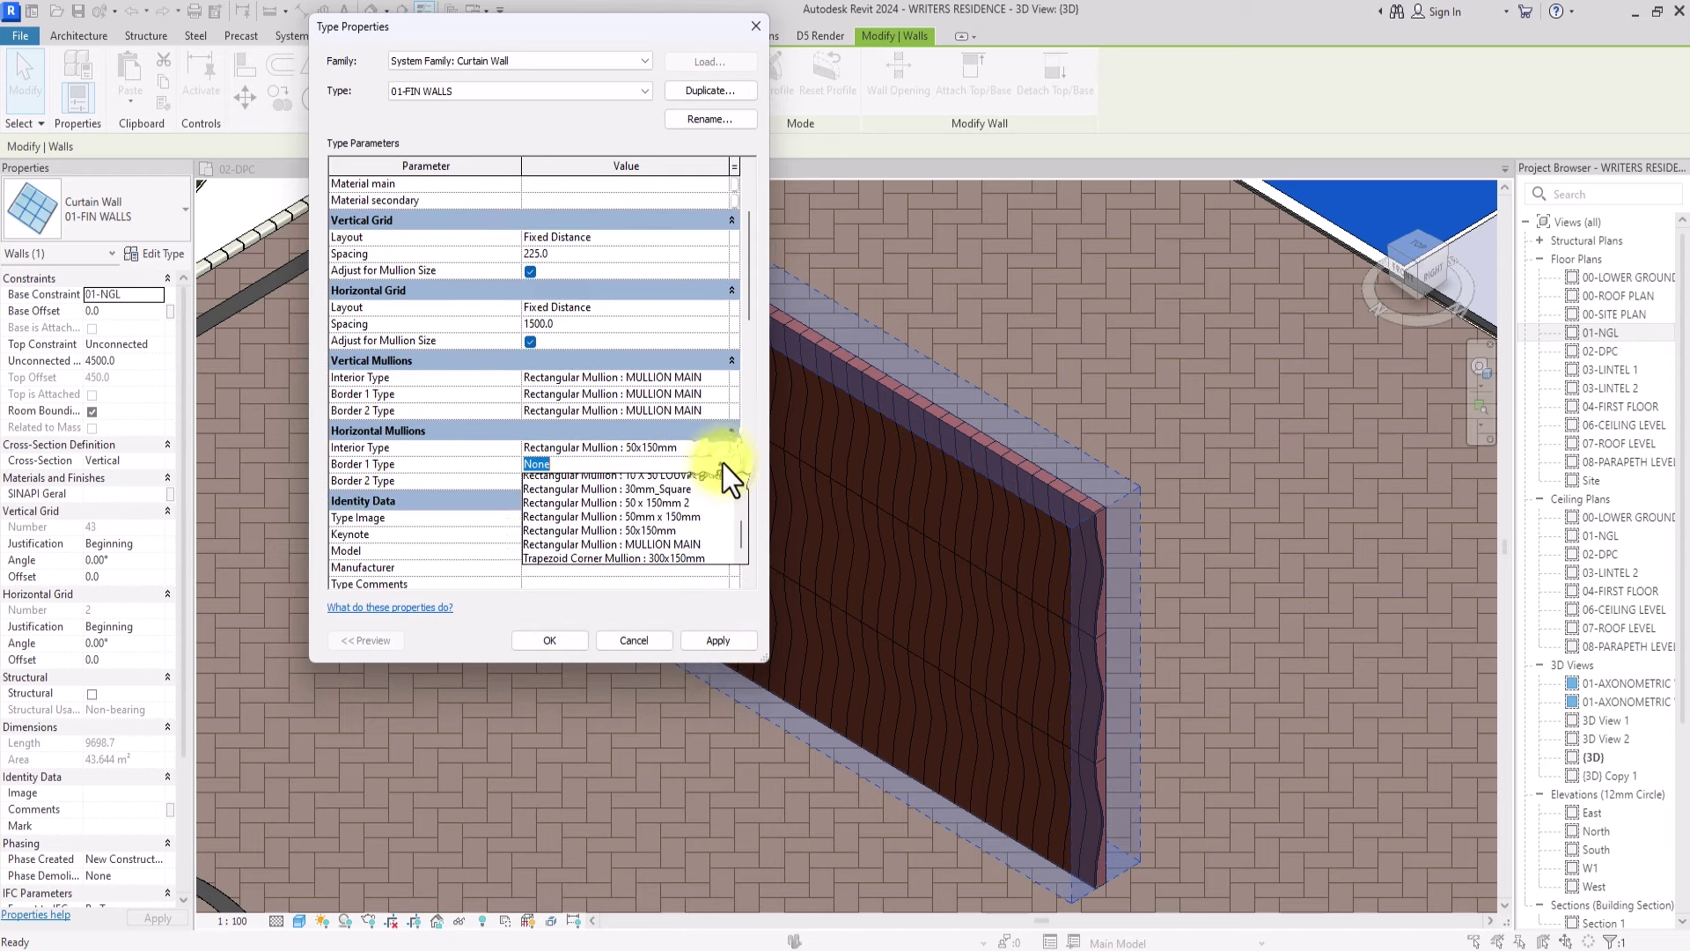
left_click(664, 527)
left_click(722, 486)
left_click(722, 486)
scroll(671, 577, "down", 2)
left_click(683, 542)
left_click(552, 639)
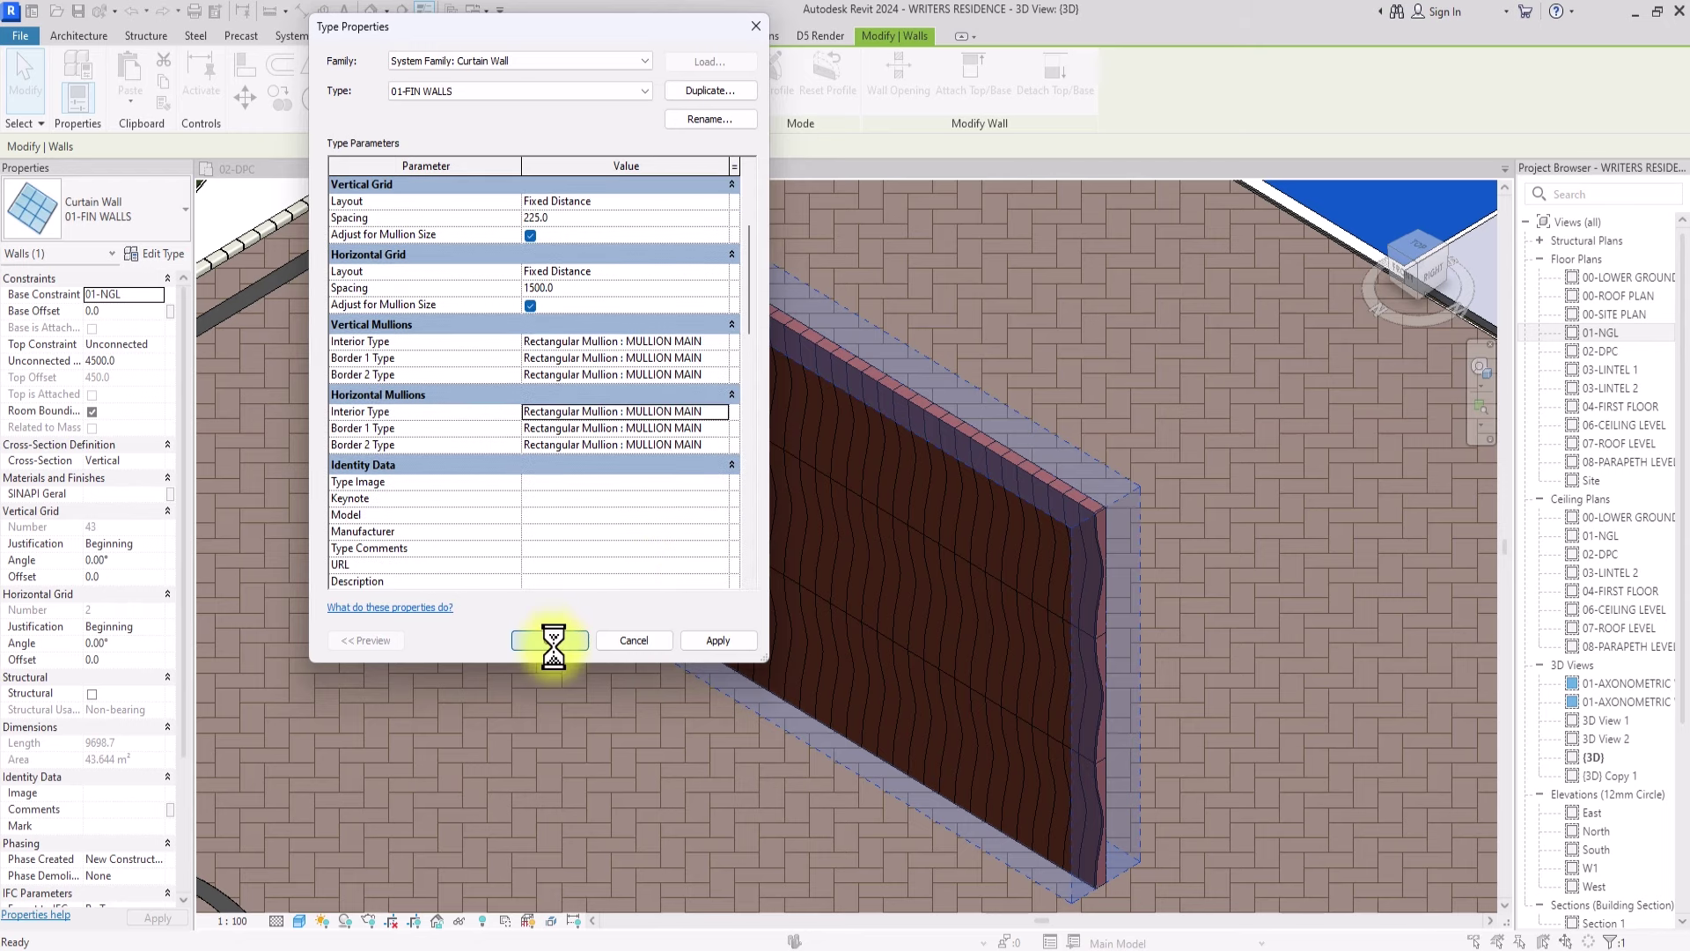
Step: Duplicate the wall-end mullion's type as a new INVISIBLE MULLION type
scroll(659, 648, "up", 4)
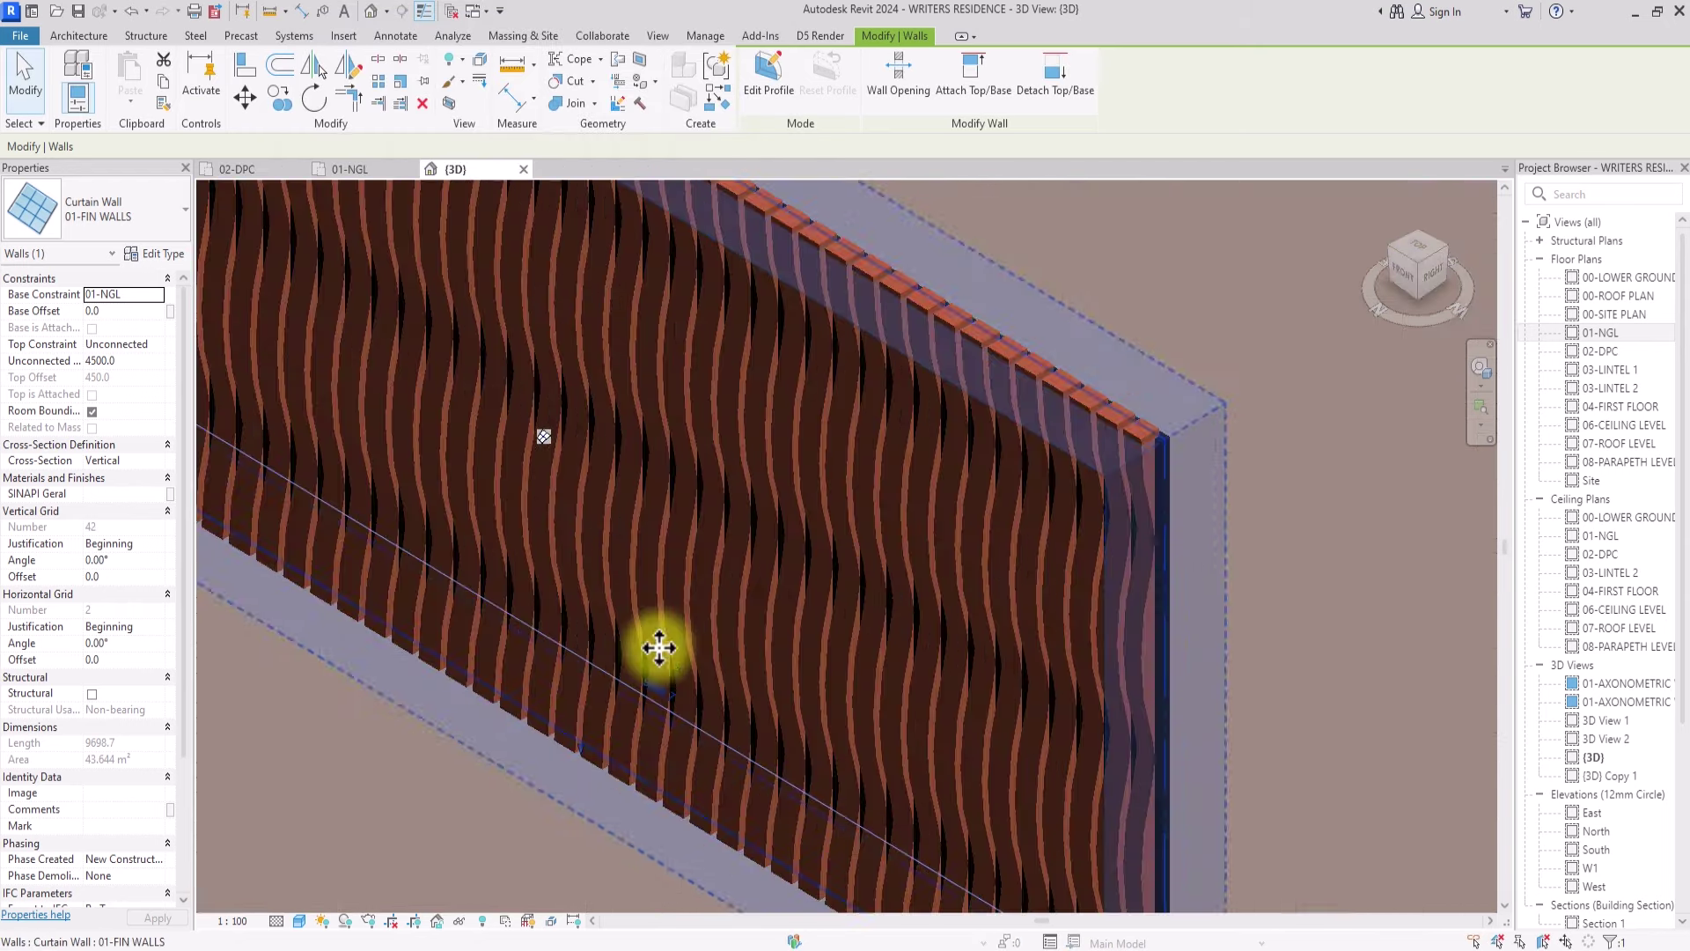
scroll(659, 648, "up", 5)
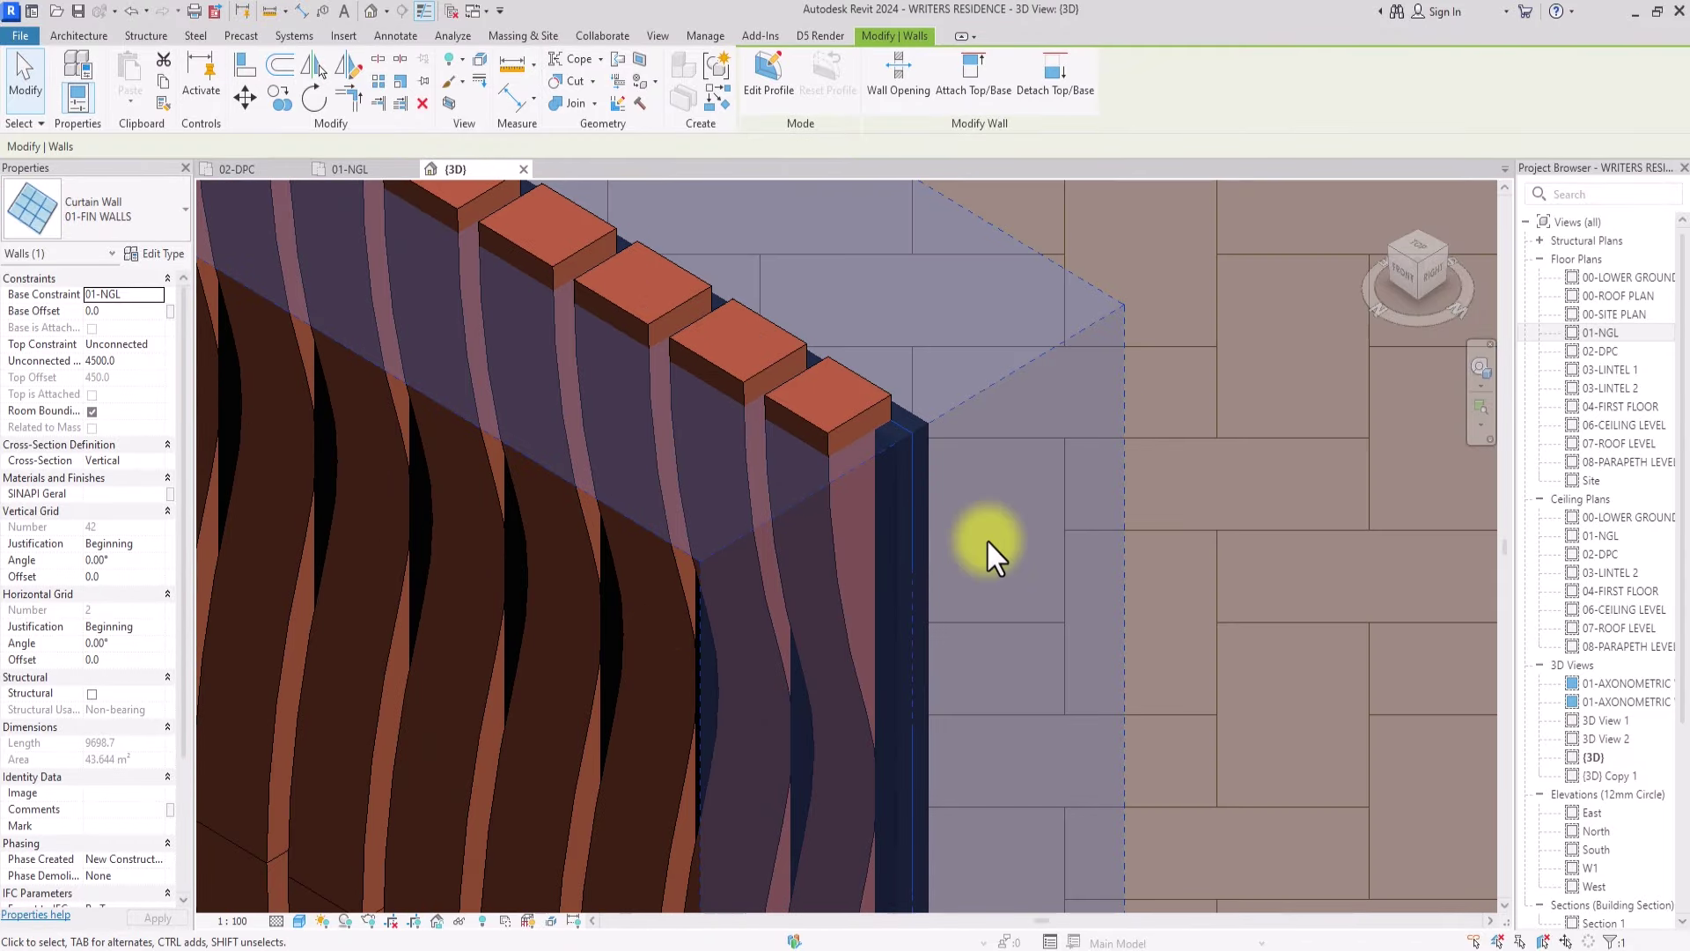
key("Escape")
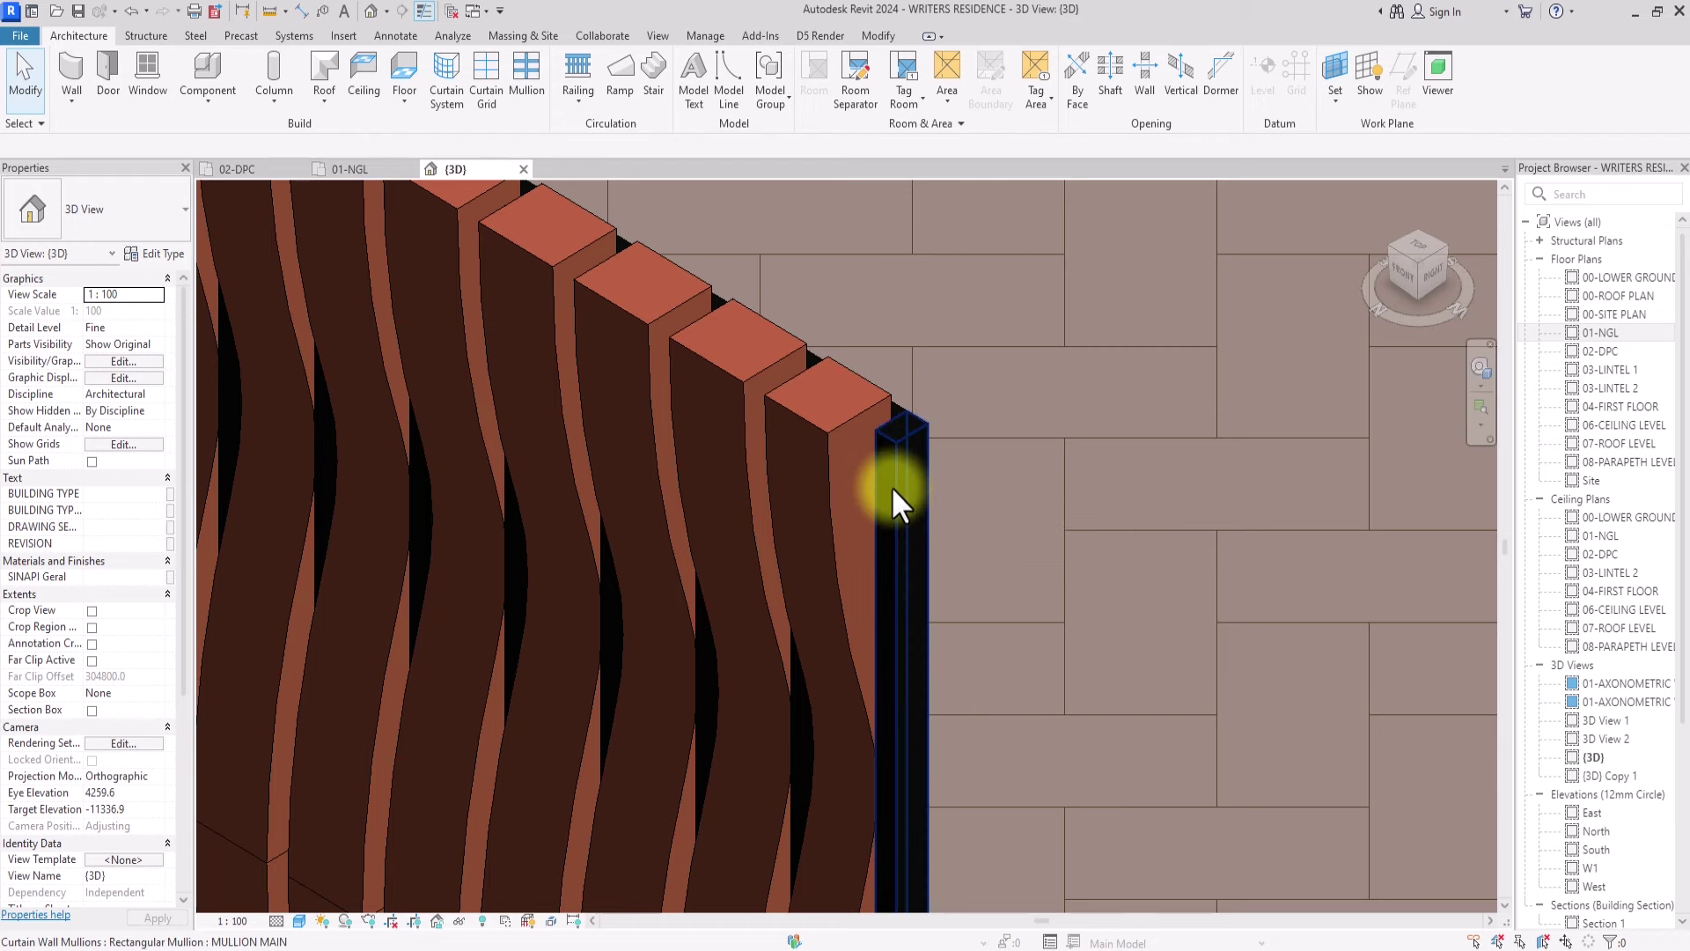
left_click(889, 468)
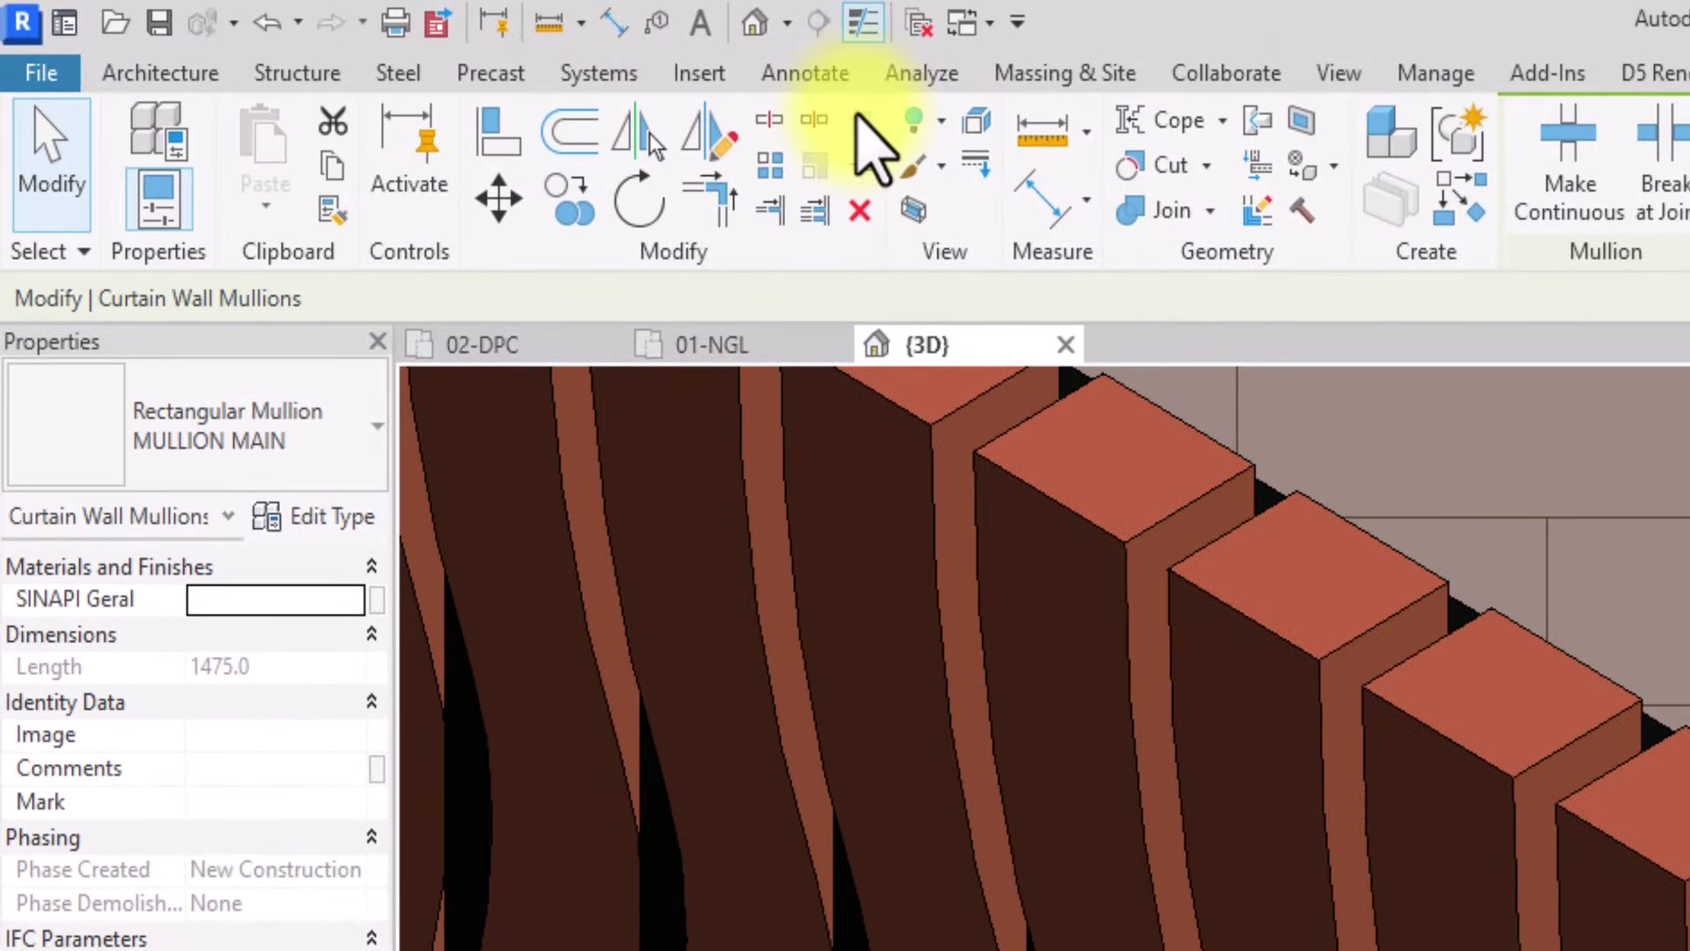
left_click(319, 518)
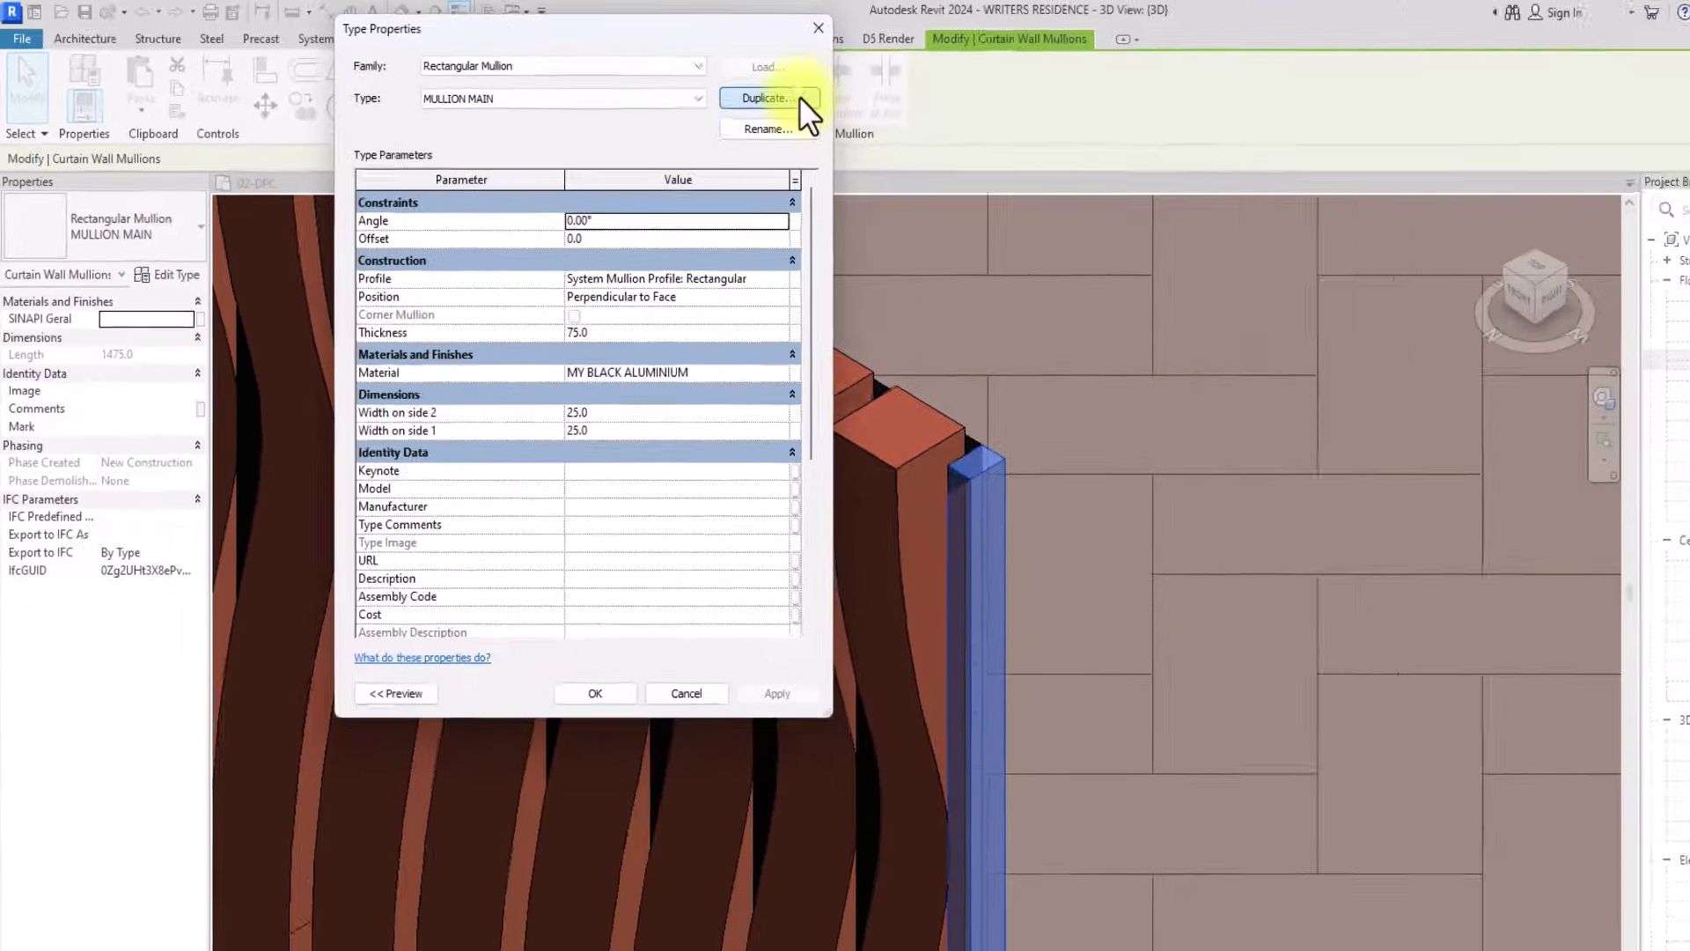
left_click(798, 98)
key("BackSpace")
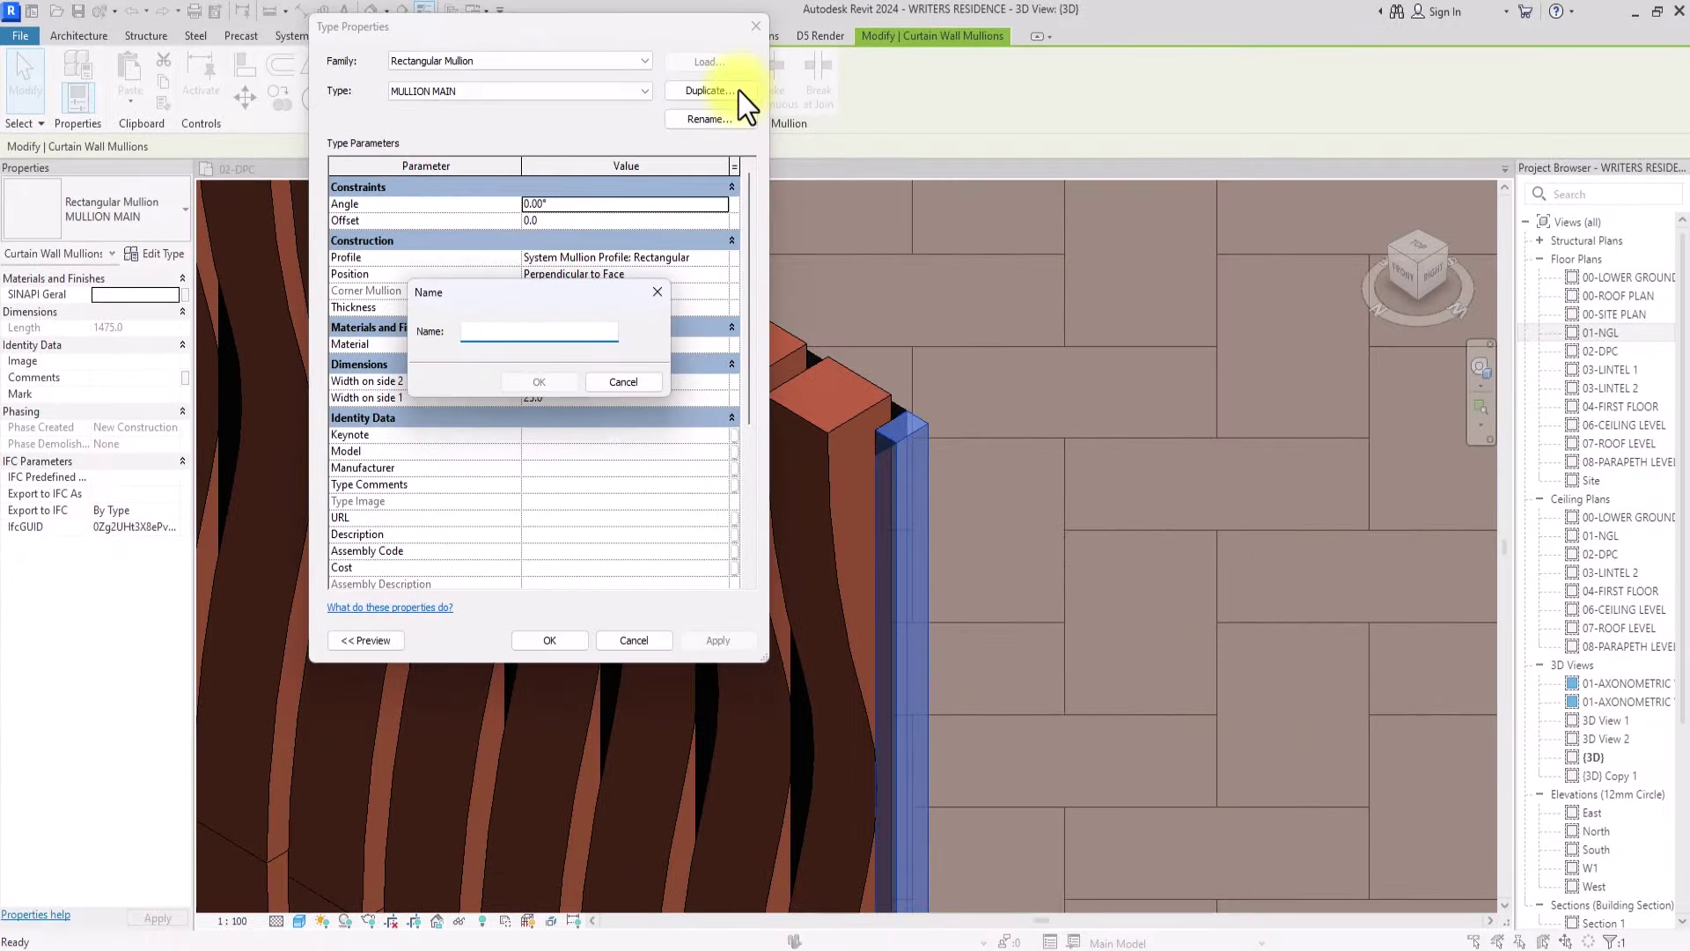
type("INVISIBLEM MULLION")
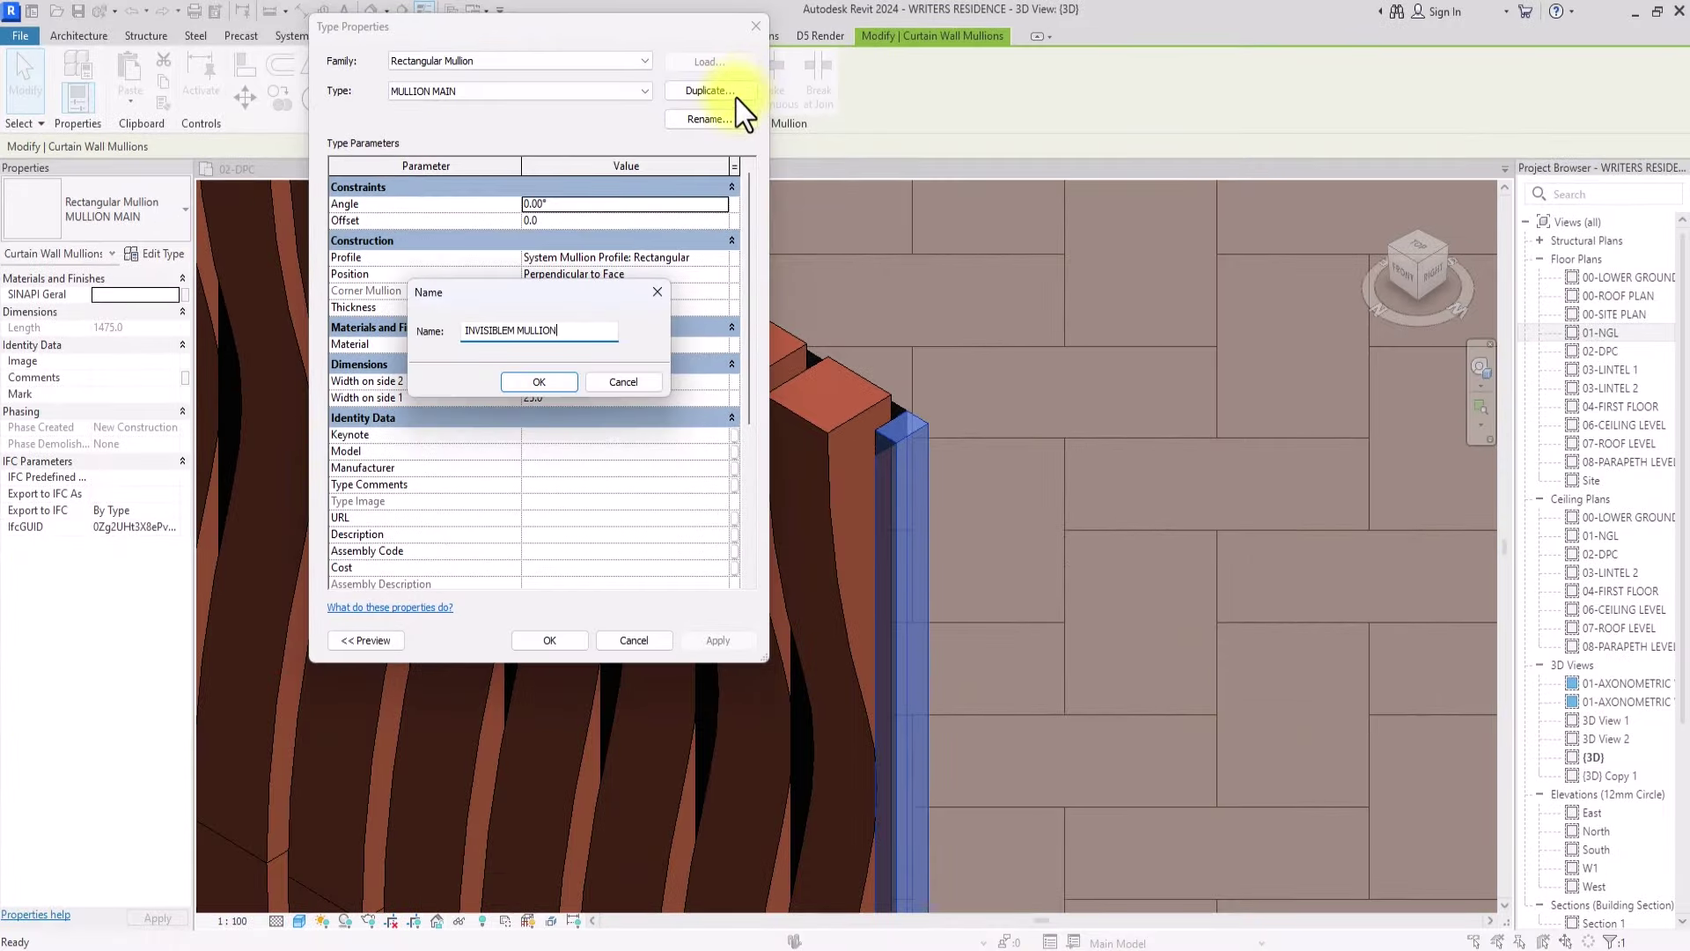
left_click(516, 332)
left_click(540, 381)
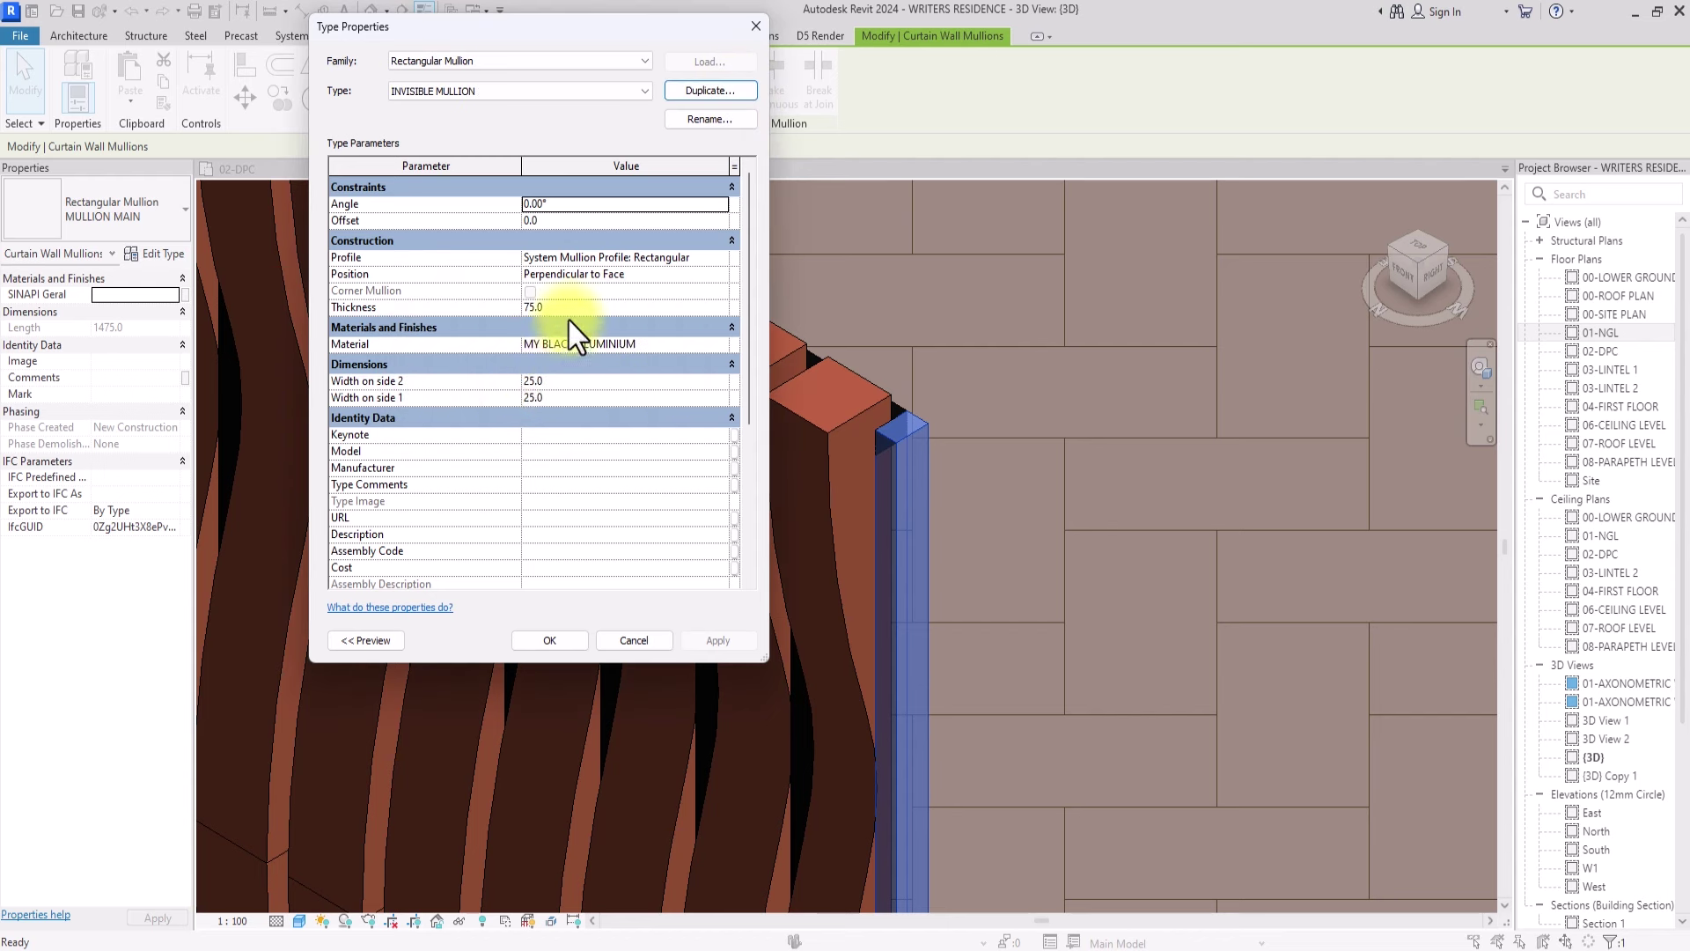
Step: Set the INVISIBLE MULLION widths on side 1 and side 2 to 37.5
left_click(576, 382)
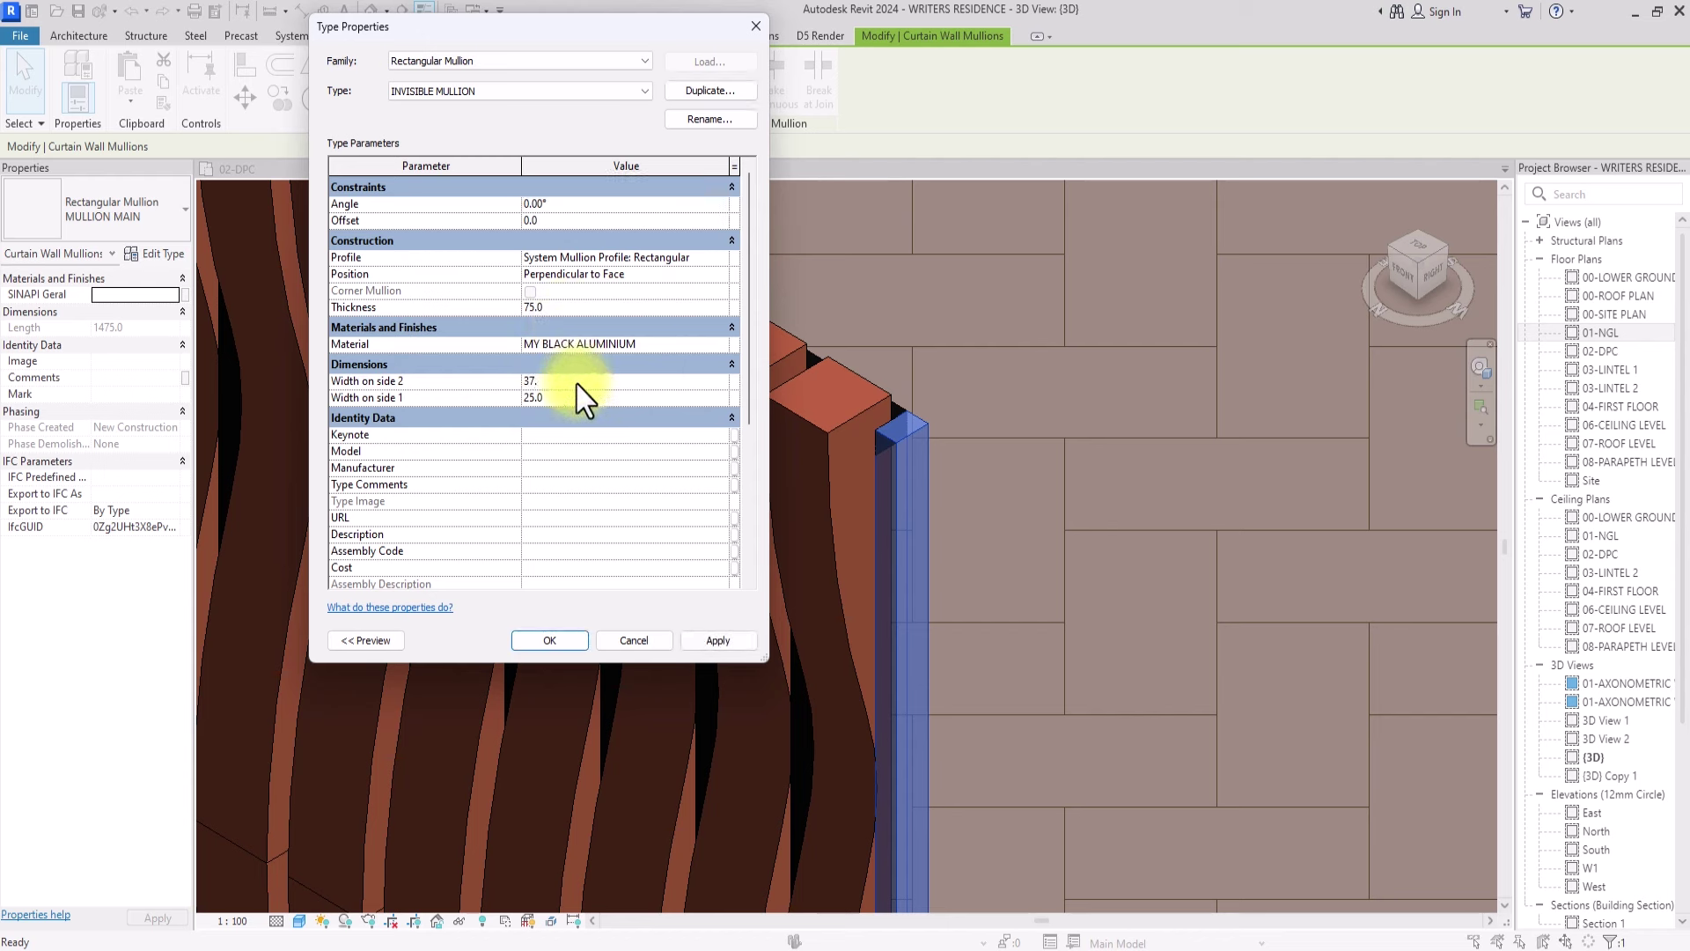
type("37.5")
left_click(499, 387)
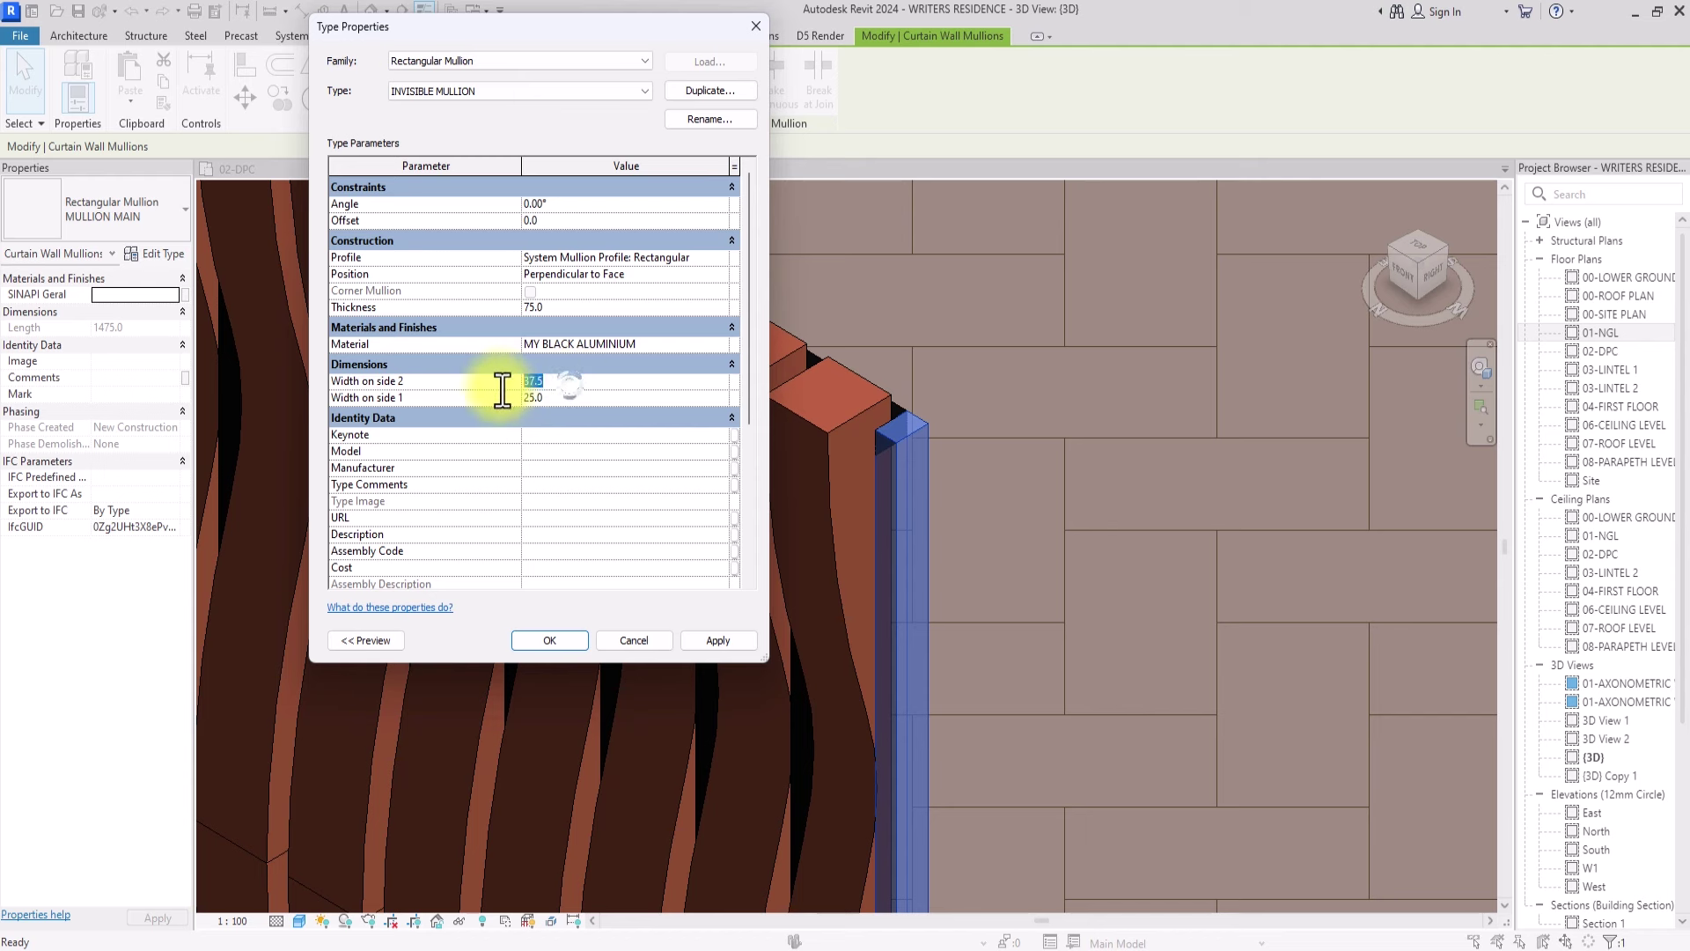
left_click(565, 397)
type("37.5")
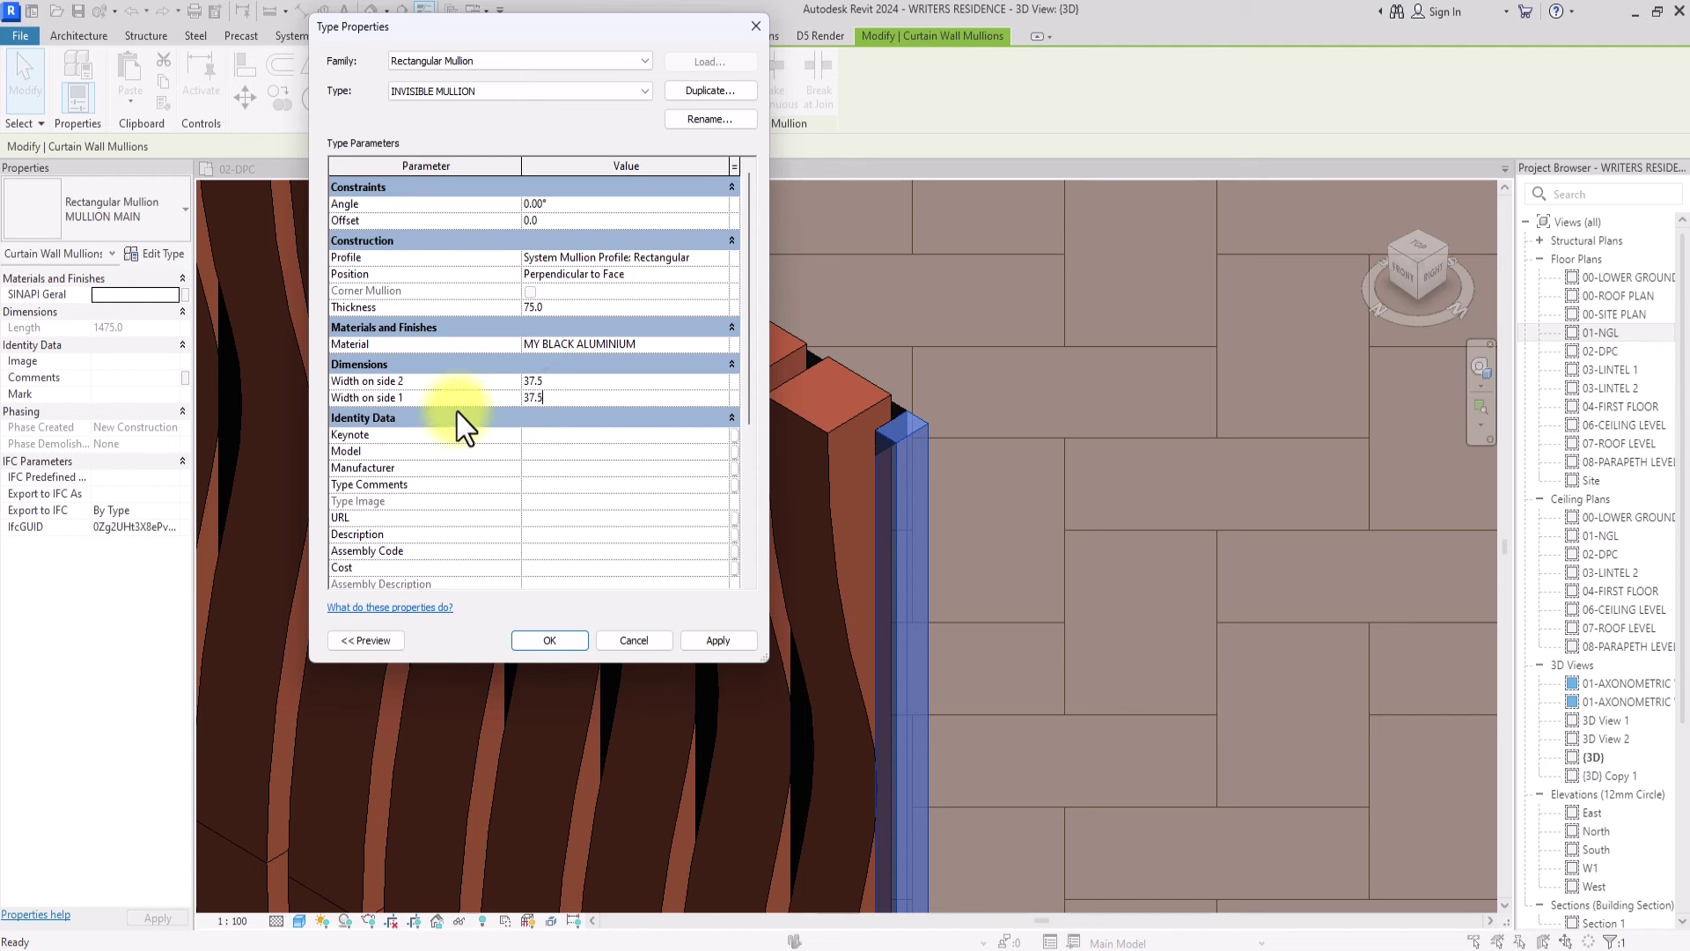
Step: Assign the Air material to INVISIBLE MULLION, apply, and close its type properties
left_click(723, 347)
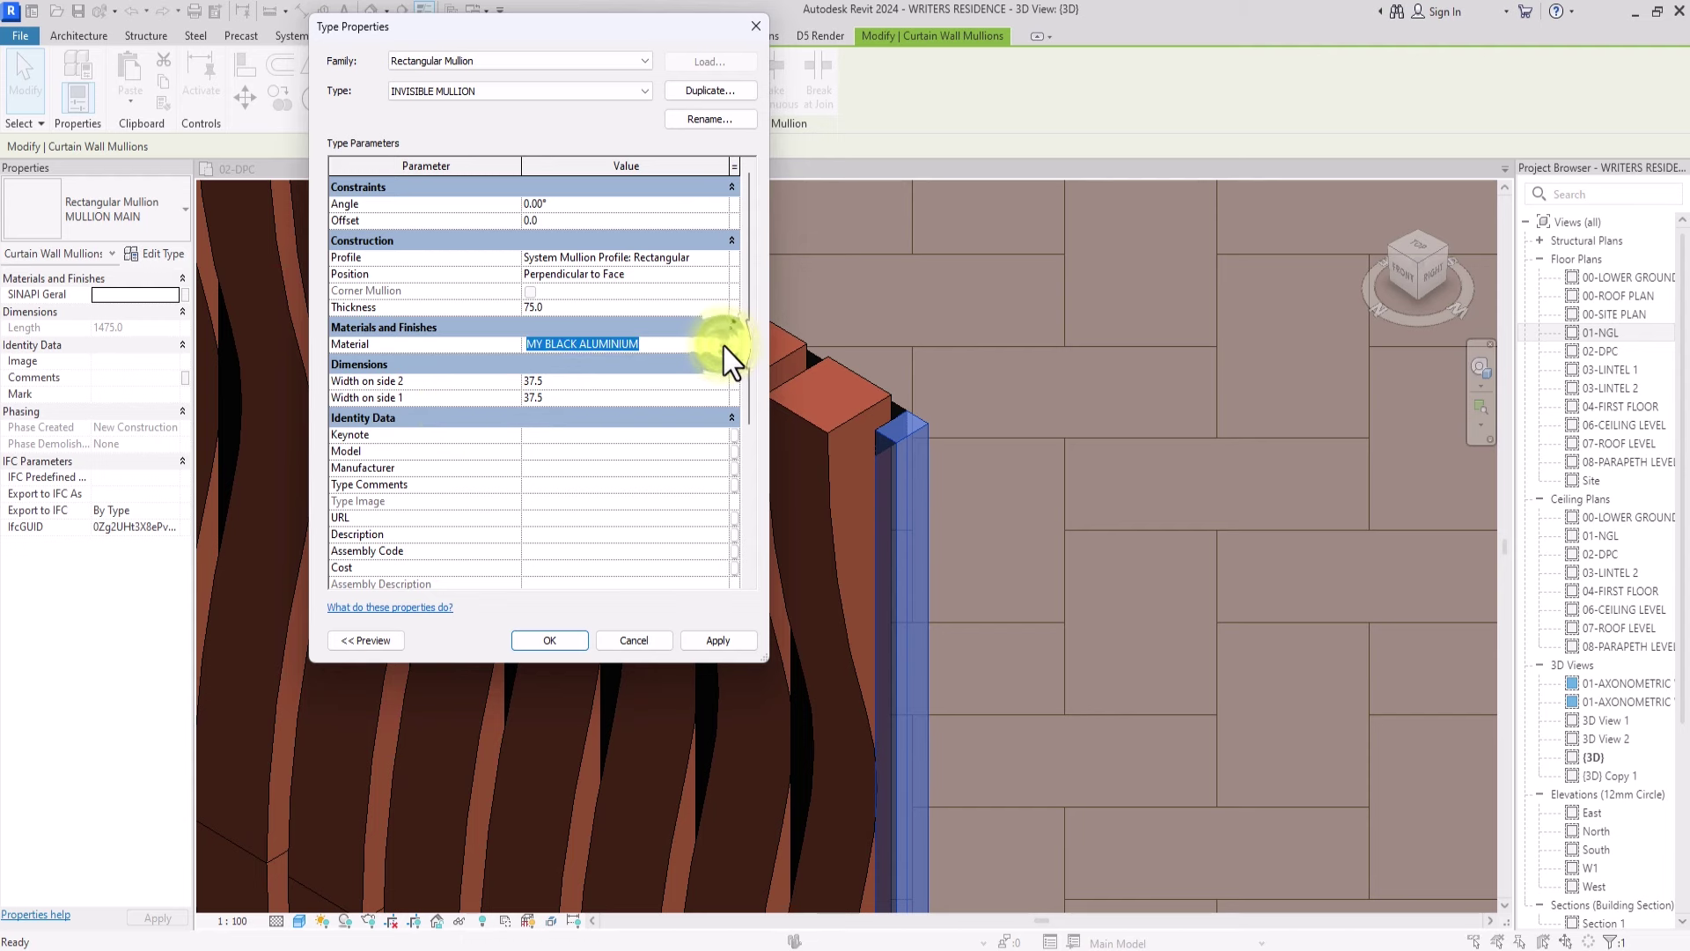
left_click(724, 343)
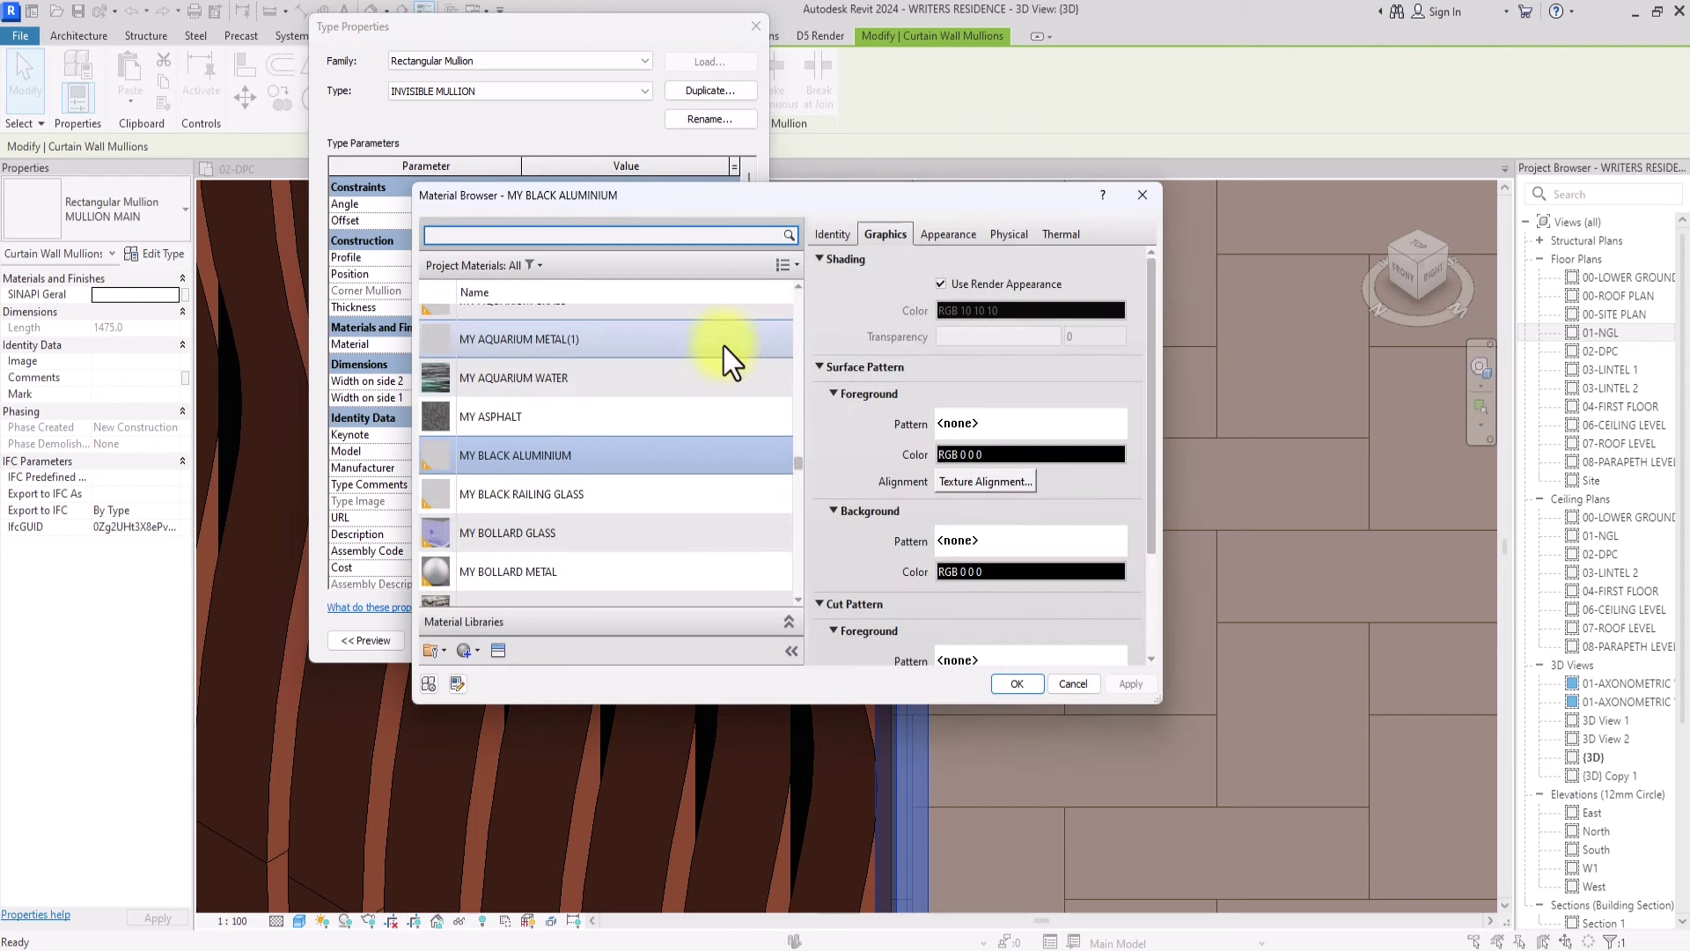
type("AIR")
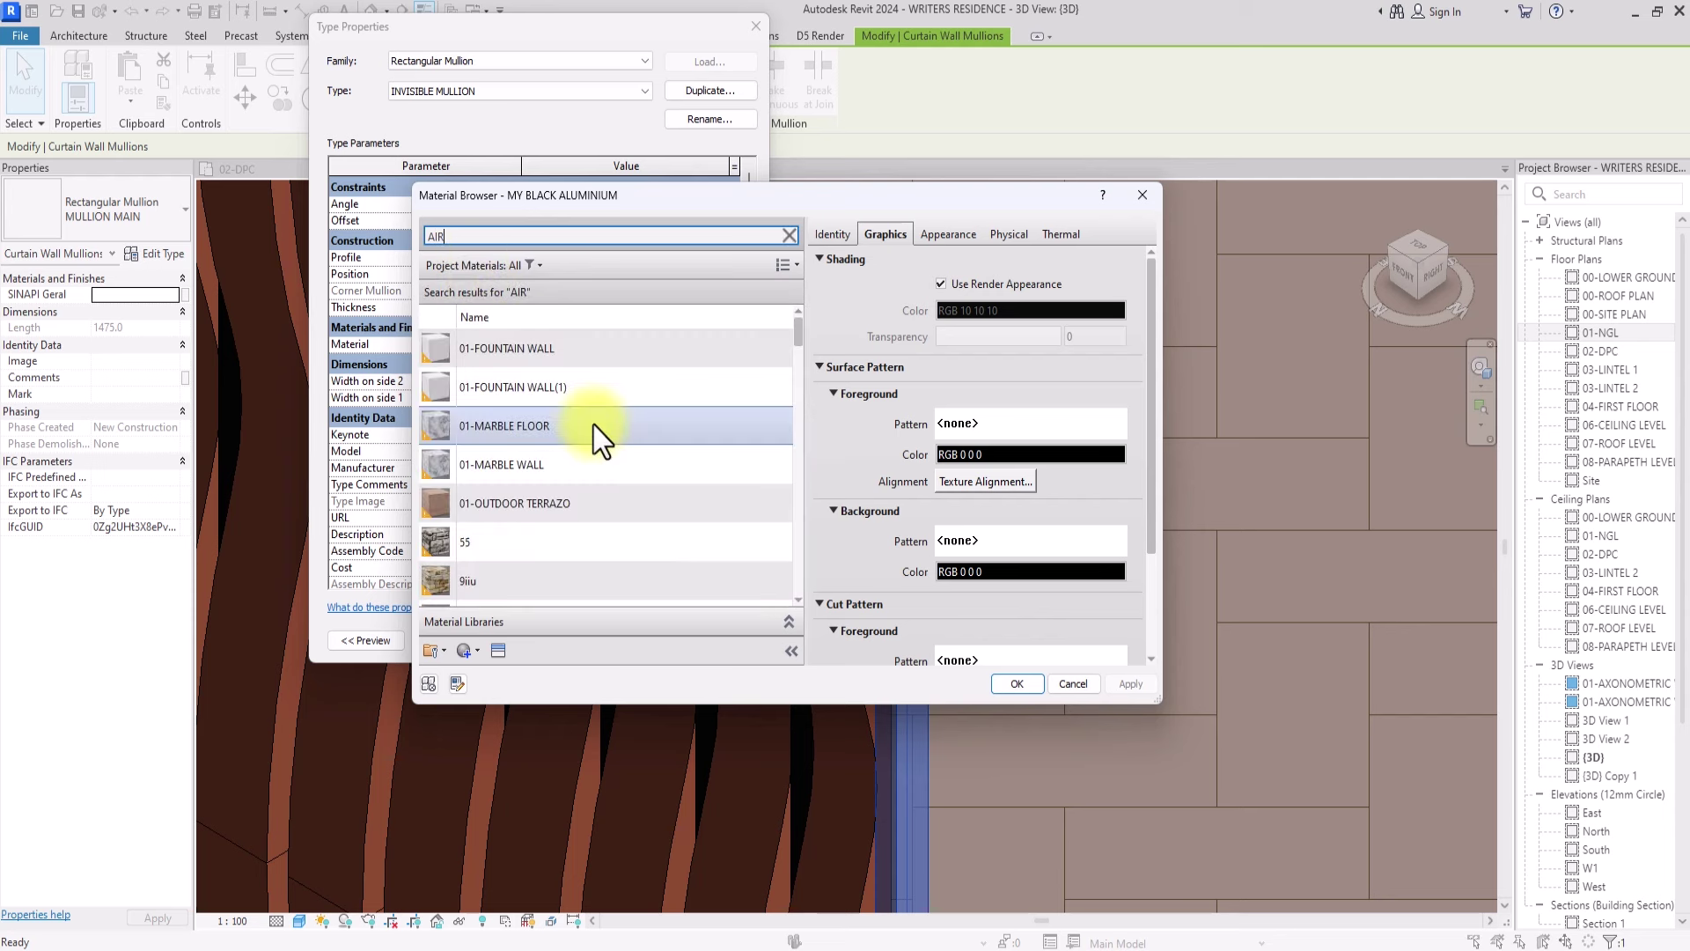
scroll(593, 425, "down", 5)
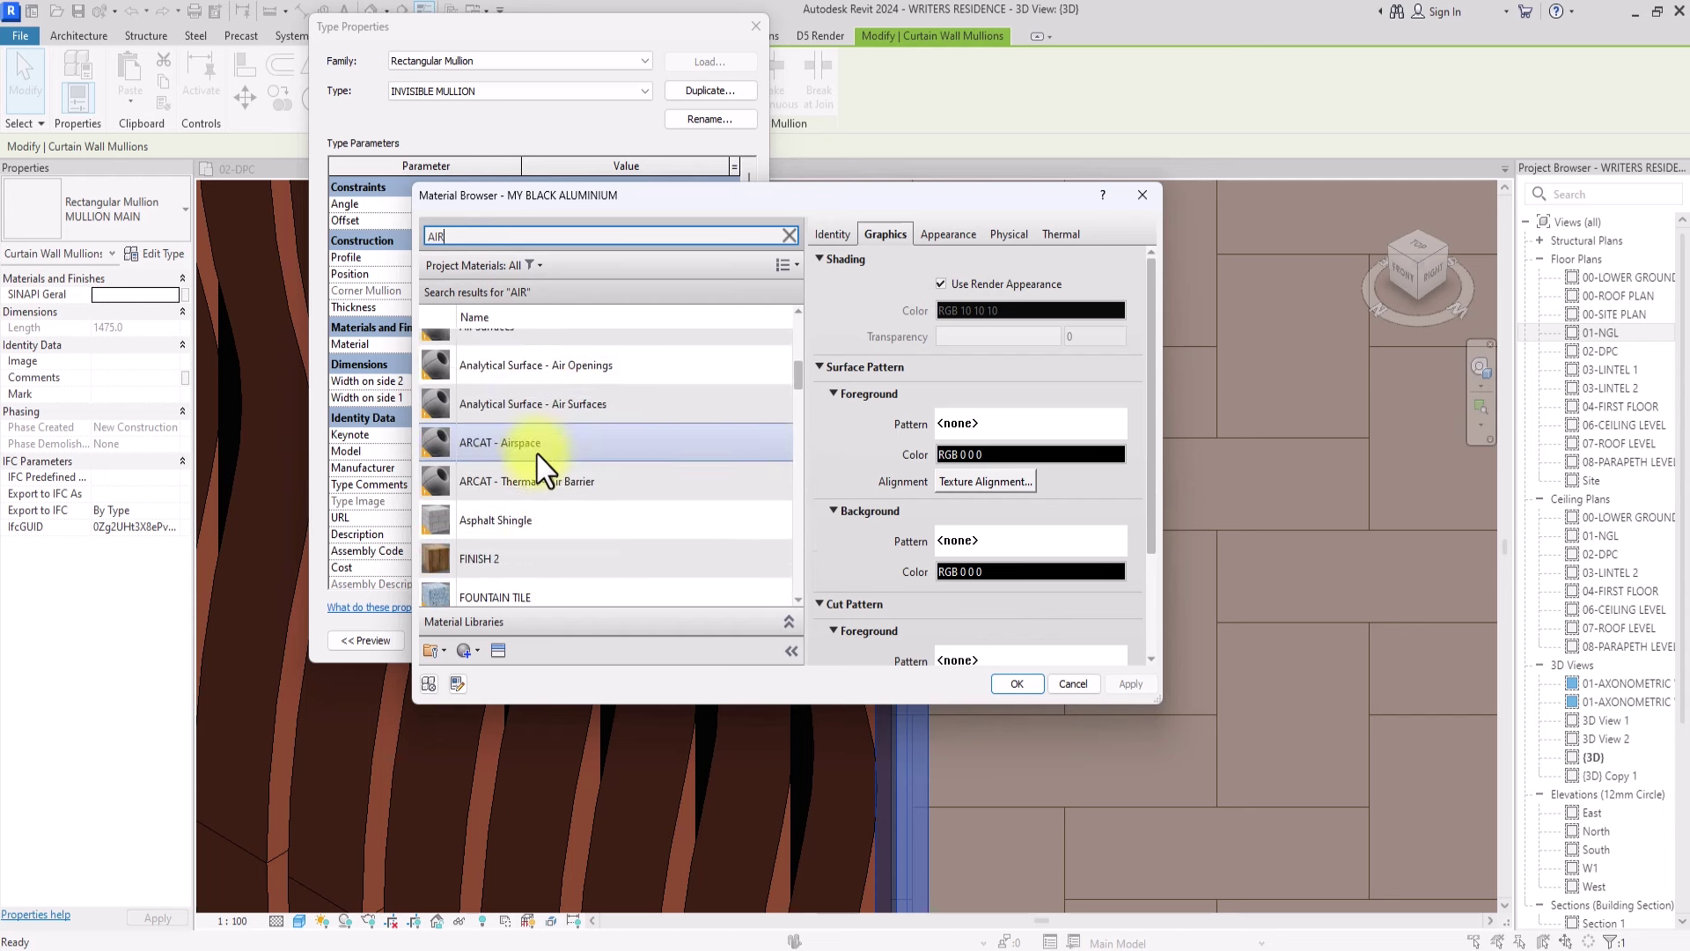
scroll(537, 455, "down", 2)
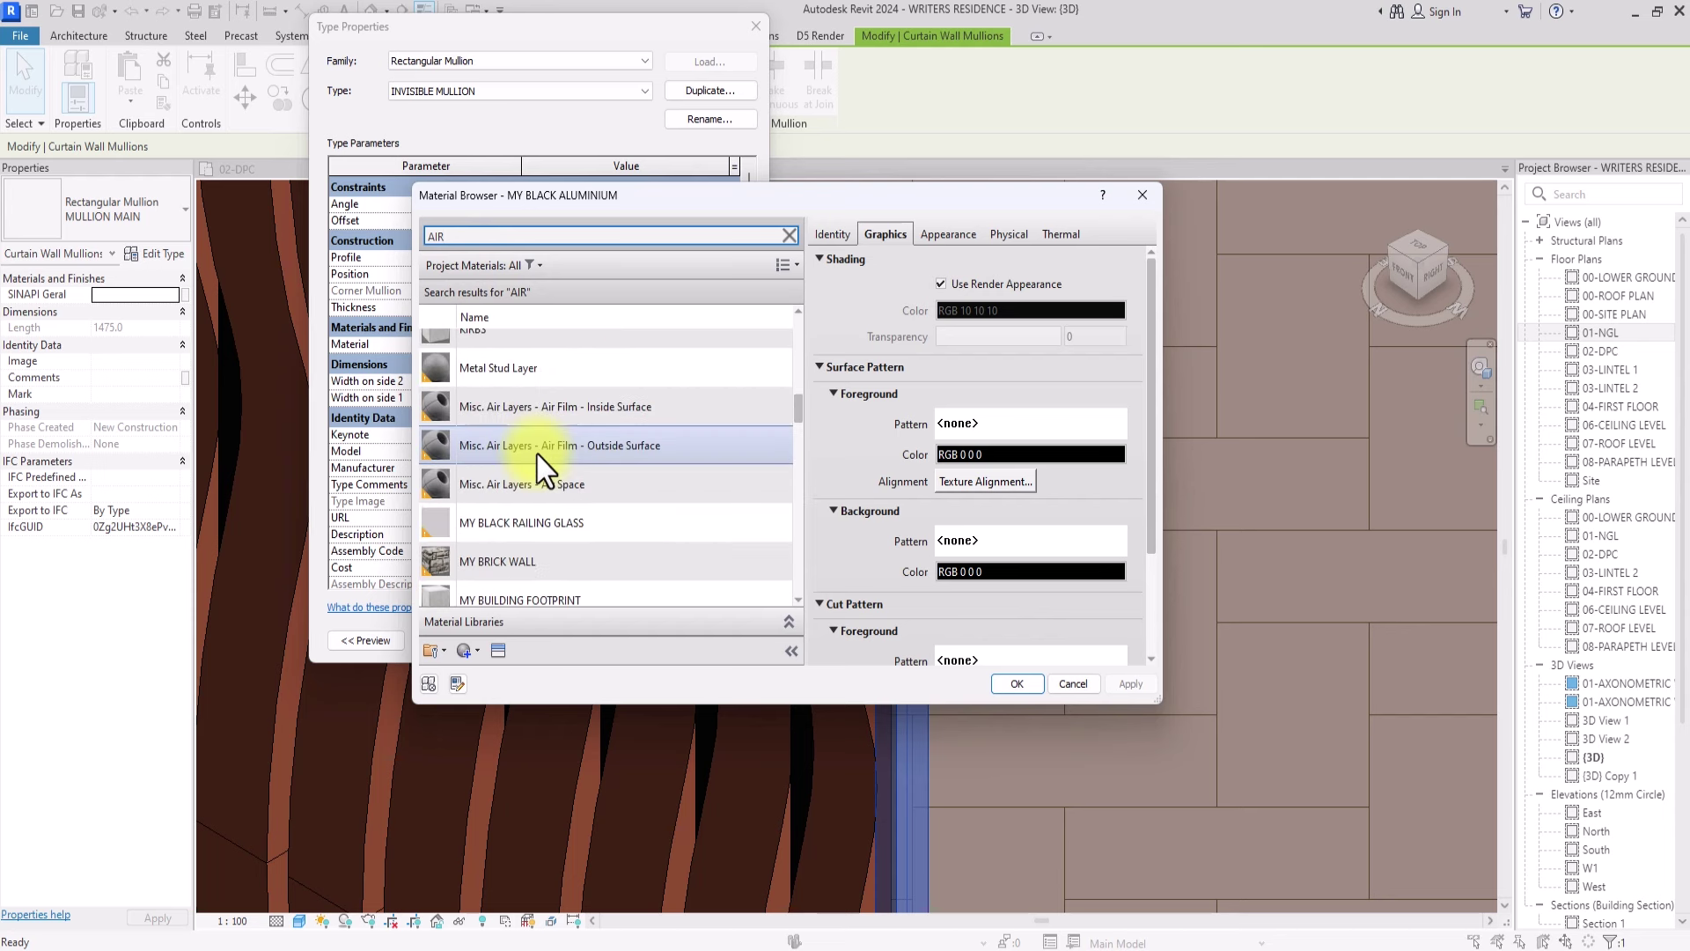
left_click_drag(799, 408, 800, 359)
left_click(601, 435)
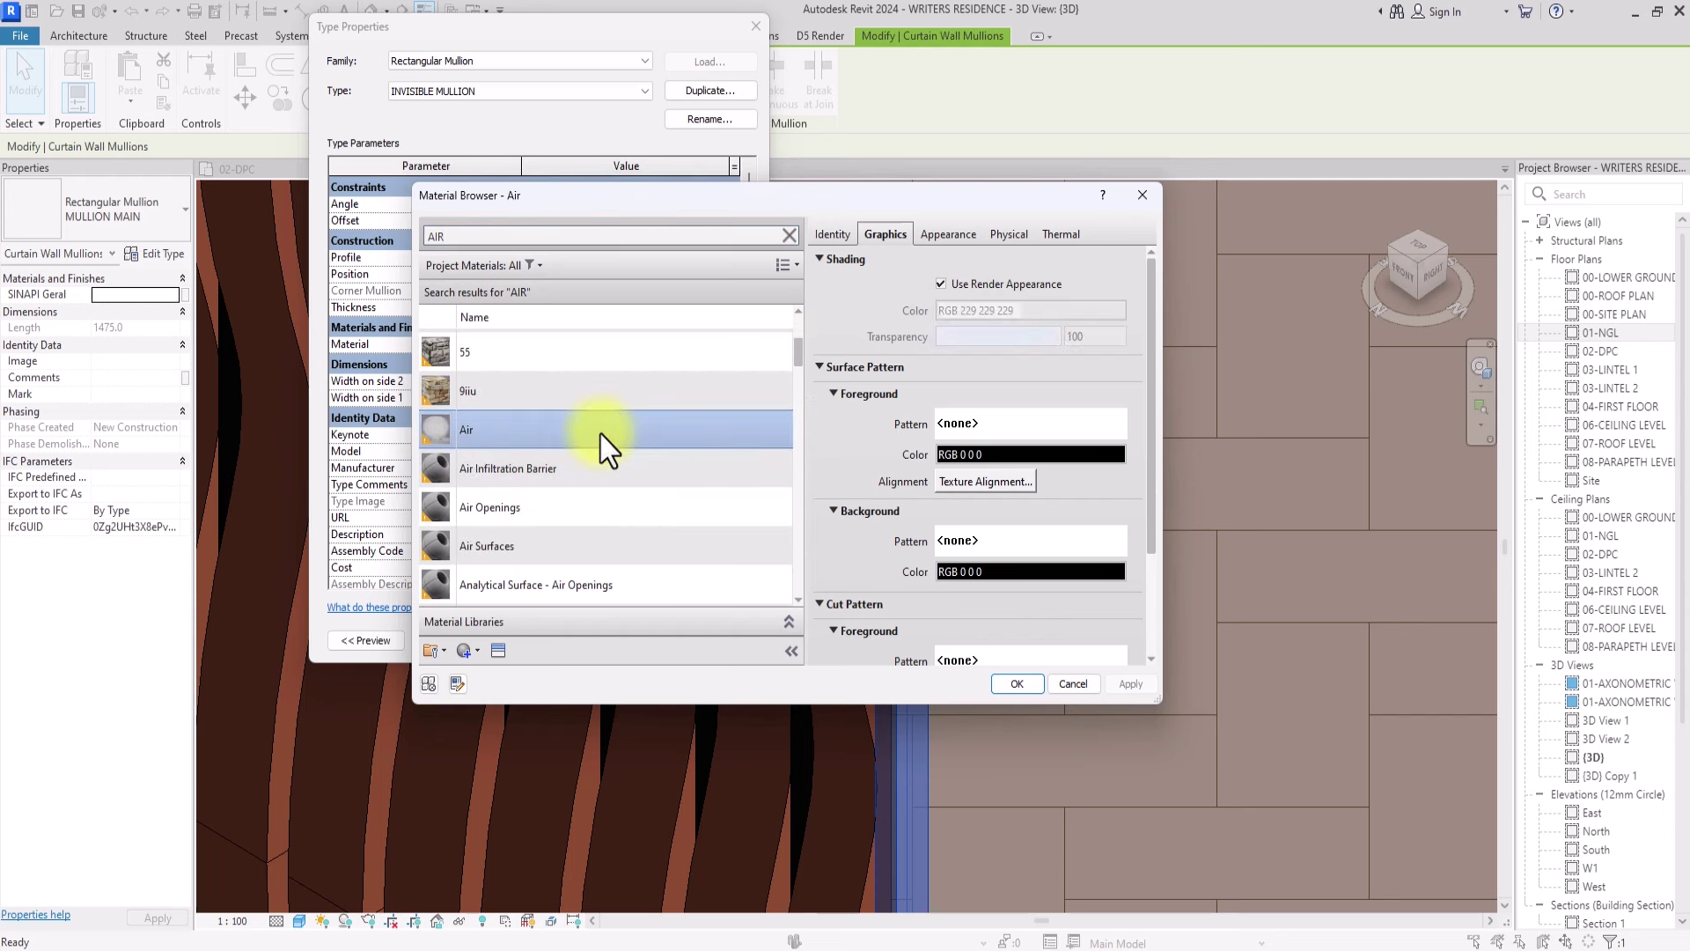
scroll(600, 435, "down", 1)
left_click(1014, 684)
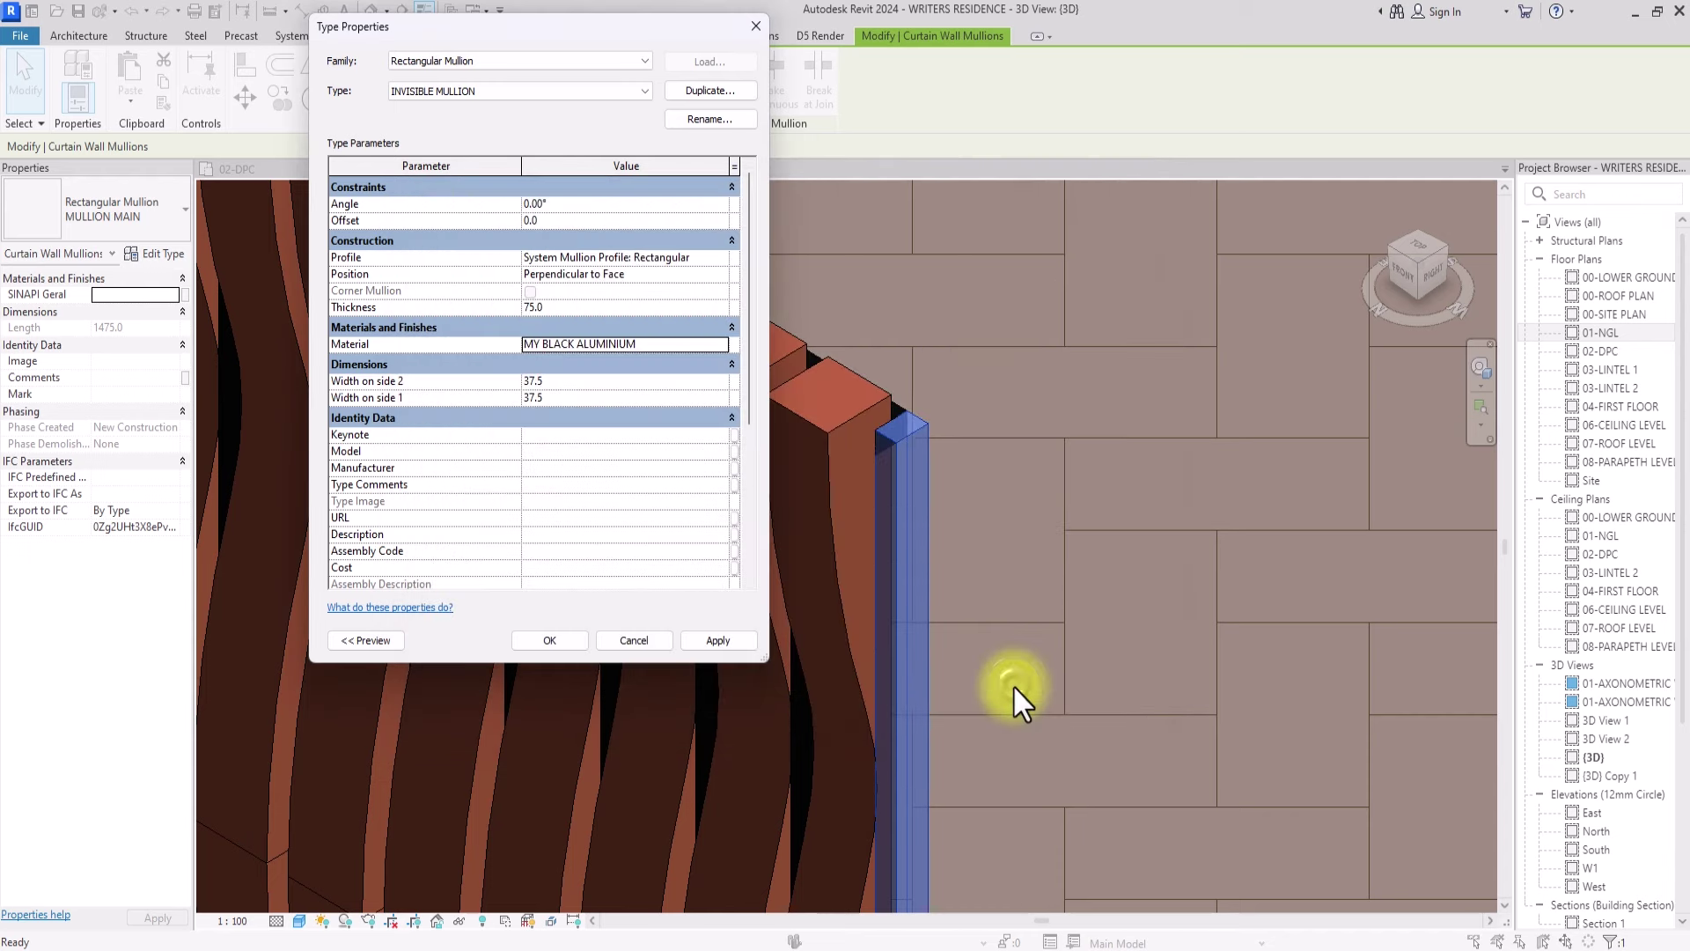
left_click(714, 640)
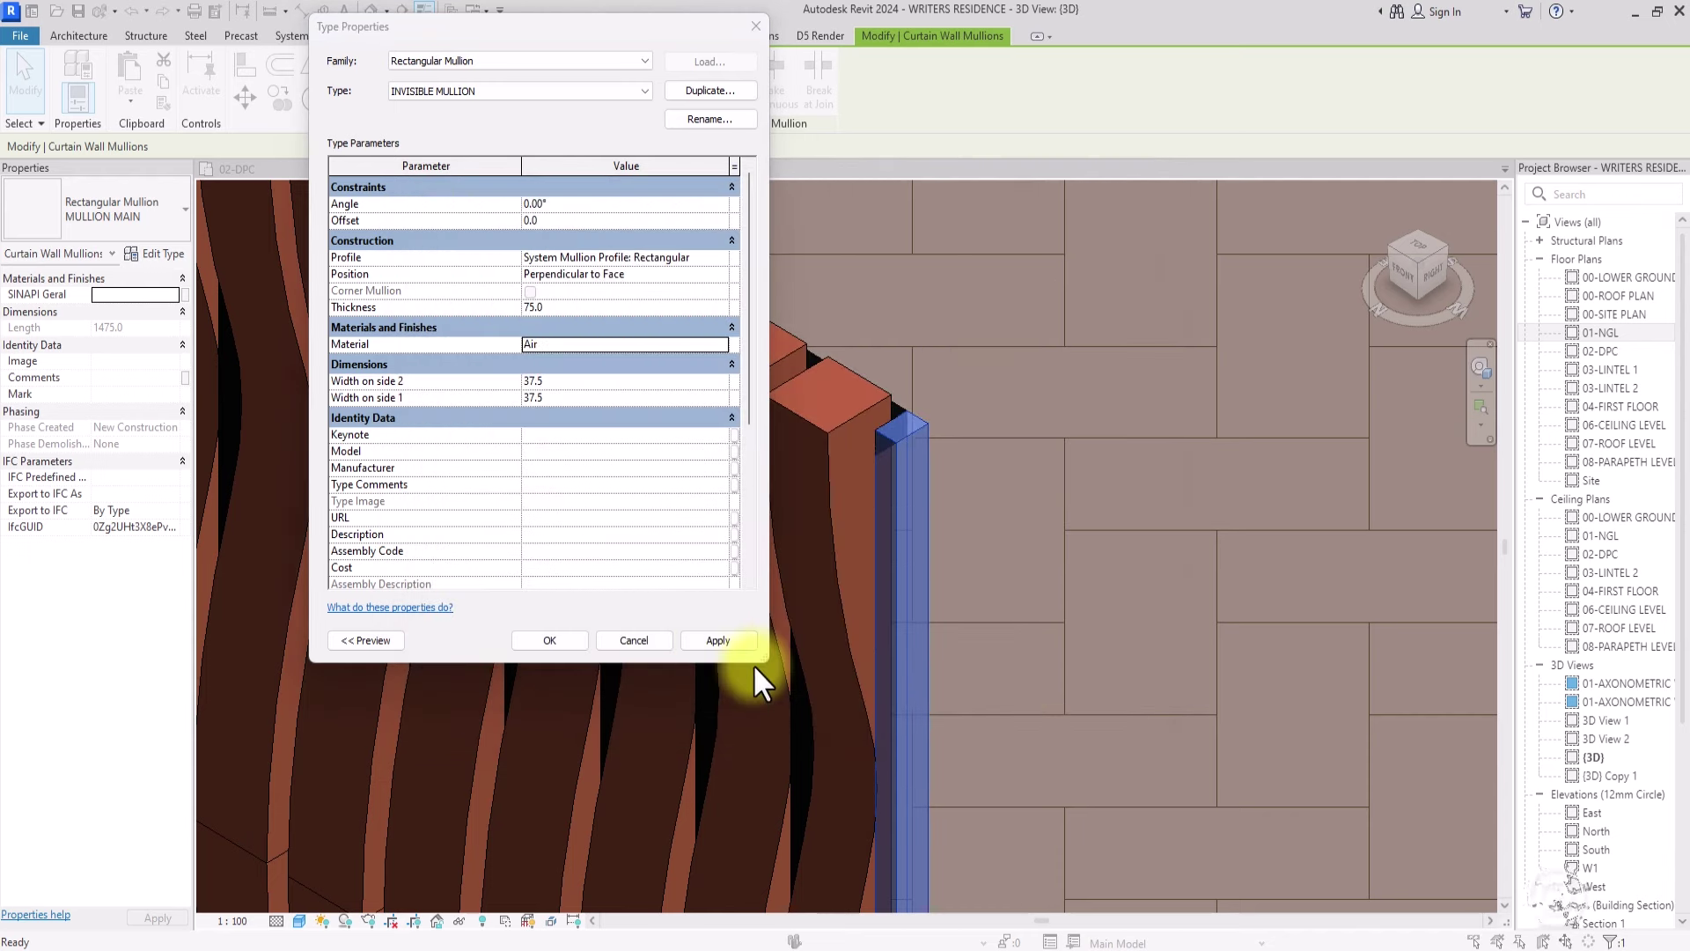
left_click(547, 640)
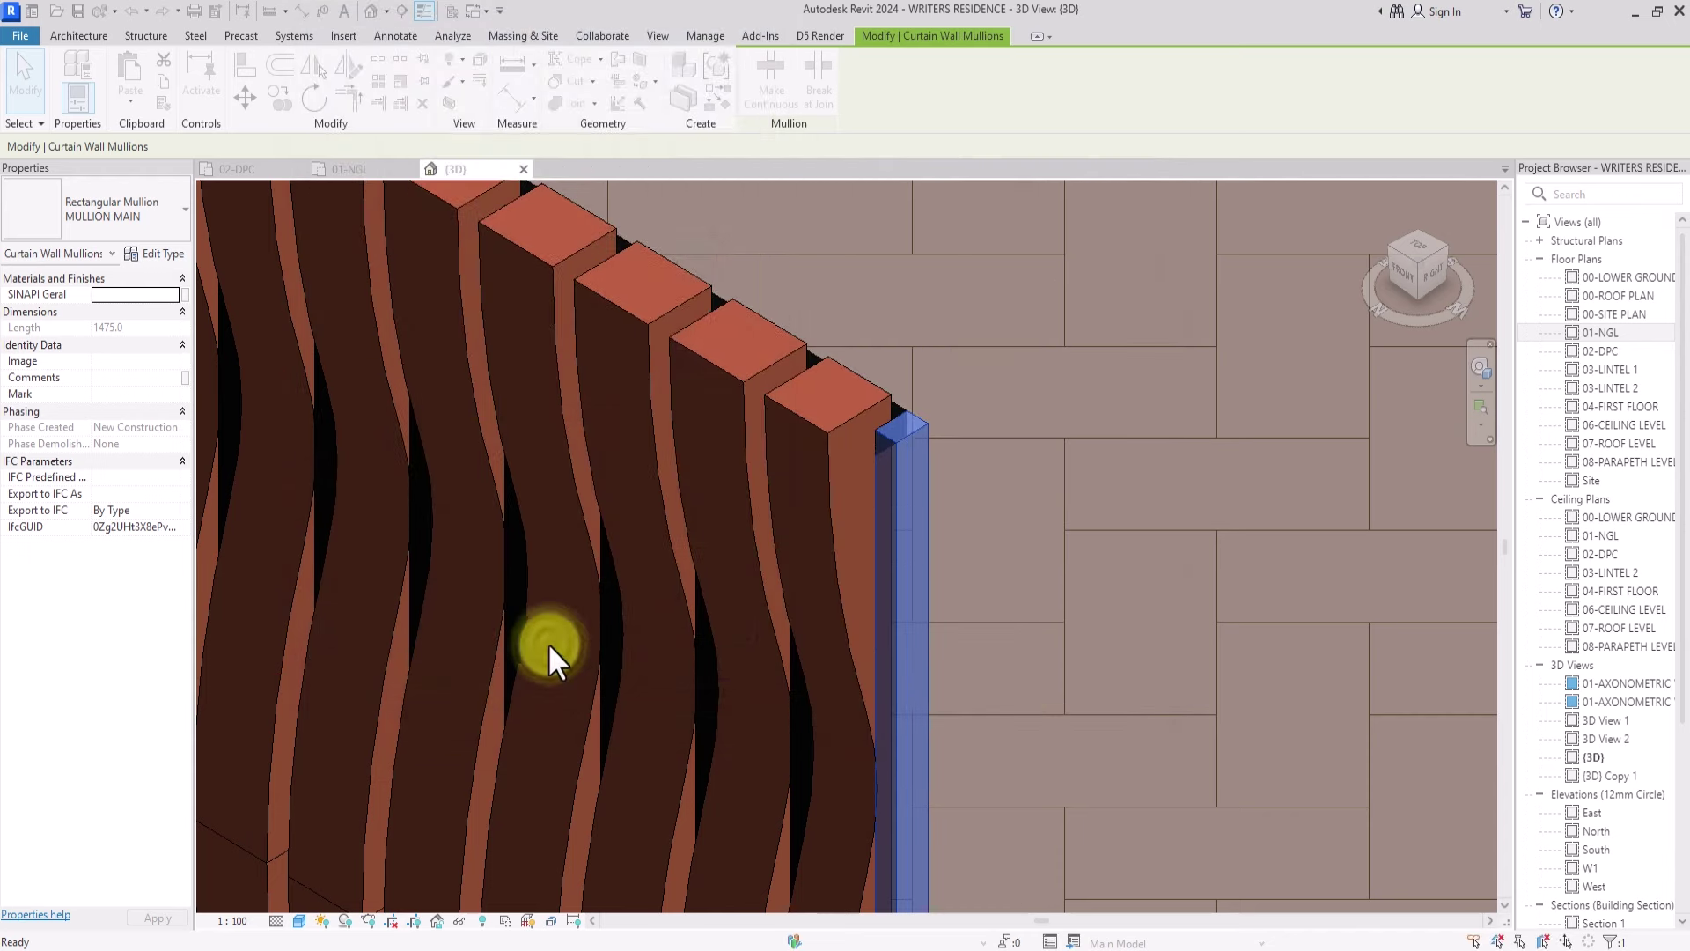
Step: Select the wavy fin curtain wall and open its type properties
scroll(548, 643, "down", 1)
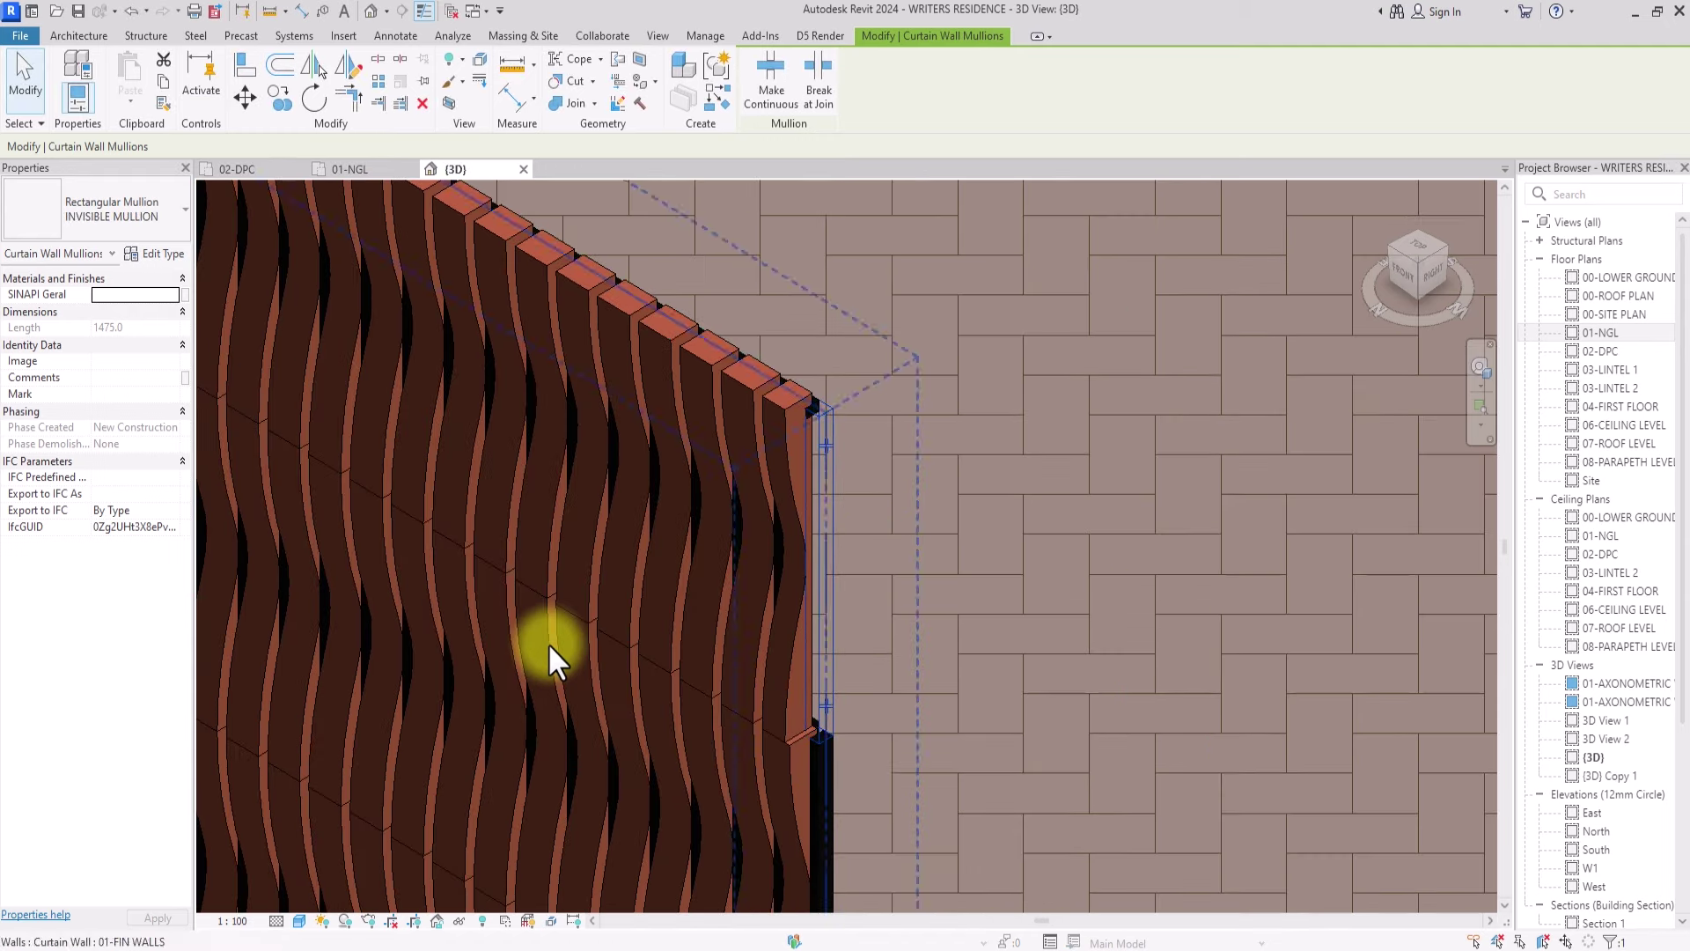
scroll(548, 643, "up", 2)
left_click(926, 728)
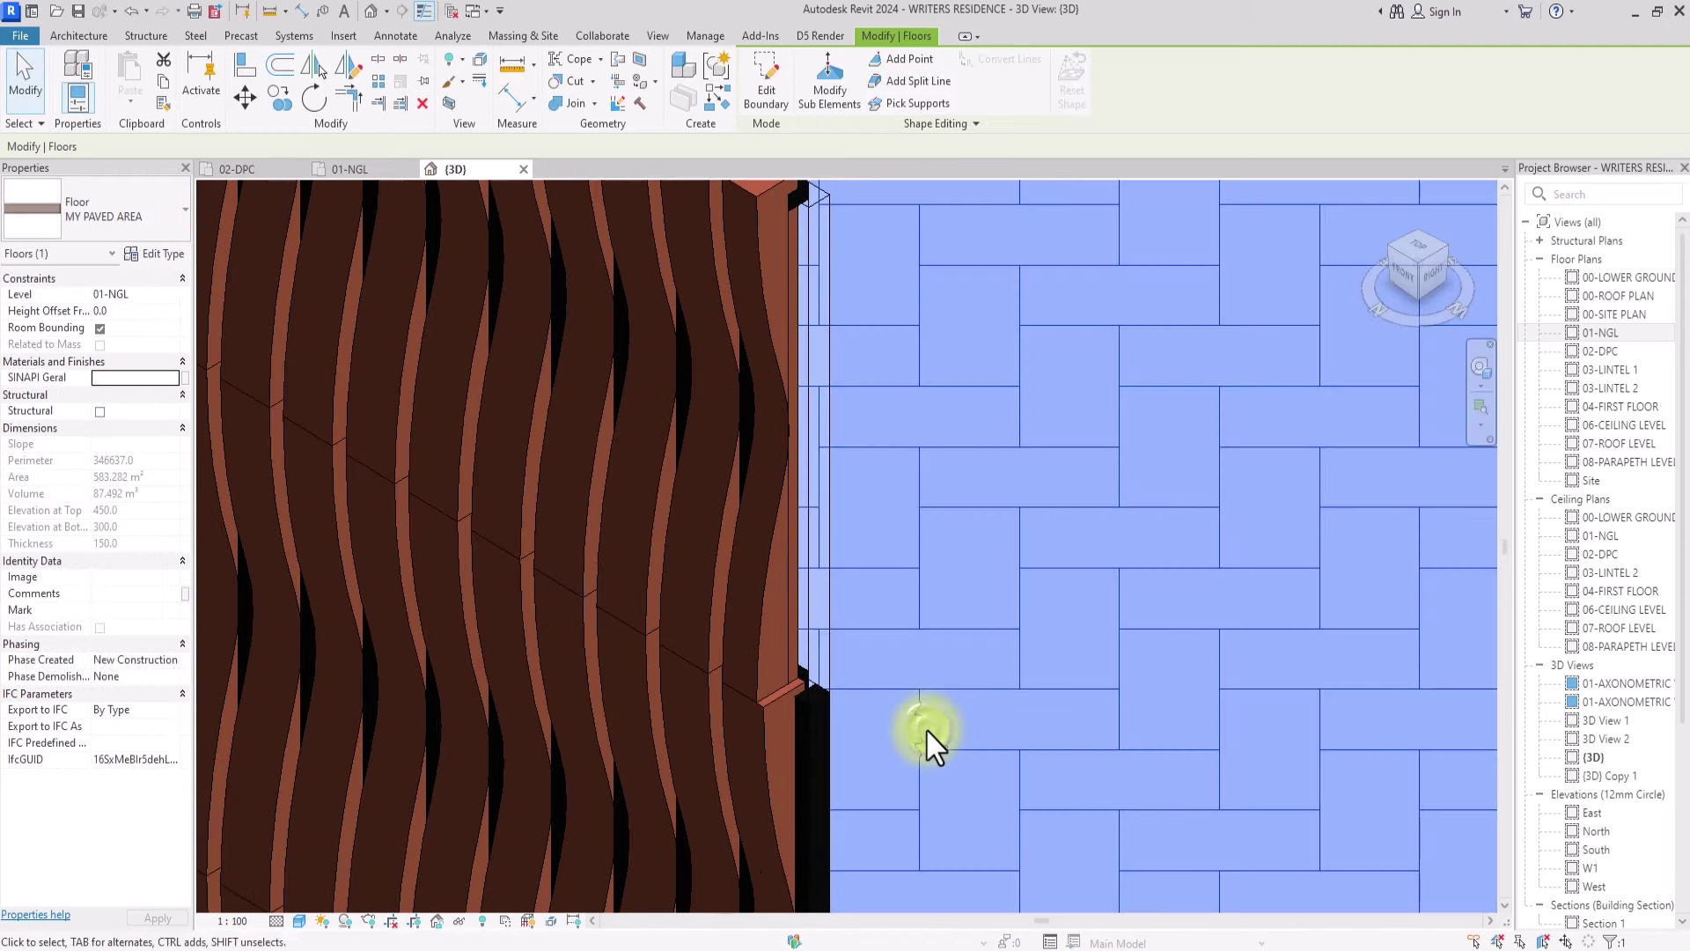
left_click(816, 752)
scroll(815, 752, "down", 4)
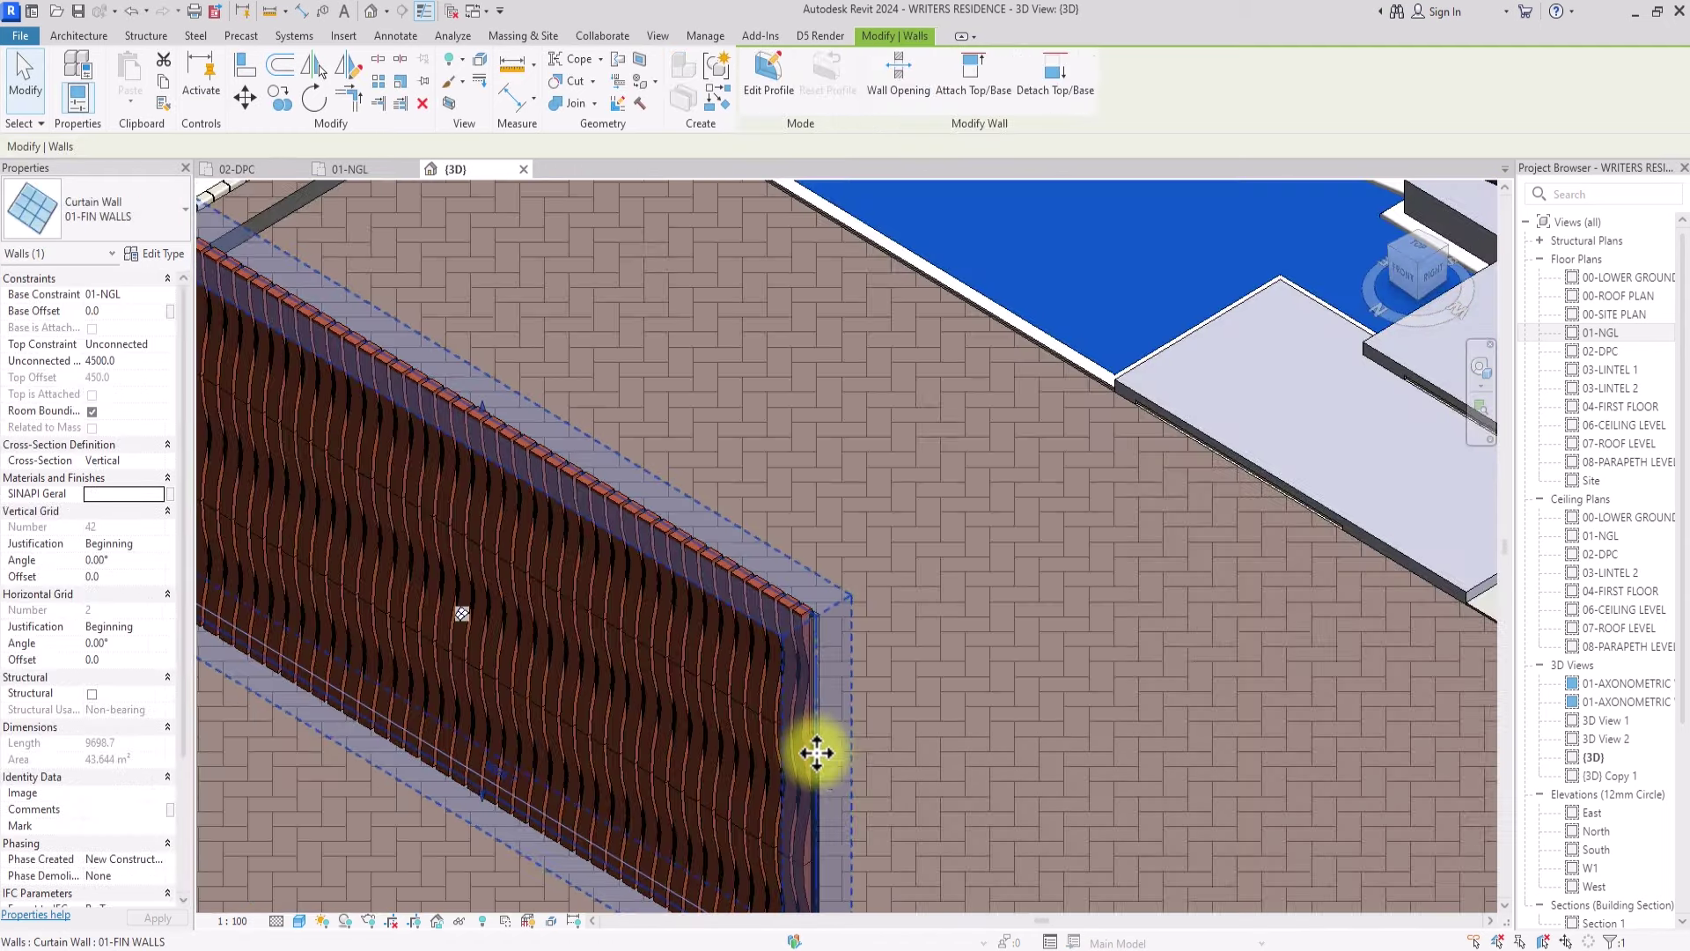
left_click(165, 255)
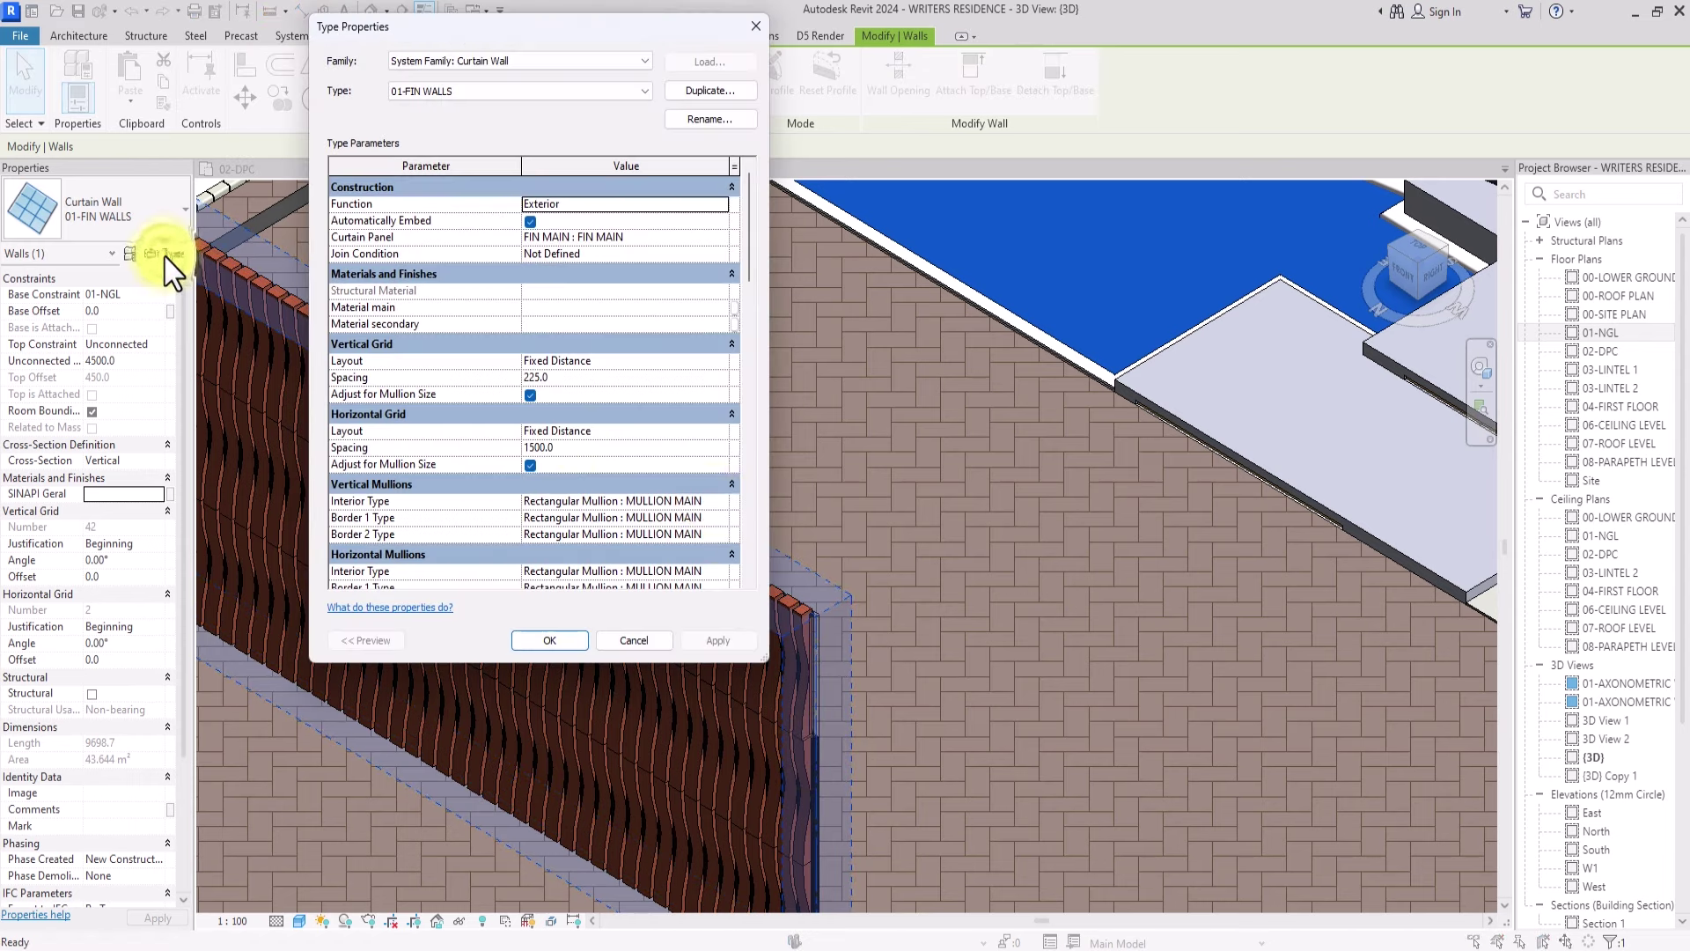
Step: Switch the interior and border mullions to Rectangular Mullion : INVISIBLE MULLION, apply and OK
left_click(716, 504)
left_click(716, 504)
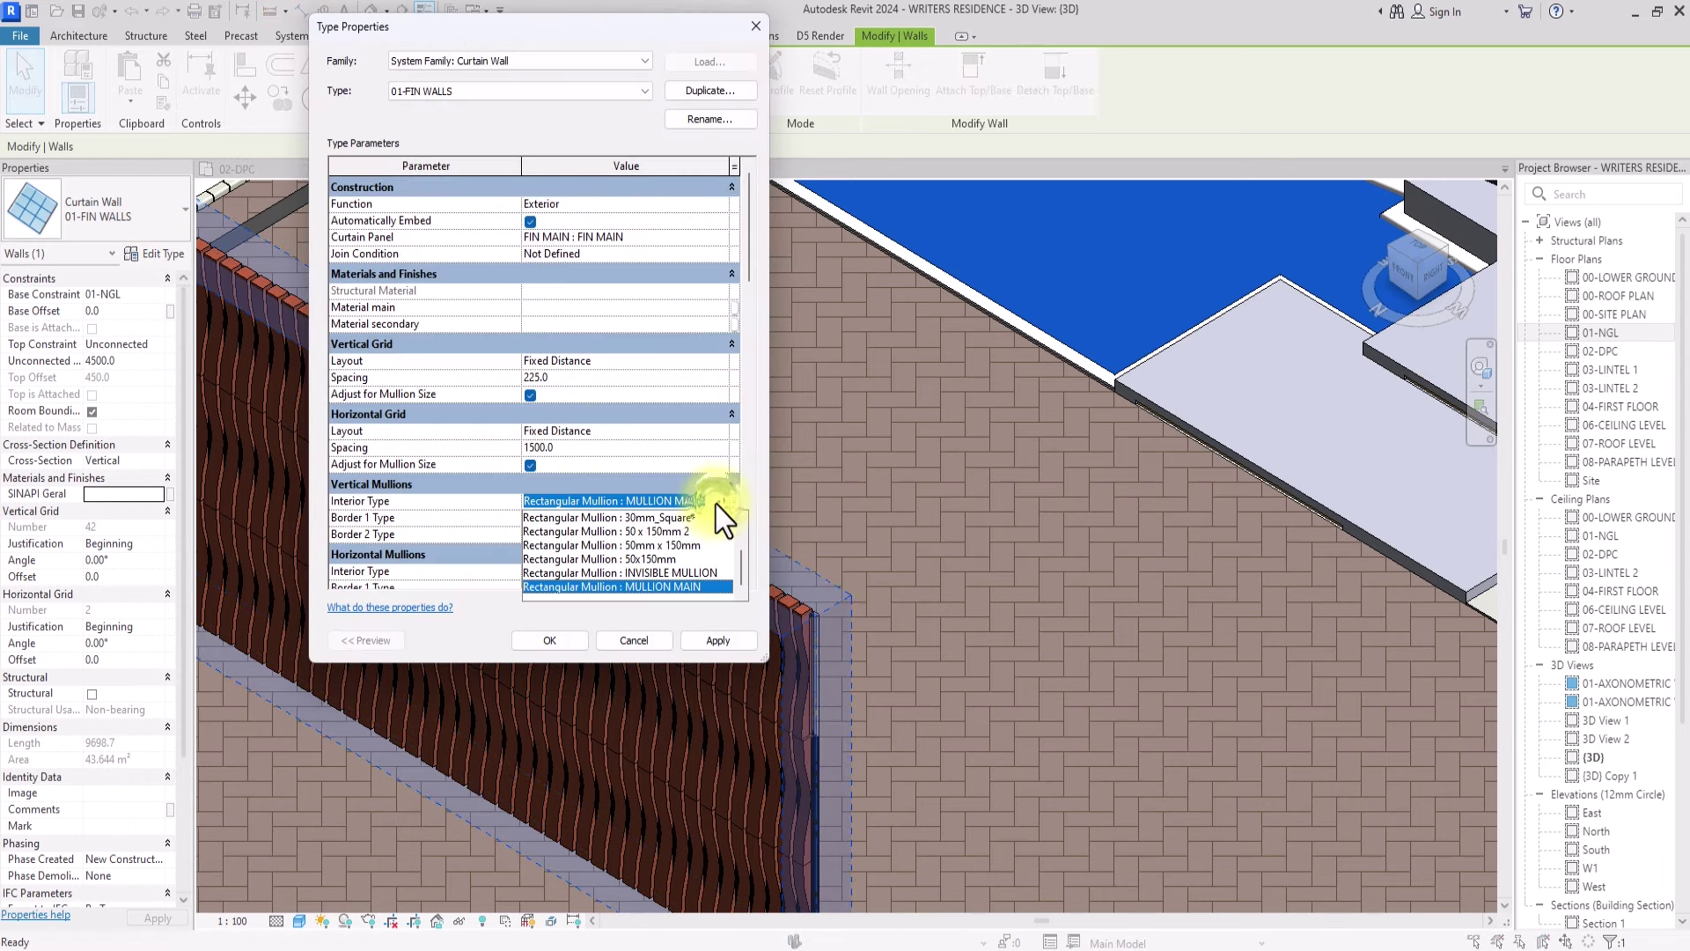
left_click(693, 551)
left_click(716, 517)
left_click(715, 516)
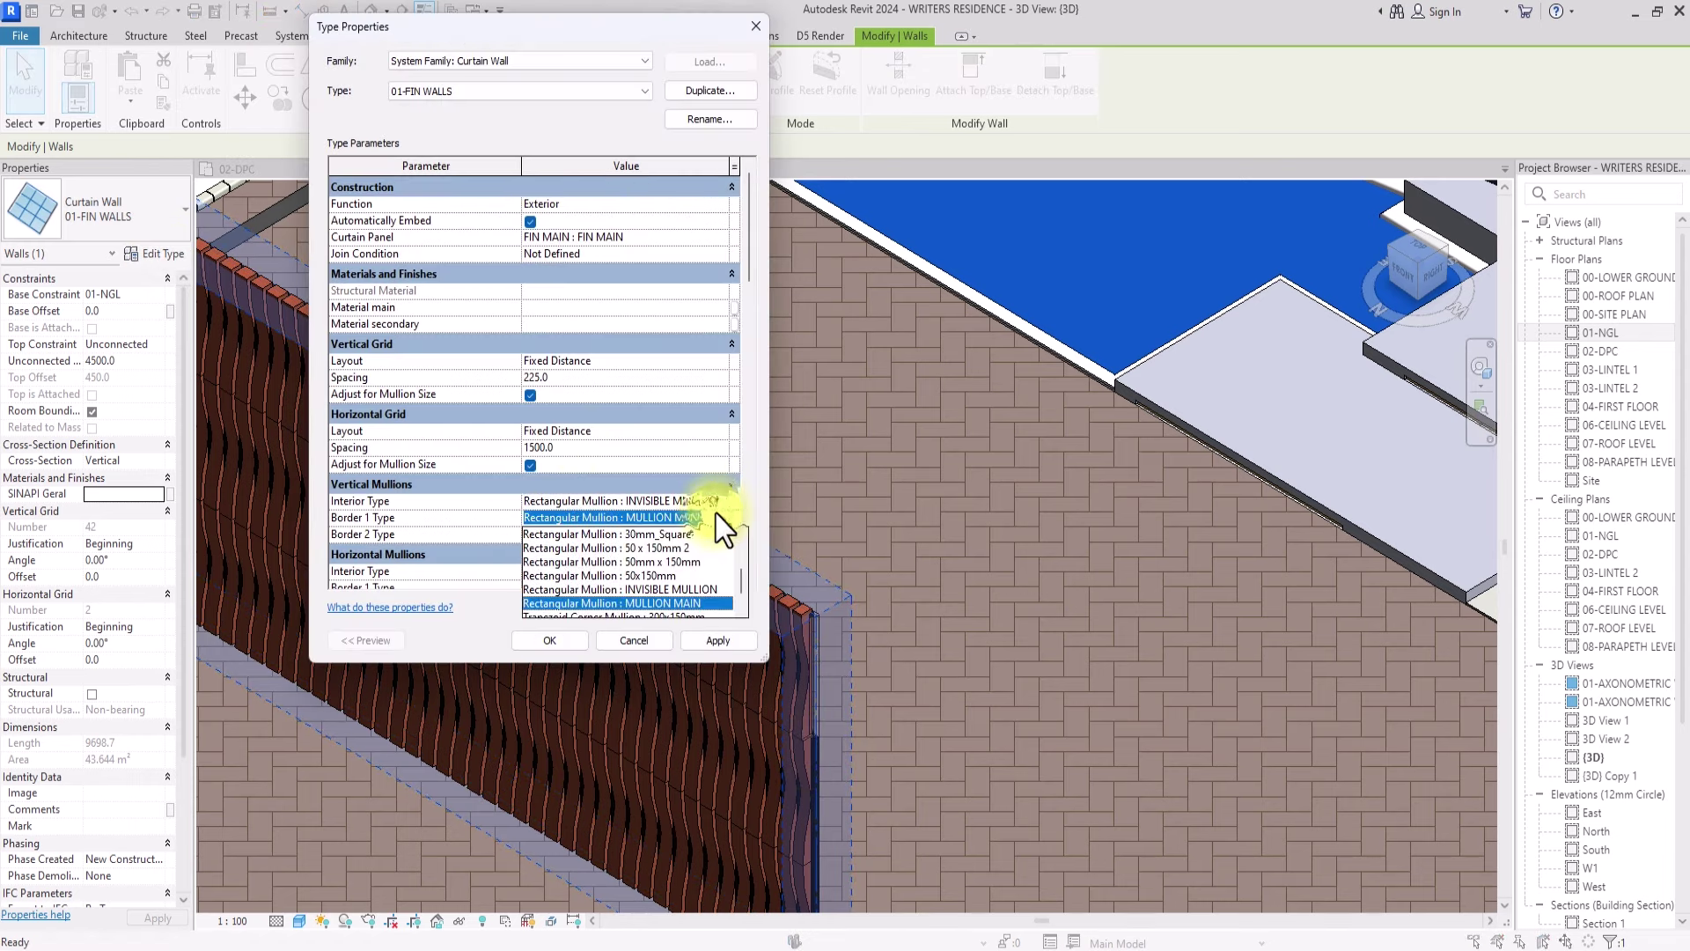
left_click(689, 595)
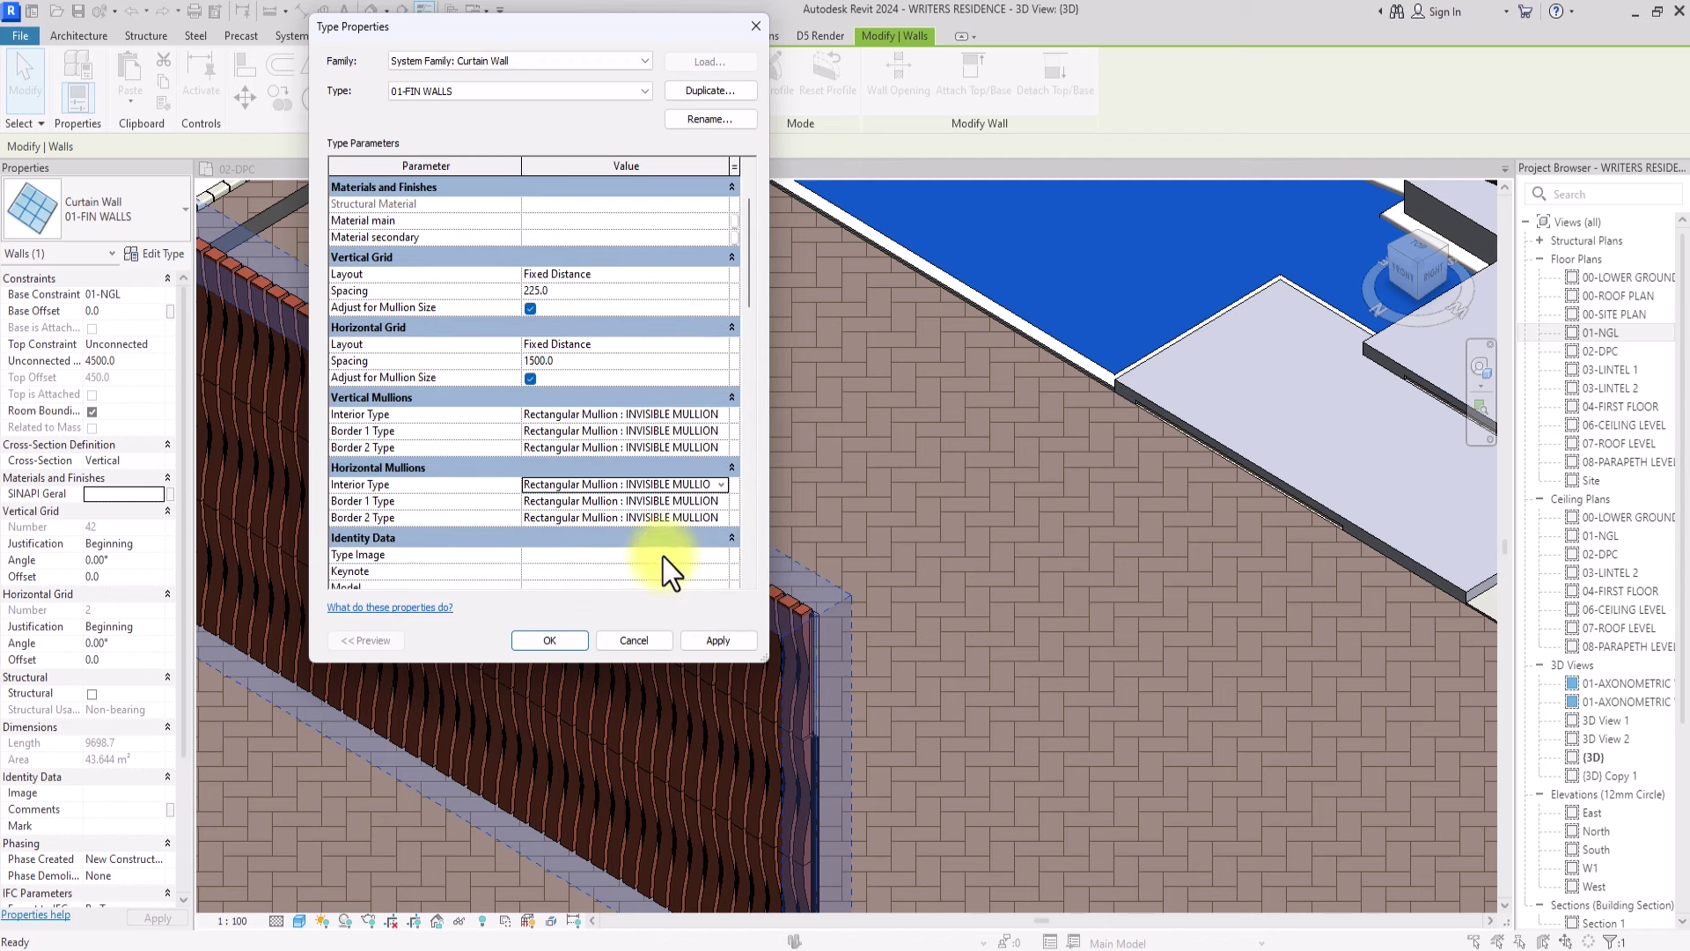
left_click(713, 641)
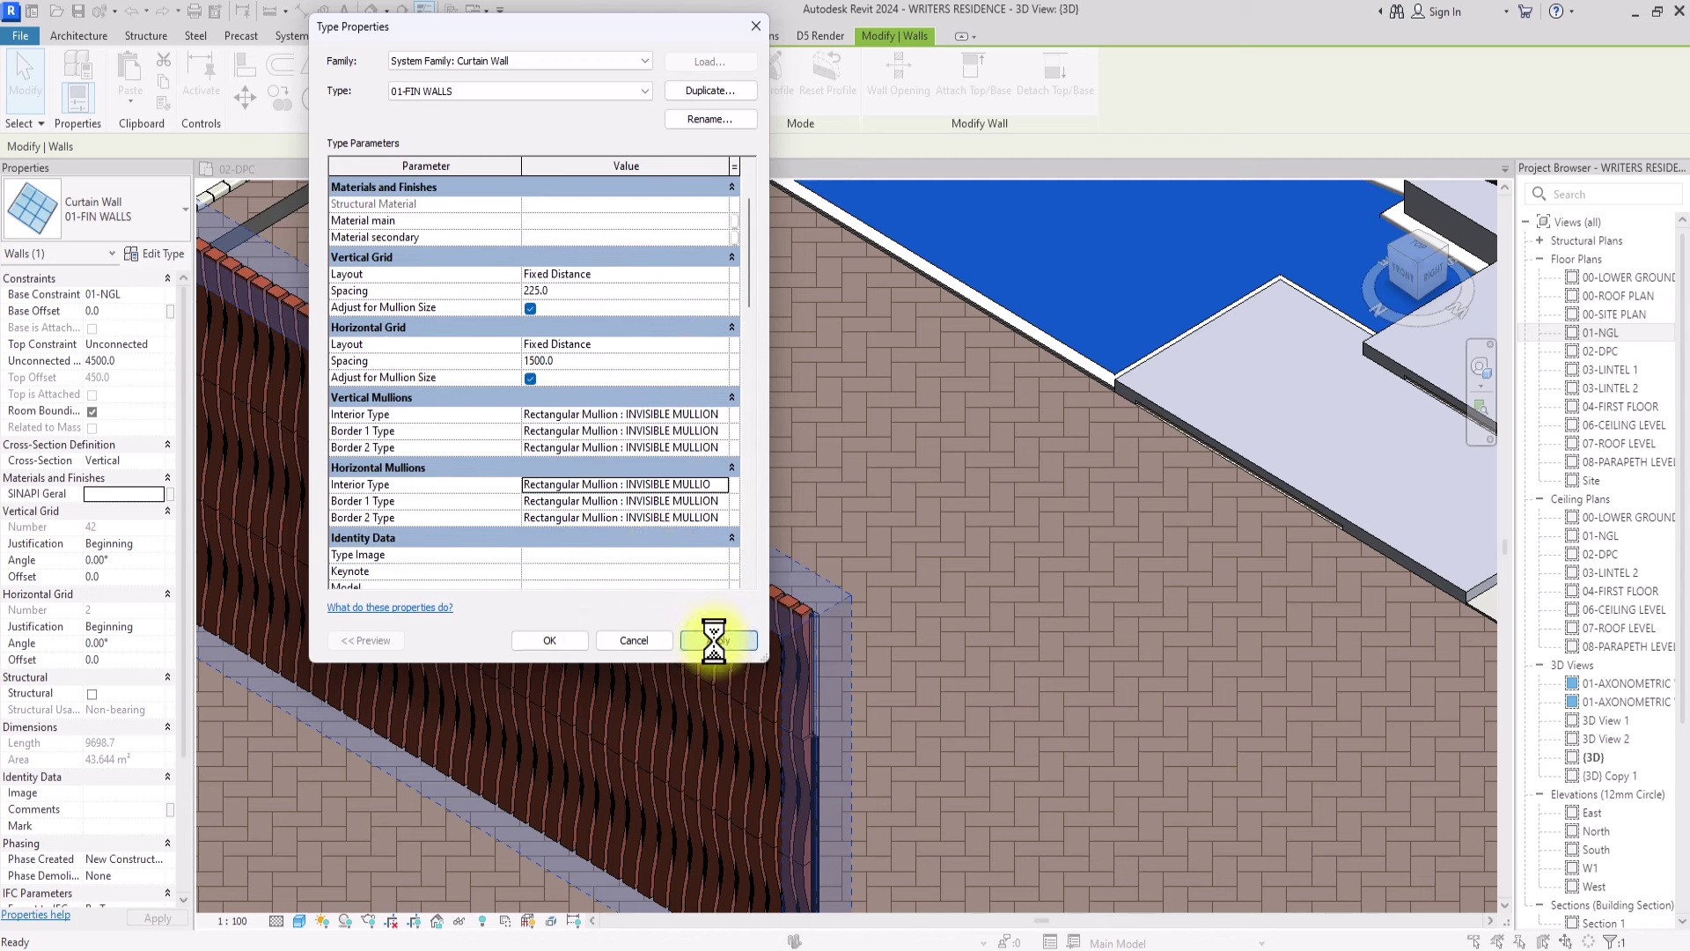
left_click(549, 640)
scroll(548, 643, "down", 5)
Step: Switch from the site view to the 01-NGL floor plan
scroll(548, 643, "up", 4)
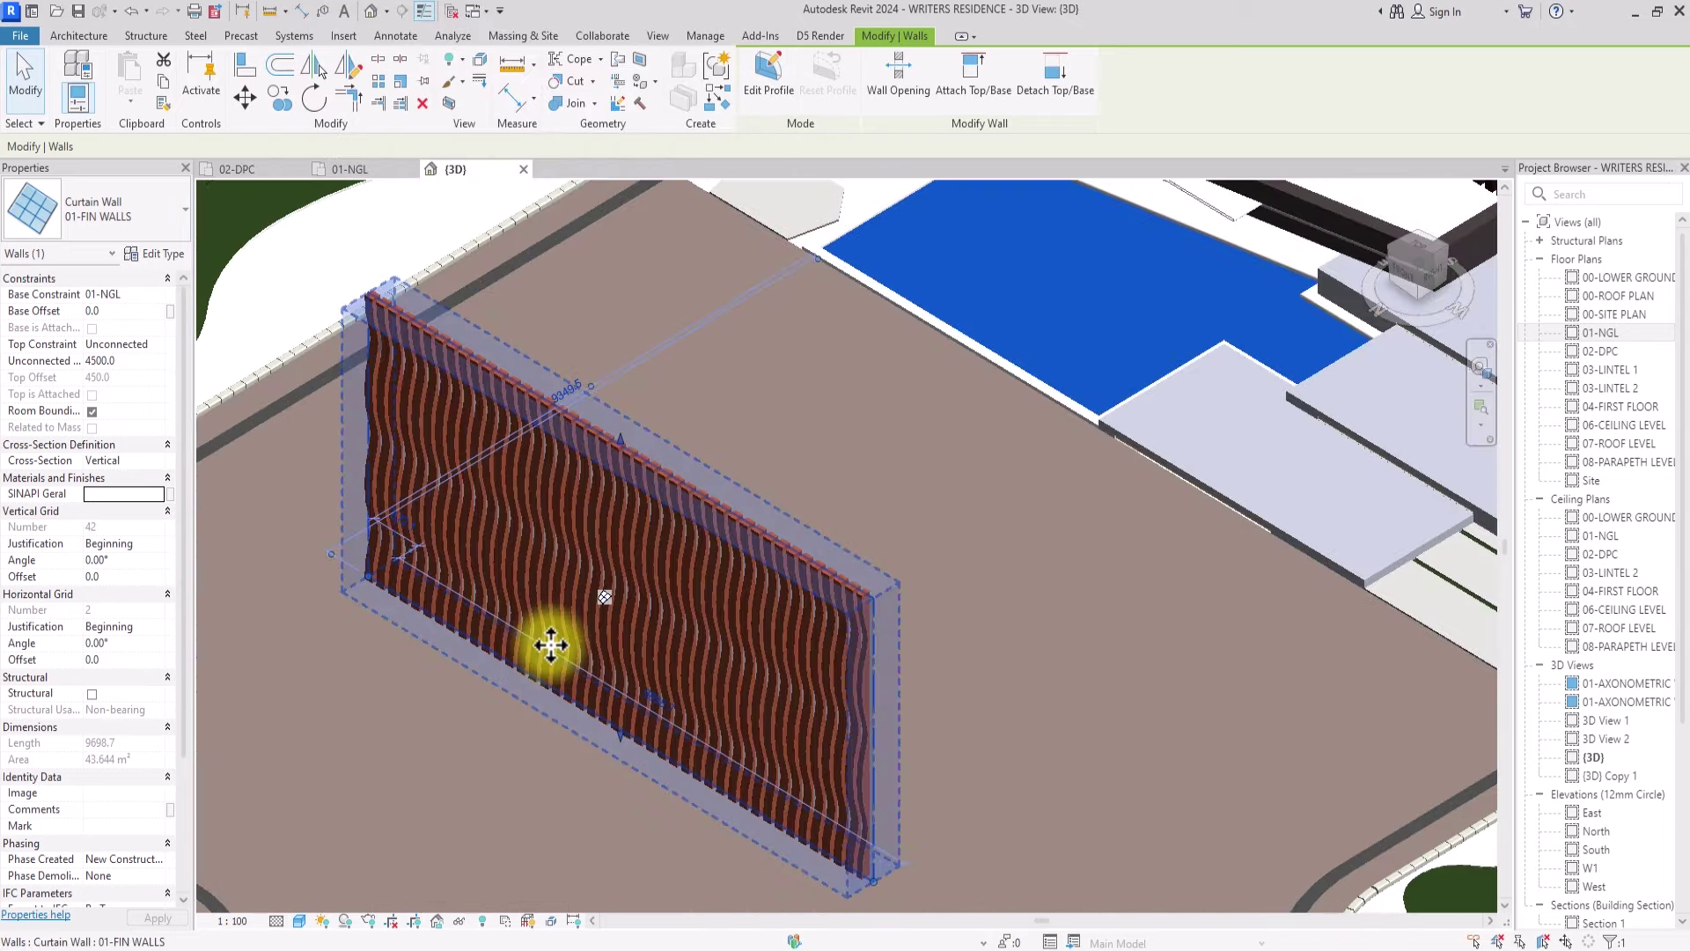
scroll(551, 643, "up", 4)
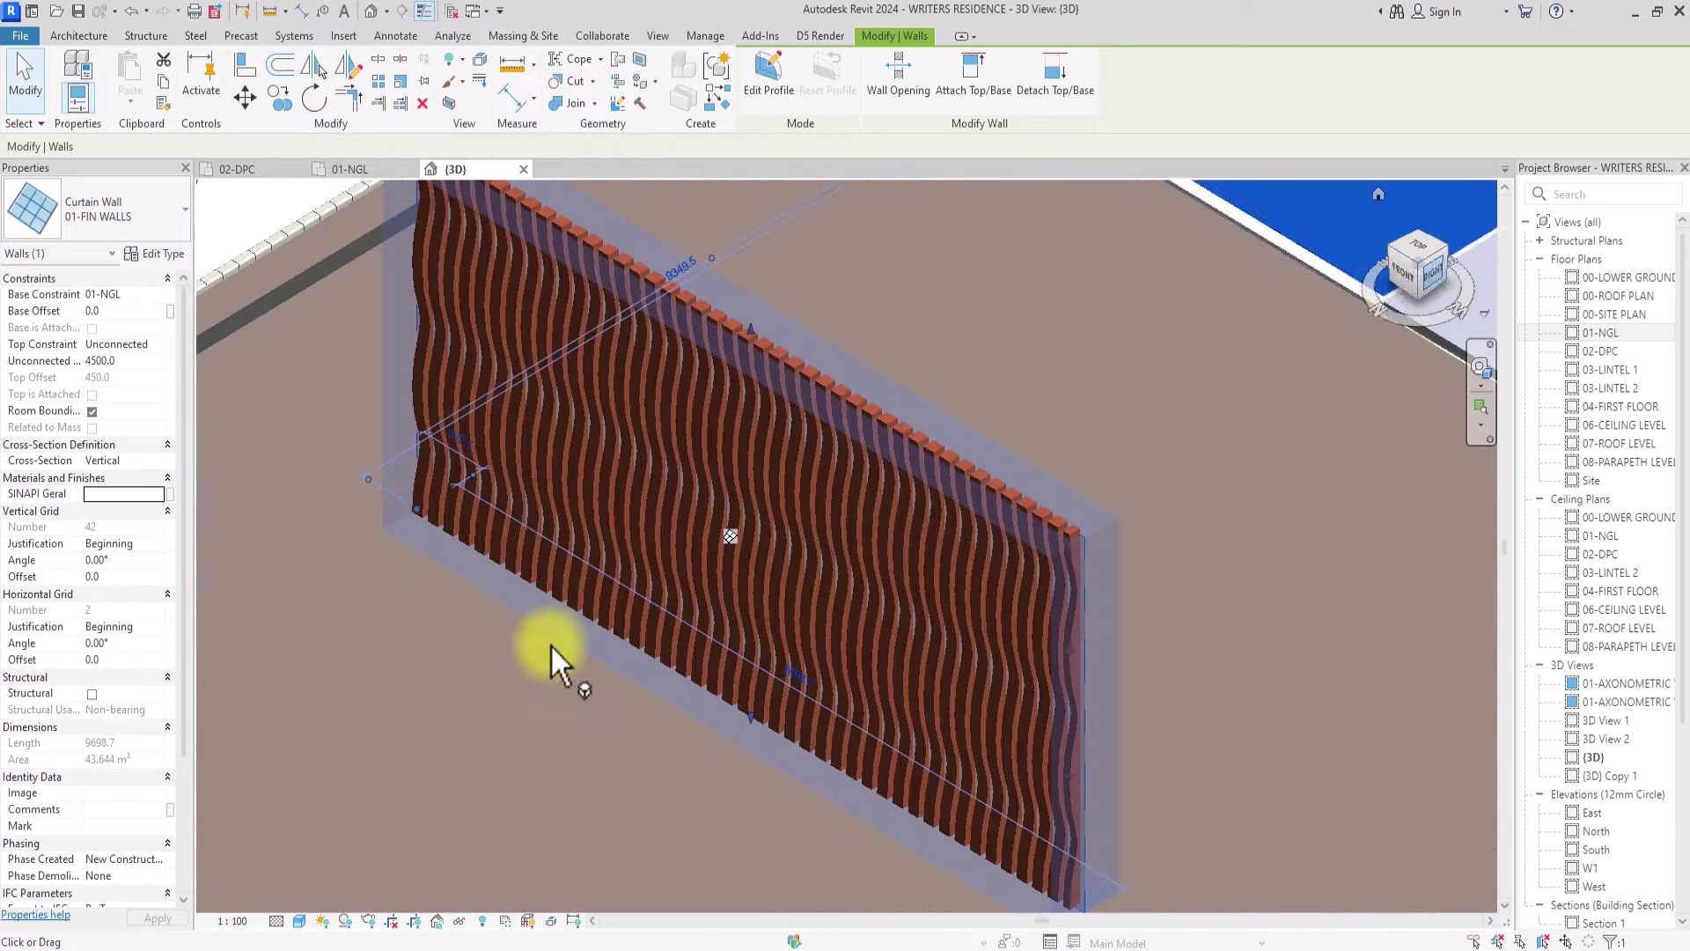
left_click(1421, 271)
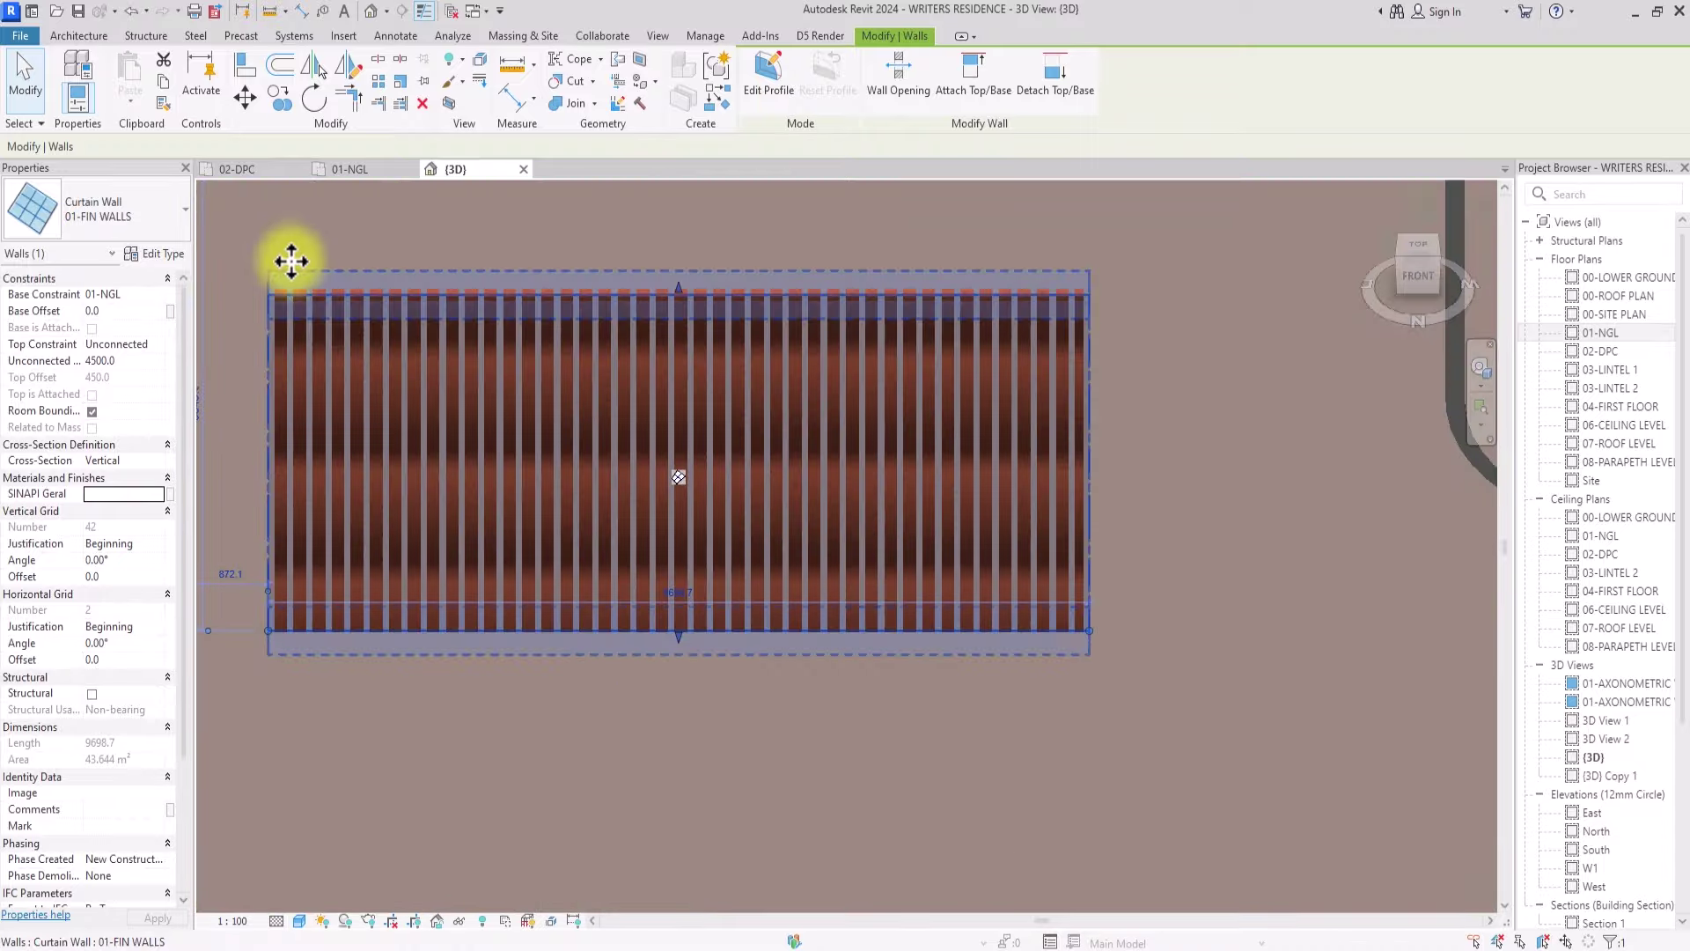
scroll(283, 255, "down", 3)
left_click(679, 668)
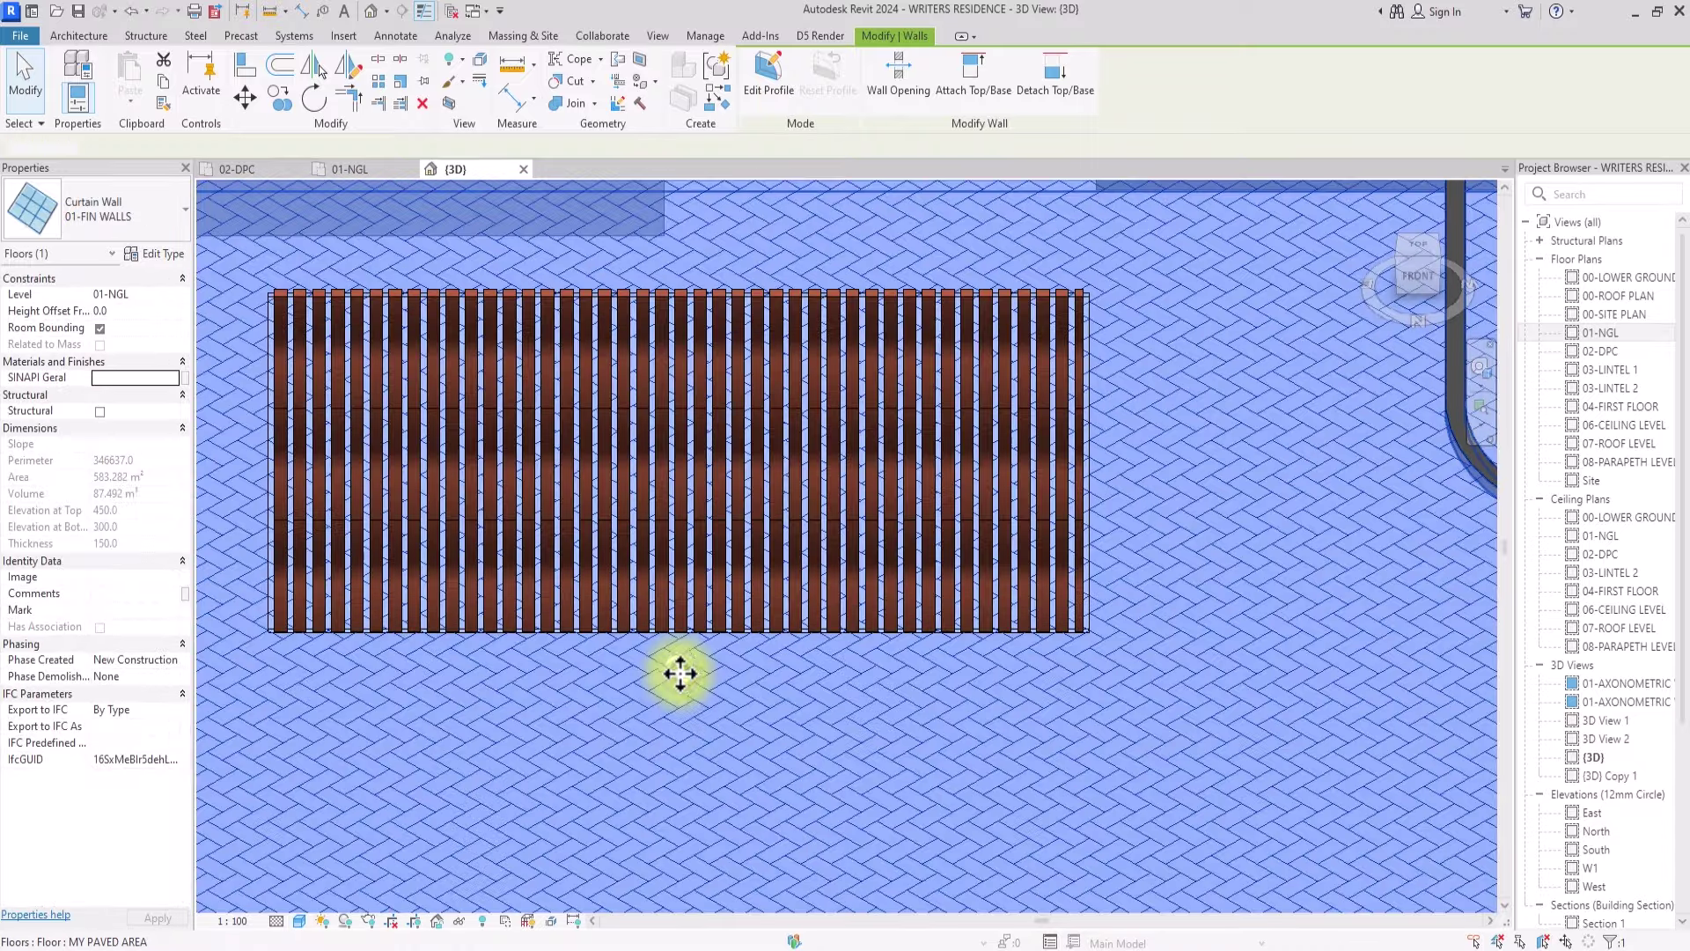
scroll(681, 673, "down", 2)
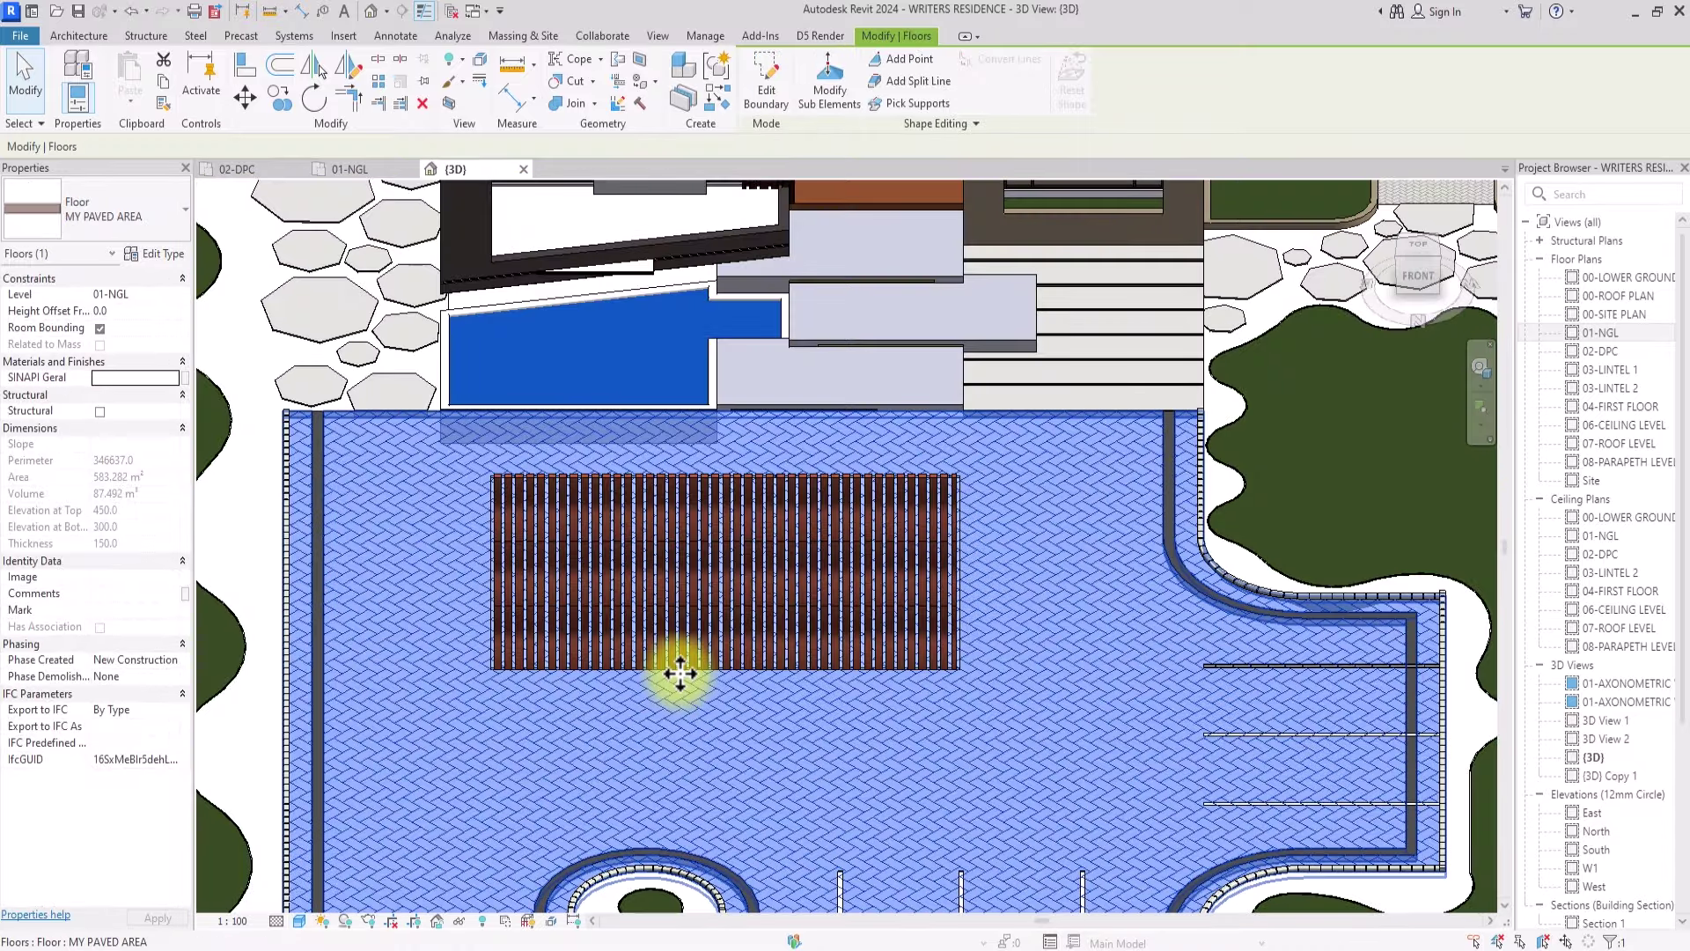
double_click(1604, 332)
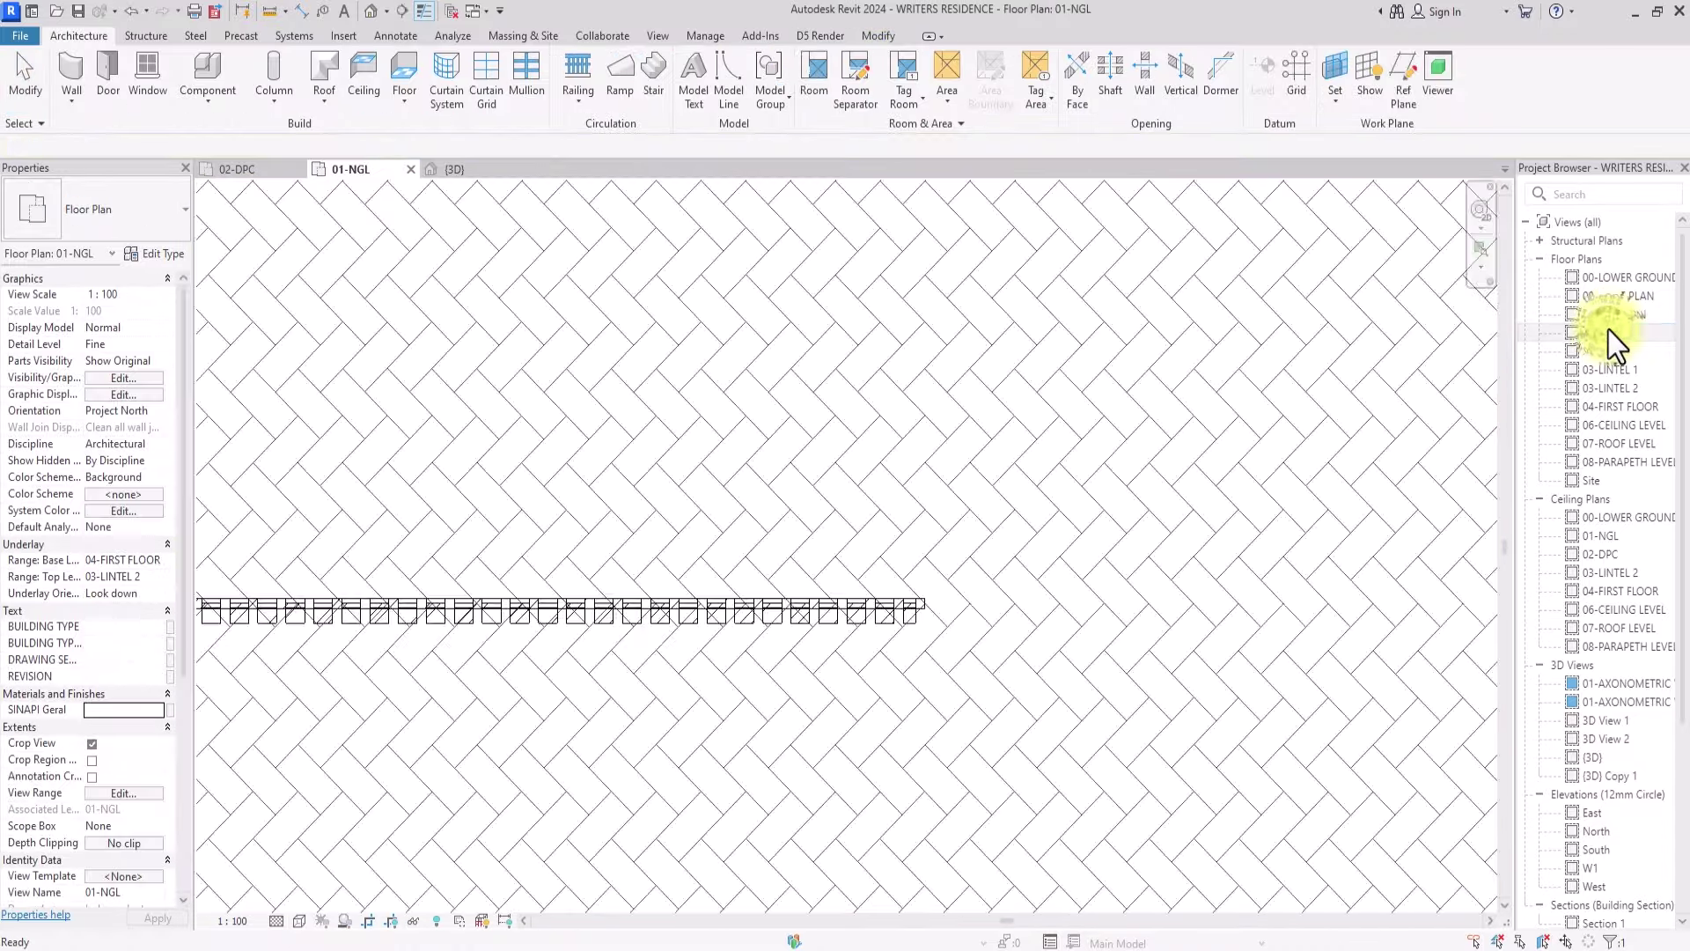
Step: Draw a Start-End-Radius arc 01-FIN WALLS curtain wall on the paving, then view it in 3D
left_click(86, 35)
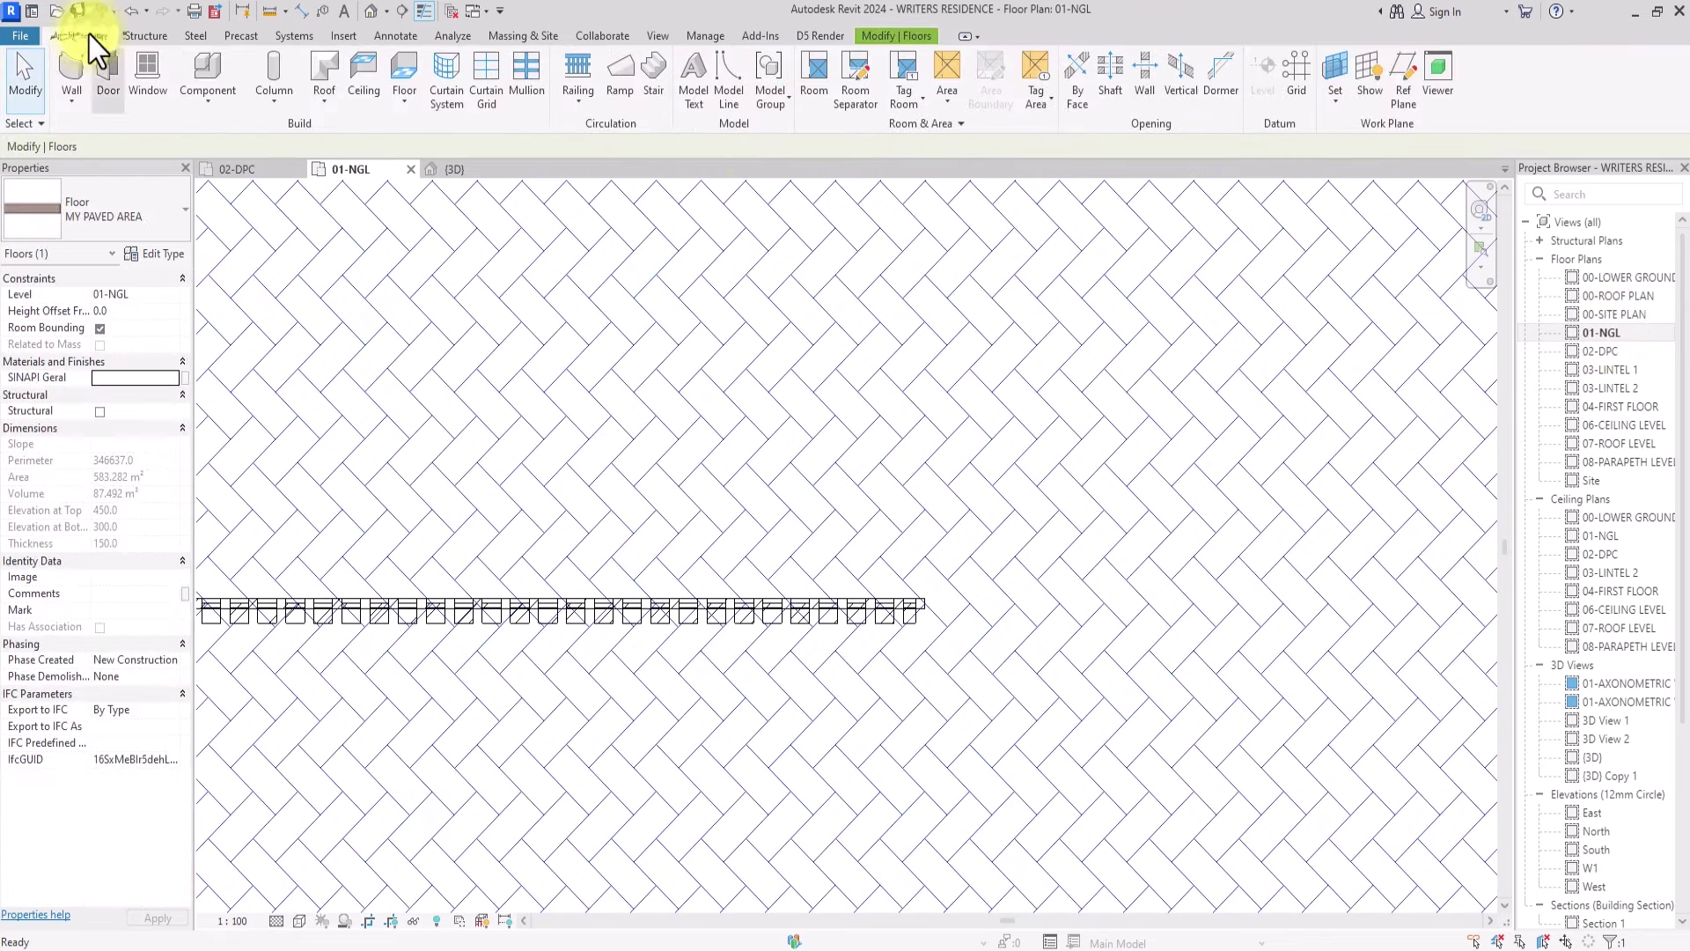
left_click(71, 75)
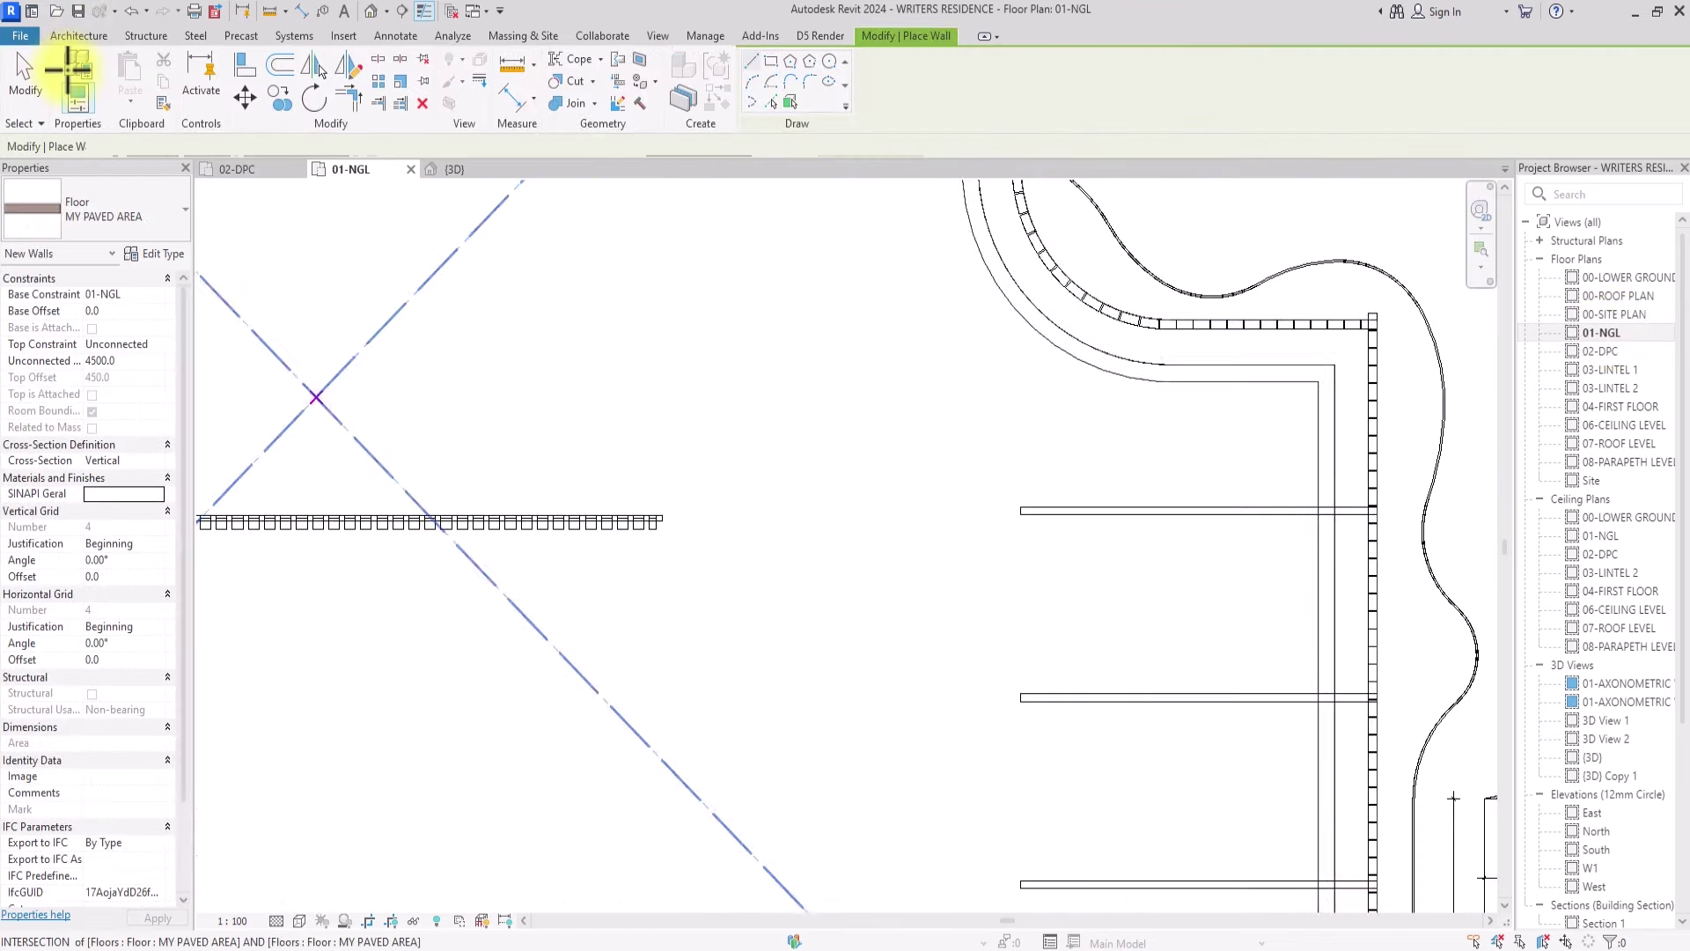
left_click(753, 84)
left_click(577, 646)
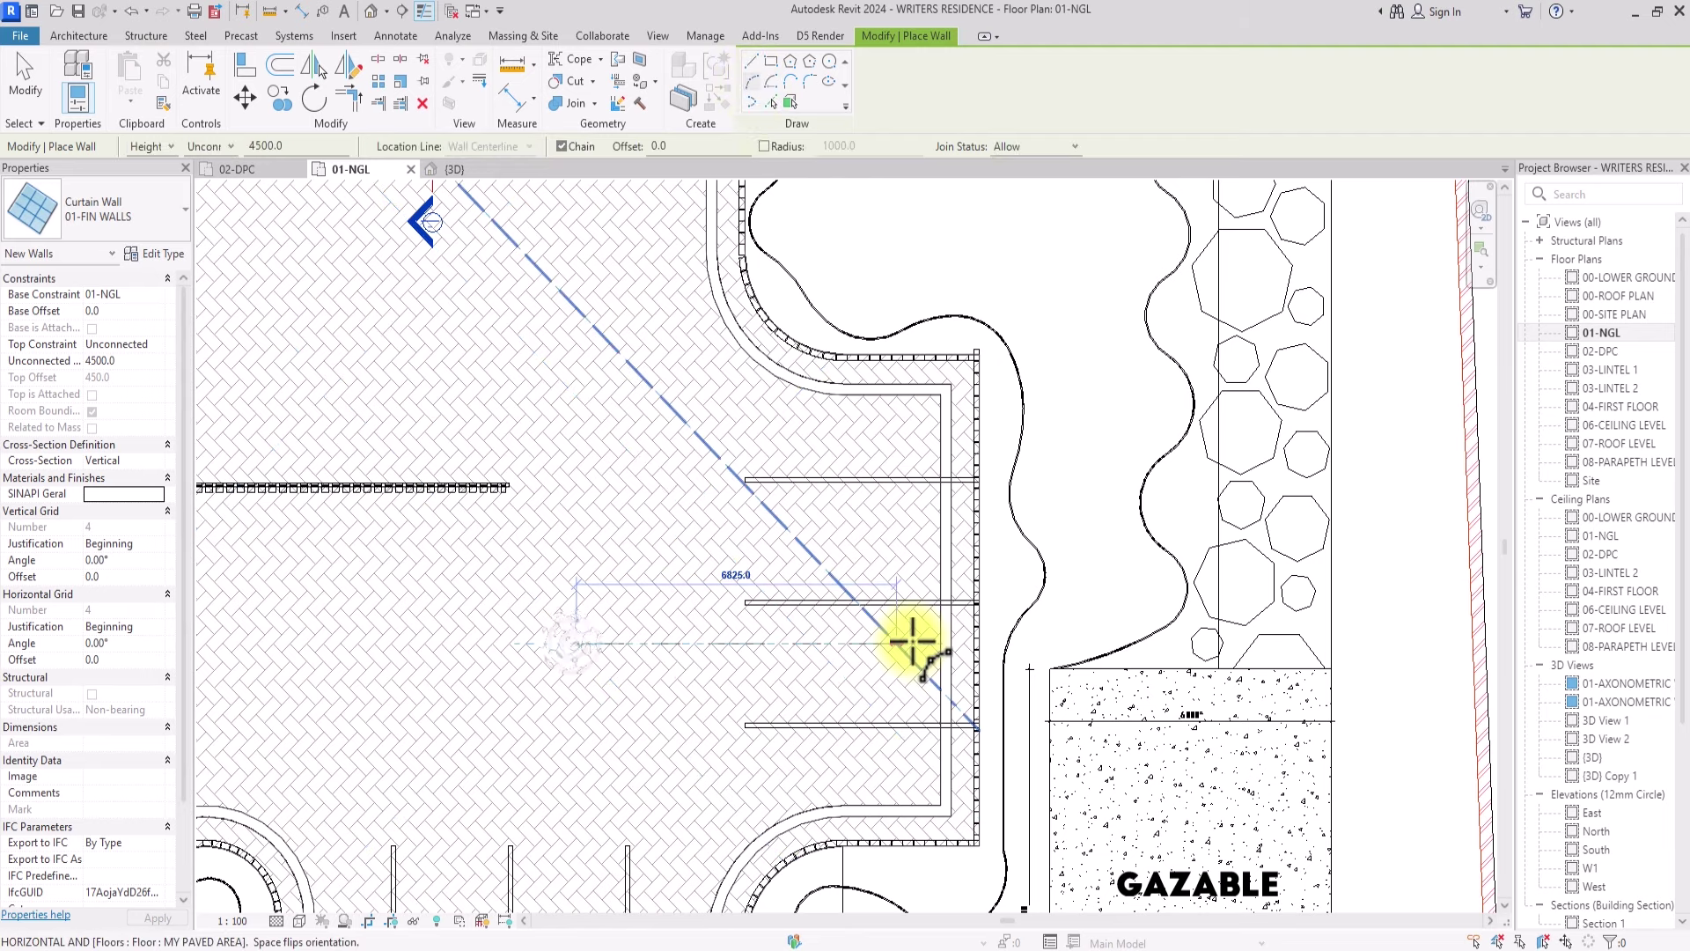
left_click(914, 646)
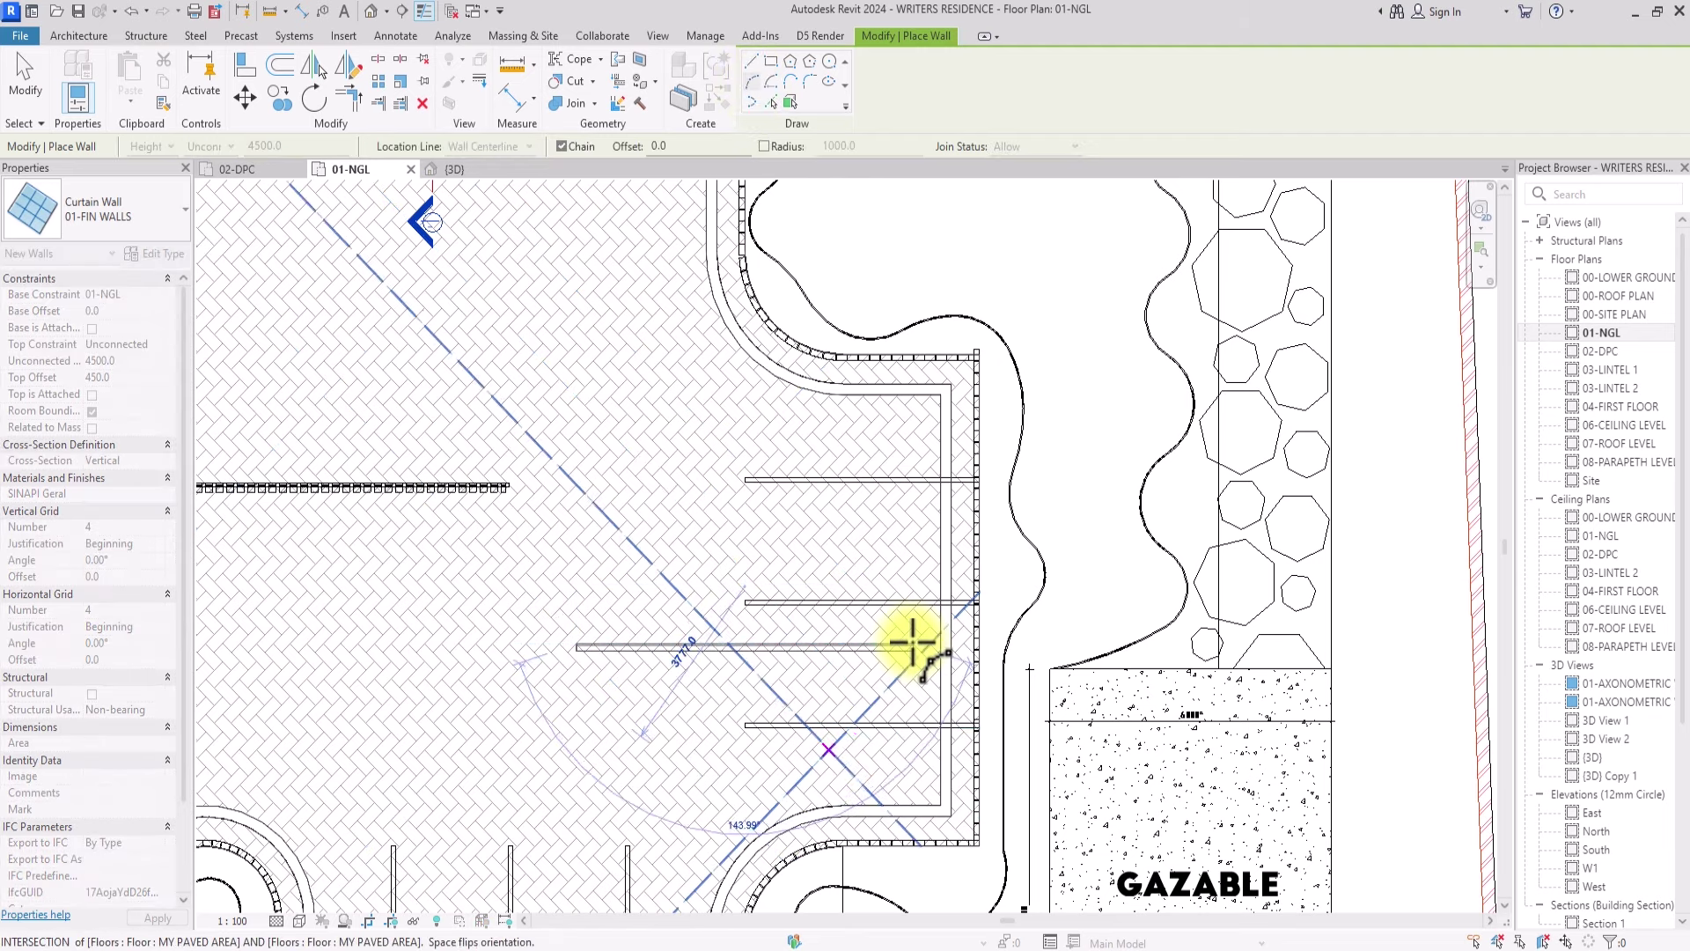
left_click(808, 798)
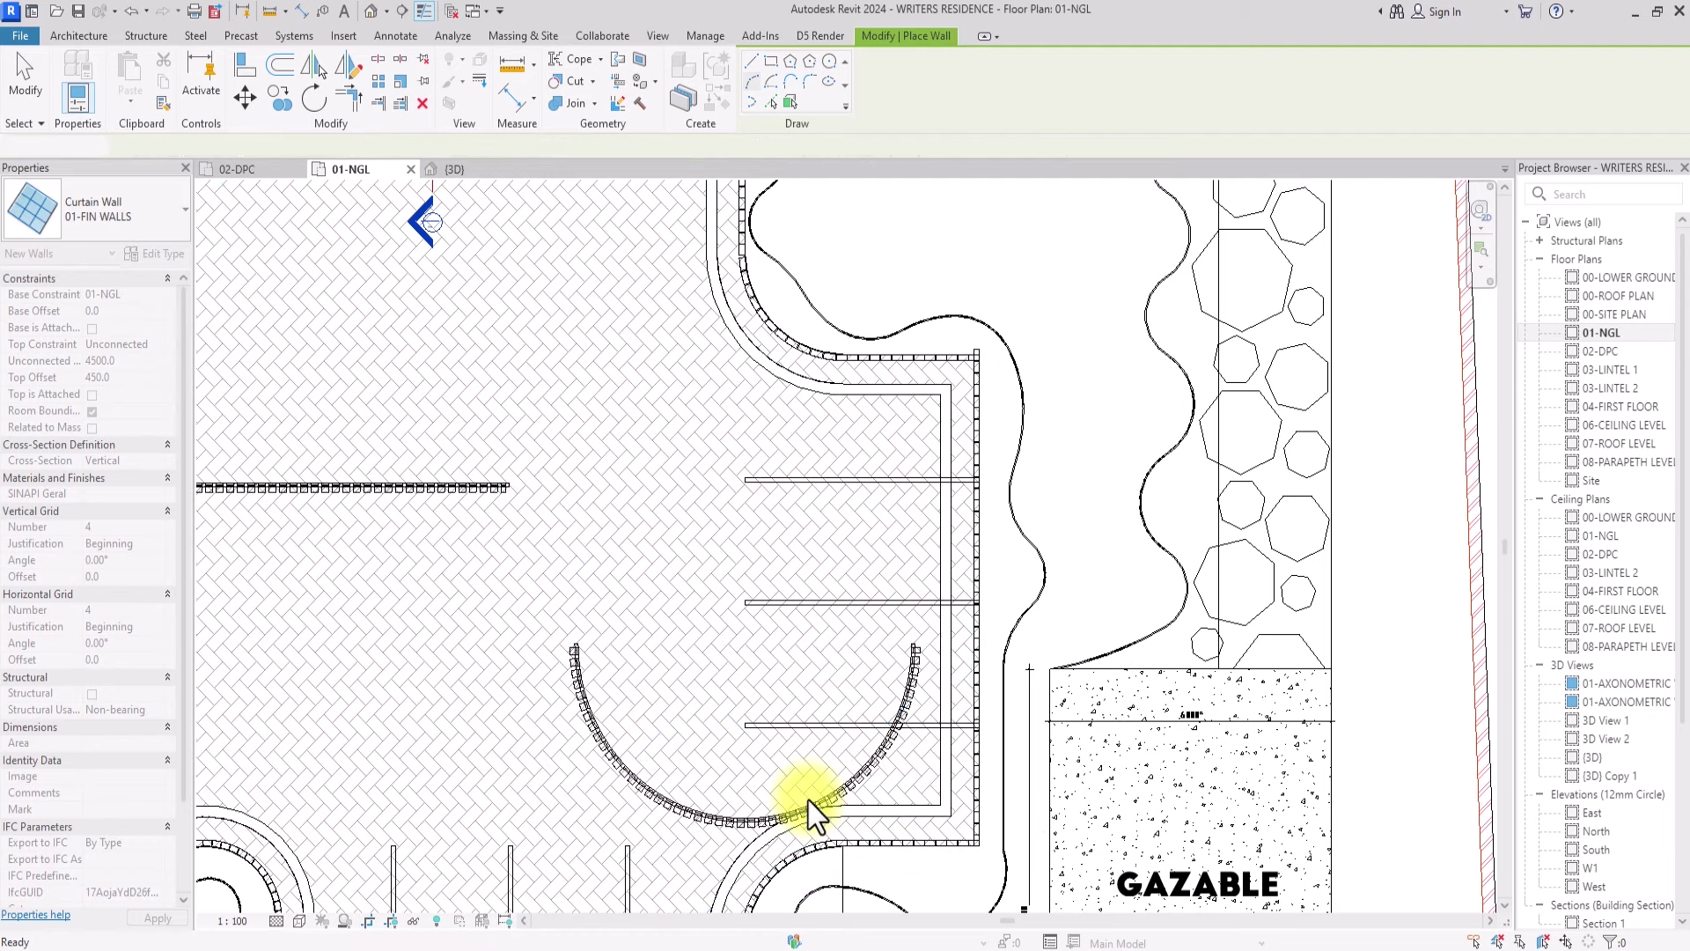
key("Escape")
key("Escape")
left_click(369, 11)
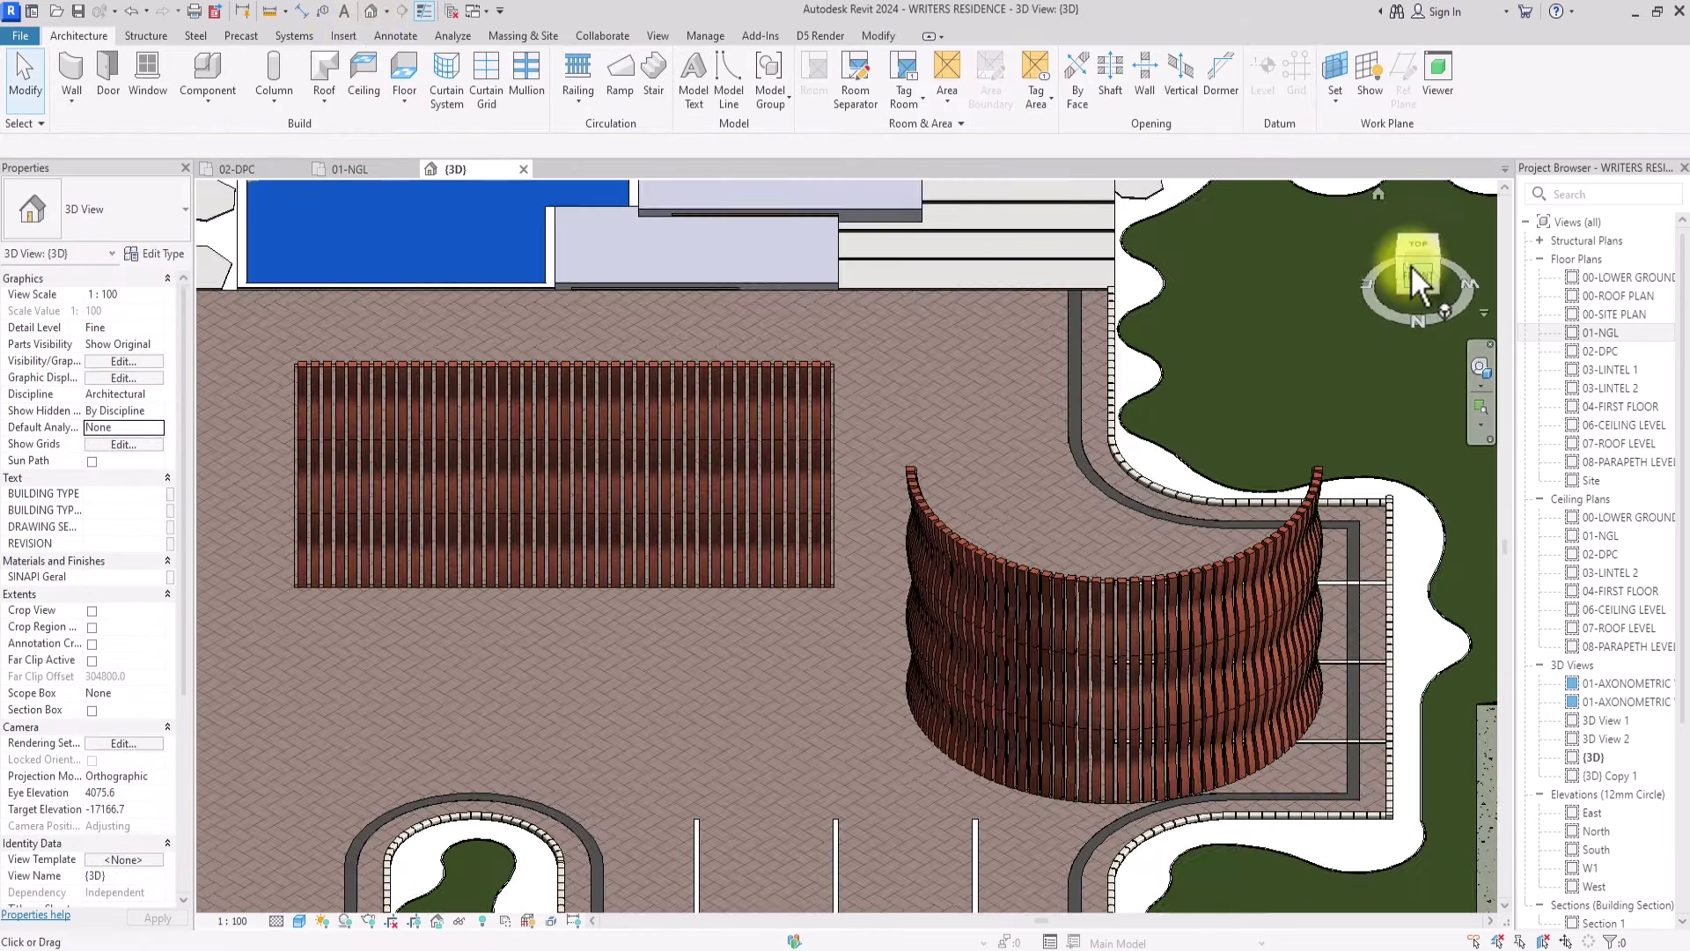
Step: Orbit the 3D view and delete the curved fin wall
left_click_drag(1410, 264, 1266, 259)
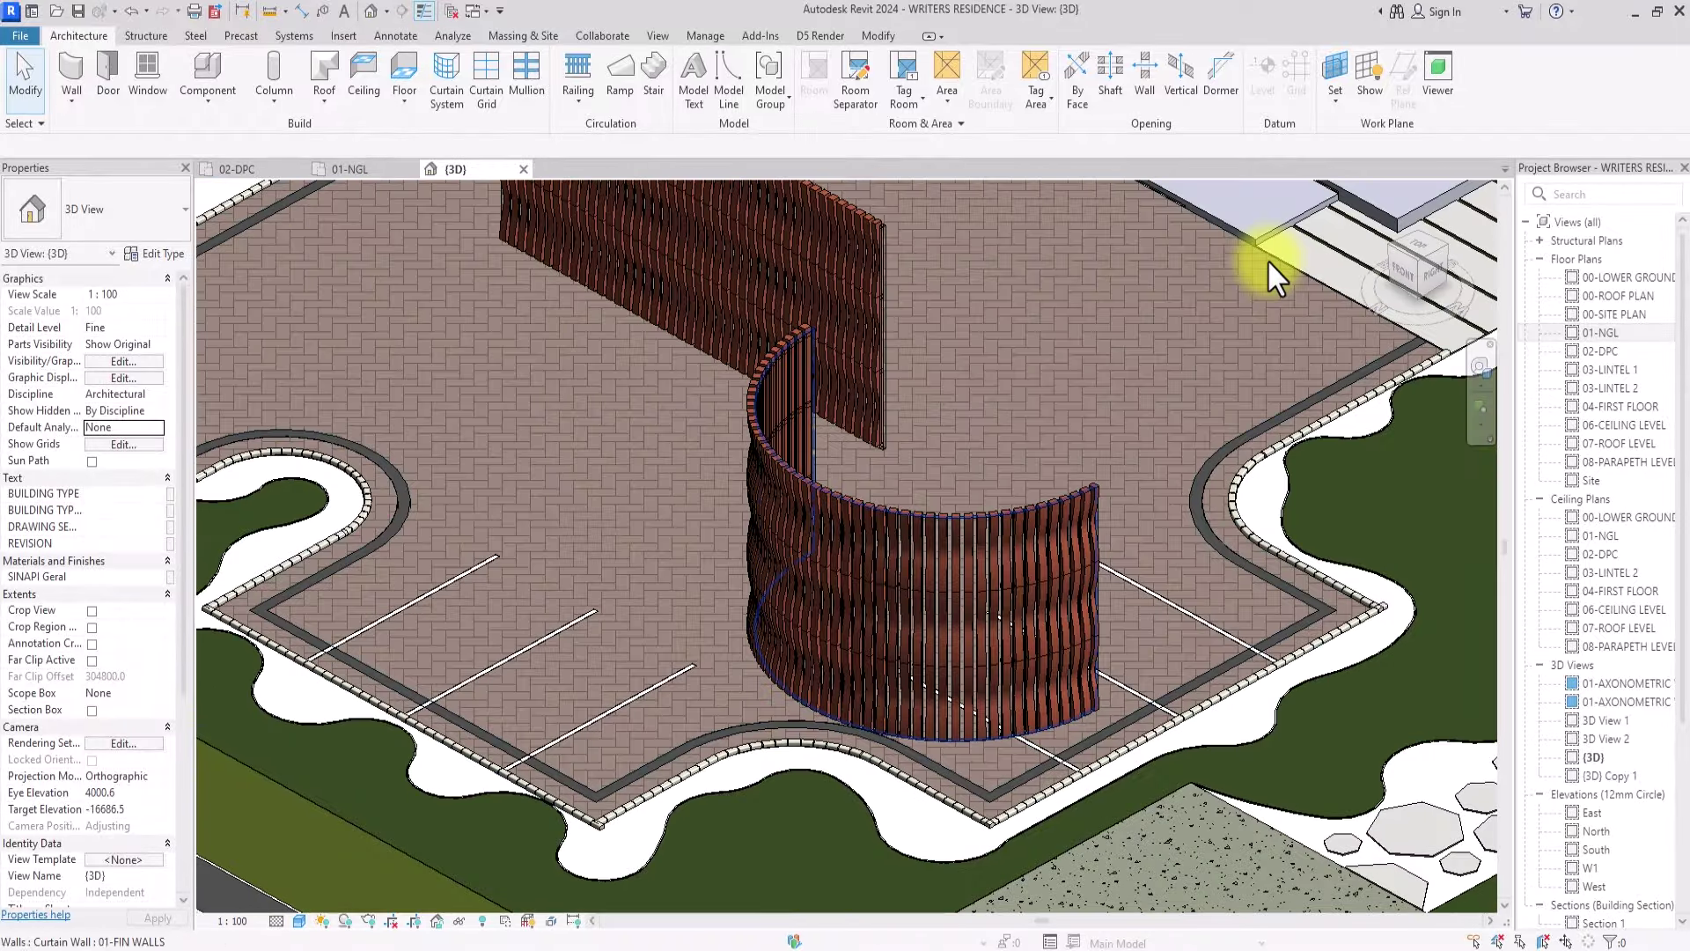
left_click(816, 467)
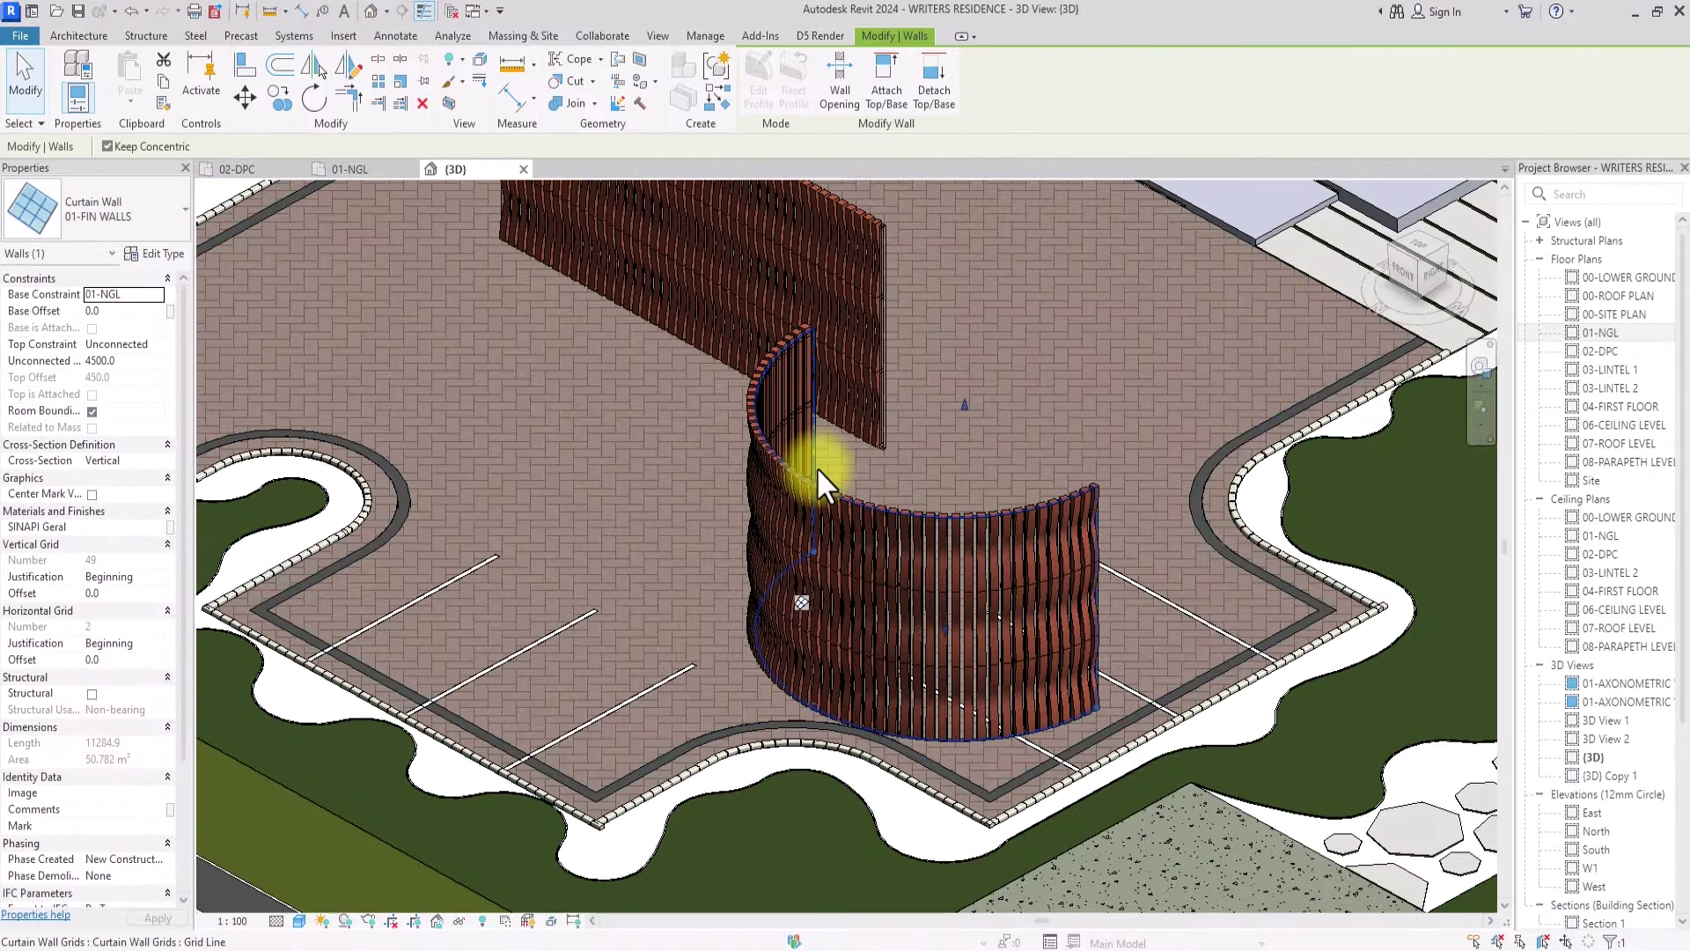
key("Delete")
Step: Zoom to the house and select the ground-floor doorway curtain wall
scroll(816, 467, "up", 3)
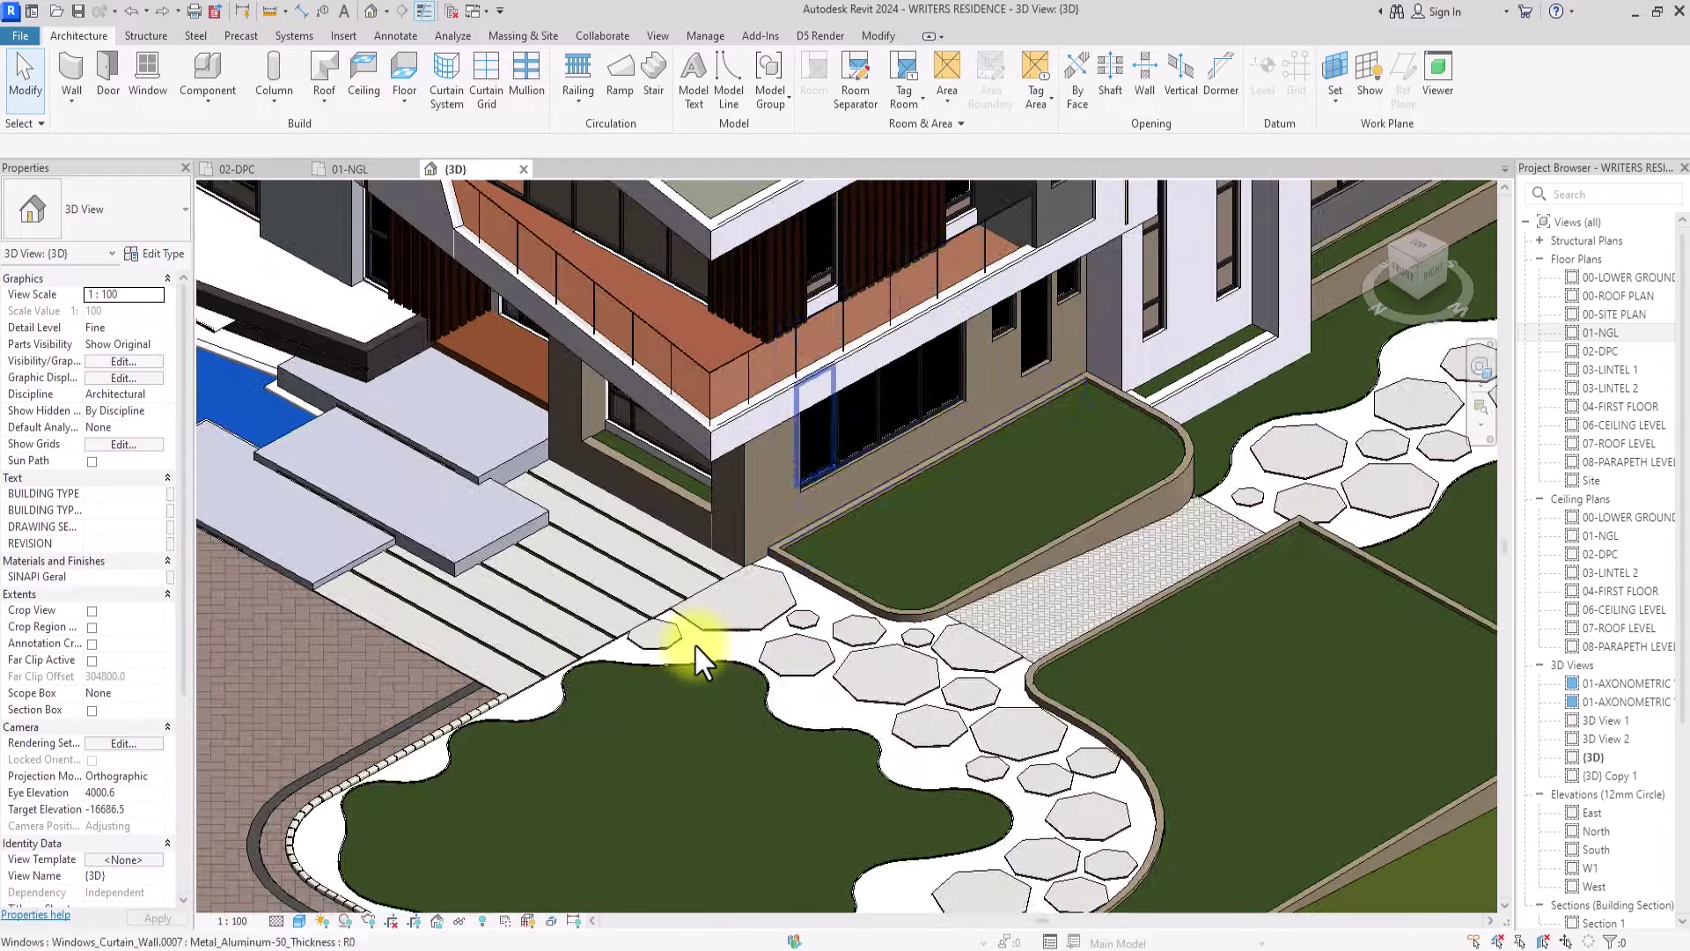
scroll(694, 643, "up", 2)
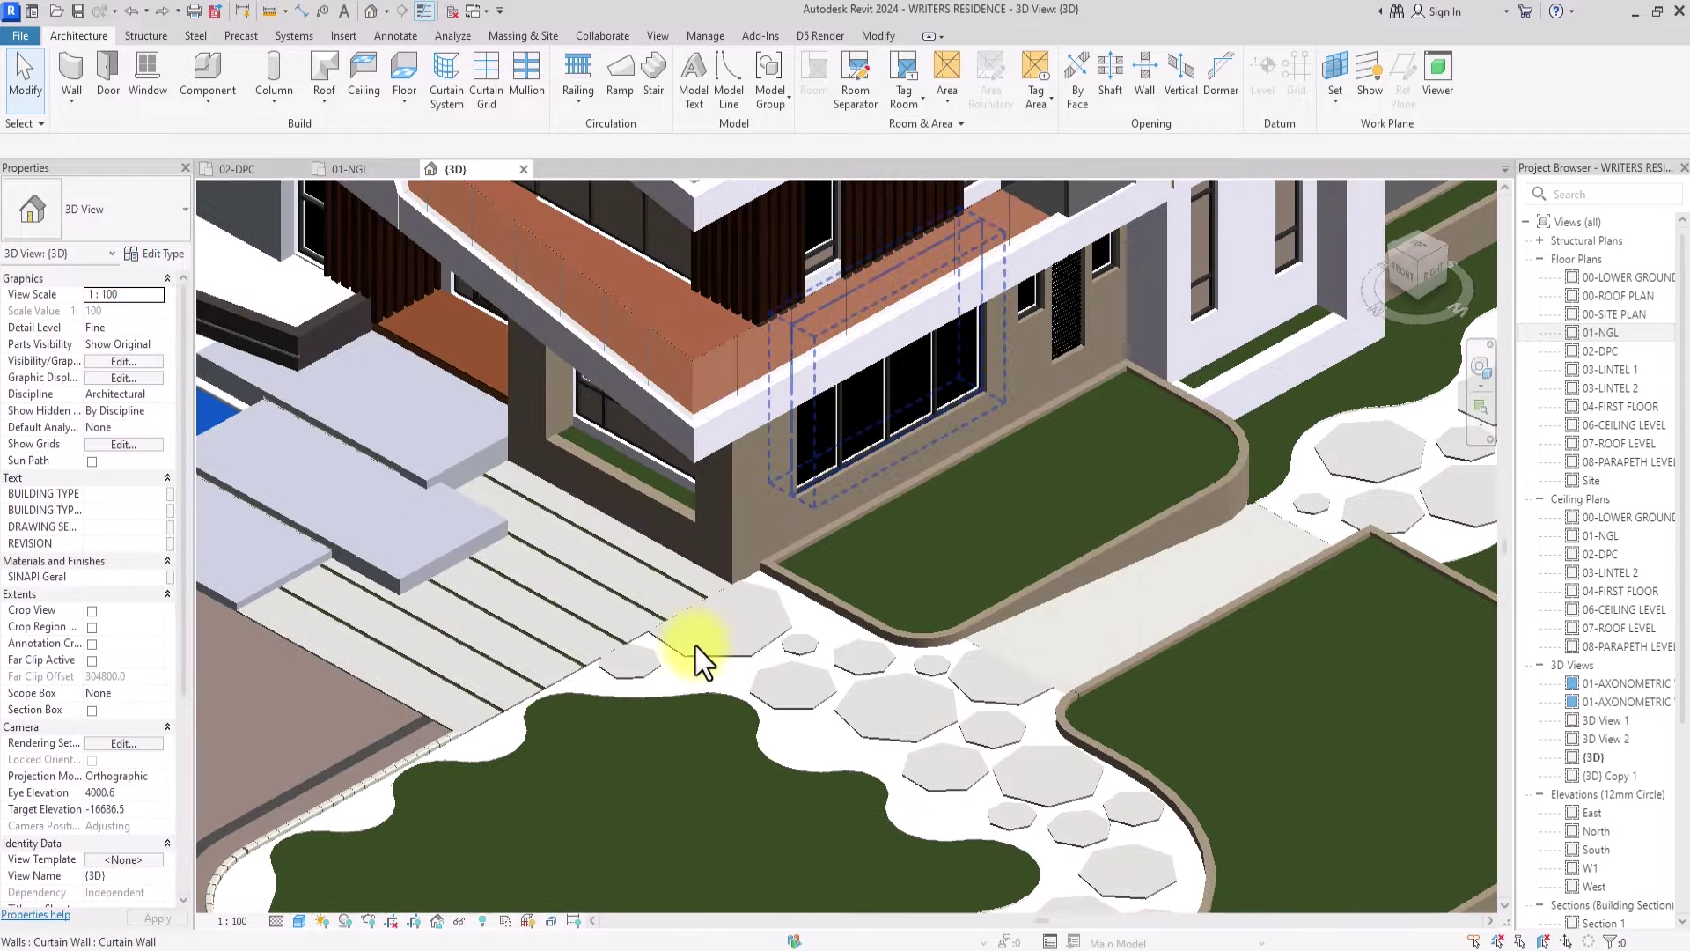
left_click(838, 477)
scroll(818, 465, "up", 3)
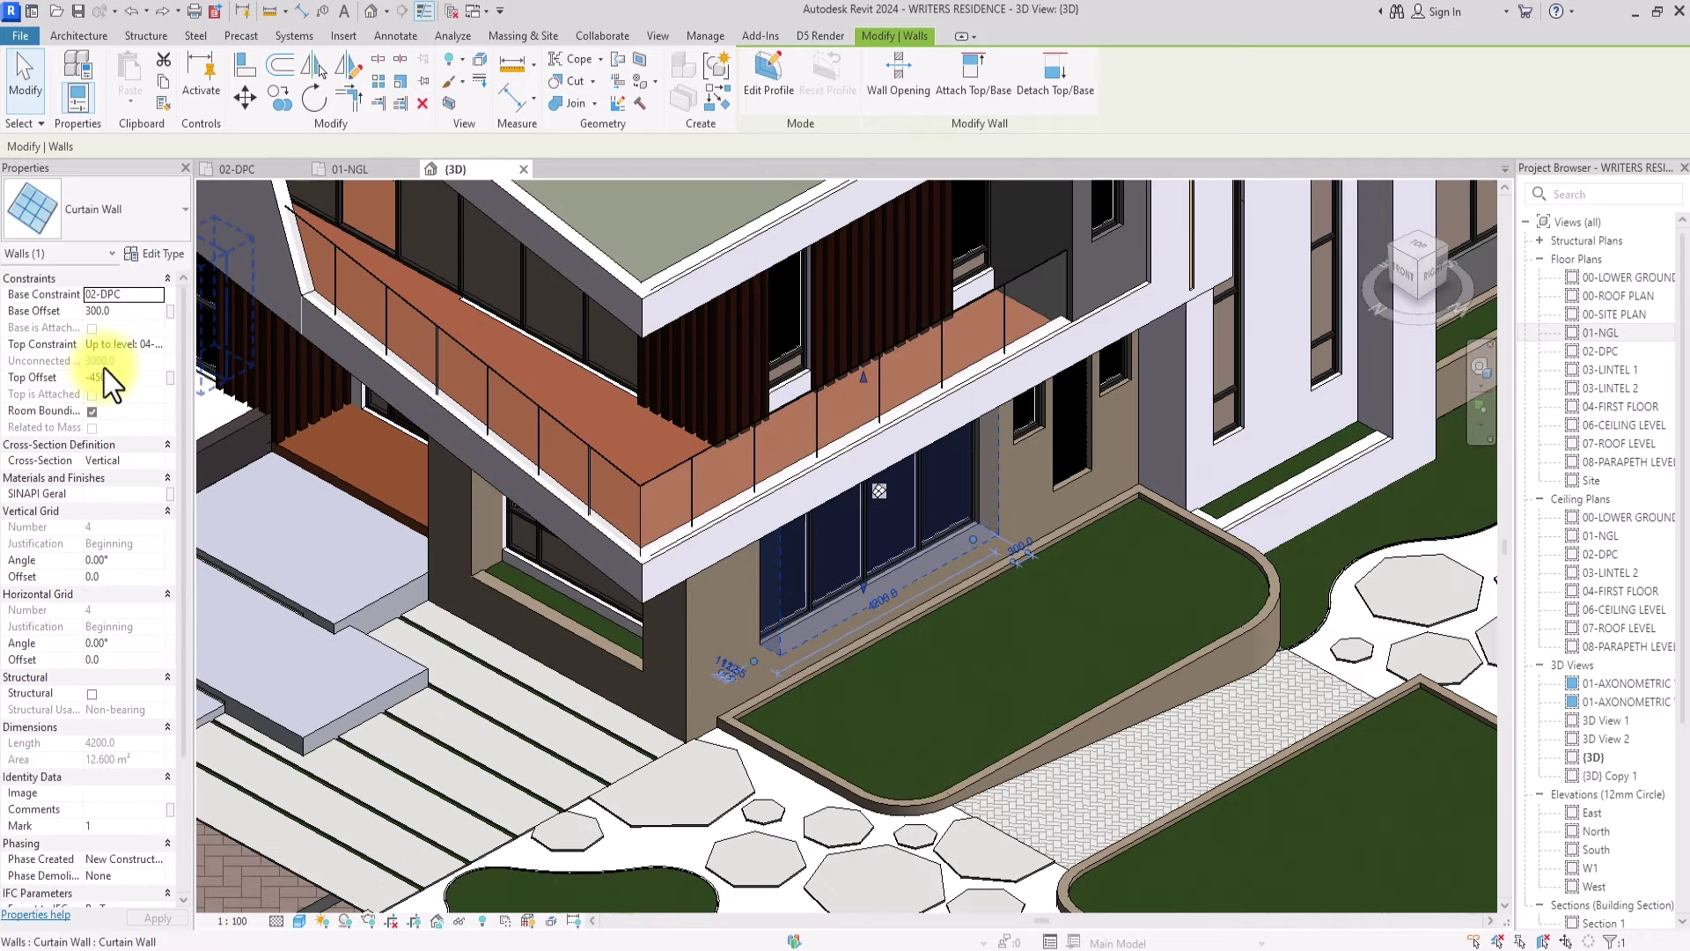
Step: Change the door screen's type to Curtain Wall : 01-FIN WALLS and orbit to a frontal view
left_click(150, 209)
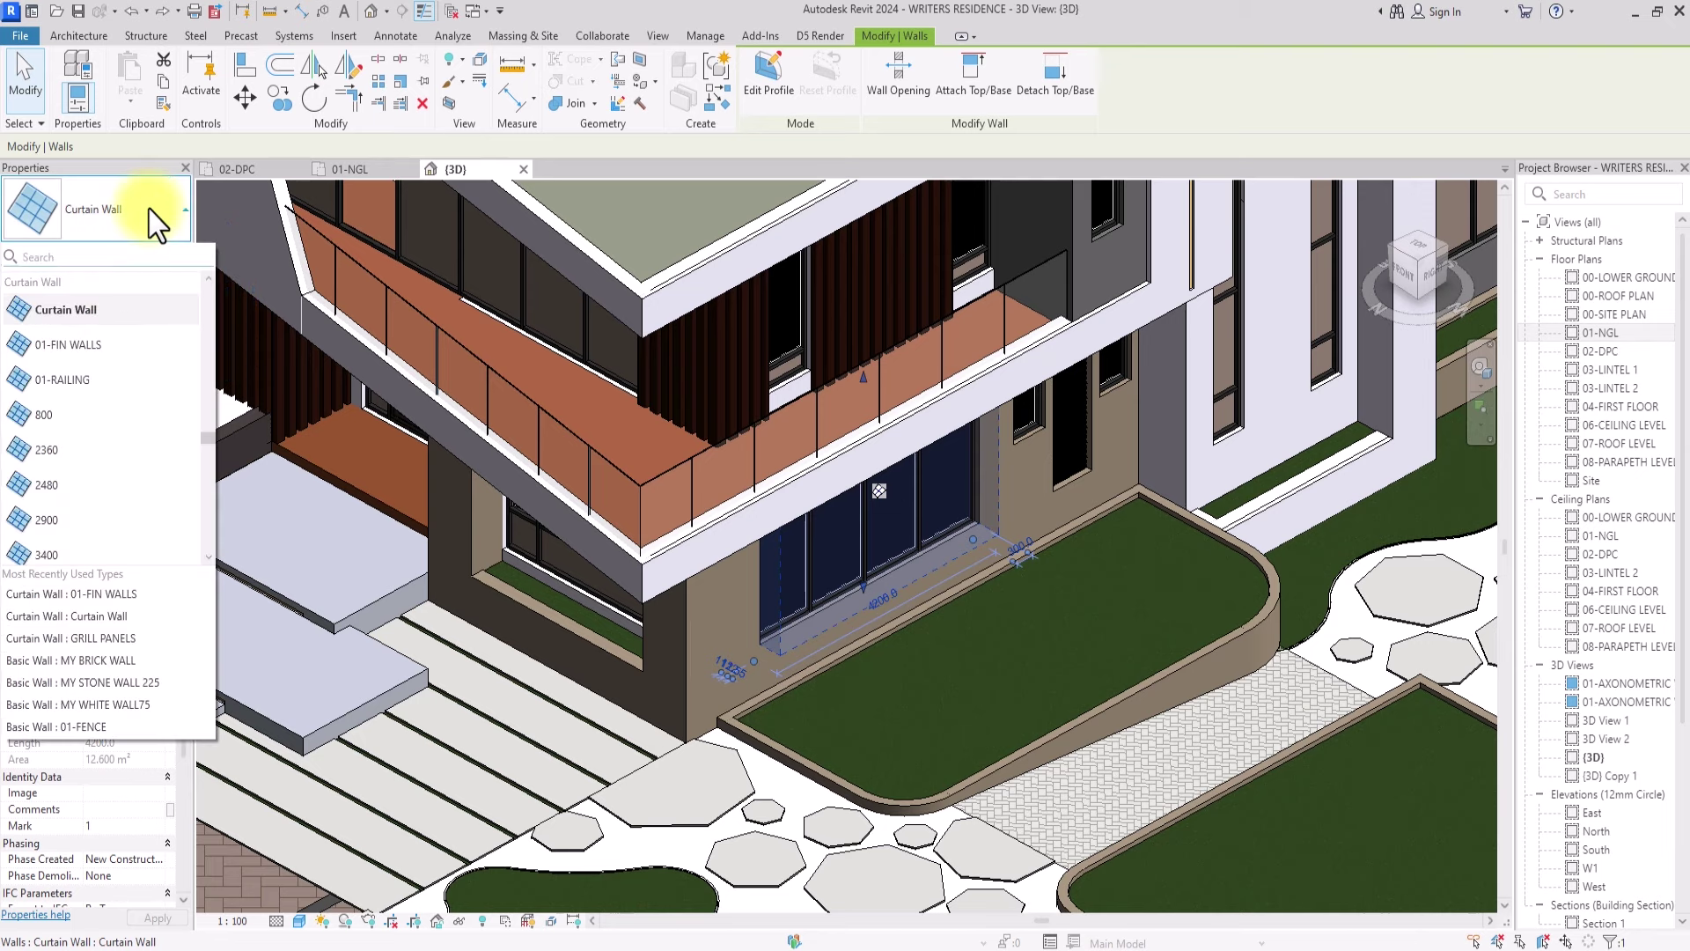
left_click(88, 348)
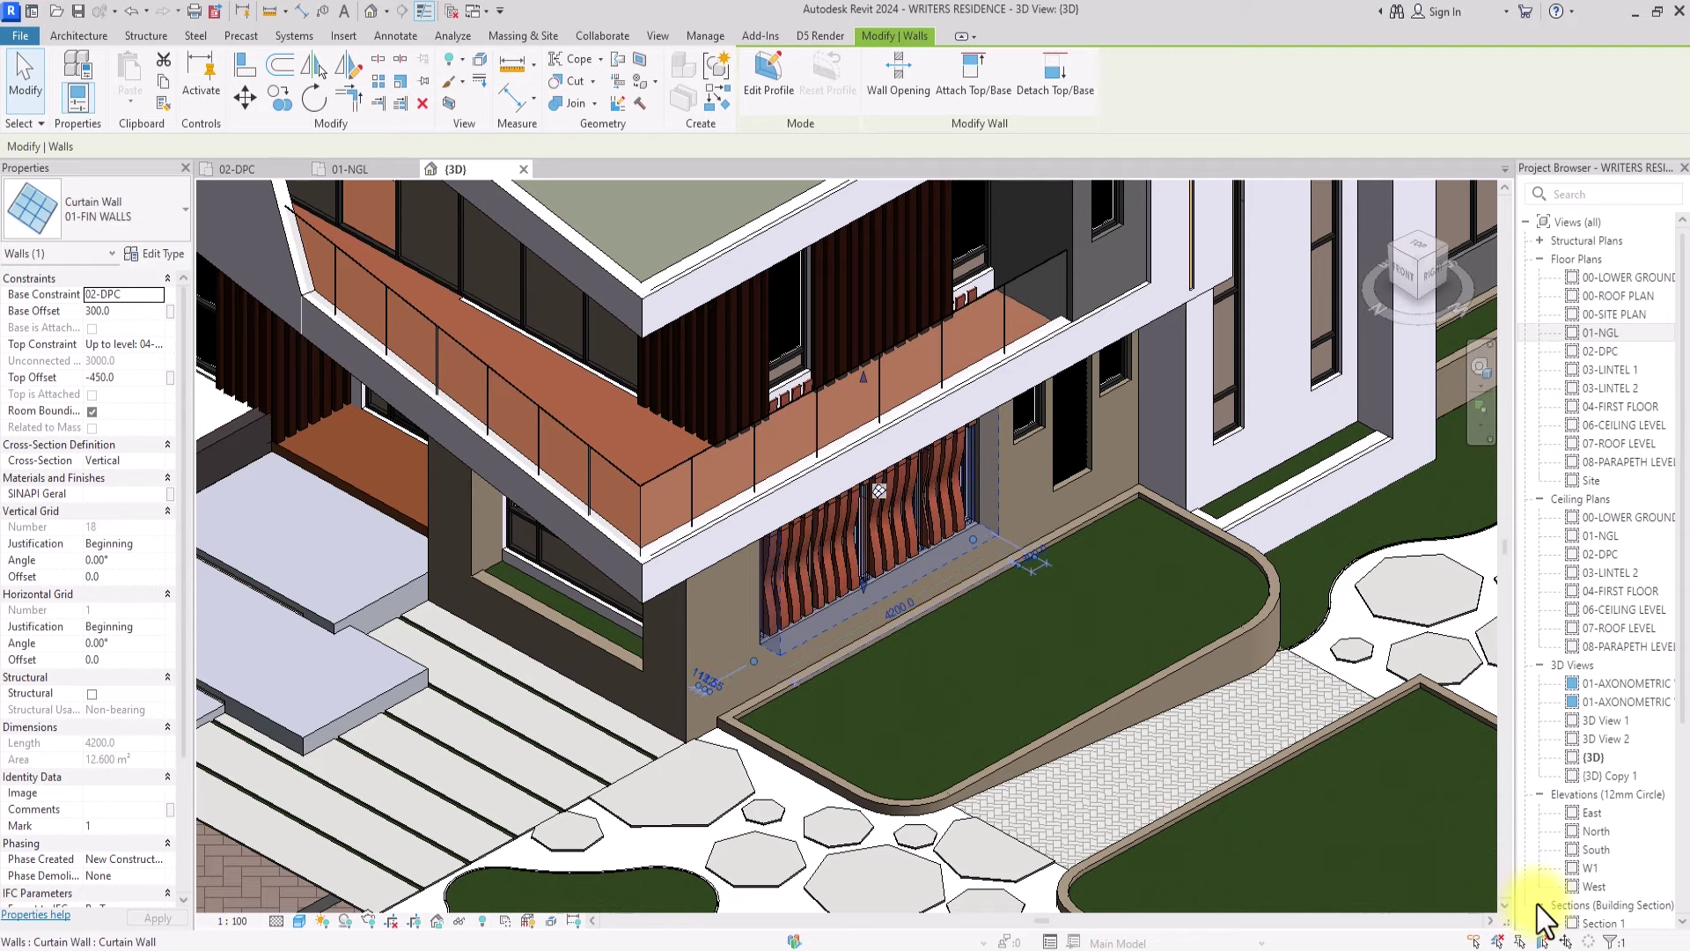
scroll(911, 557, "up", 5)
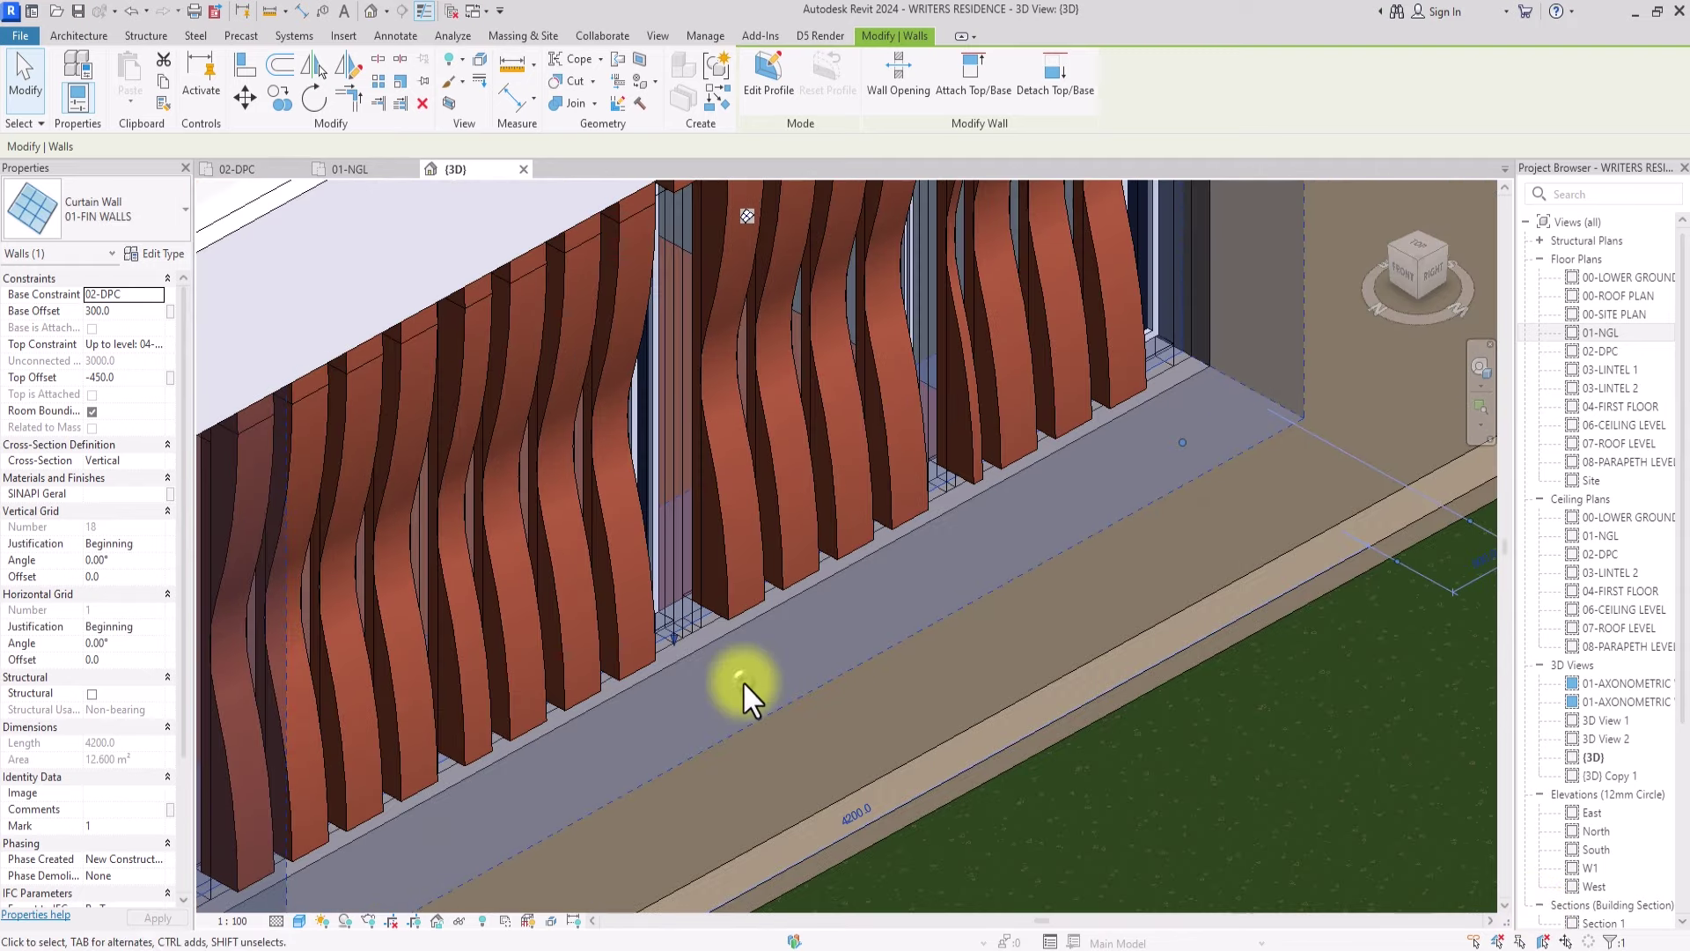
scroll(742, 680, "down", 4)
scroll(742, 680, "down", 3)
mouse_move(755, 702)
middle_mouse_down("shift")
mouse_move(1427, 256)
mouse_move(1433, 210)
mouse_move(1403, 255)
mouse_move(1264, 244)
mouse_move(1285, 278)
mouse_move(1299, 211)
mouse_move(1321, 283)
middle_mouse_up("shift")
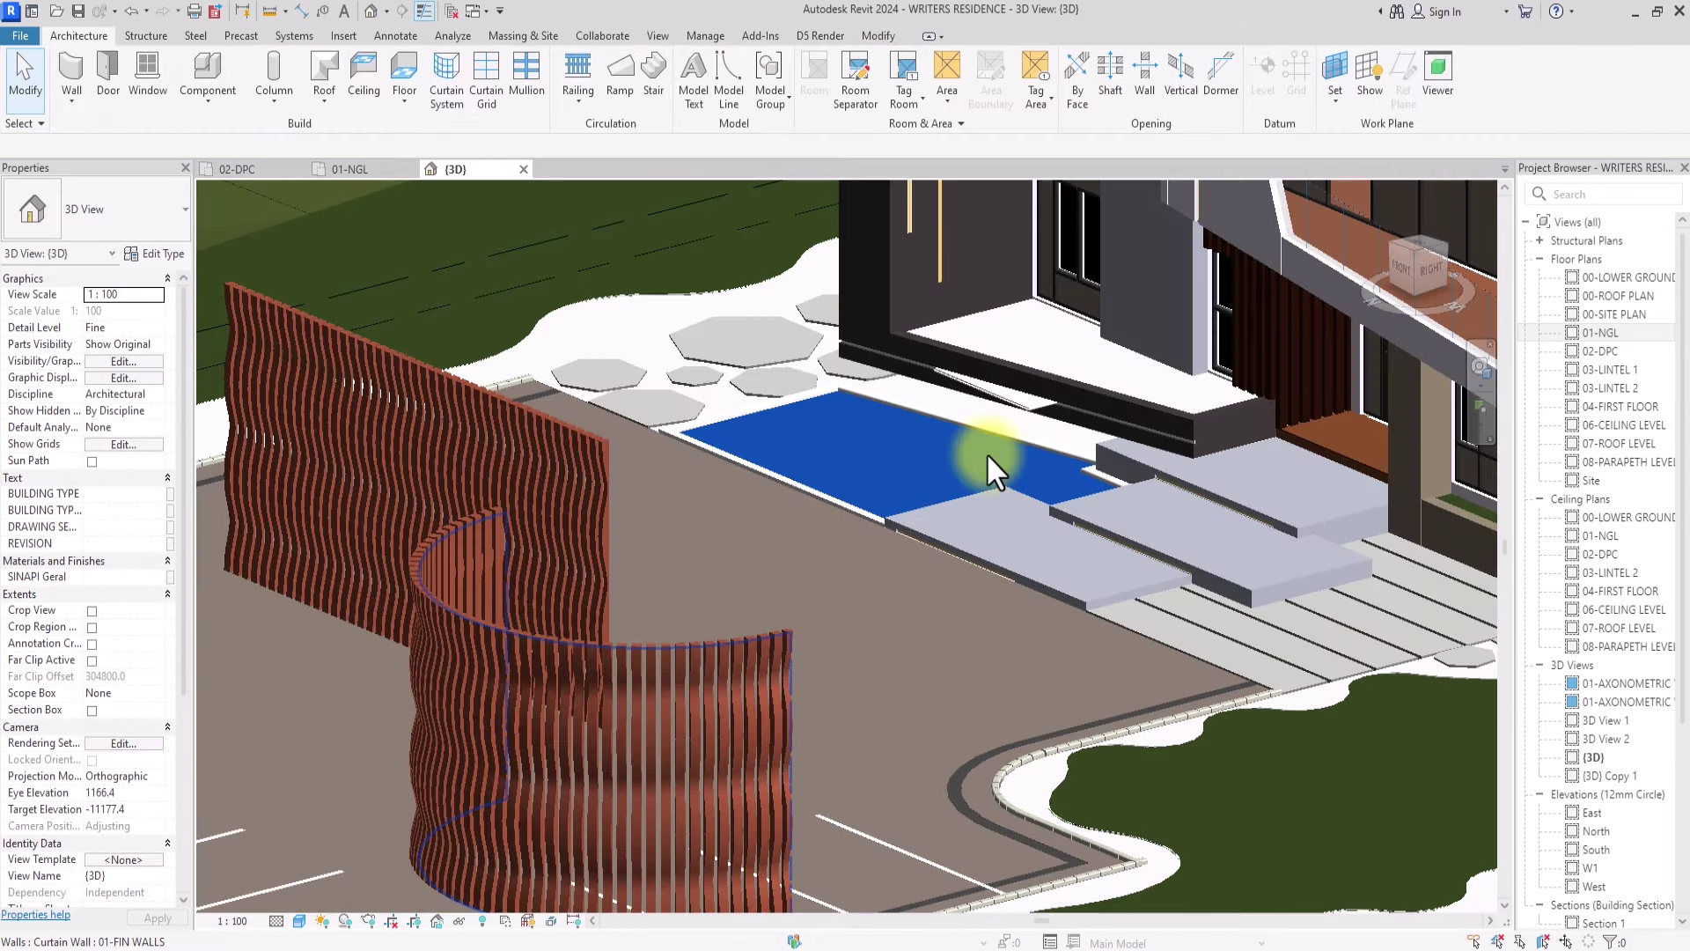
Step: Deselect the door screen to review the straight and curved fin walls by the pool
key("Escape")
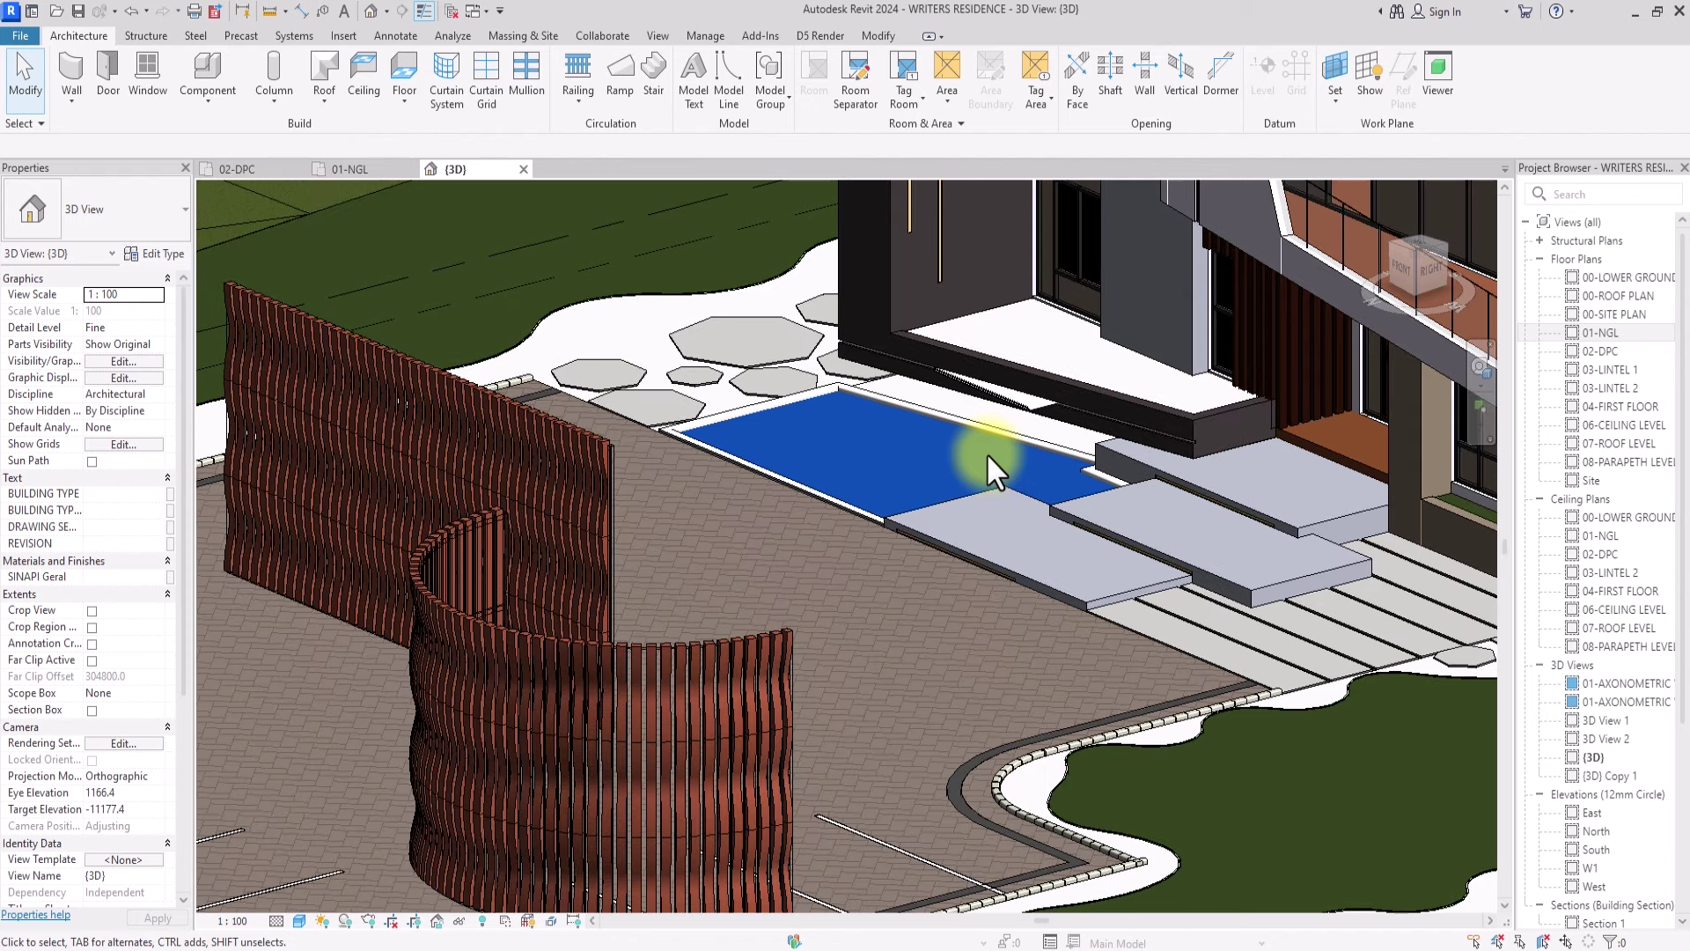